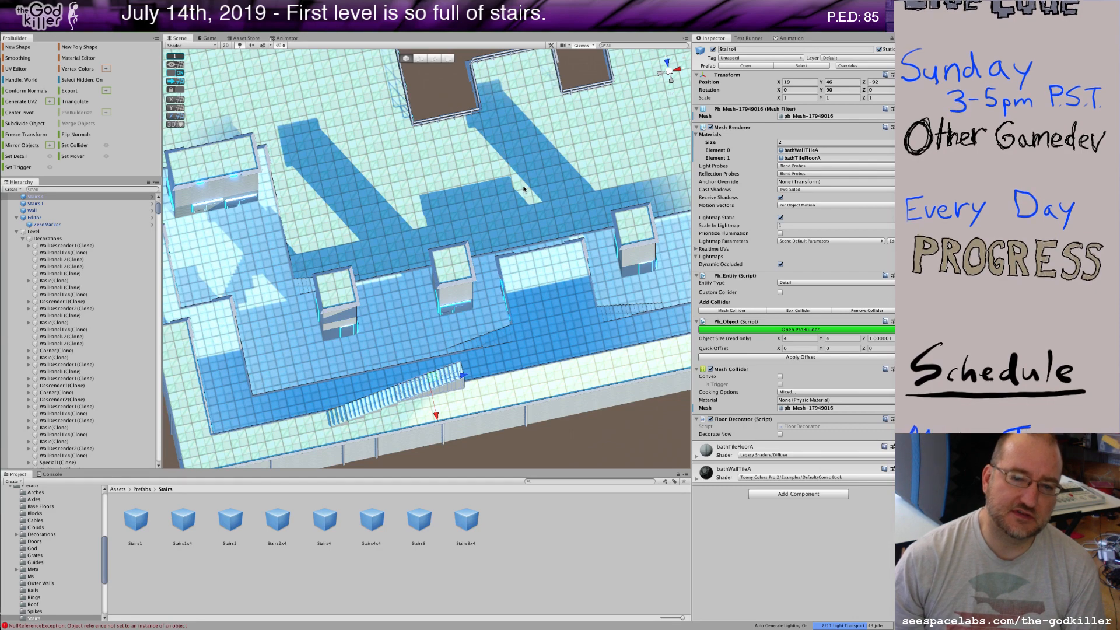
- Collapse the Level group in the scene hierarchy and activate the Background object
{"action": "middle_click_drag", "start_coordinate": [523, 190], "coordinate": [524, 348]}
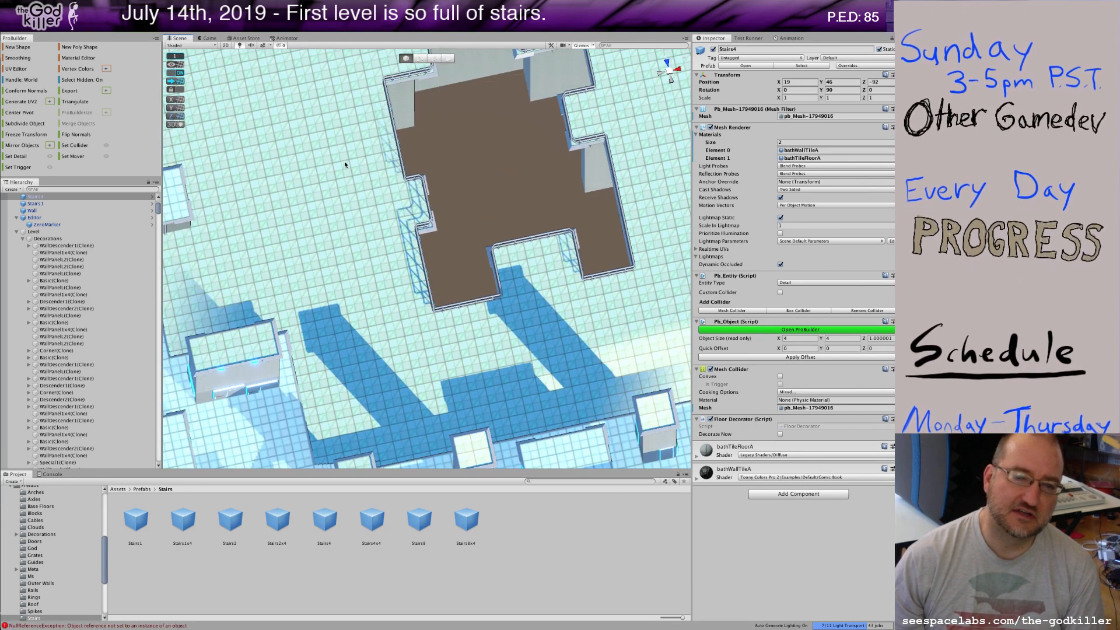
{"action": "left_click", "coordinate": [16, 233]}
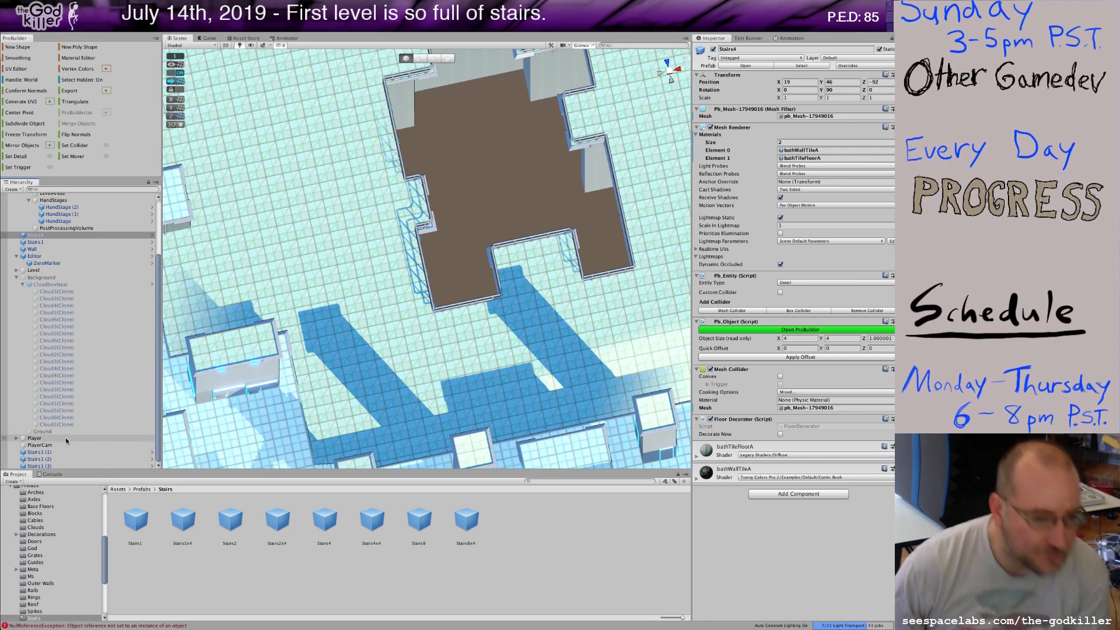
{"action": "scroll", "coordinate": [105, 350], "scroll_direction": "up", "scroll_amount": 5}
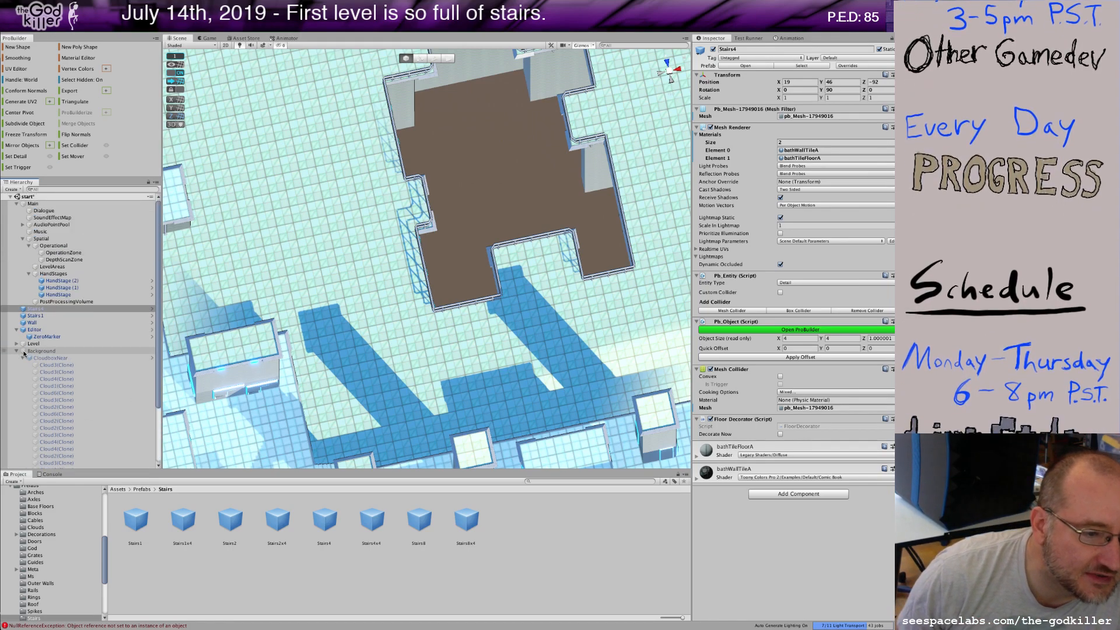
{"action": "left_click", "coordinate": [51, 351]}
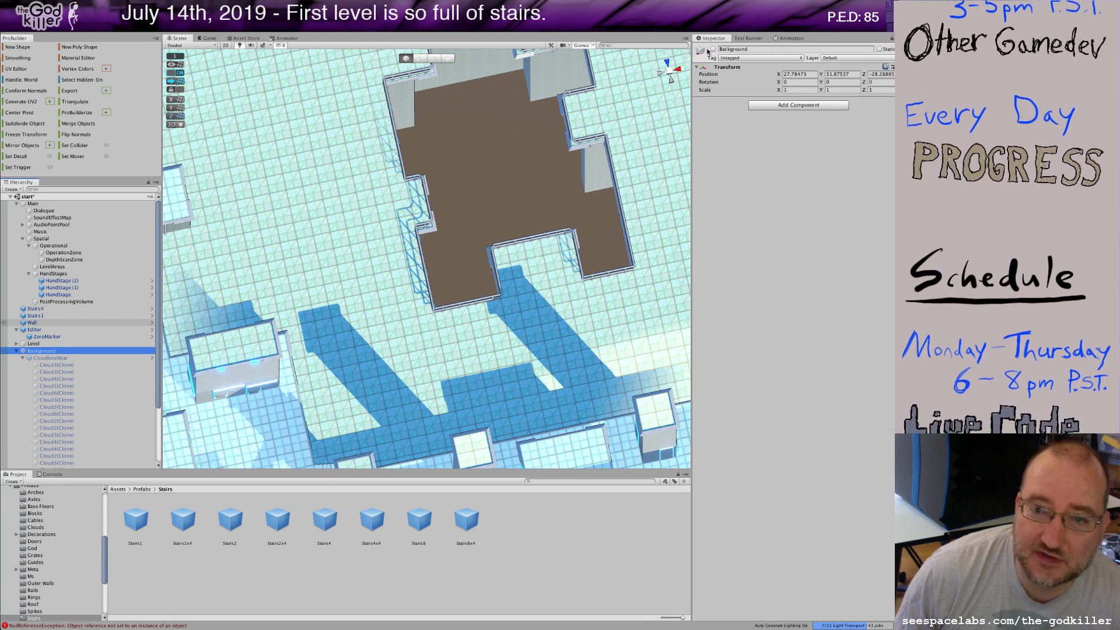
{"action": "left_click", "coordinate": [714, 53]}
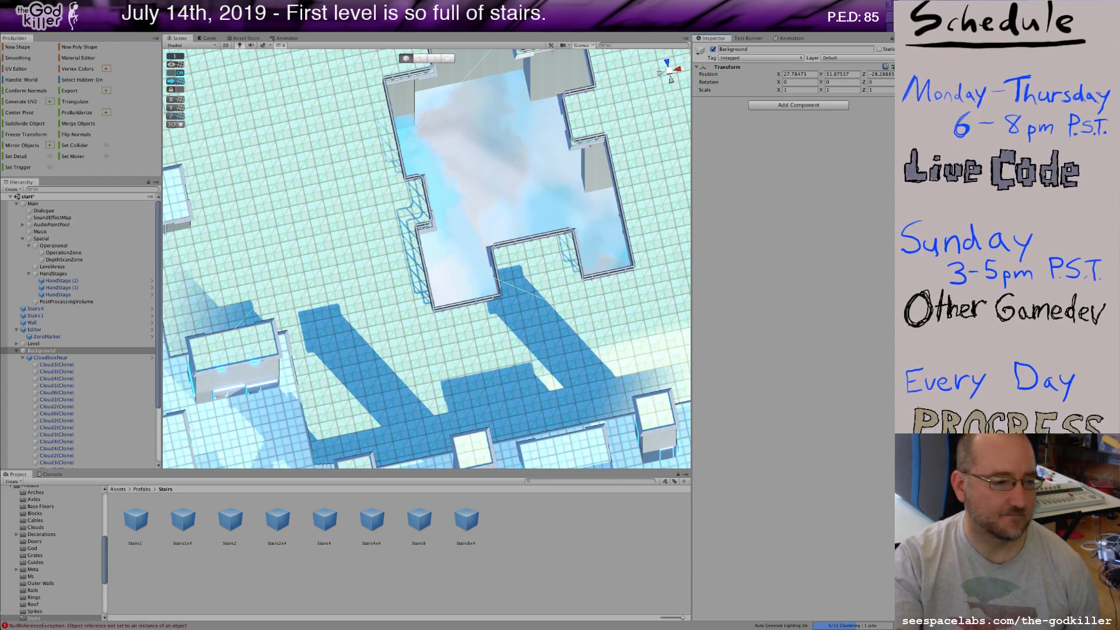
- Run the game and walk the character around the egg in the starting room, checking the room up to its lower exit
{"action": "left_click", "coordinate": [582, 30]}
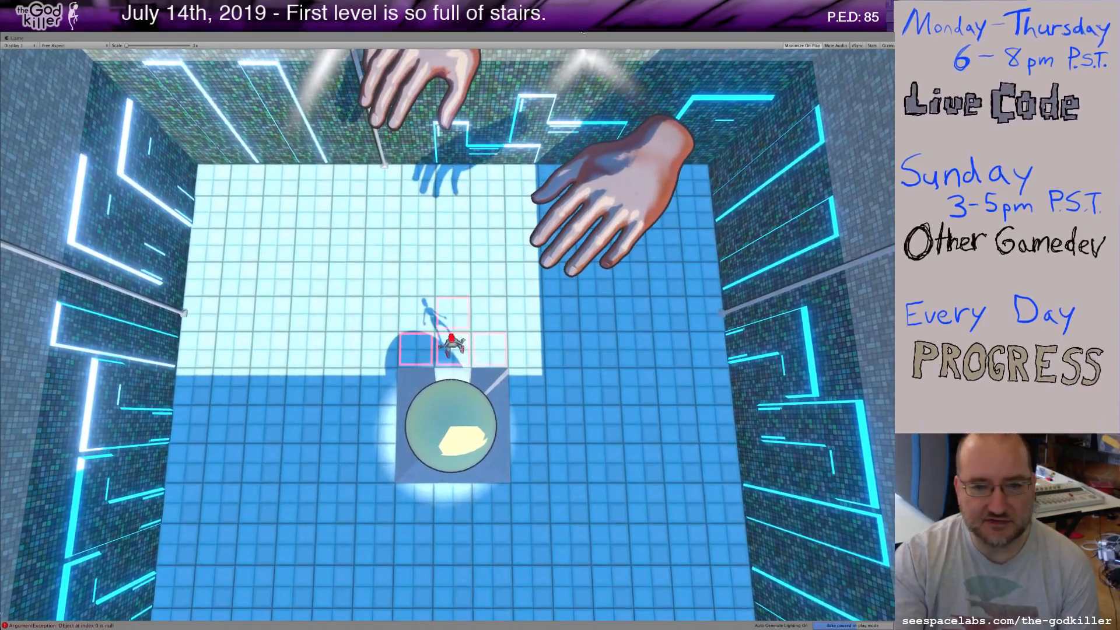
{"action": "key", "text": "w"}
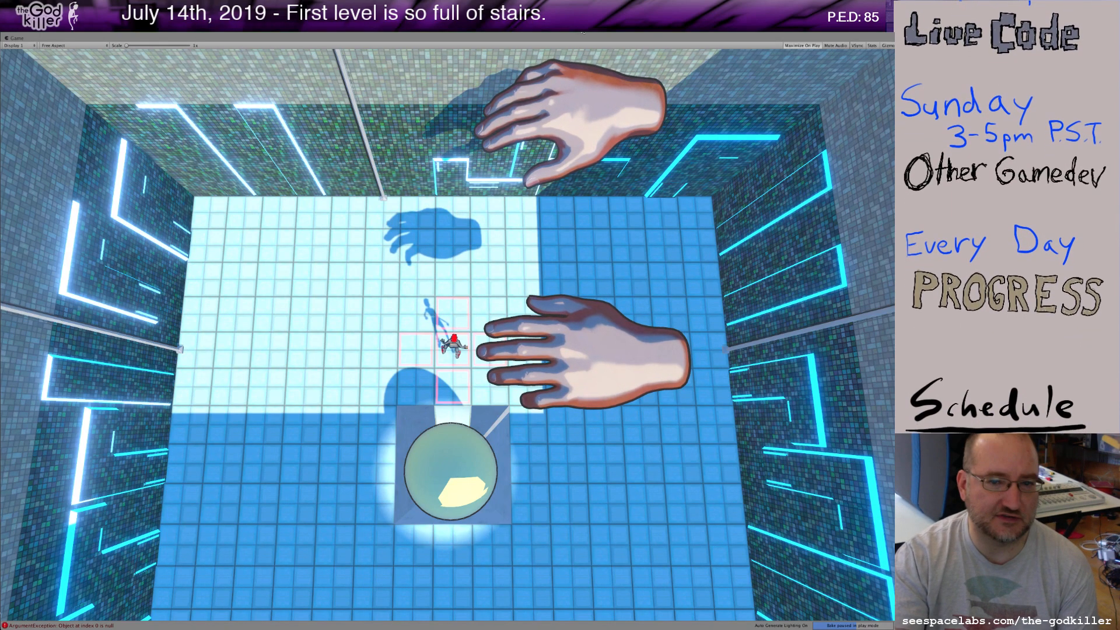
{"action": "key", "text": "w"}
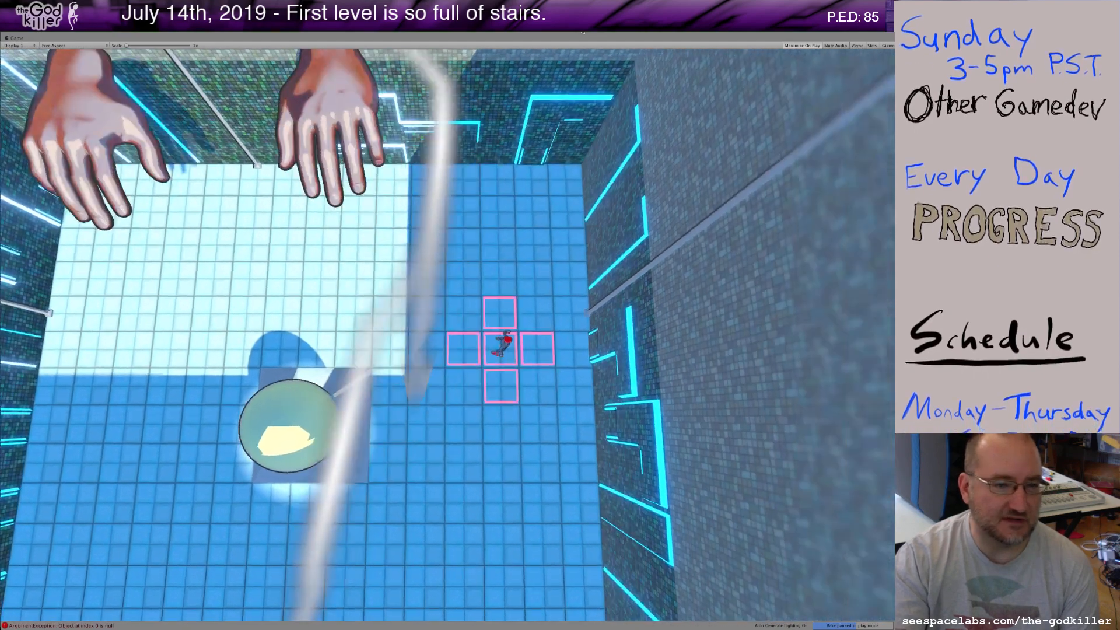
{"action": "key", "text": "s"}
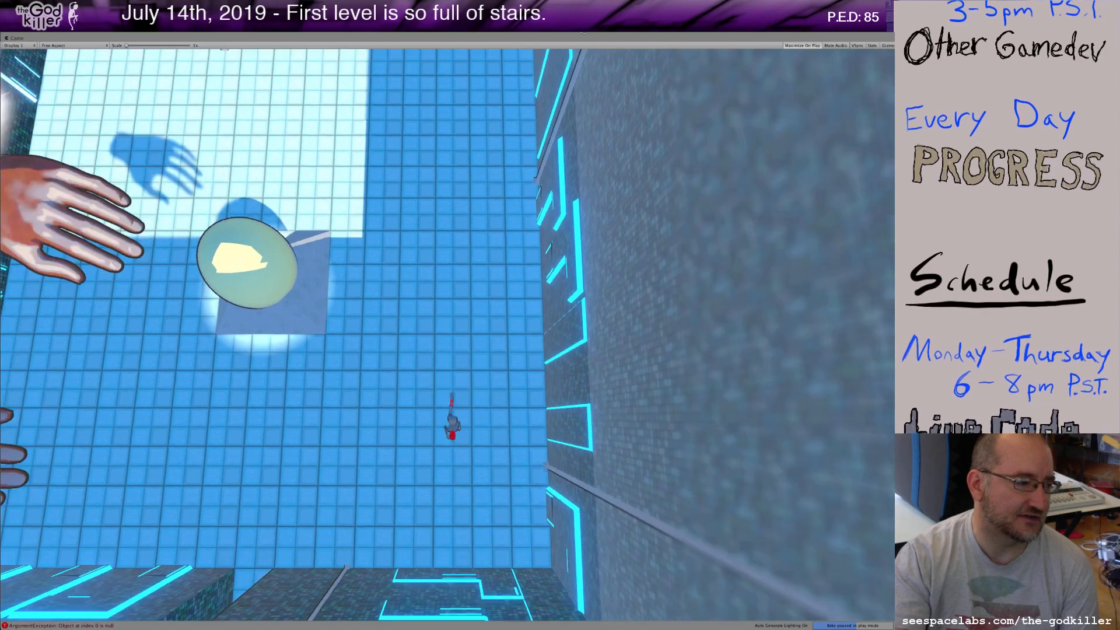
{"action": "key", "text": "a"}
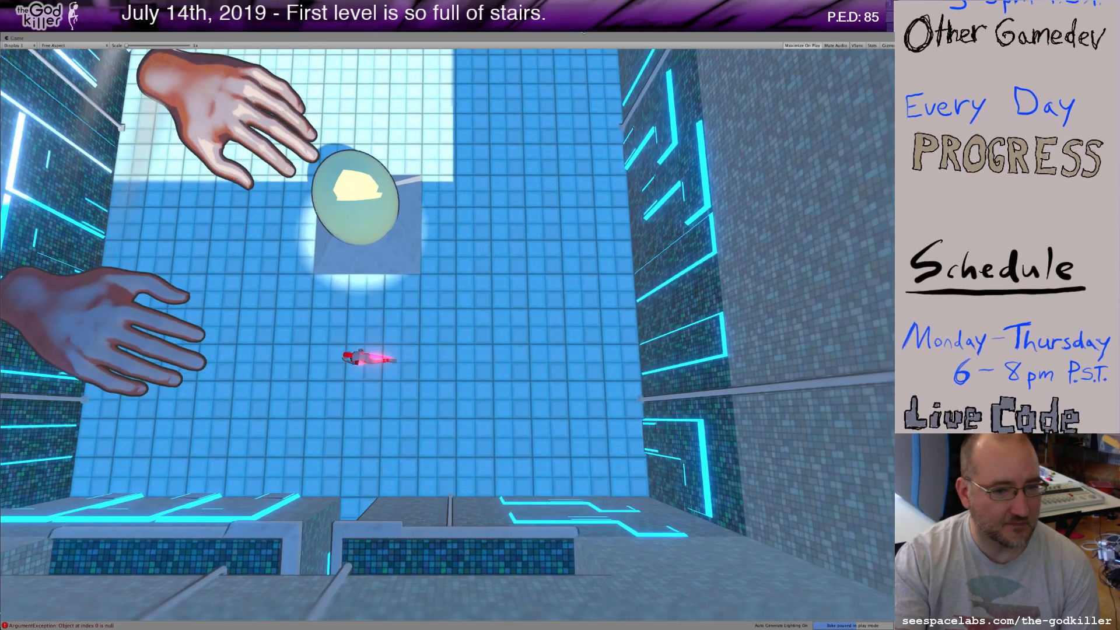
{"action": "key", "text": "d"}
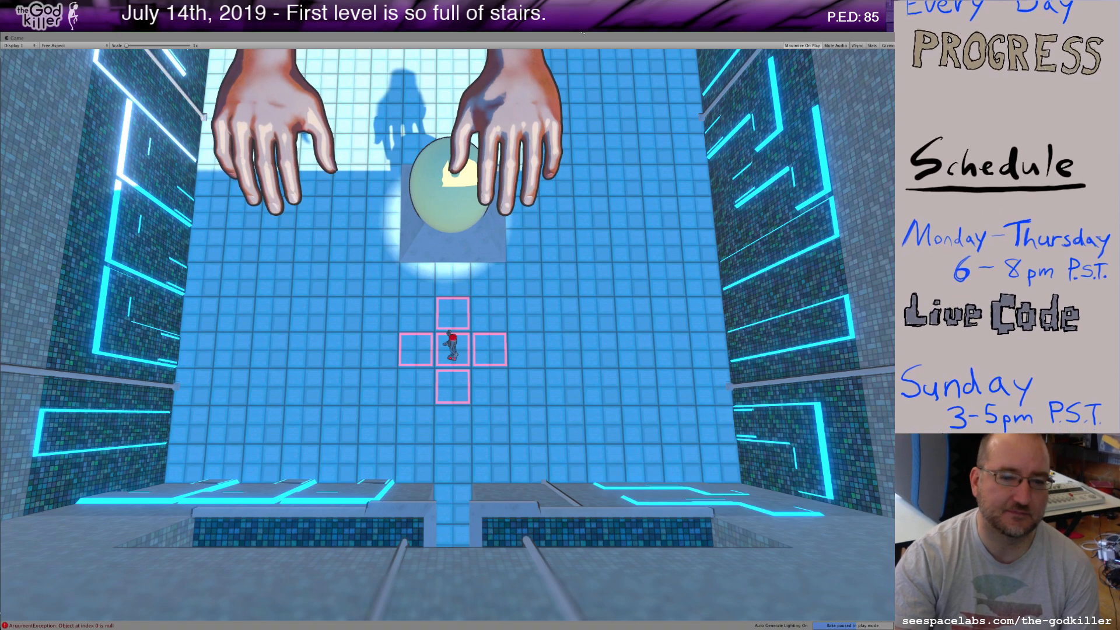
{"action": "key", "text": "Down"}
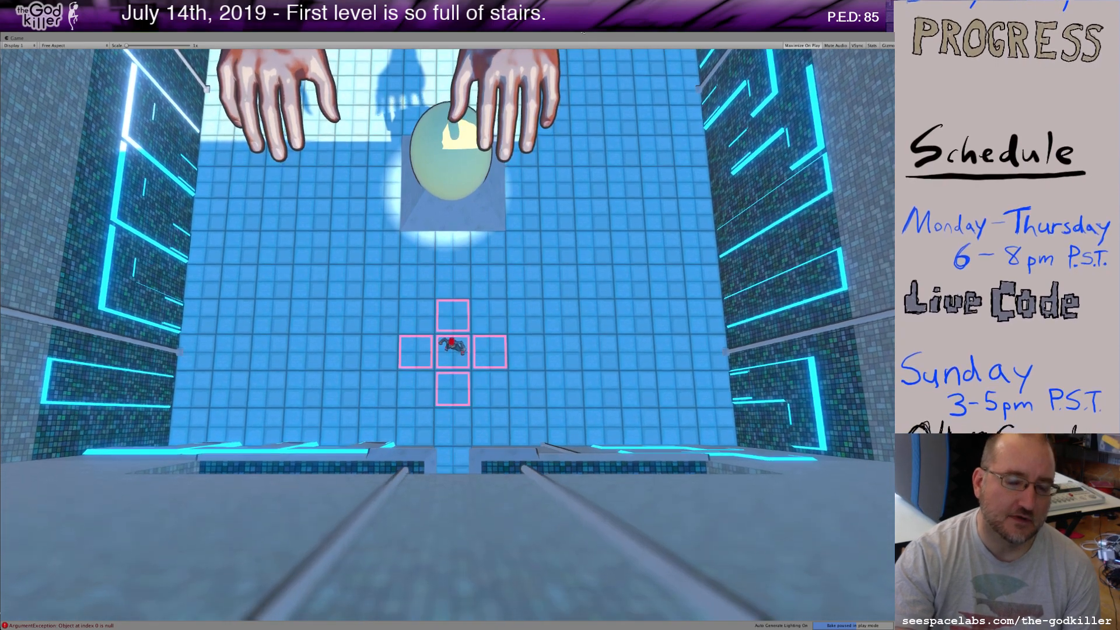
{"action": "key", "text": "Down"}
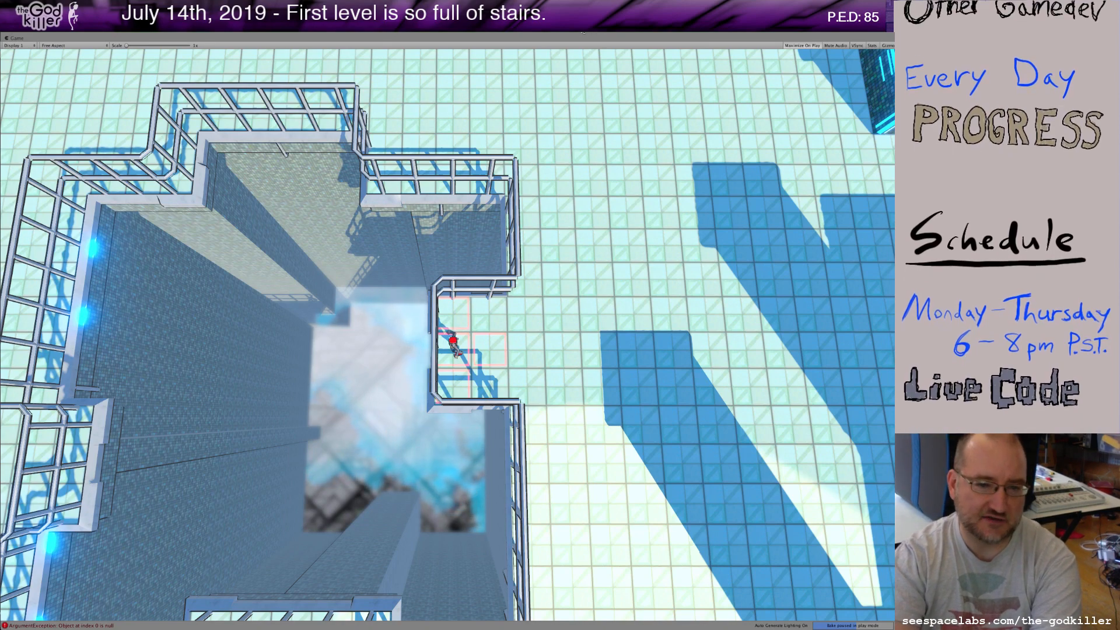
- Walk the character away from the central pit's railing and back into the railed recesses to inspect the pit's edge
{"action": "key", "text": "d"}
{"action": "key", "text": "d"}
{"action": "key", "text": "d"}
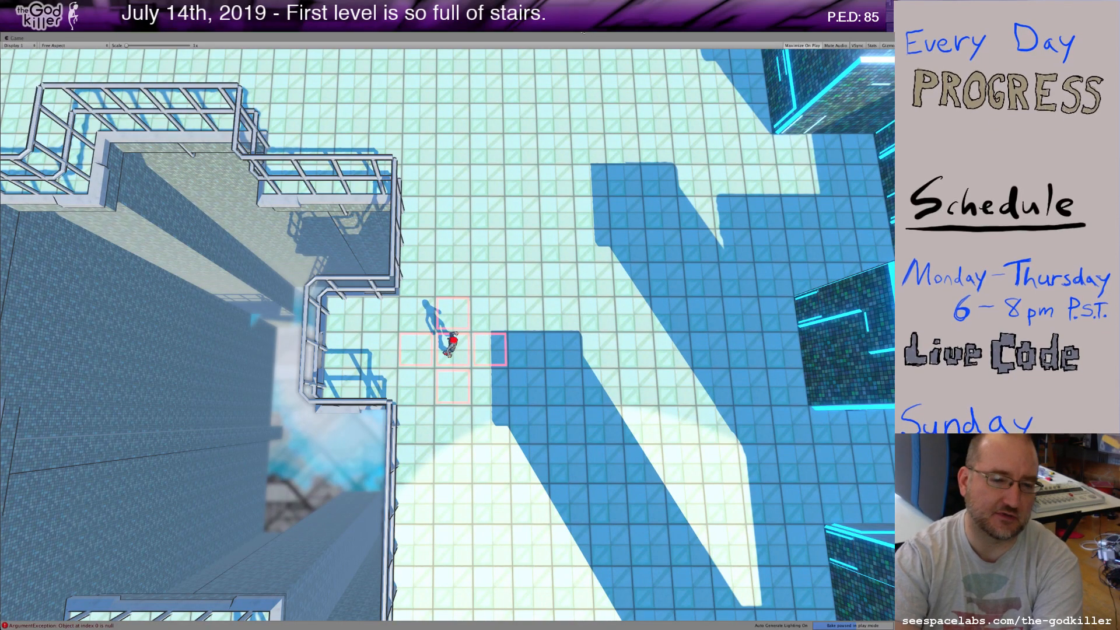
{"action": "key", "text": "a"}
{"action": "key", "text": "a"}
{"action": "key", "text": "a"}
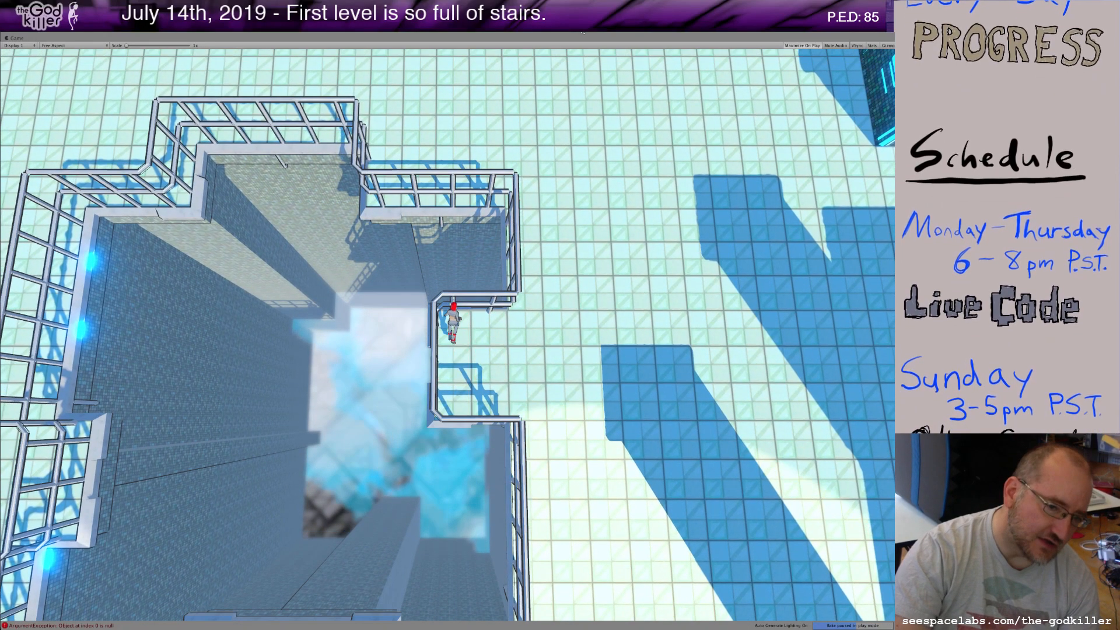
{"action": "key", "text": "w"}
{"action": "key", "text": "s"}
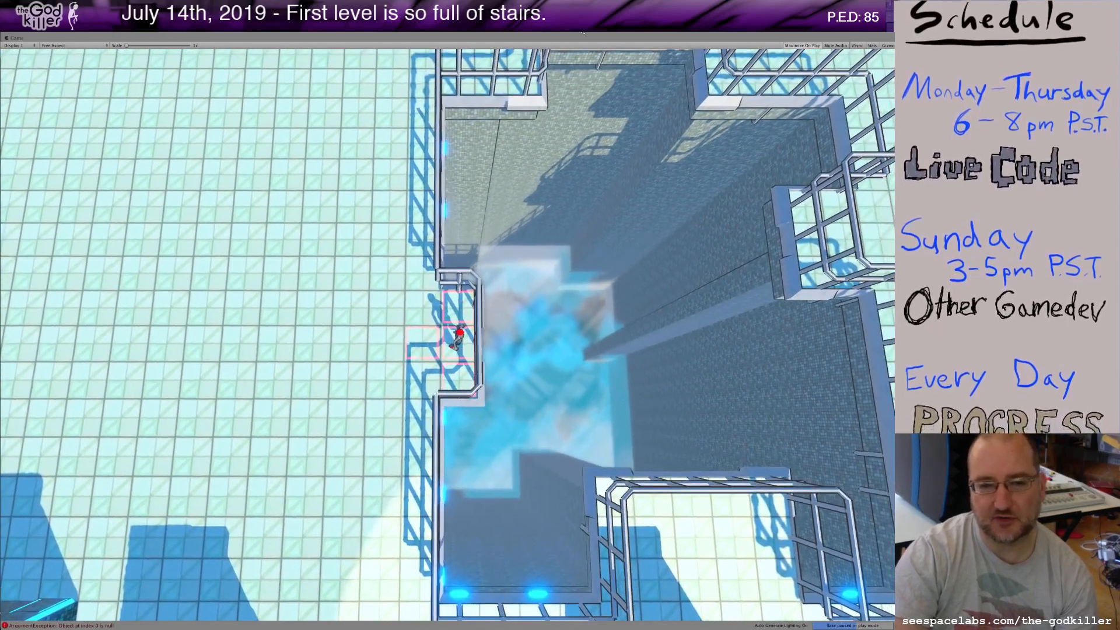
- Playtest the route around the lower side of the railed pit to the corner stairs leading down
{"action": "key", "text": "s"}
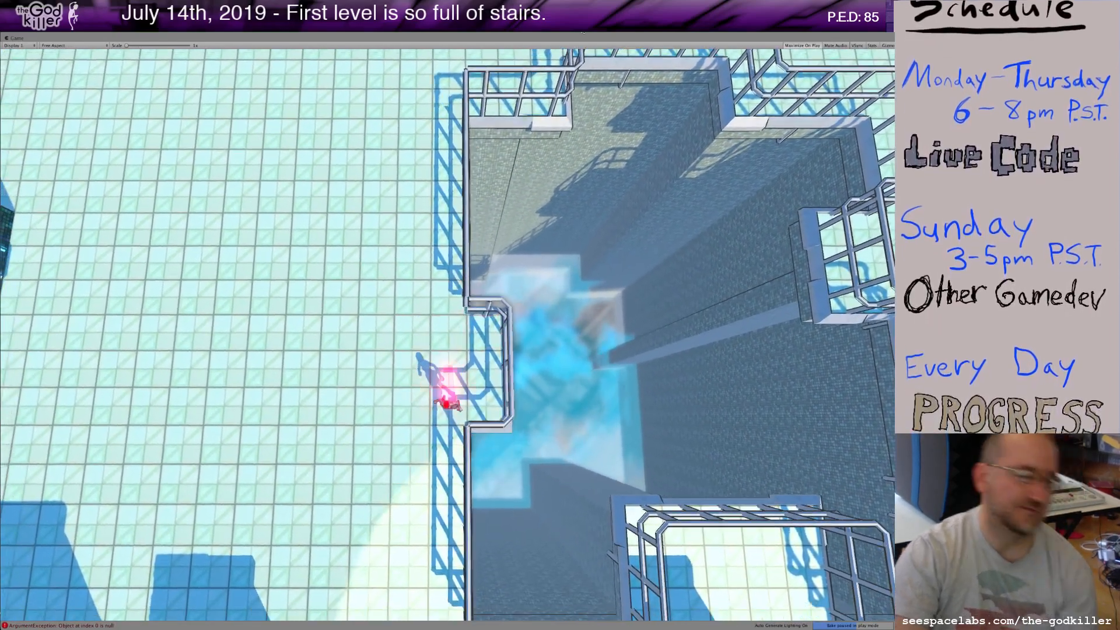
{"action": "key", "text": "d"}
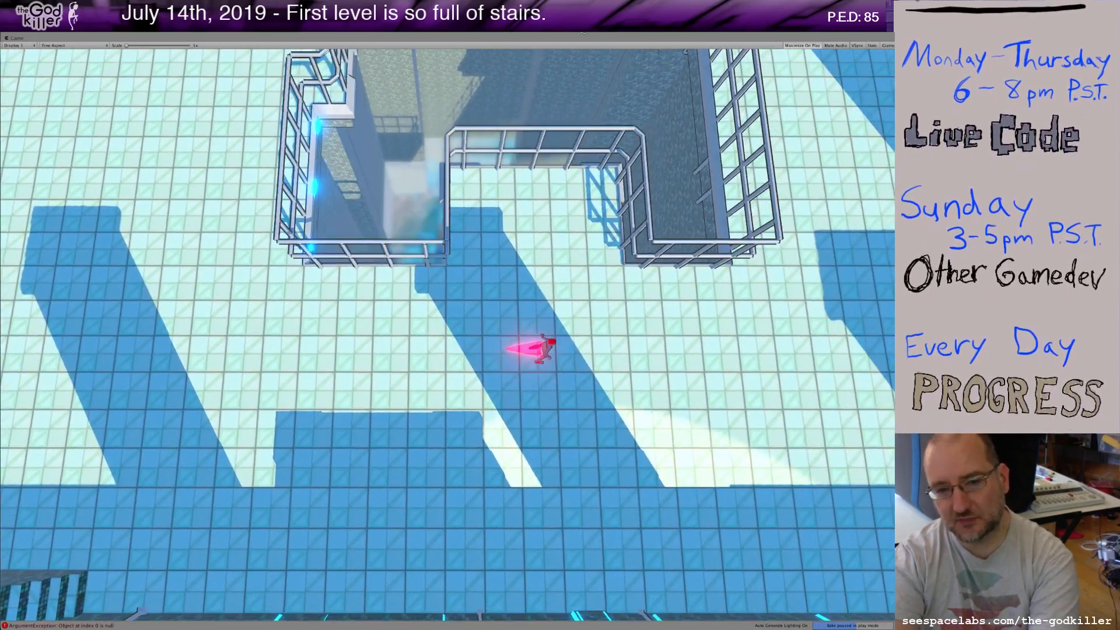
{"action": "key", "text": "d"}
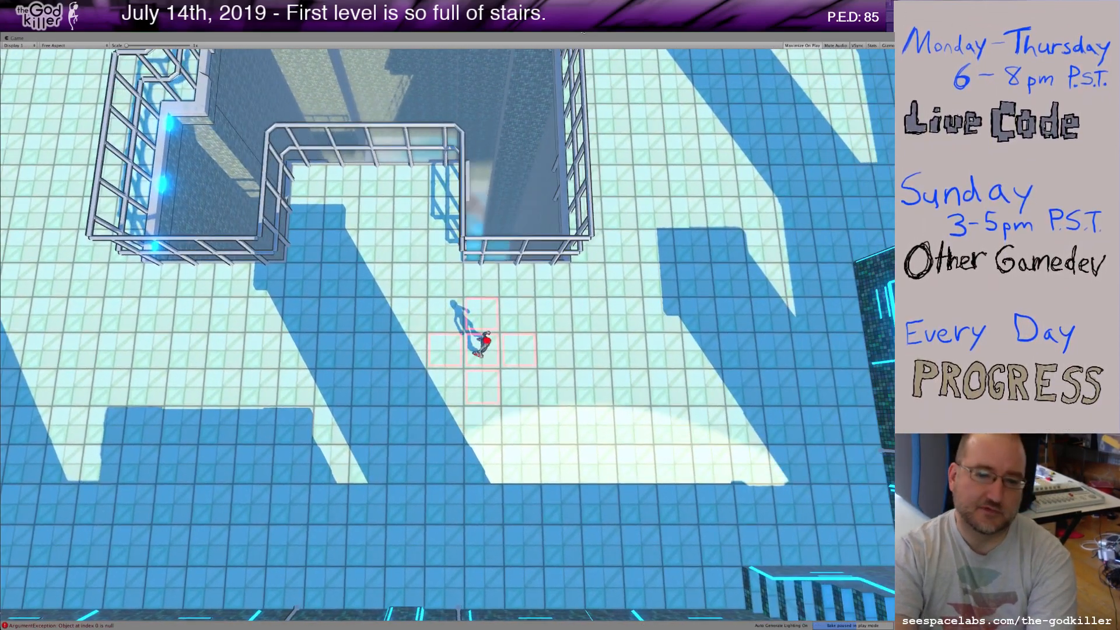
{"action": "key", "text": "d"}
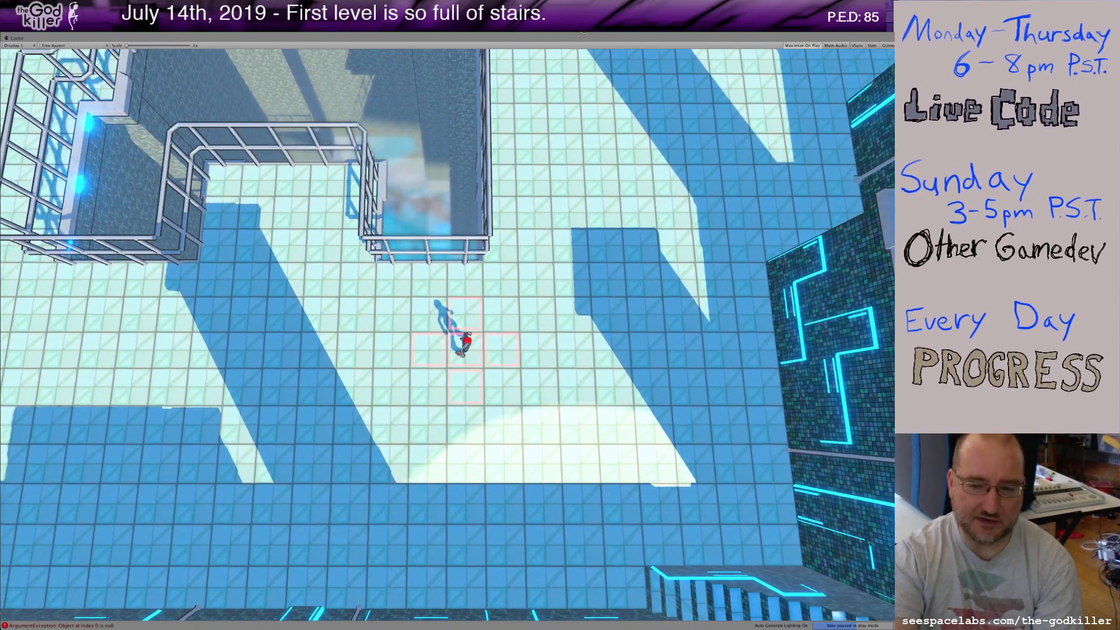
{"action": "key", "text": "d"}
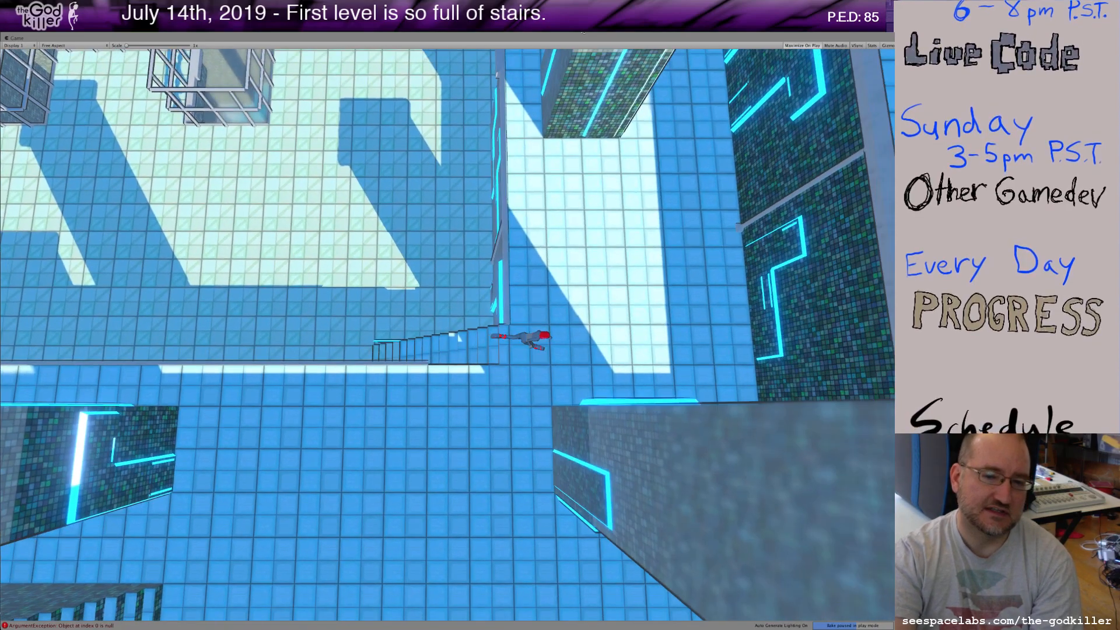
- Walk the character past the tall pillars and up the side corridor to the sunlit raised walkway
{"action": "key", "text": "w"}
{"action": "key", "text": "d"}
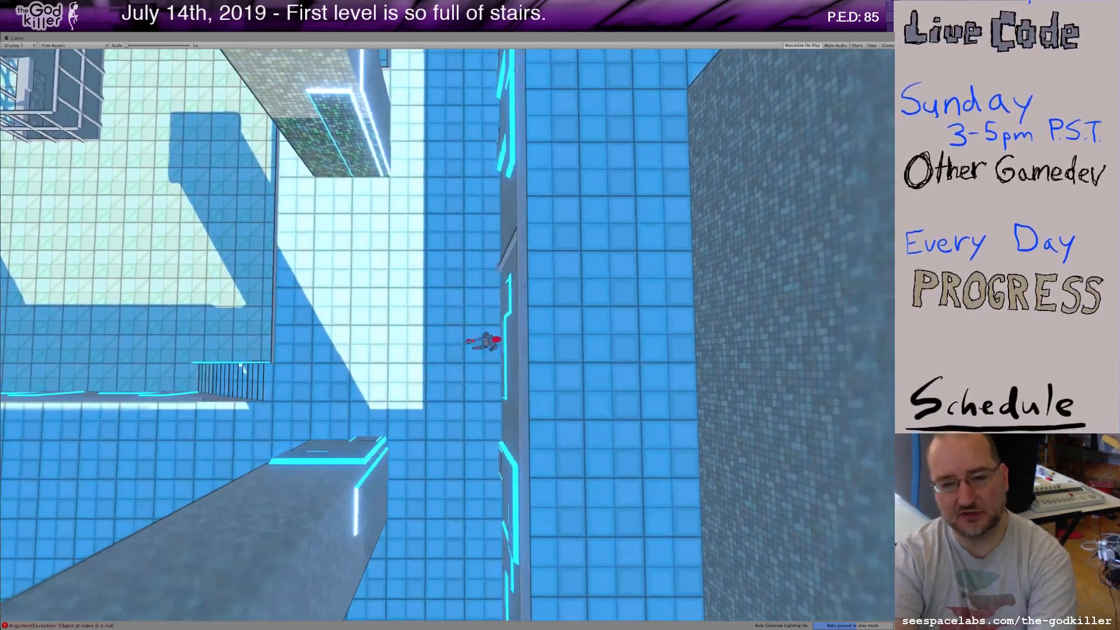
{"action": "key", "text": "w"}
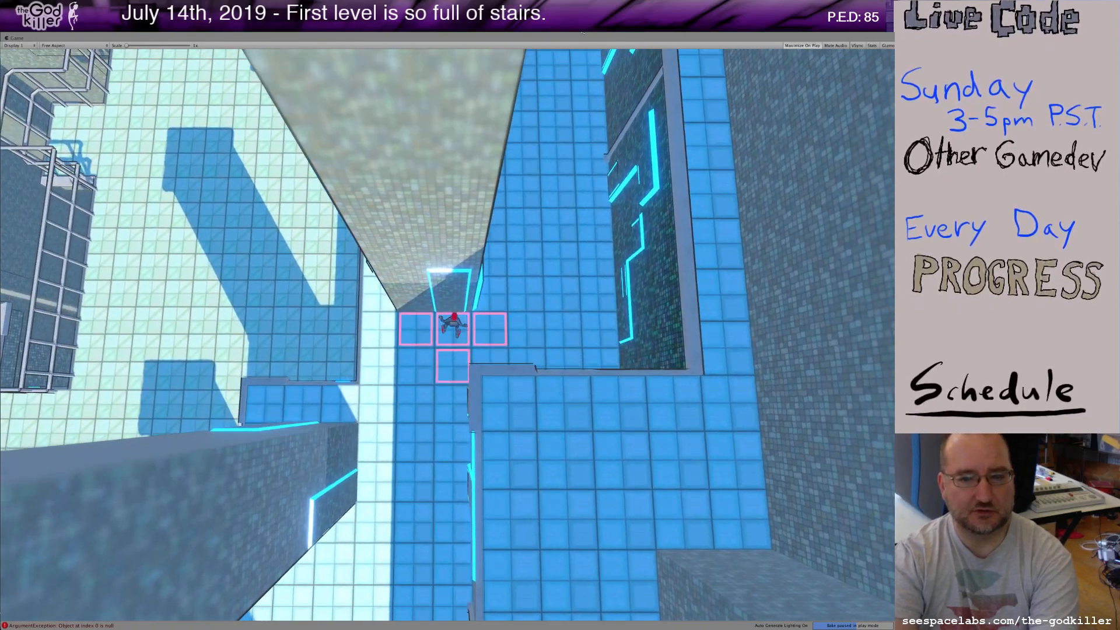
{"action": "key", "text": "d"}
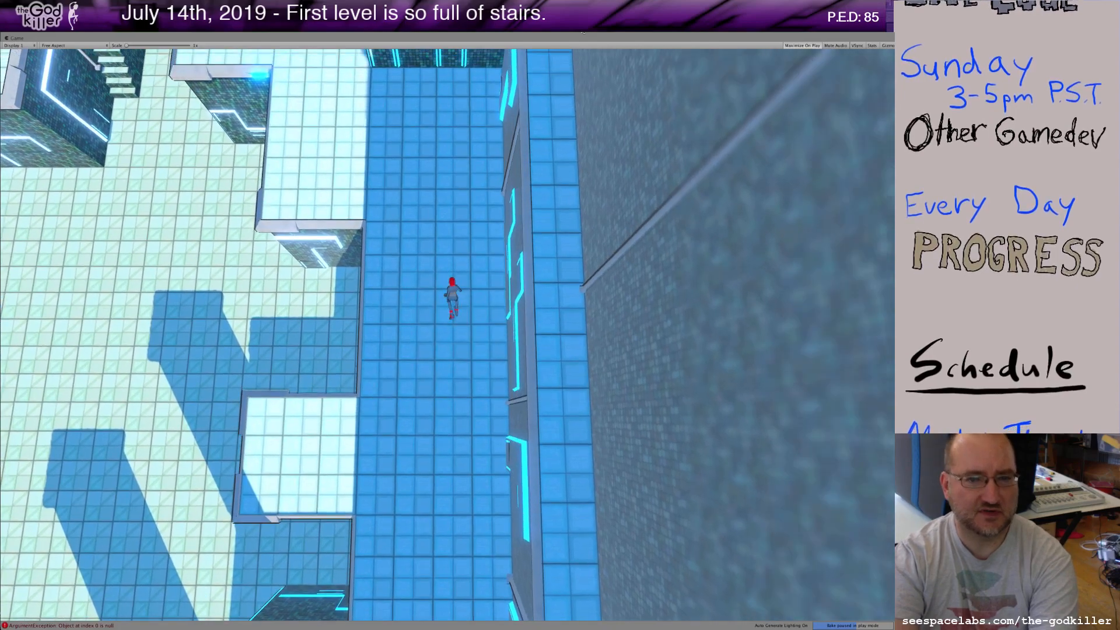
{"action": "key", "text": "a"}
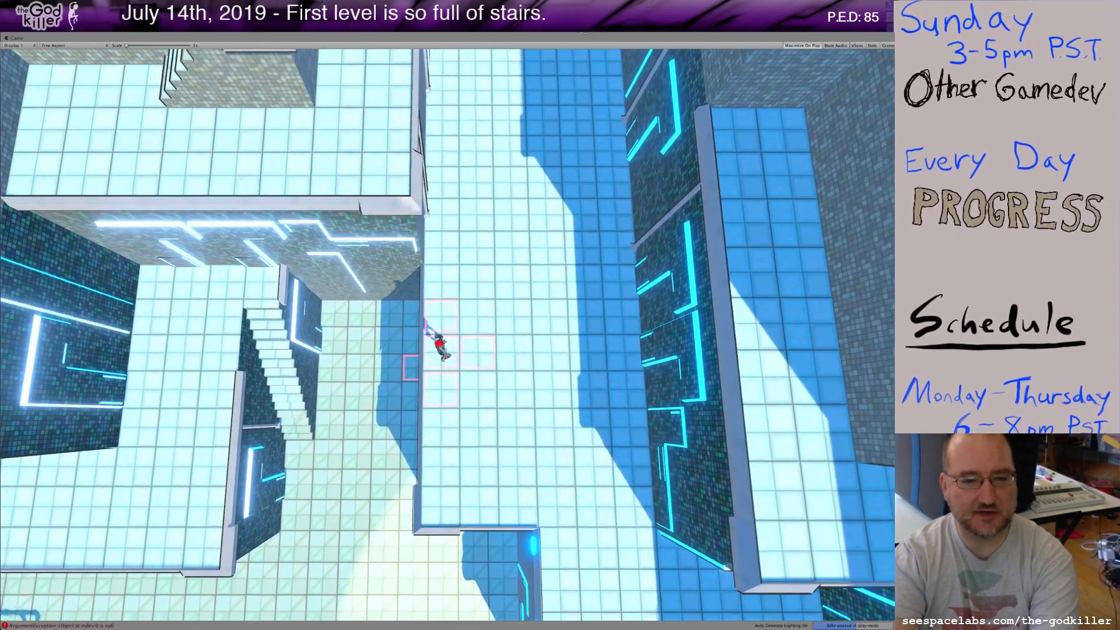
- Playtest the climb from the raised walkway up the long staircase beside the wall to the top floor
{"action": "key", "text": "w"}
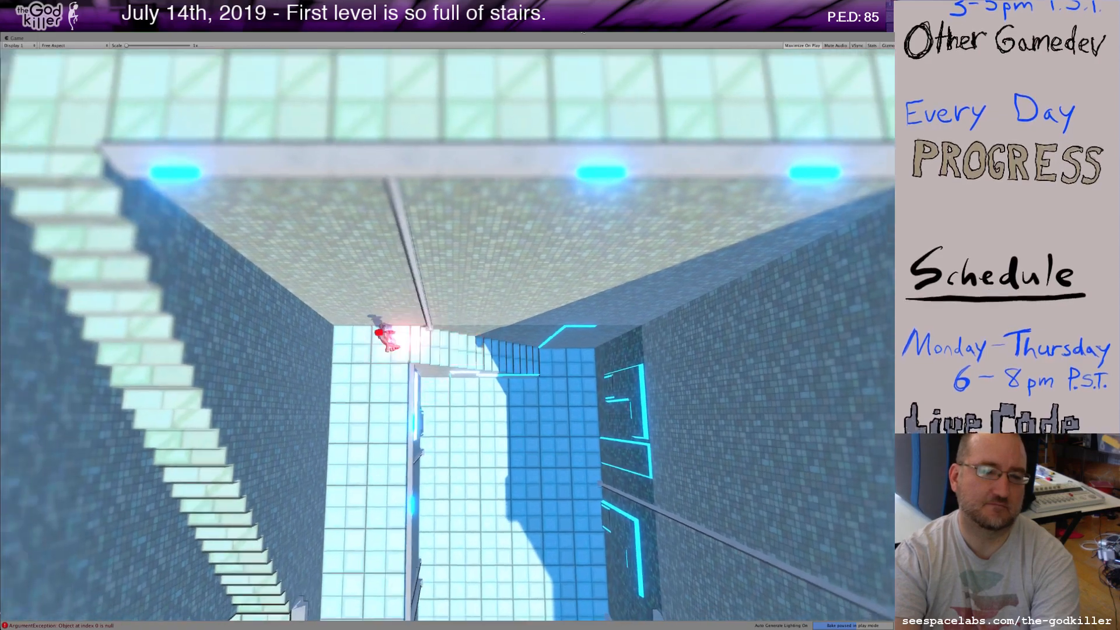
{"action": "key", "text": "a"}
{"action": "key", "text": "s"}
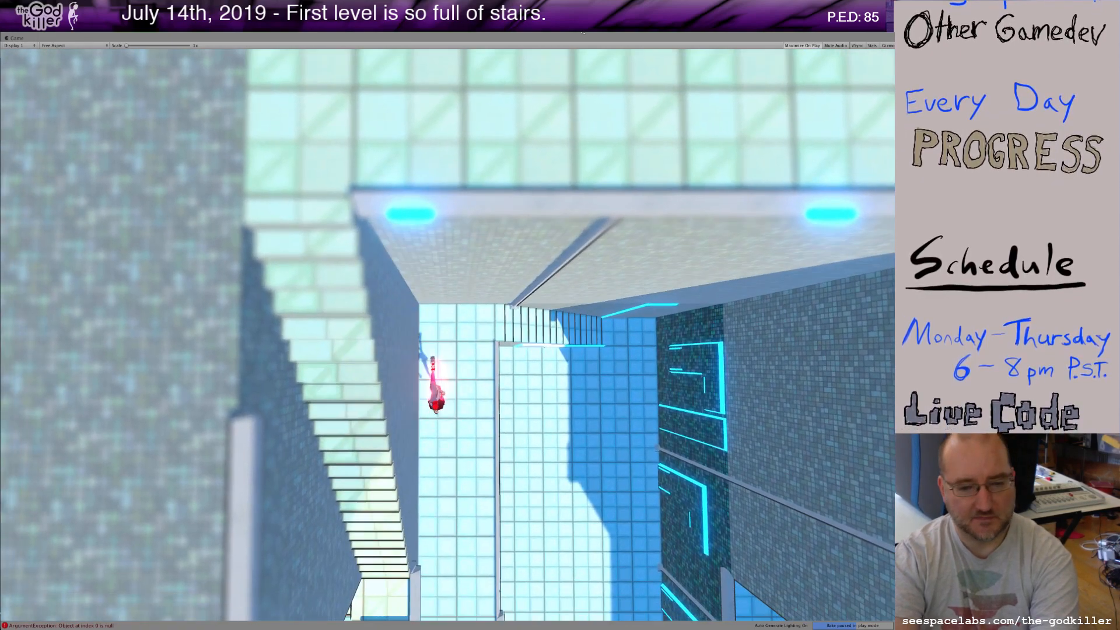
{"action": "key", "text": "a"}
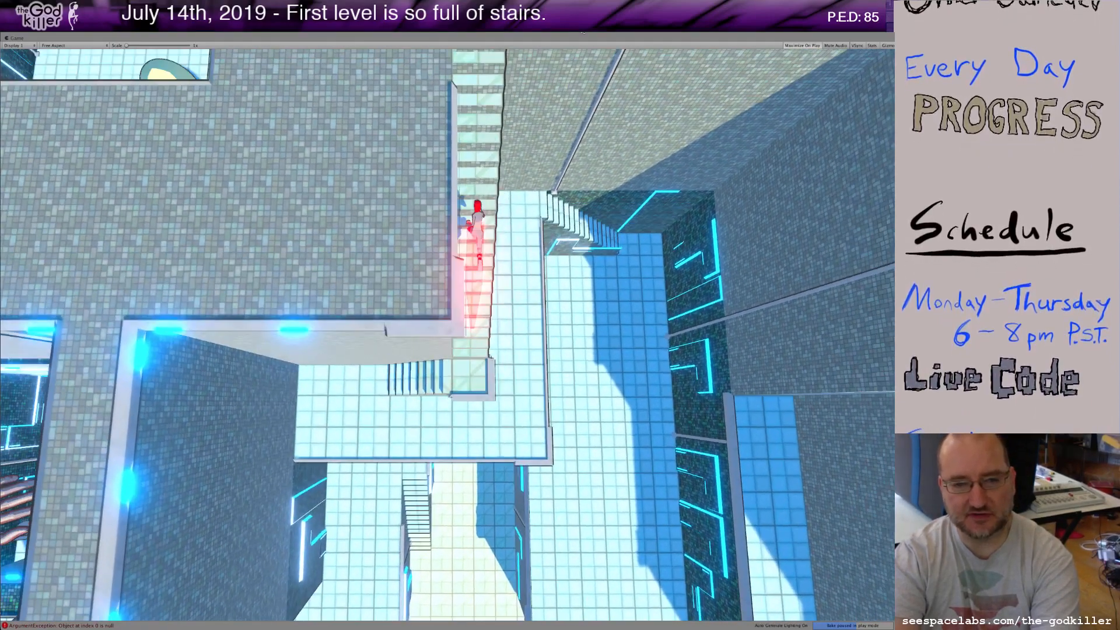
{"action": "key", "text": "w"}
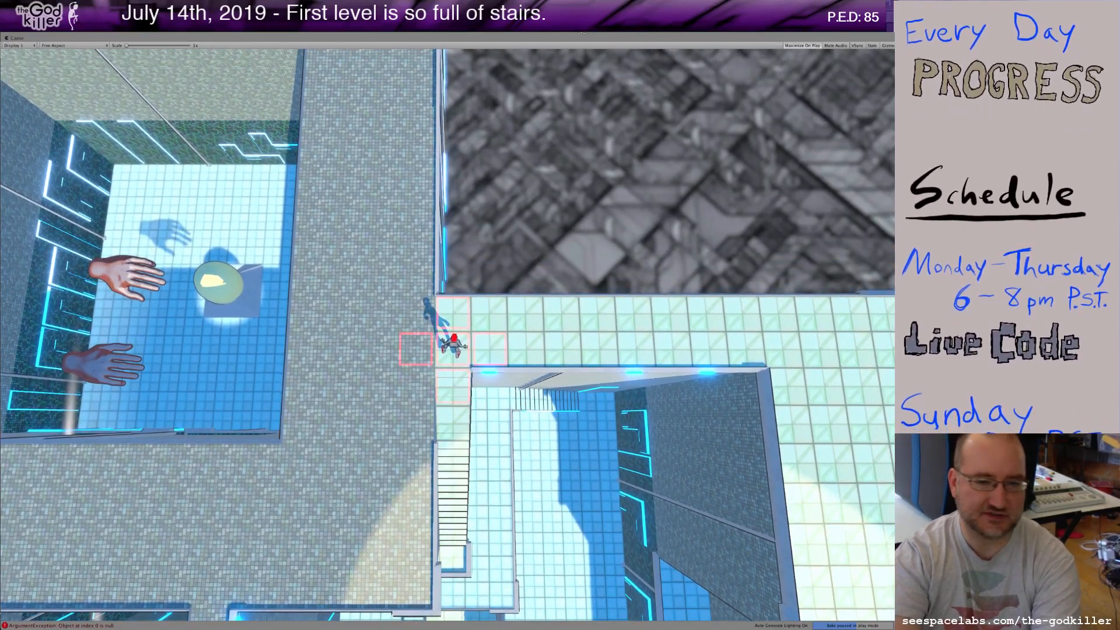
- Walk the character across the top floor from the stairhead and down the outer walkway past its stepped corner
{"action": "key", "text": "d"}
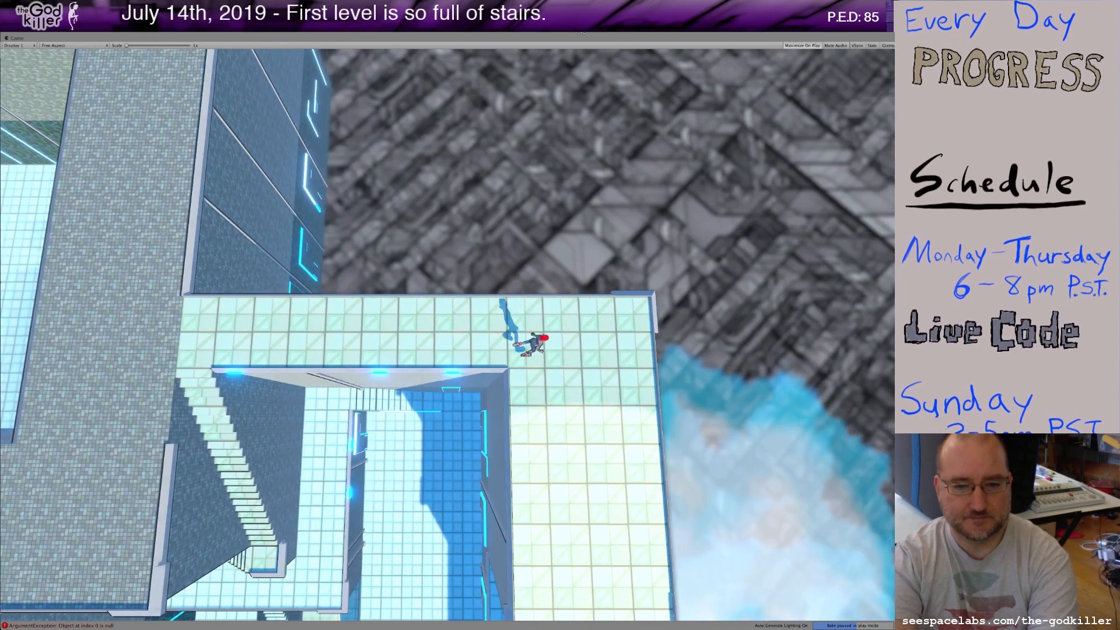
{"action": "key", "text": "s"}
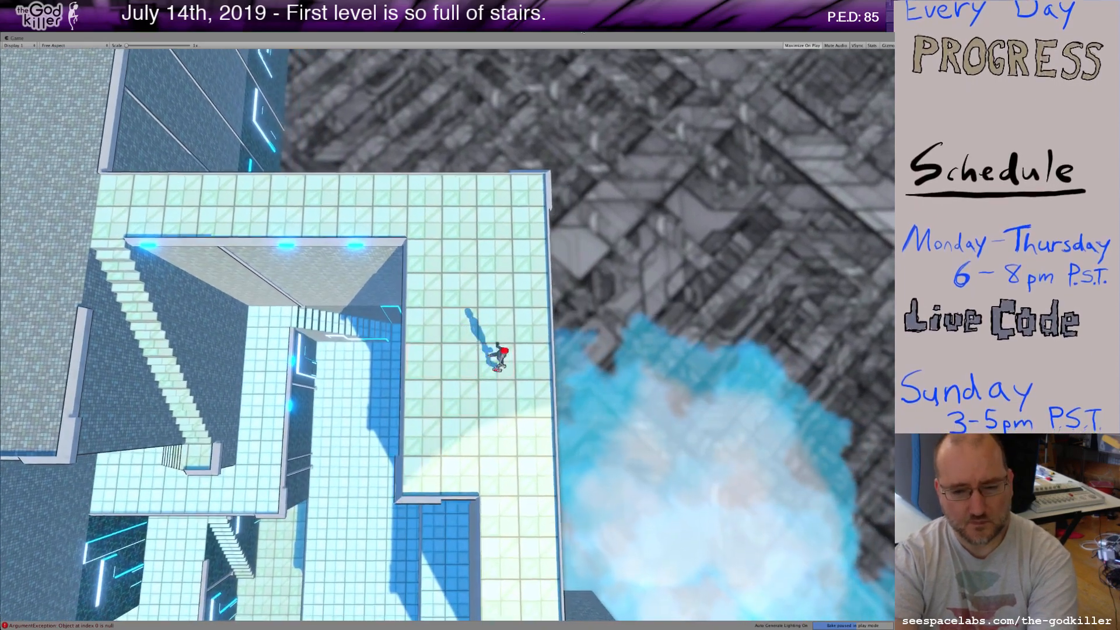
{"action": "key", "text": "s"}
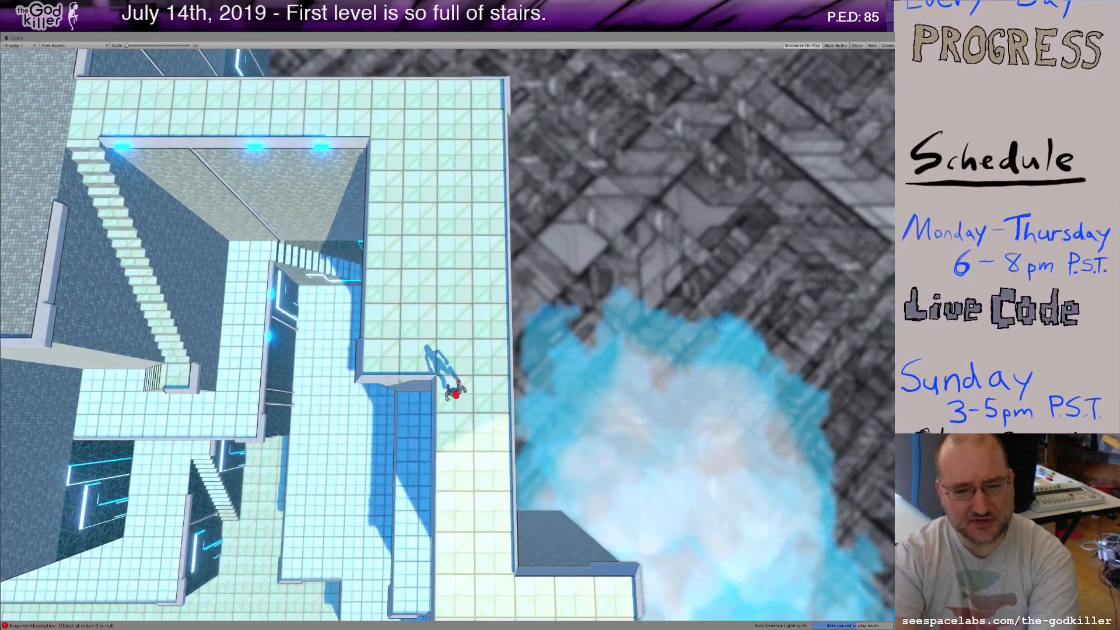
{"action": "key", "text": "s"}
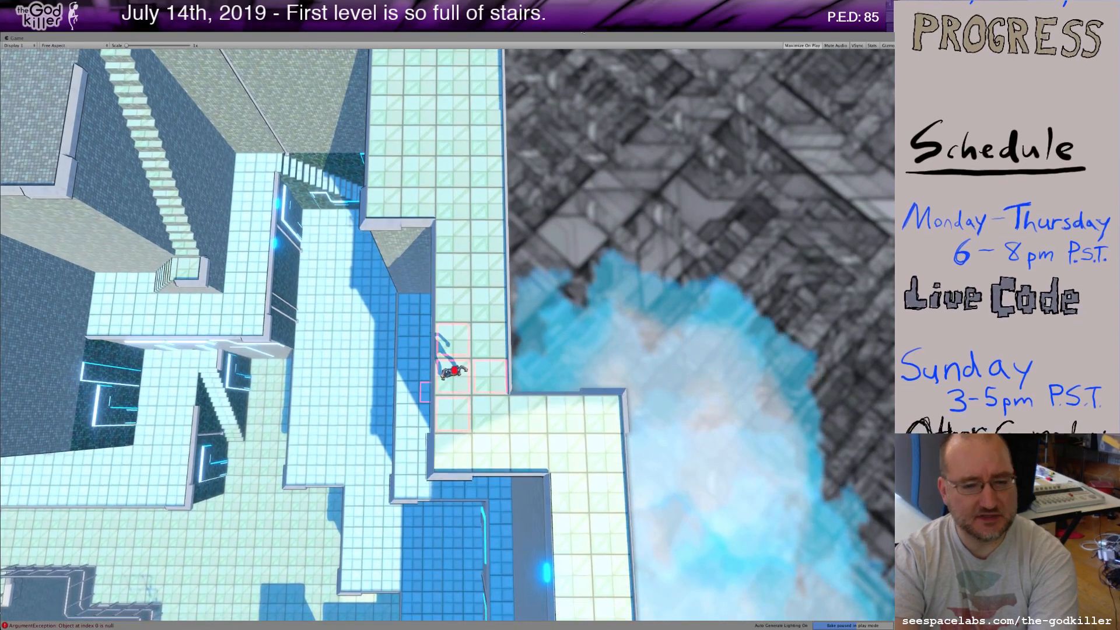
{"action": "key", "text": "s"}
{"action": "key", "text": "d"}
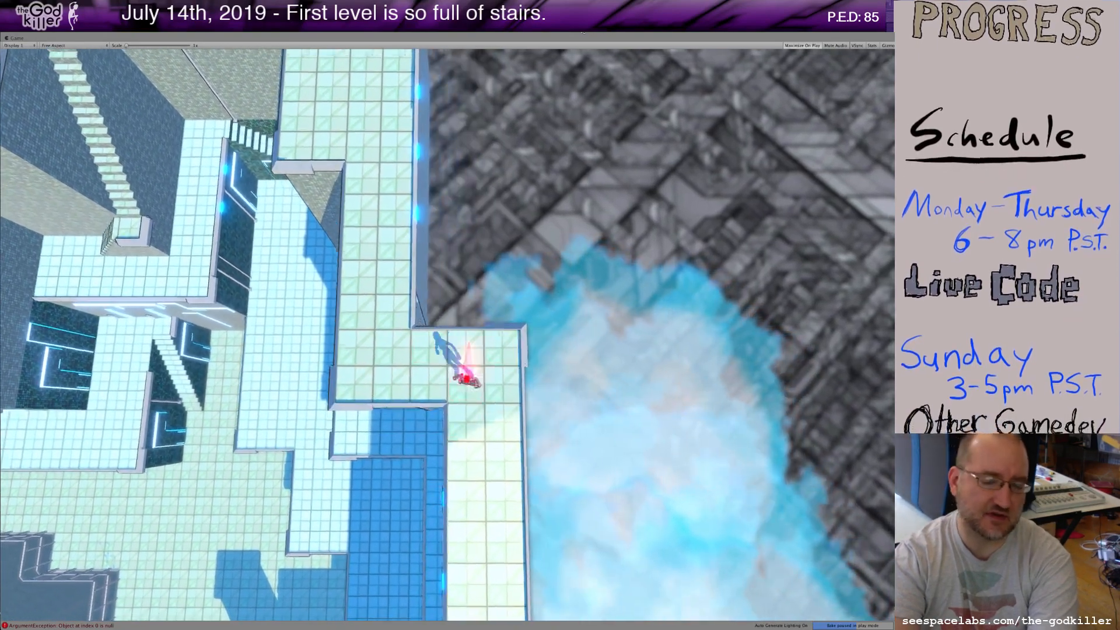
{"action": "key", "text": "s"}
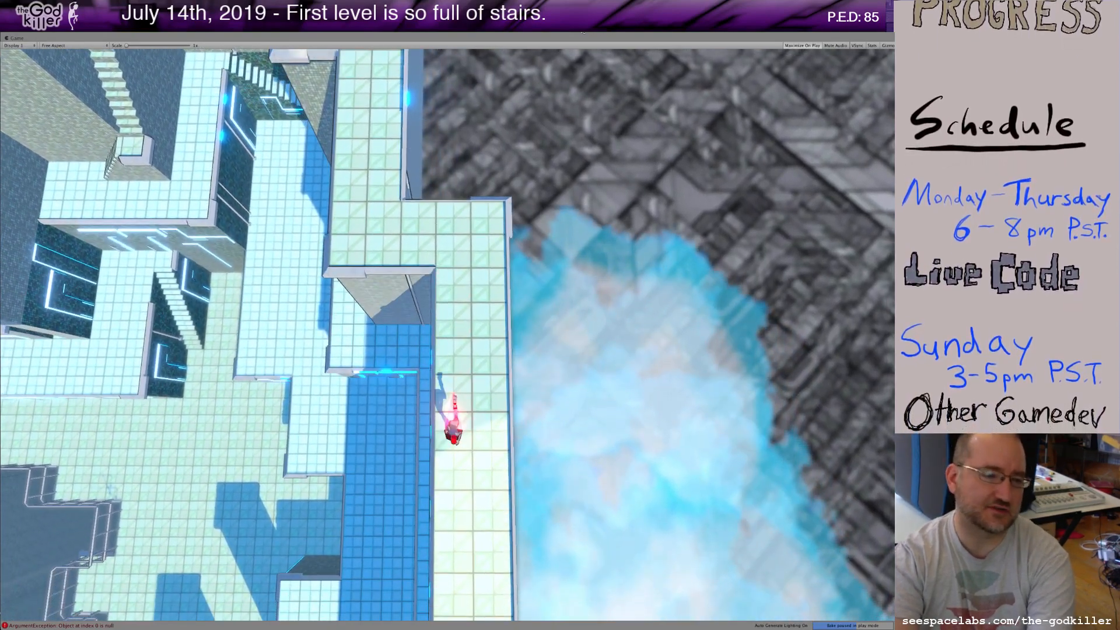
- Playtest the long, narrow outer walkway above the blue-floored area down to the level's lower corner
{"action": "key", "text": "s"}
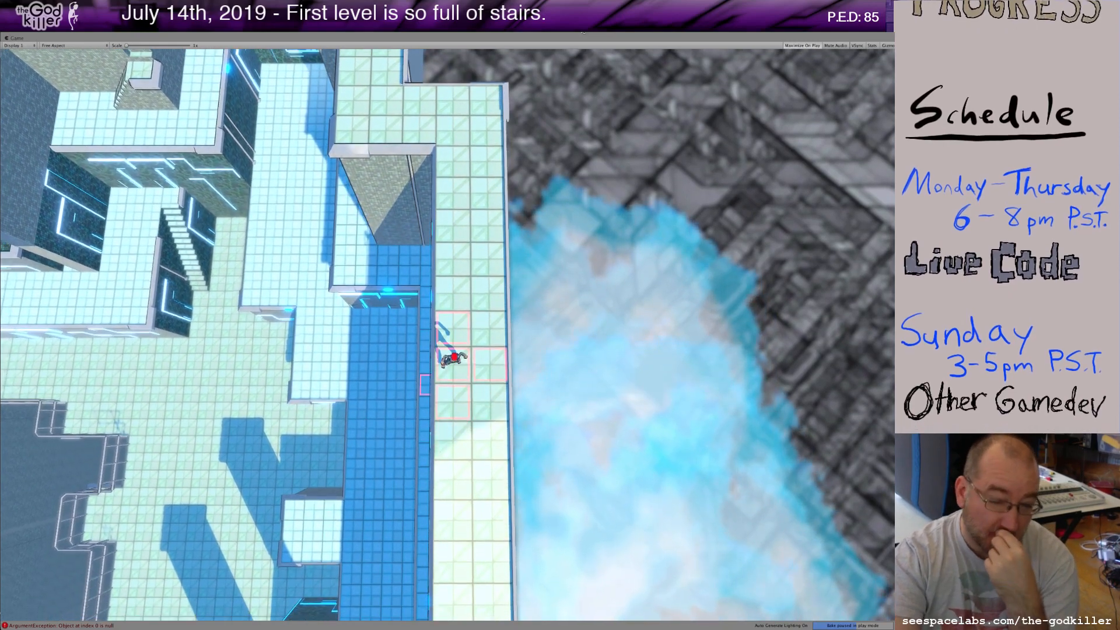
{"action": "key", "text": "s"}
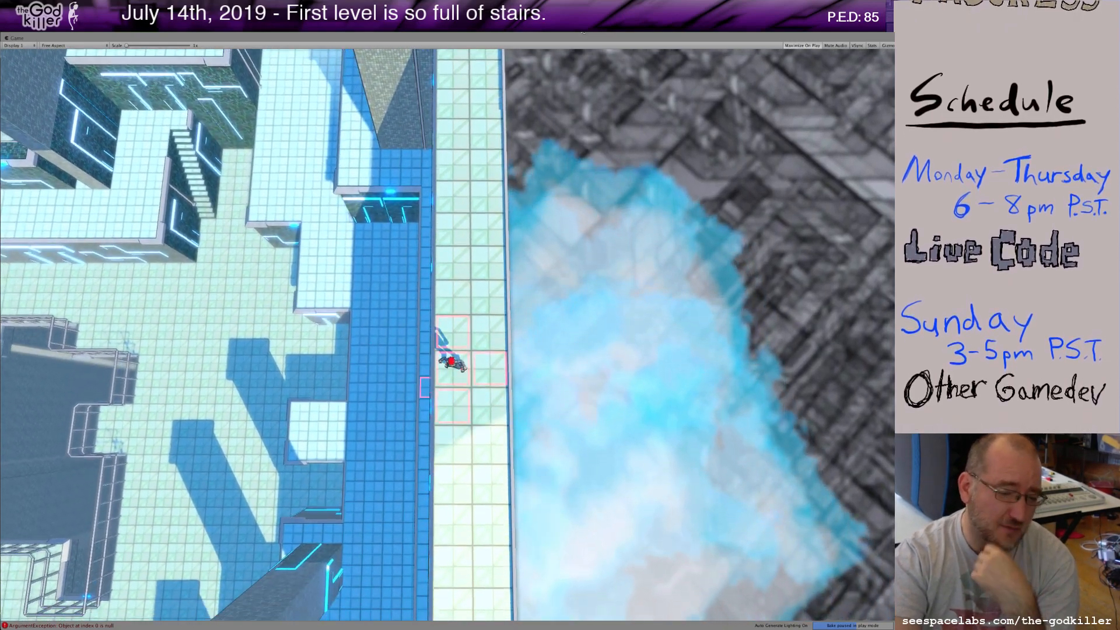
{"action": "key", "text": "s"}
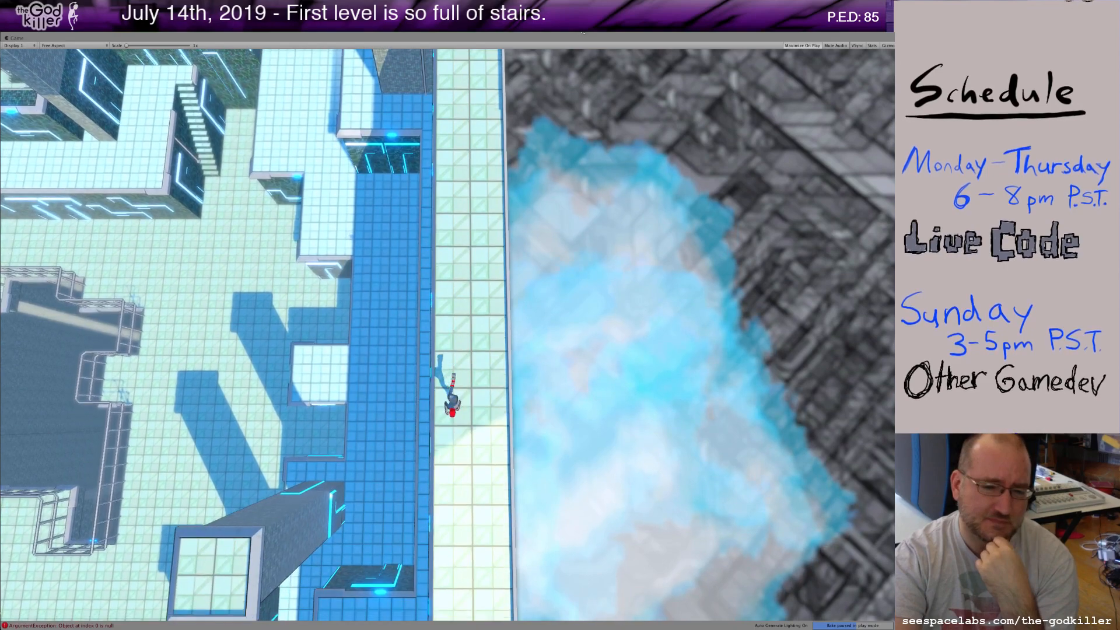
{"action": "key", "text": "s"}
{"action": "key", "text": "s"}
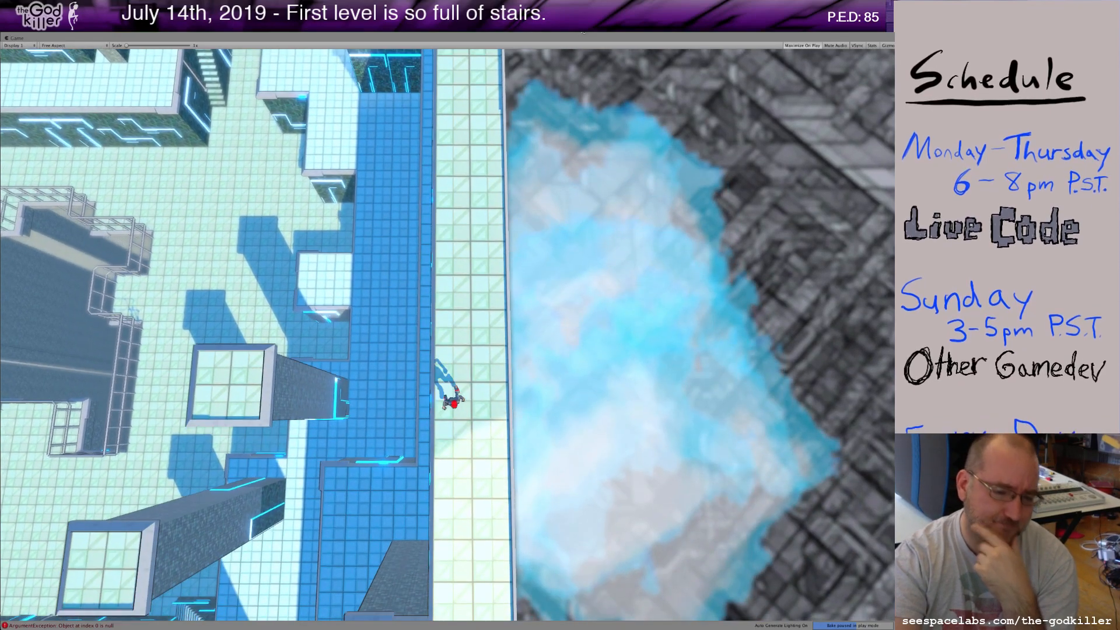
{"action": "key", "text": "s"}
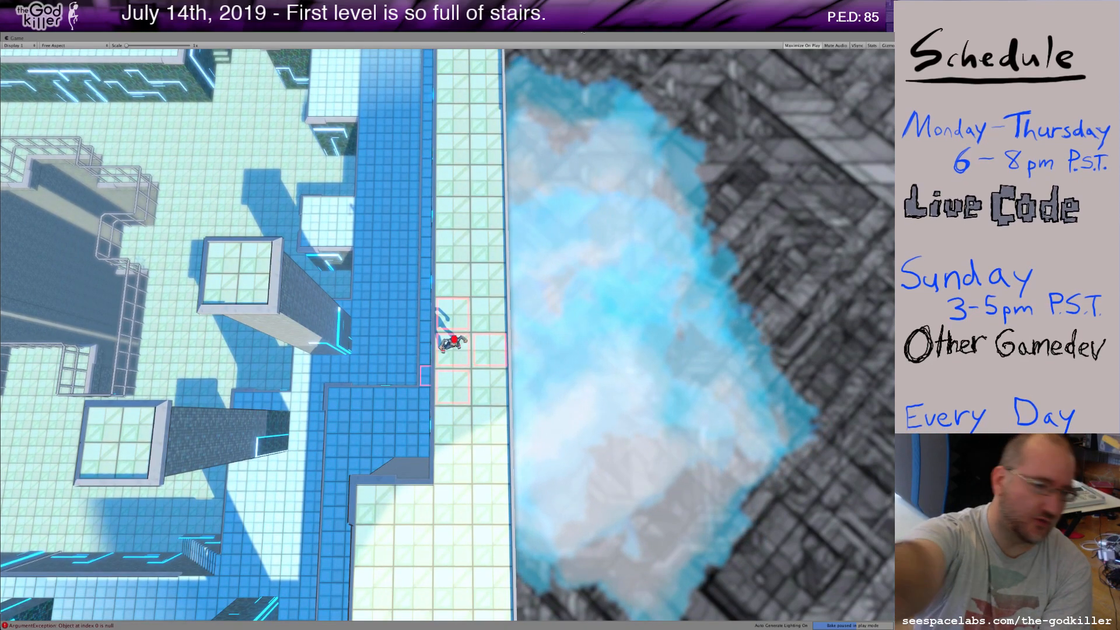
{"action": "key", "text": "s"}
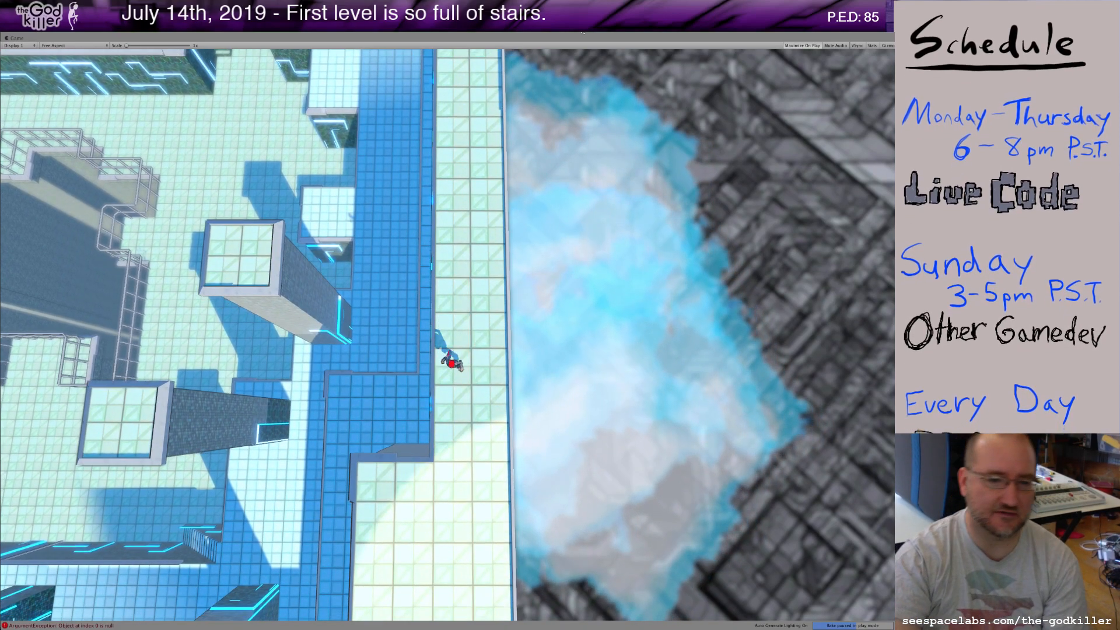
{"action": "key", "text": "s"}
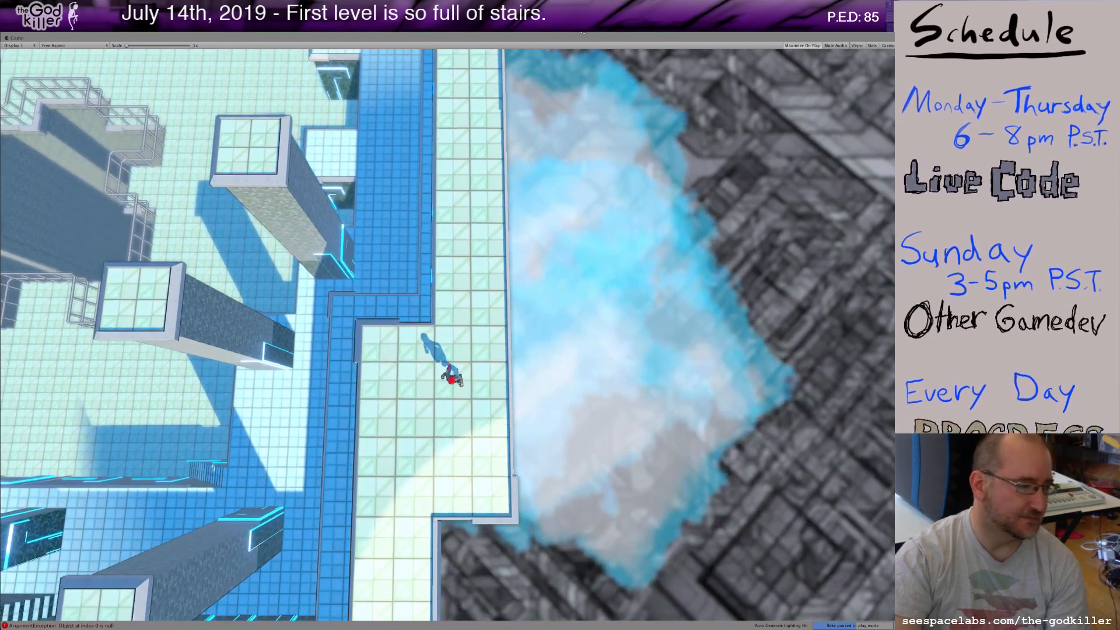
{"action": "key", "text": "s"}
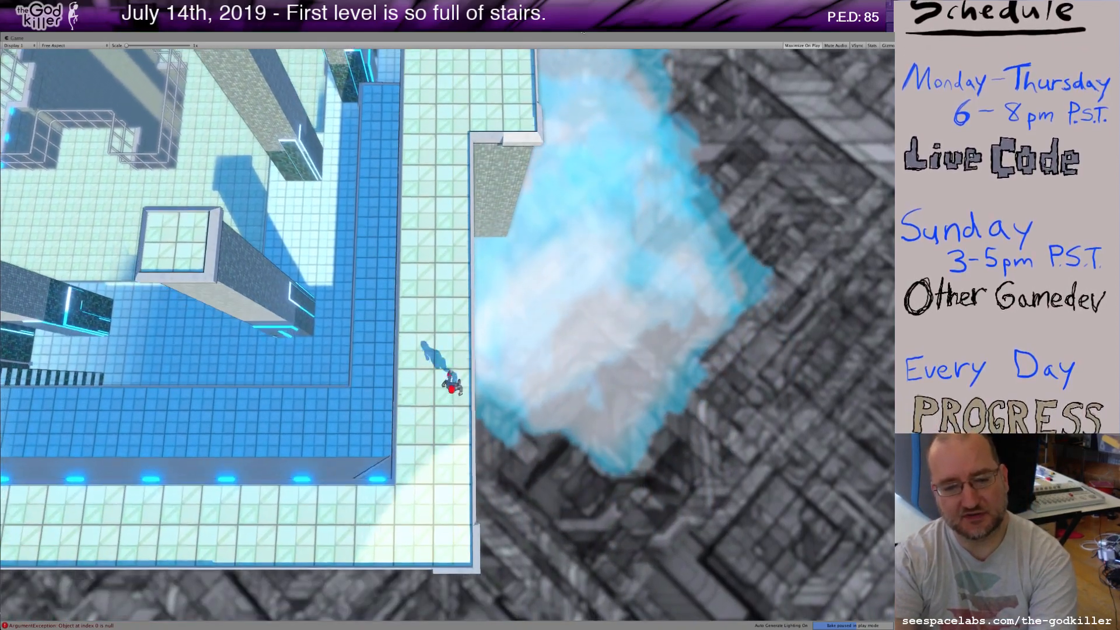
- Walk the character along the level's lower edge walkway, past the tall pillars, to the foot of the large staircase
{"action": "key", "text": "a"}
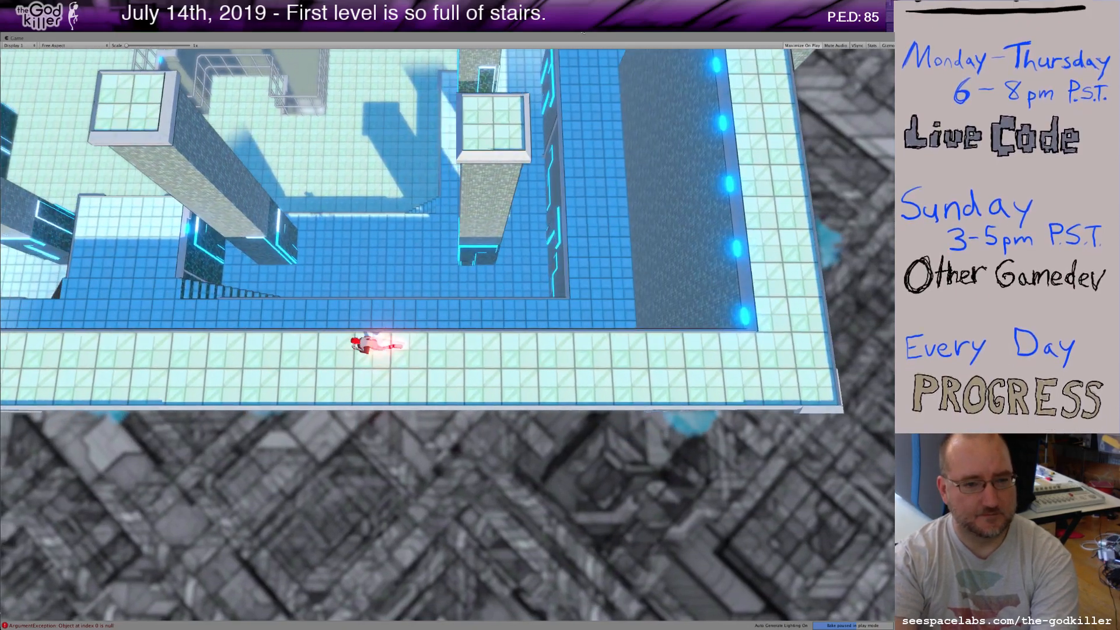
{"action": "key", "text": "a"}
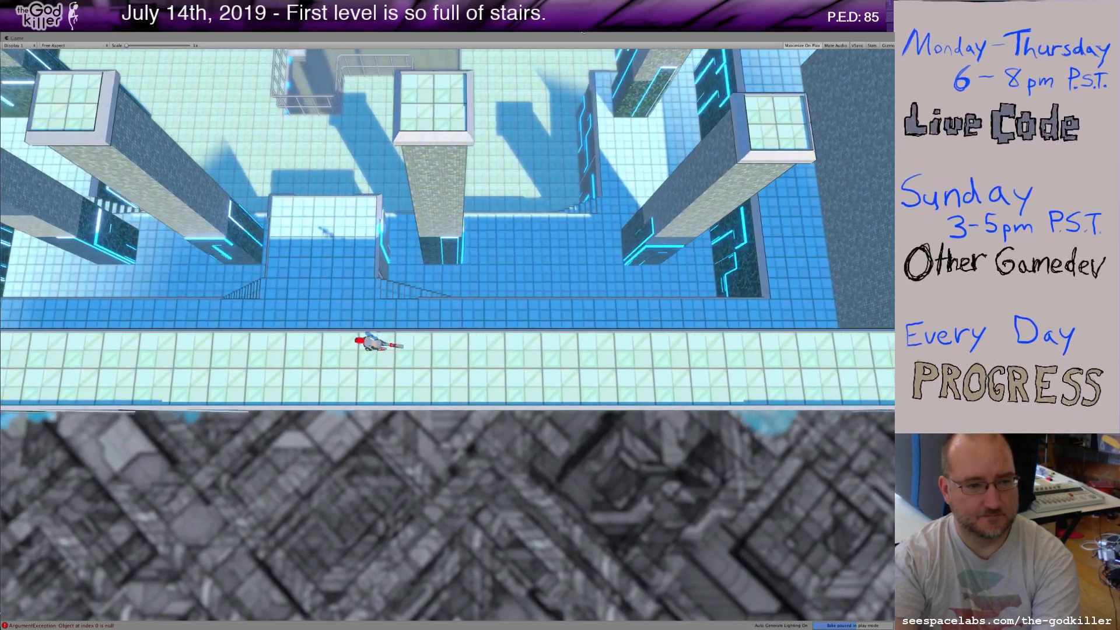
{"action": "key", "text": "a"}
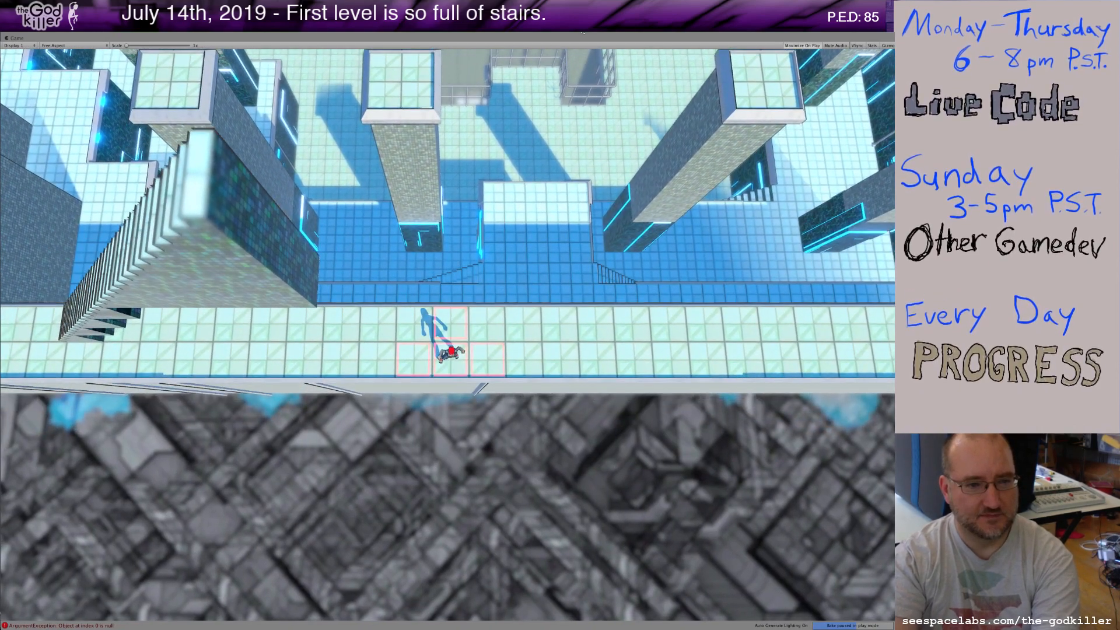
{"action": "key", "text": "a"}
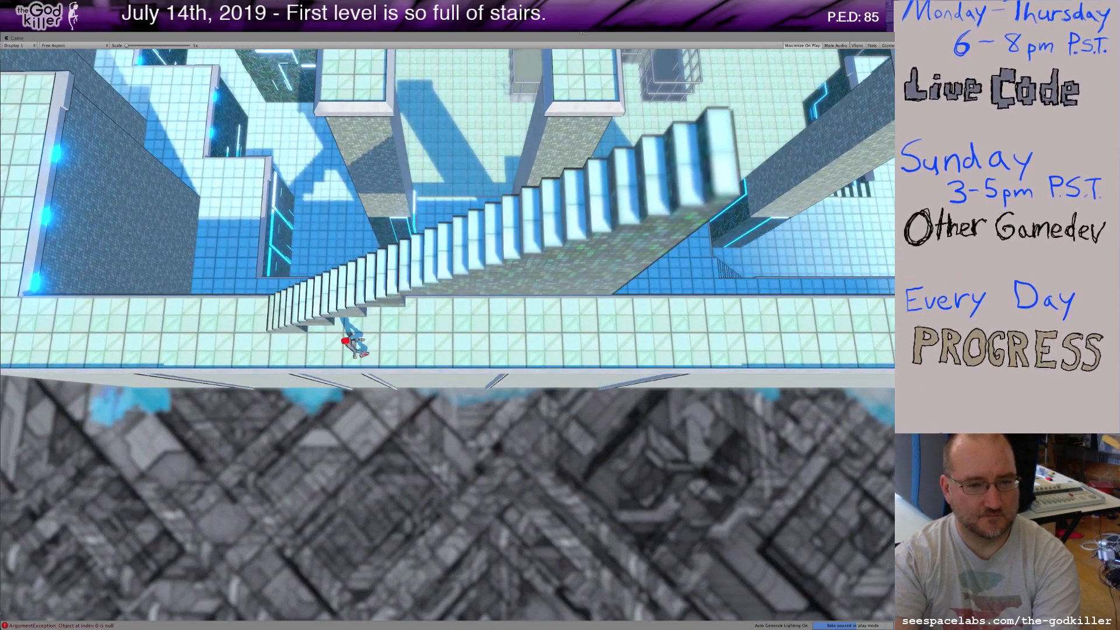
{"action": "key", "text": "a"}
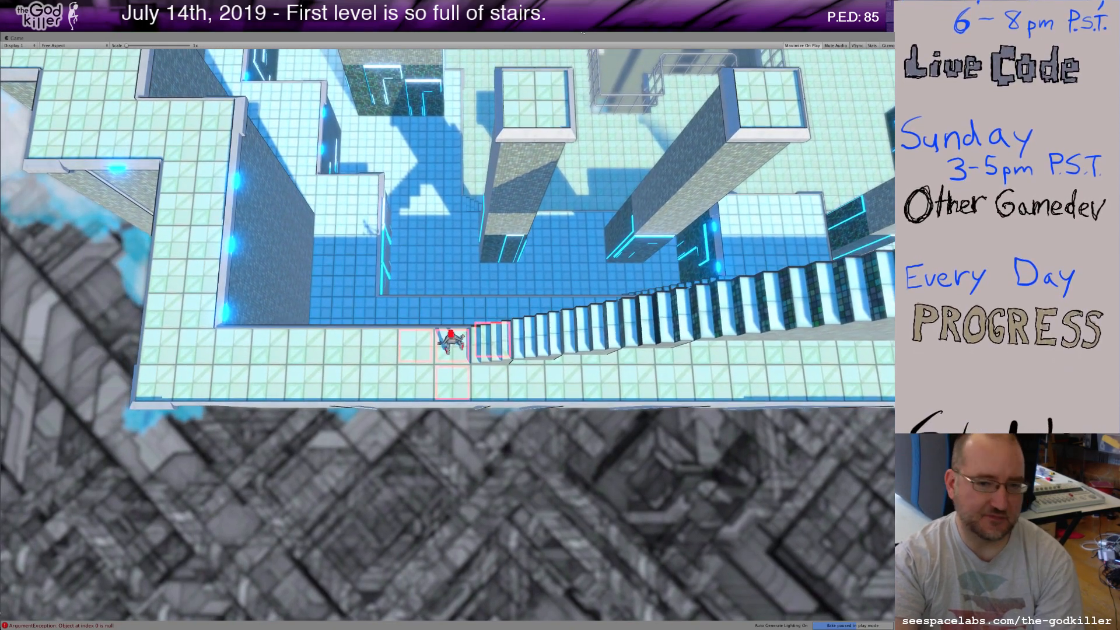
- Try to climb the large staircase on the lower walkway and bring the character back to its first steps
{"action": "key", "text": "d"}
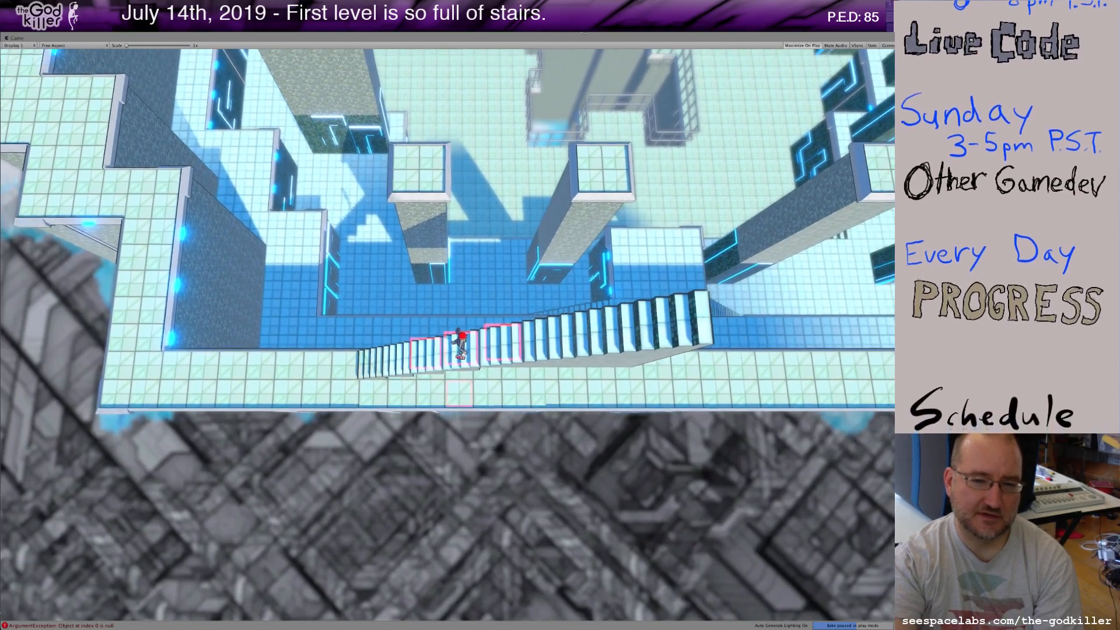
{"action": "key", "text": "d"}
{"action": "key", "text": "d"}
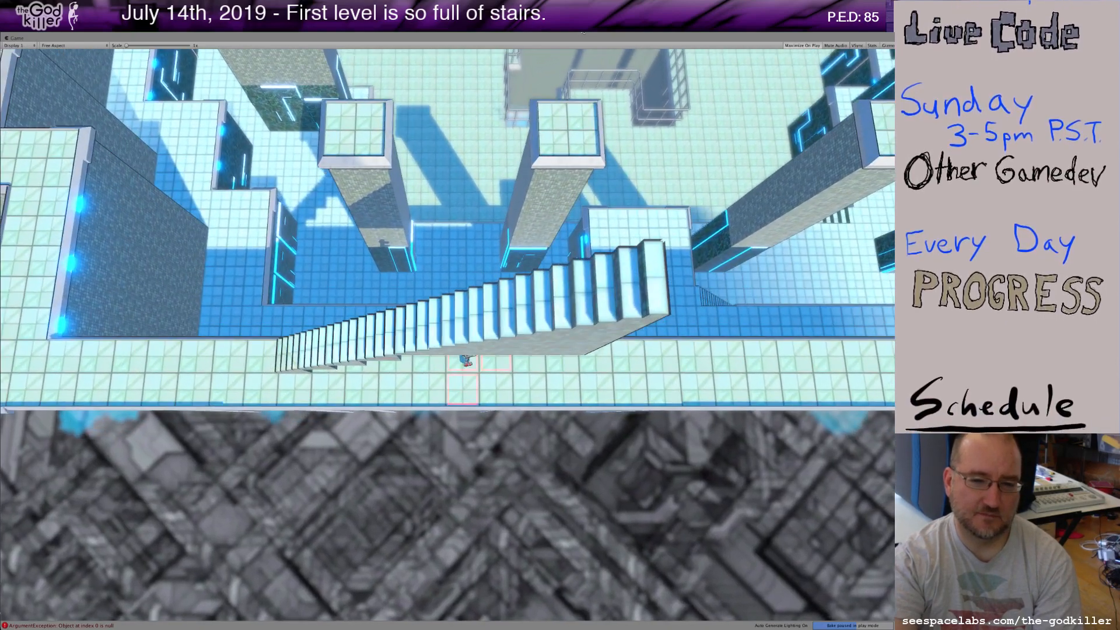
{"action": "key", "text": "s"}
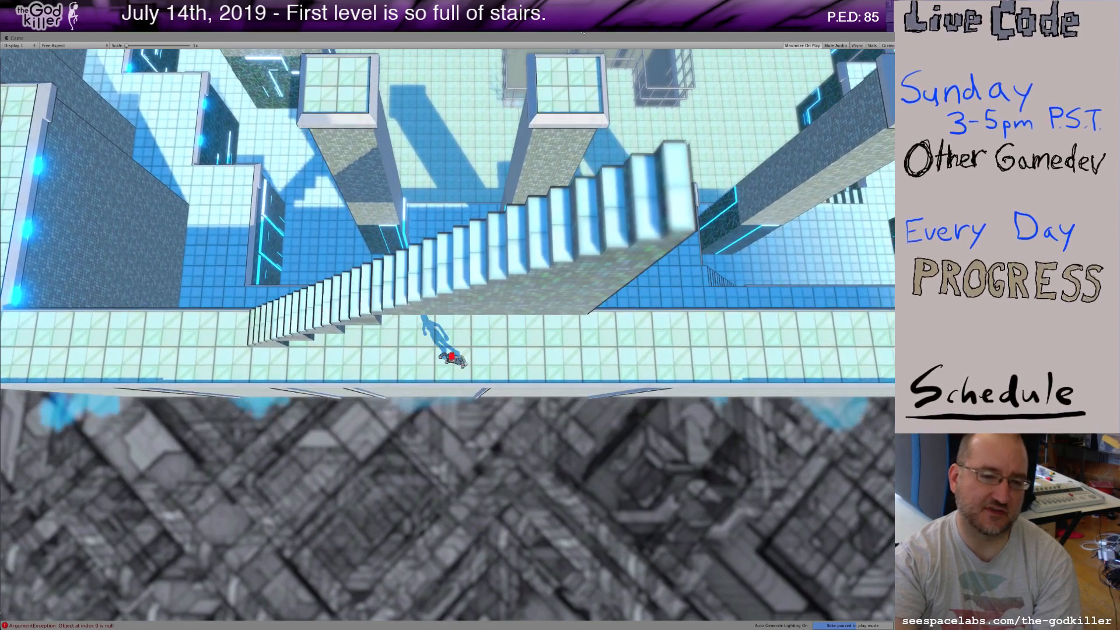
{"action": "key", "text": "a"}
{"action": "key", "text": "a"}
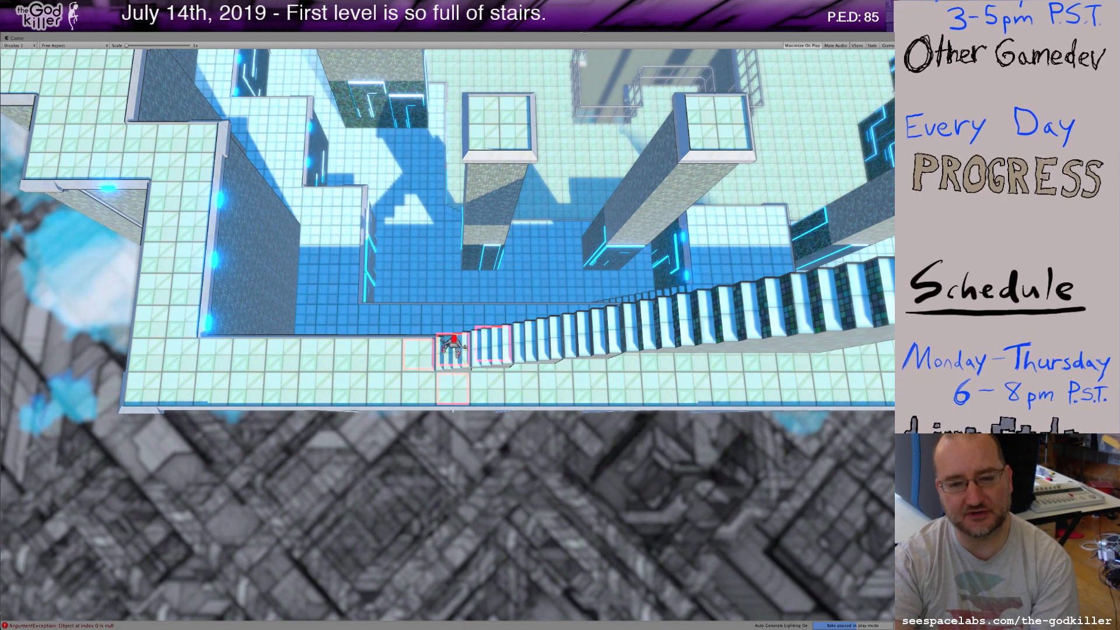
- Retest the staircase climb from the first steps and circle the character around its outer side back to the foot
{"action": "key", "text": "d"}
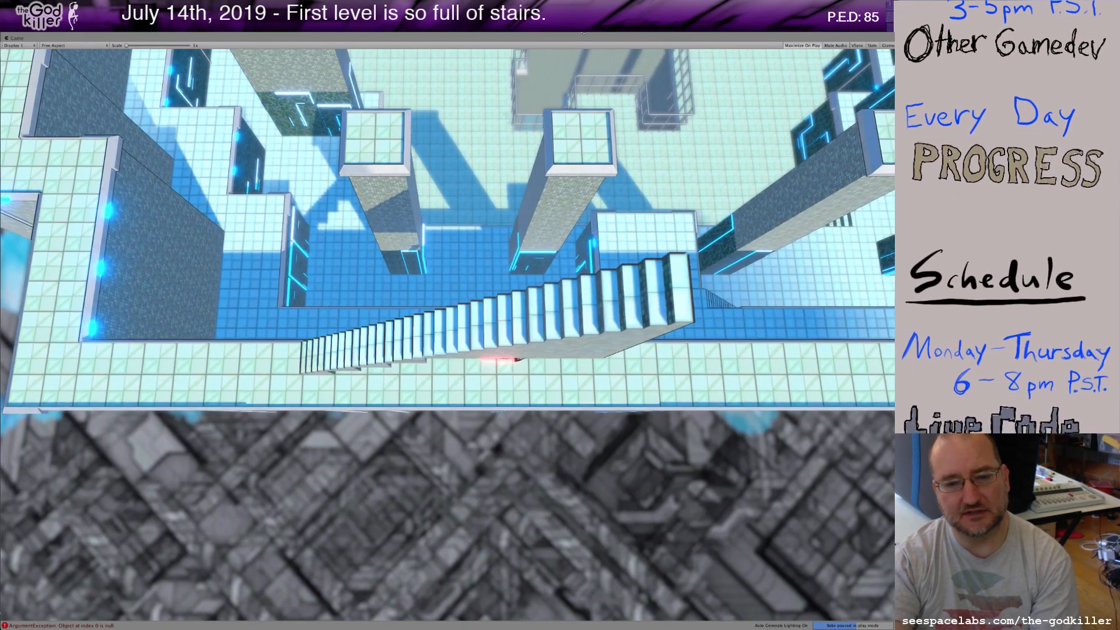
{"action": "key", "text": "s"}
{"action": "key", "text": "a"}
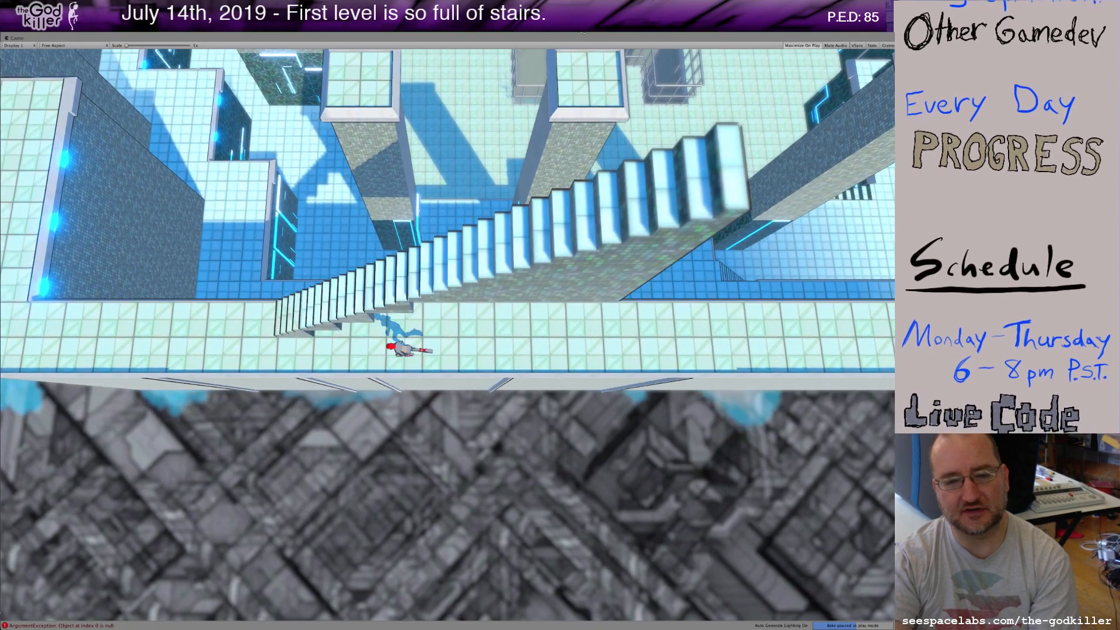
{"action": "key", "text": "w"}
{"action": "key", "text": "d"}
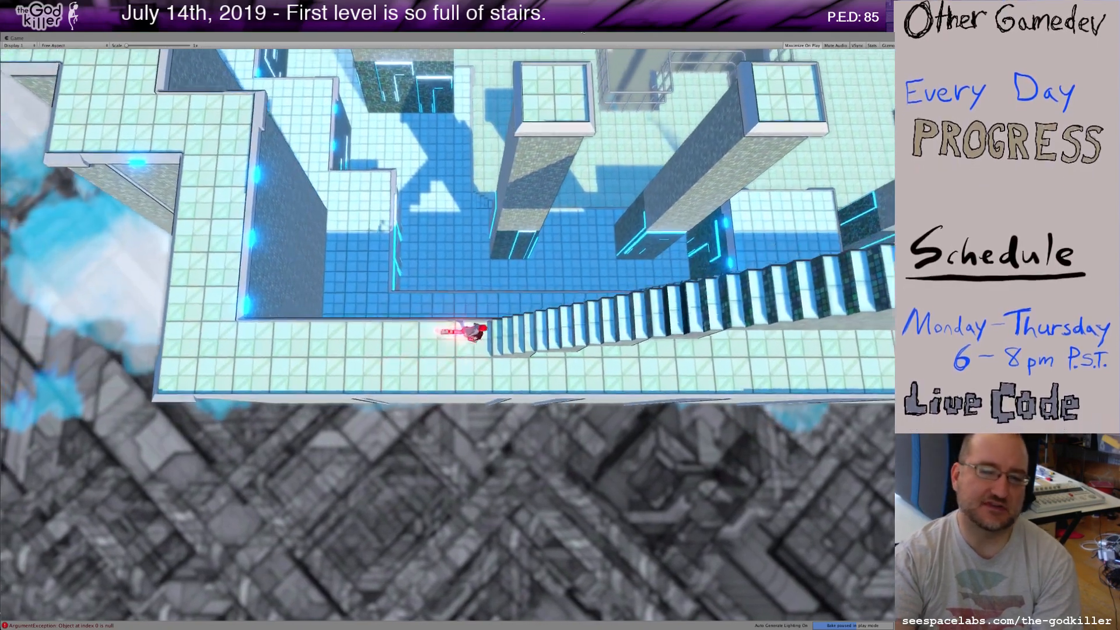
- Test the staircase climb once more and walk the character beyond its high end to the walkway opposite the central platform
{"action": "key", "text": "d"}
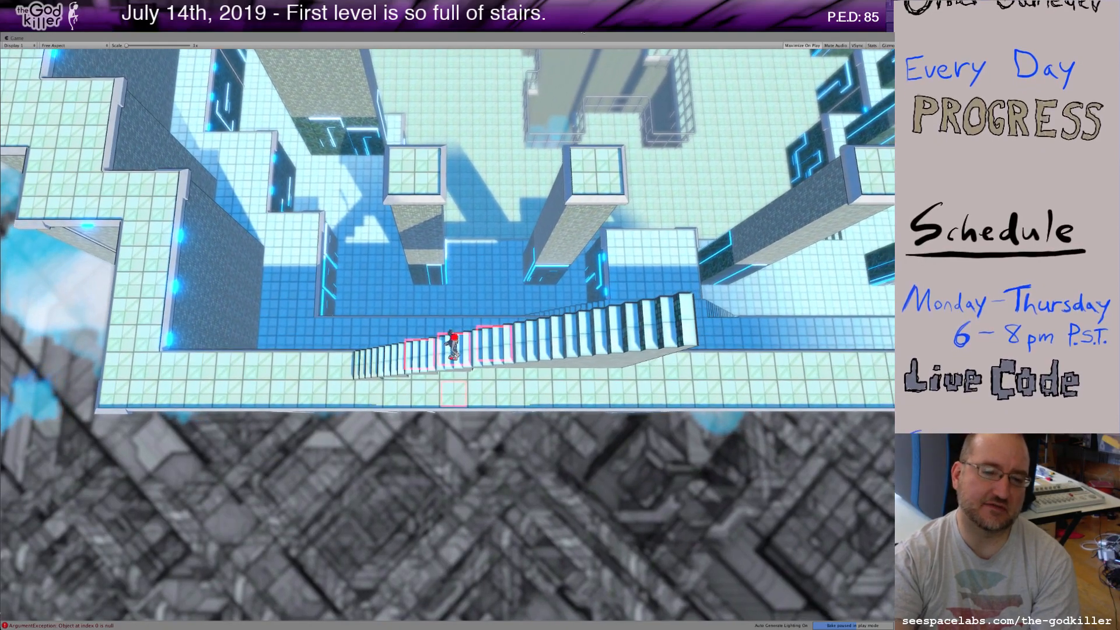
{"action": "key", "text": "d"}
{"action": "key", "text": "s"}
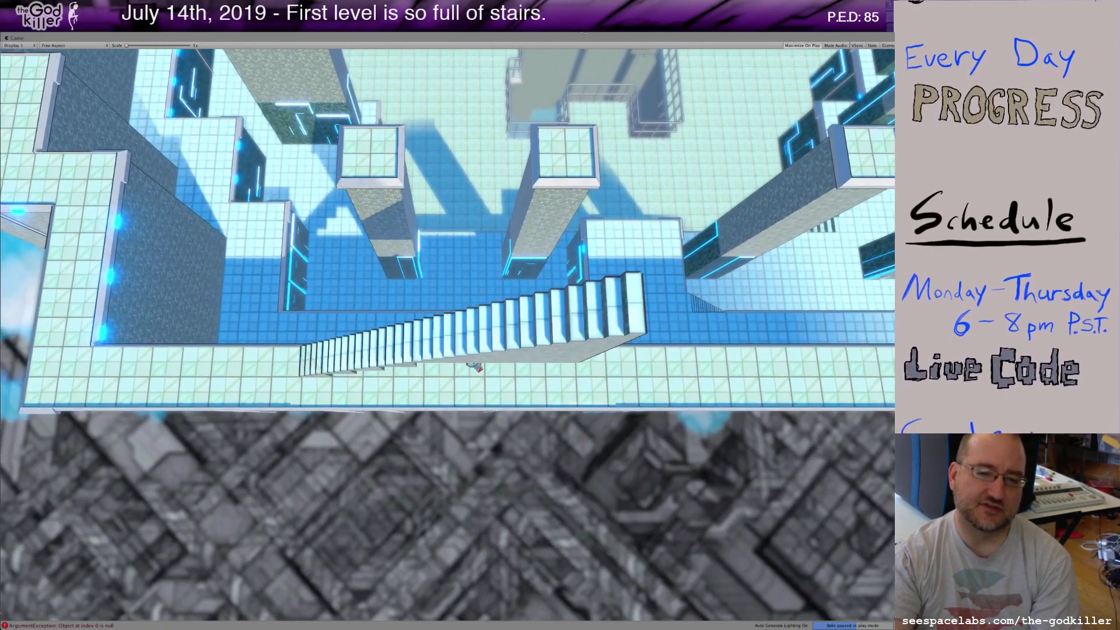
{"action": "key", "text": "d"}
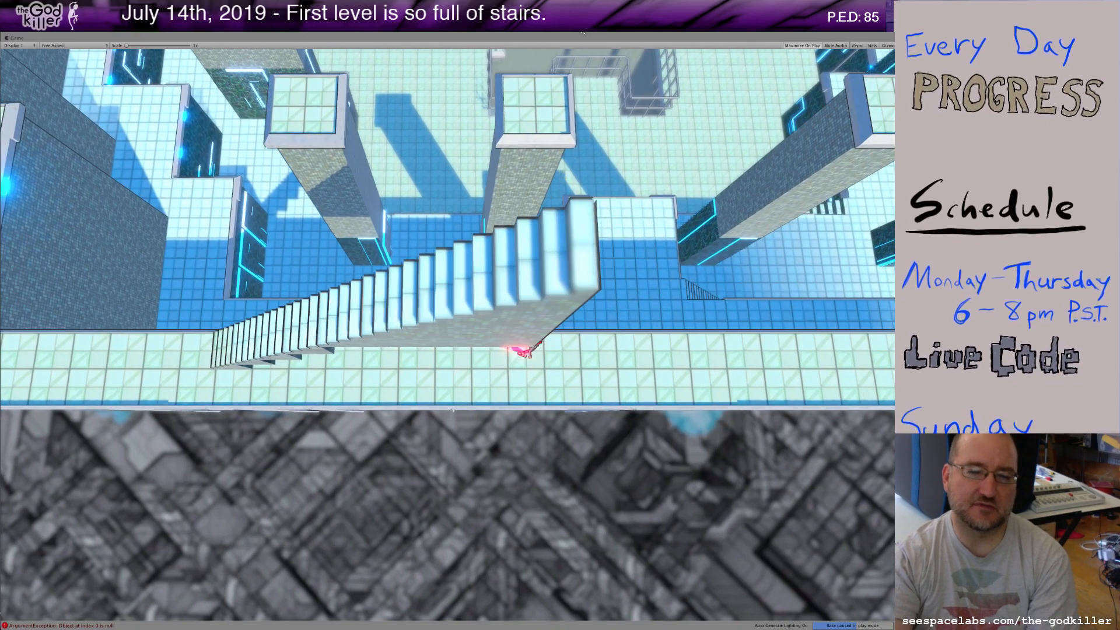
{"action": "key", "text": "d"}
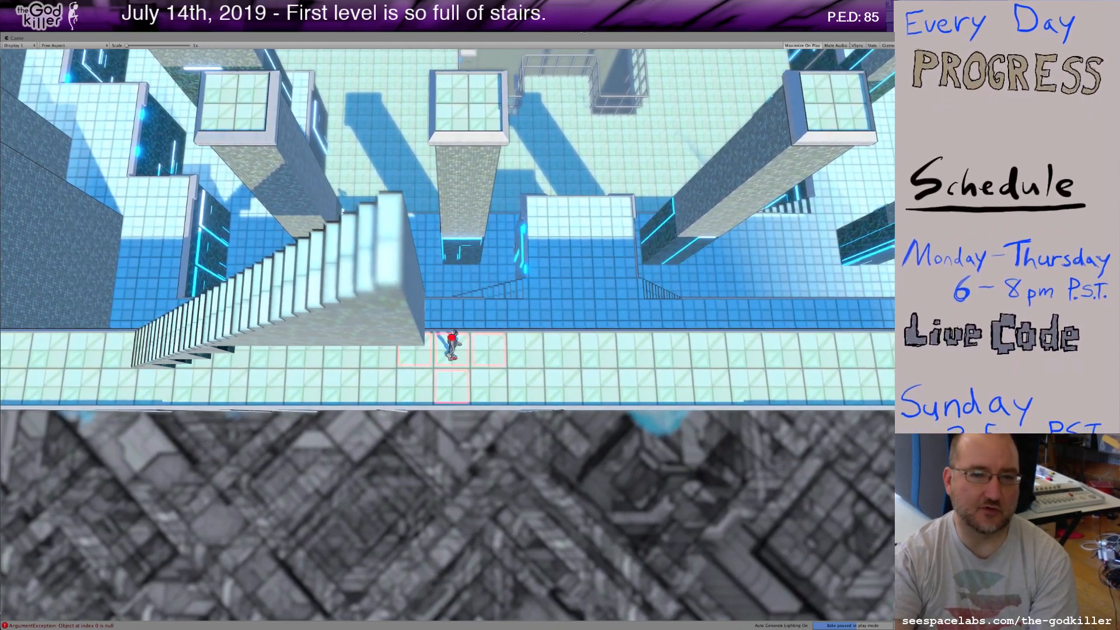
{"action": "key", "text": "d"}
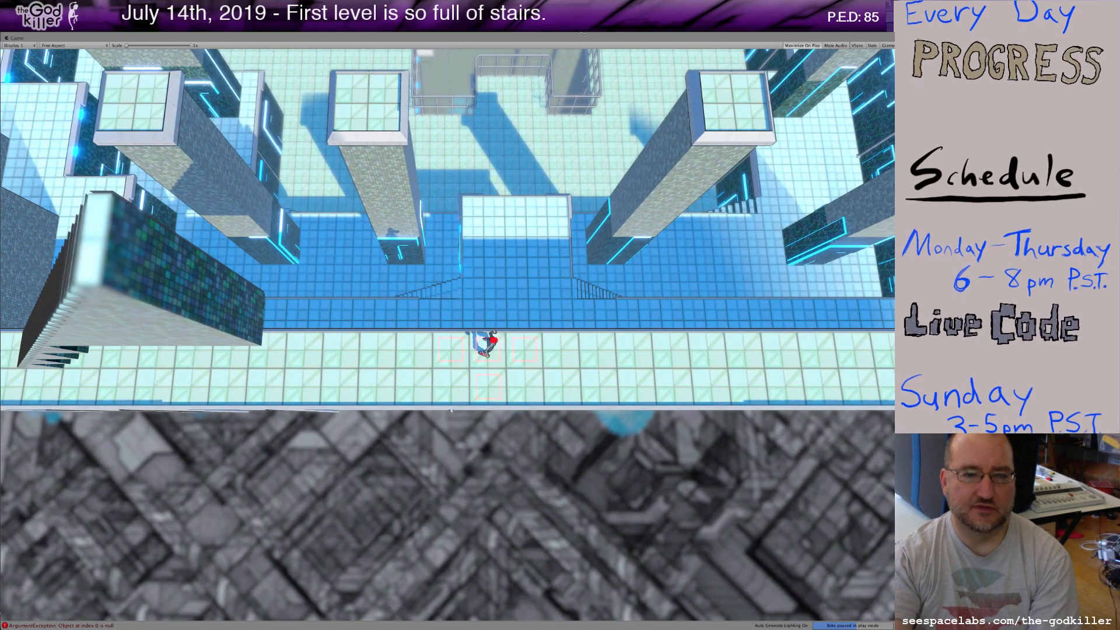
{"action": "key", "text": "d"}
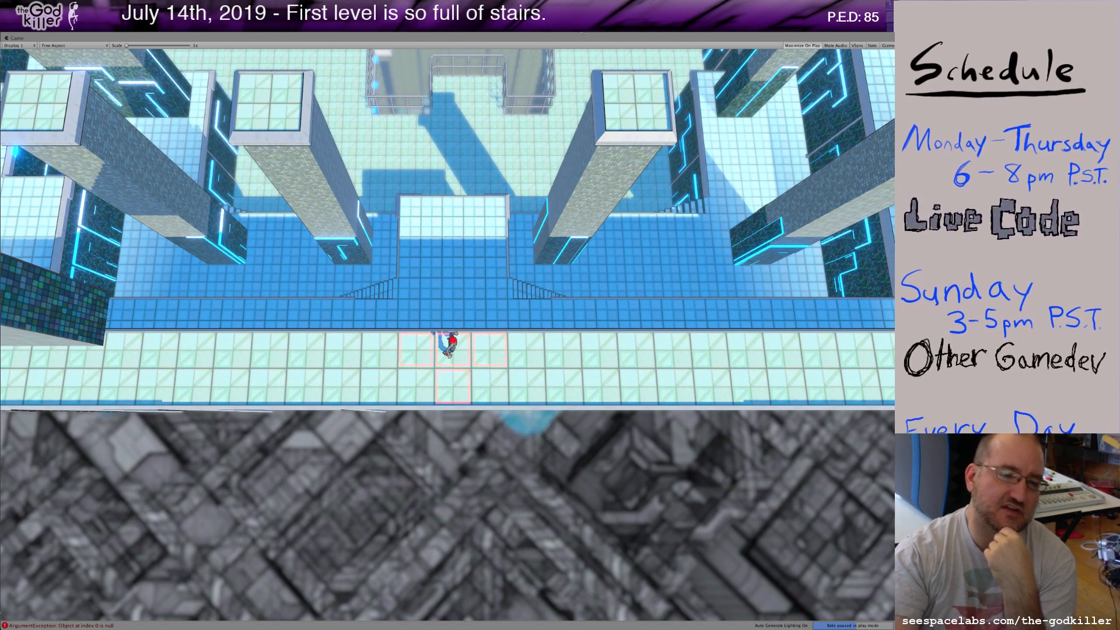
- Walk the character back along the outer side of the large staircase and past its foot
{"action": "key", "text": "a"}
{"action": "key", "text": "a"}
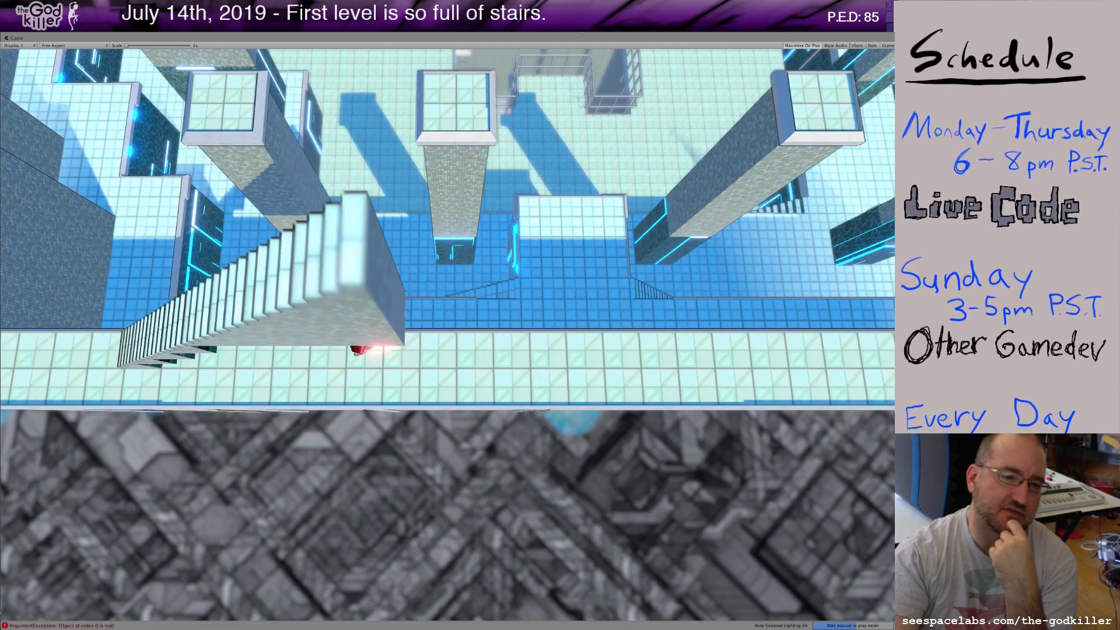
{"action": "key", "text": "s"}
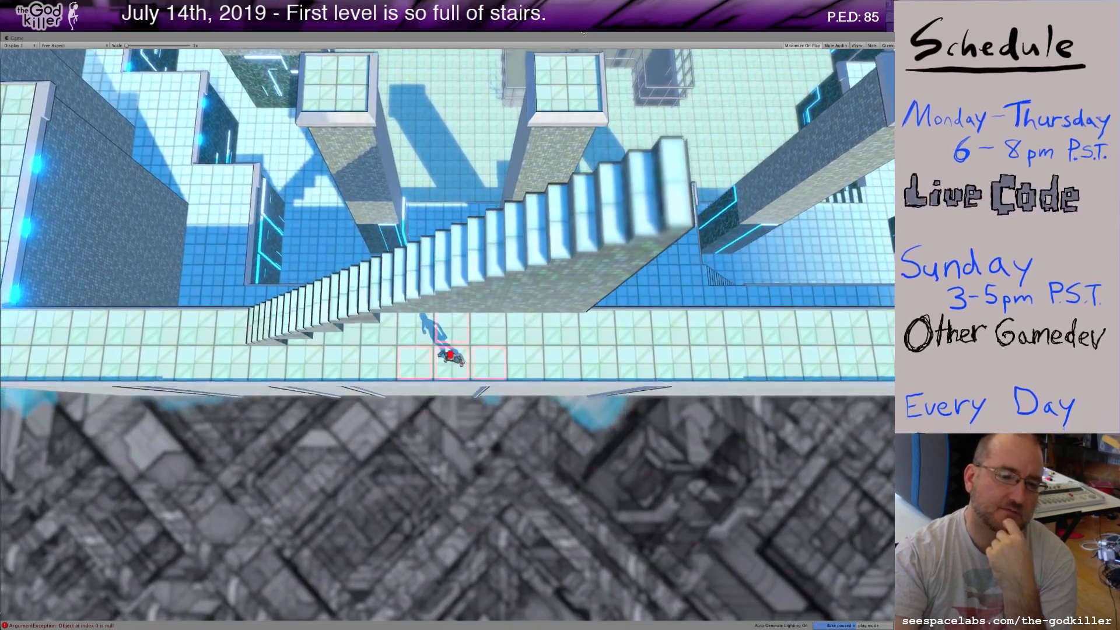
{"action": "key", "text": "a"}
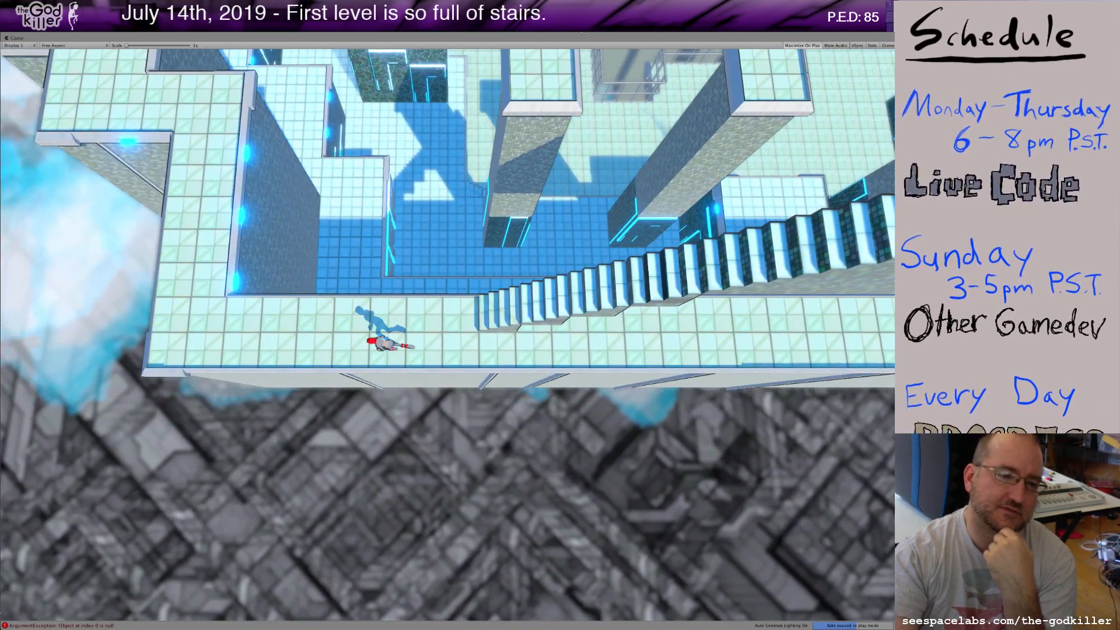
- Walk the character from the foot of the large staircase around the corner and along the stepped part of the walkway
{"action": "key", "text": "w"}
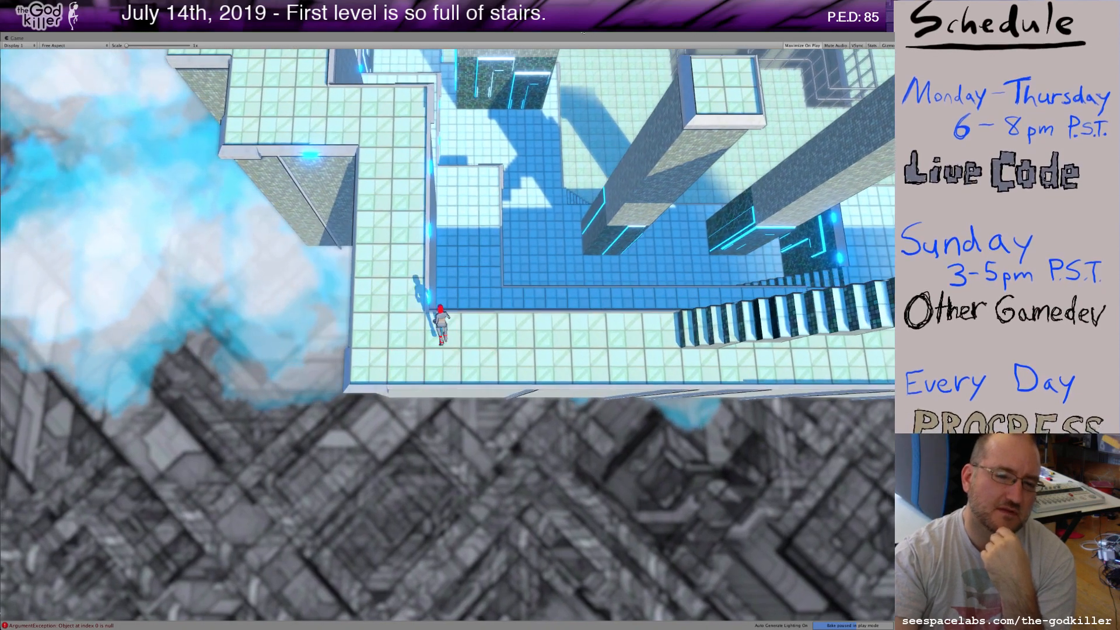
{"action": "key", "text": "a"}
{"action": "key", "text": "w"}
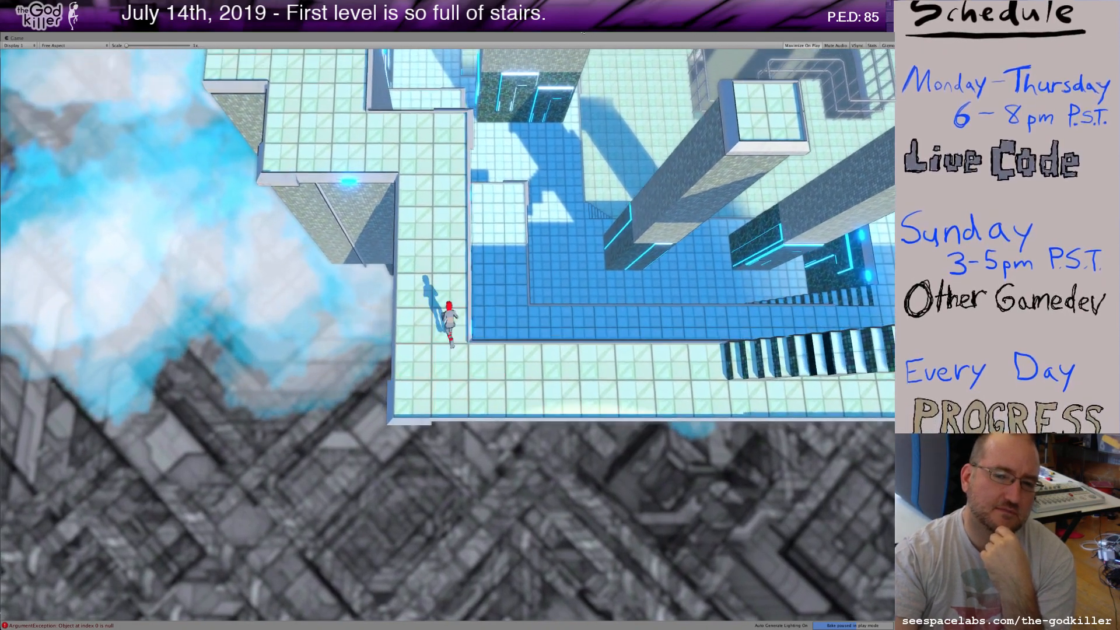
{"action": "key", "text": "w"}
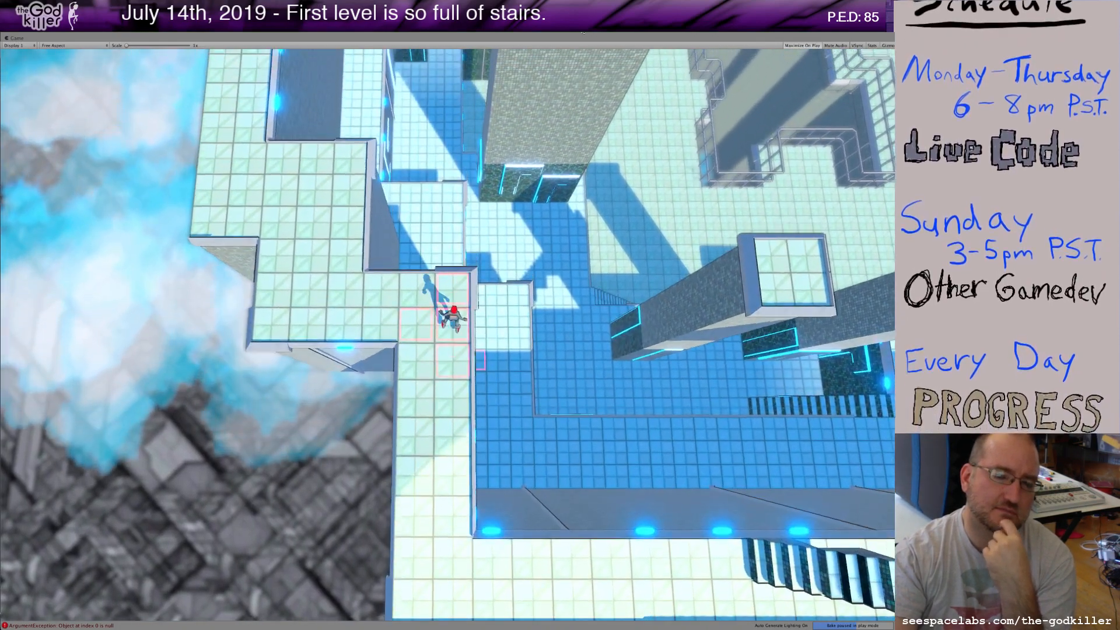
{"action": "key", "text": "a"}
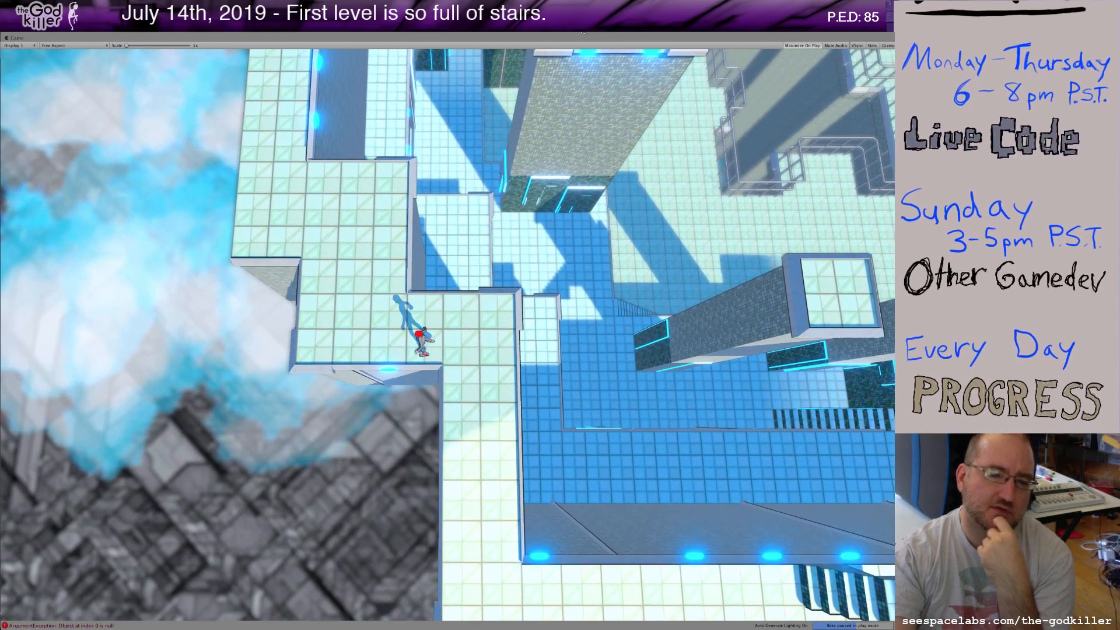
{"action": "key", "text": "w"}
{"action": "key", "text": "a"}
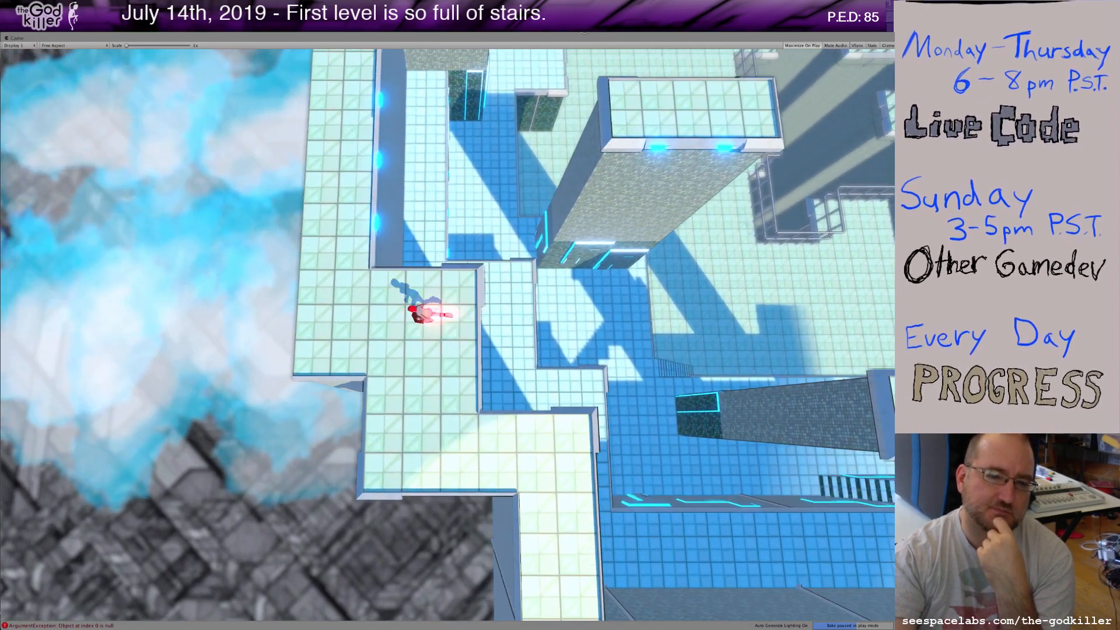
- Continue the playtest along the narrow outer walkway beside the clouds, up to the start of the wide platform
{"action": "key", "text": "a"}
{"action": "key", "text": "w"}
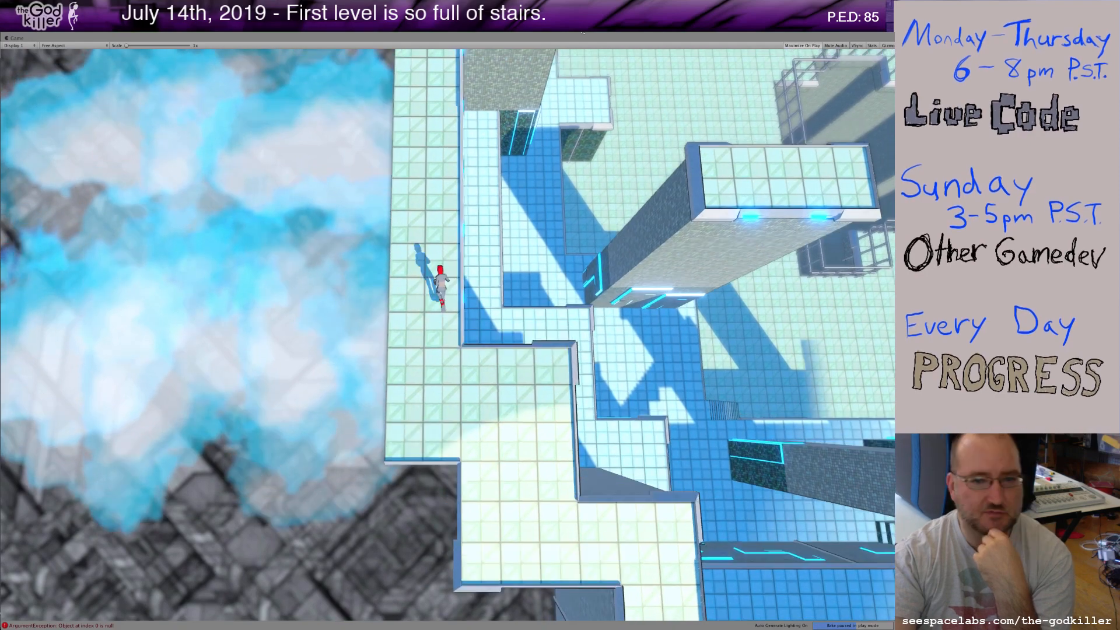
{"action": "key", "text": "w"}
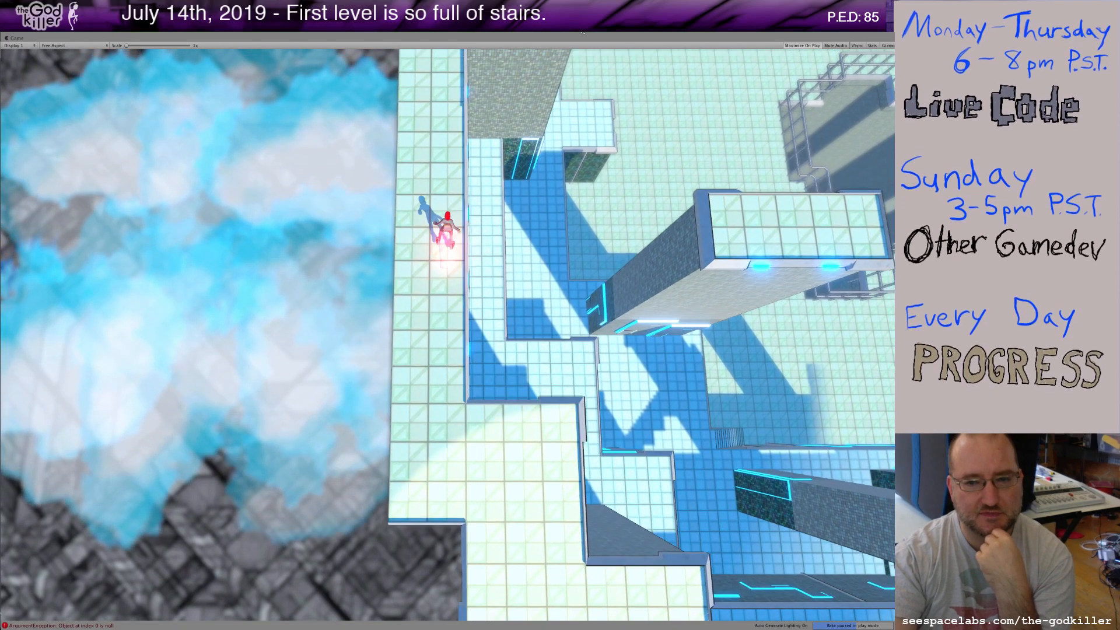
{"action": "key", "text": "w"}
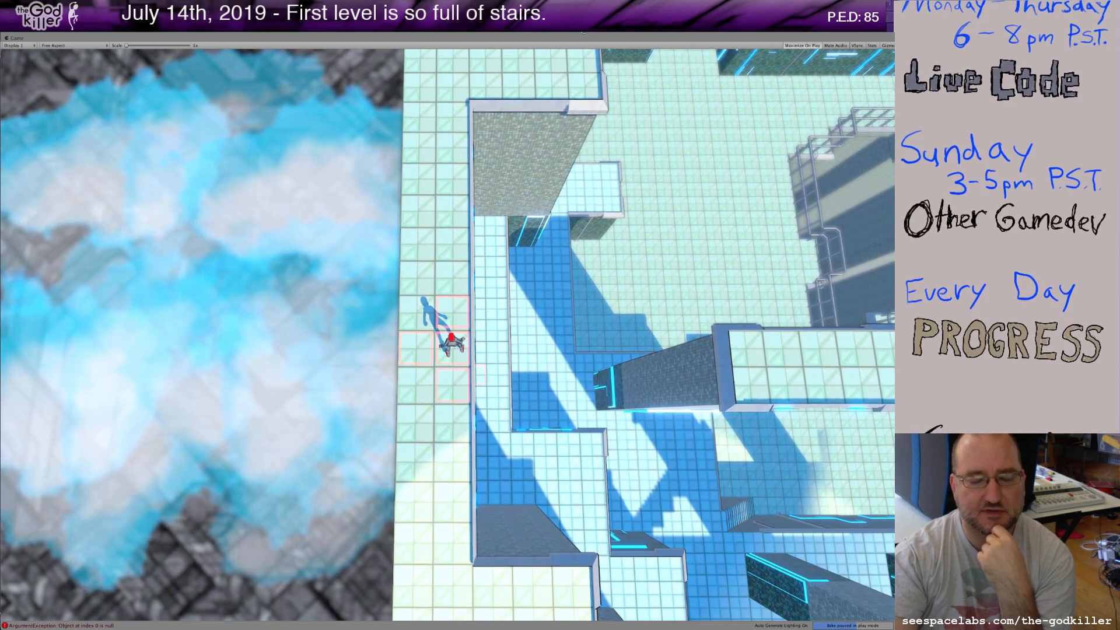
{"action": "key", "text": "w"}
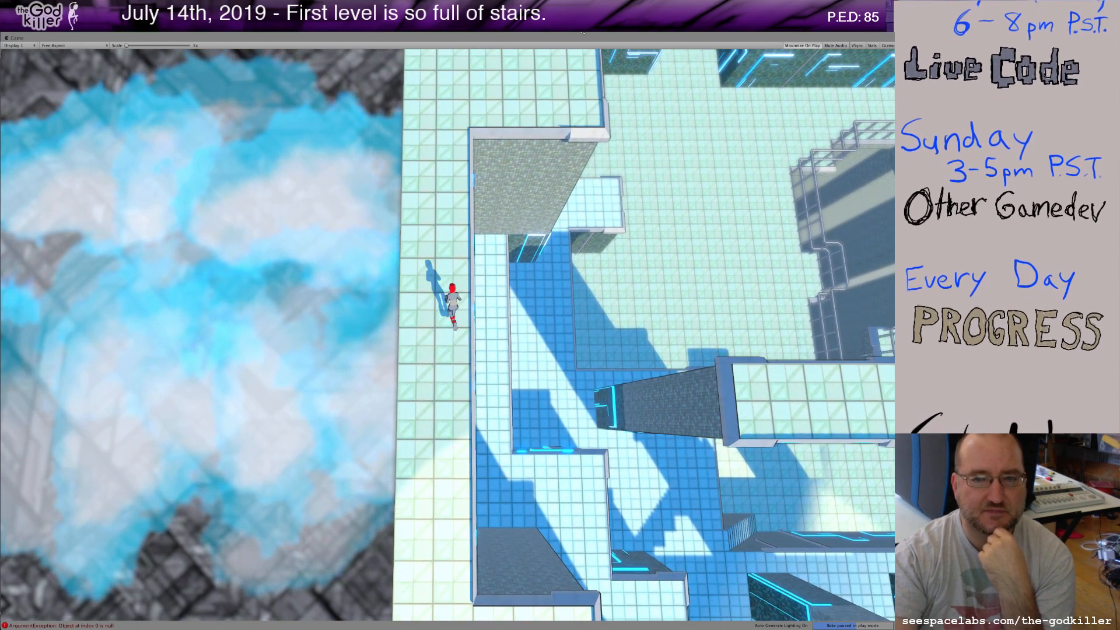
{"action": "key", "text": "w"}
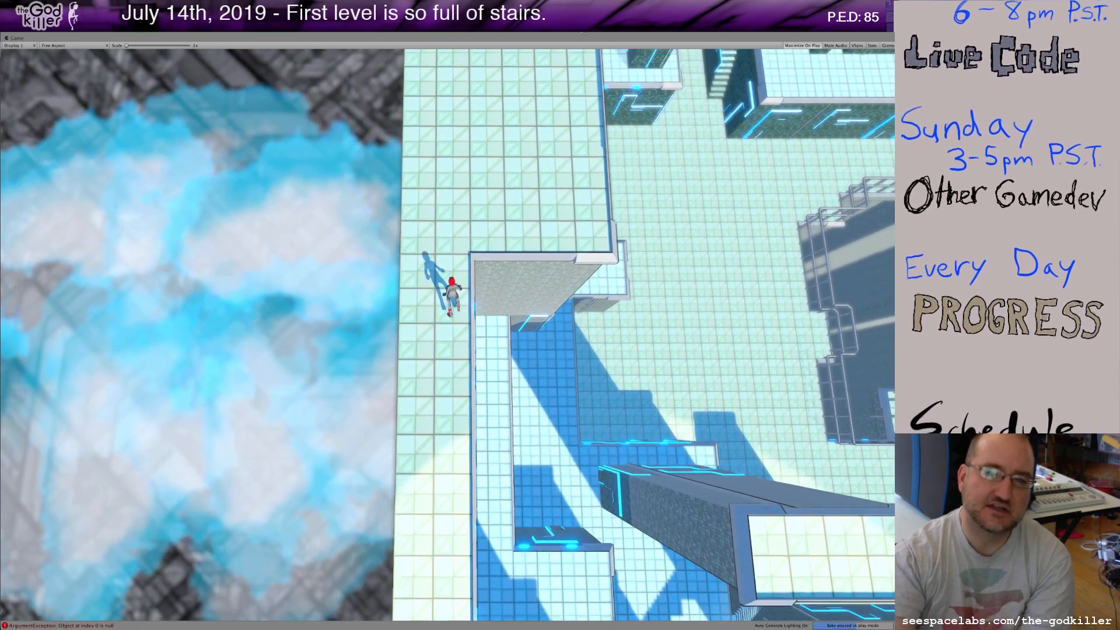
- Walk the character onto the wide platform and along its inner edge overlooking the main floor
{"action": "key", "text": "w"}
{"action": "key", "text": "d"}
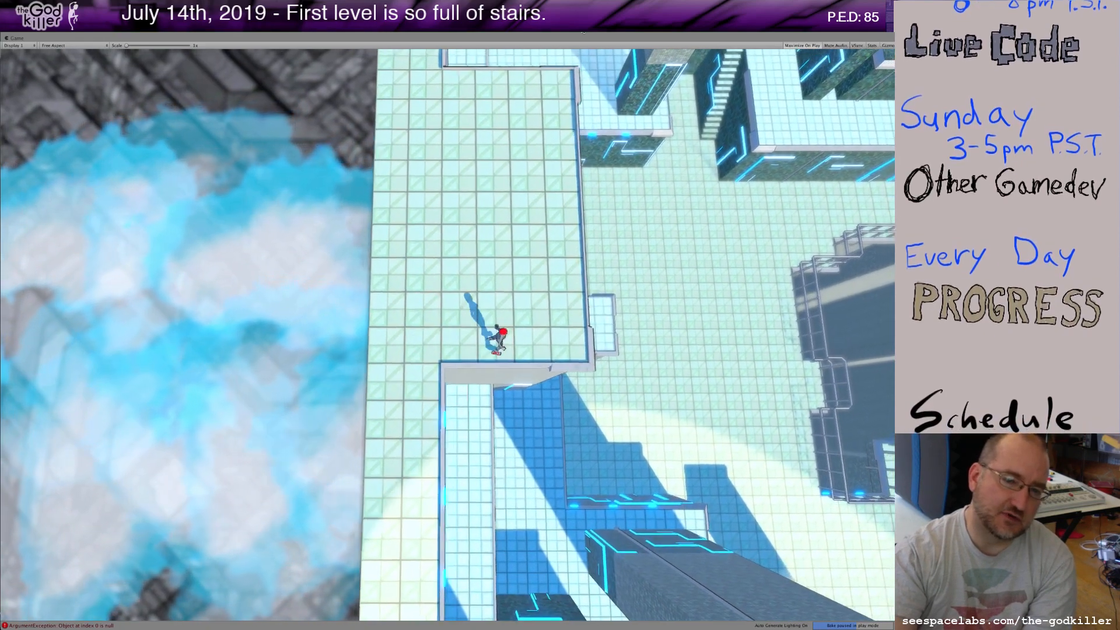
{"action": "key", "text": "d"}
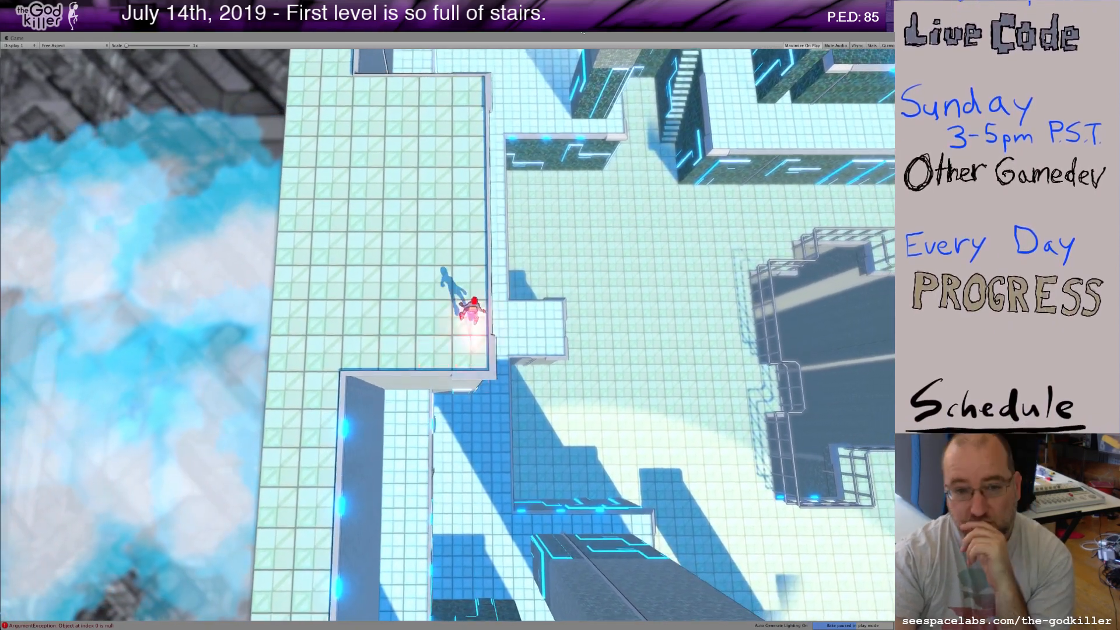
{"action": "key", "text": "w"}
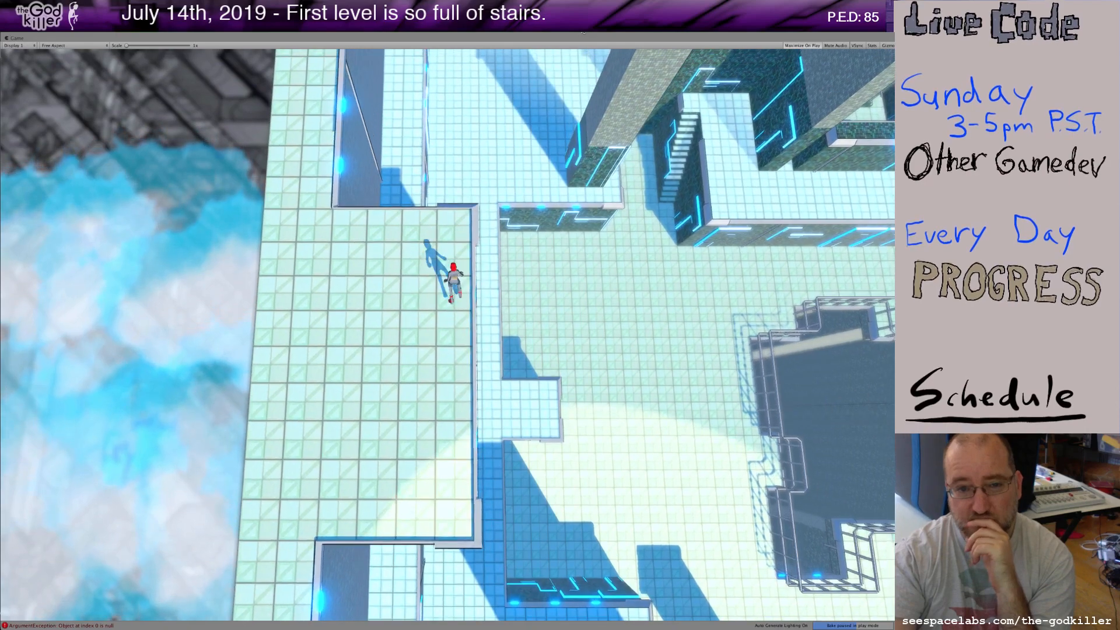
- Follow the outer walkway past the wide platform, around the far corner and over to the staircase beside the stone-tiled building
{"action": "key", "text": "a"}
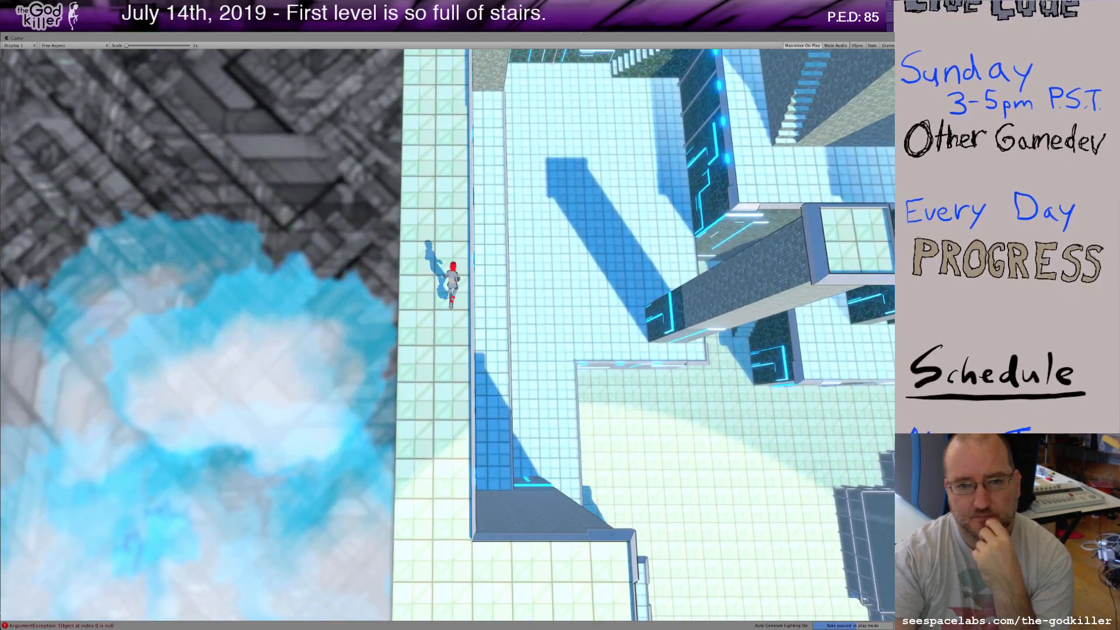
{"action": "key", "text": "w"}
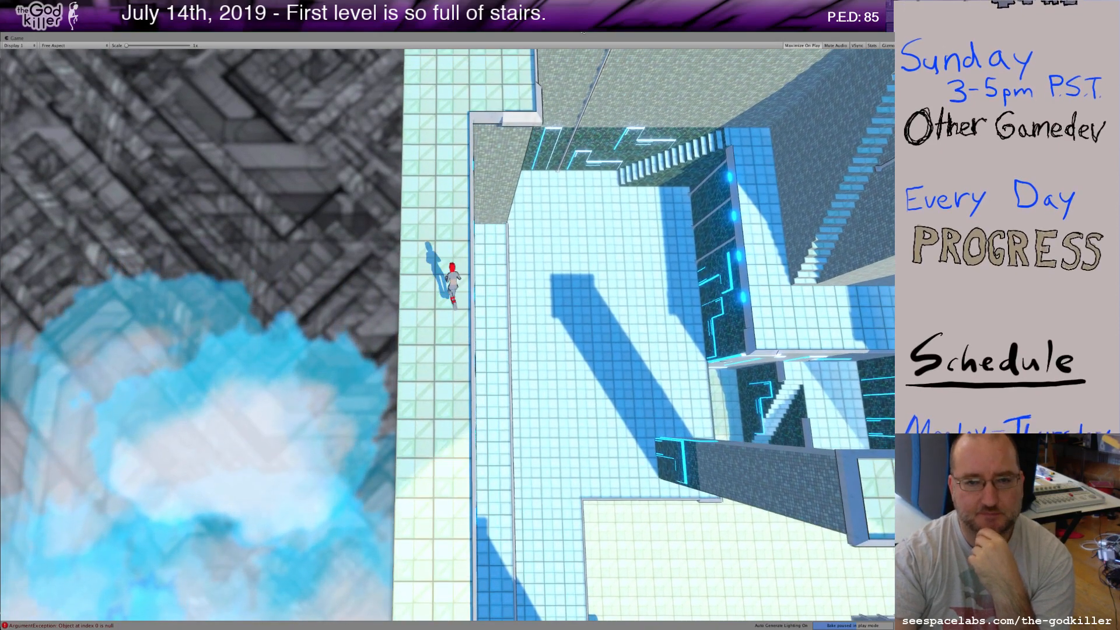
{"action": "key", "text": "w"}
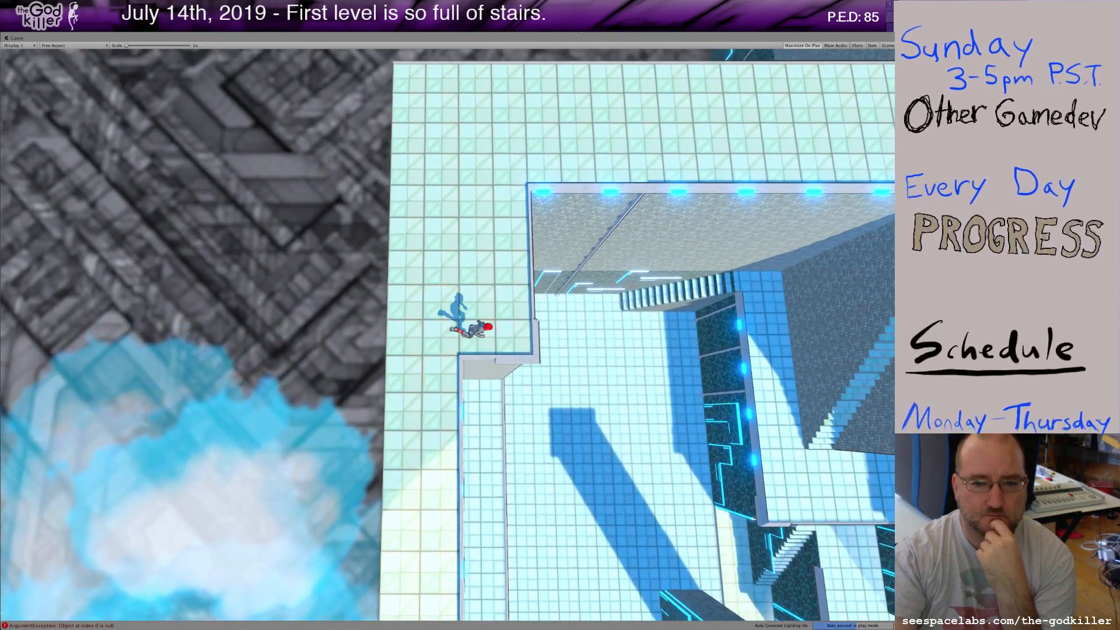
{"action": "key", "text": "w"}
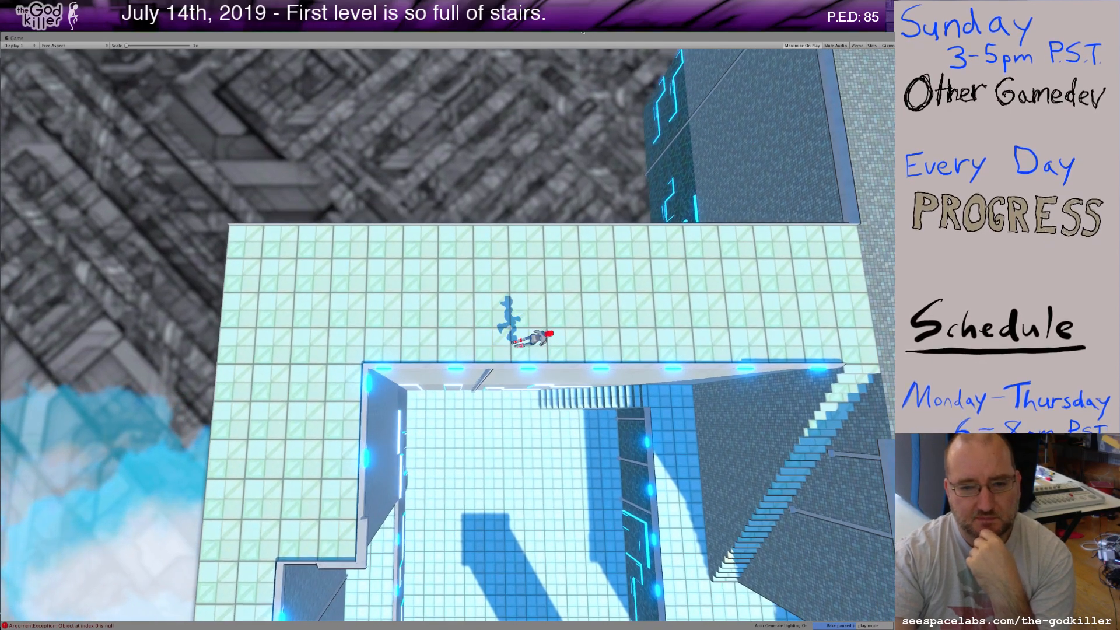
{"action": "key", "text": "d"}
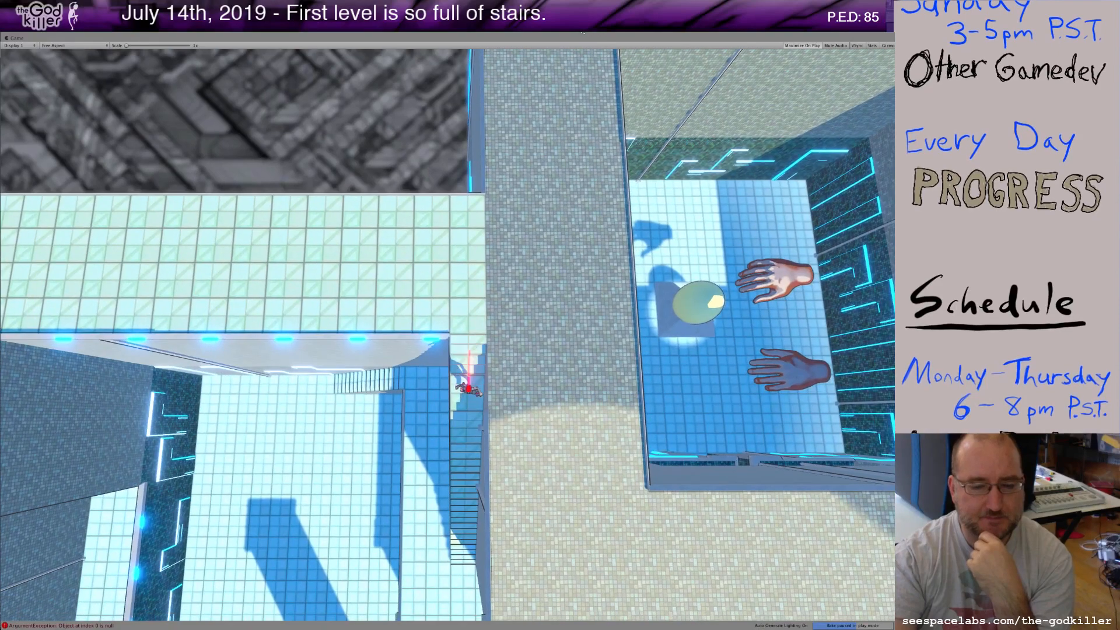
- Test the staircase beside the stone-tiled building by walking down to the lower landing and climbing back to the walkway
{"action": "key", "text": "s"}
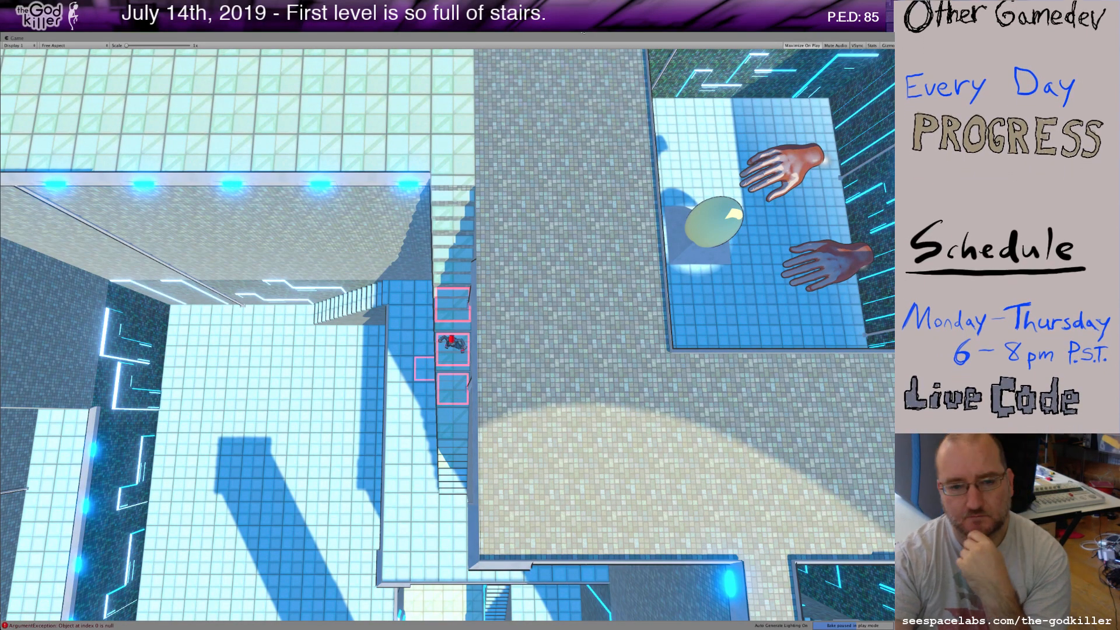
{"action": "key", "text": "s"}
{"action": "key", "text": "s"}
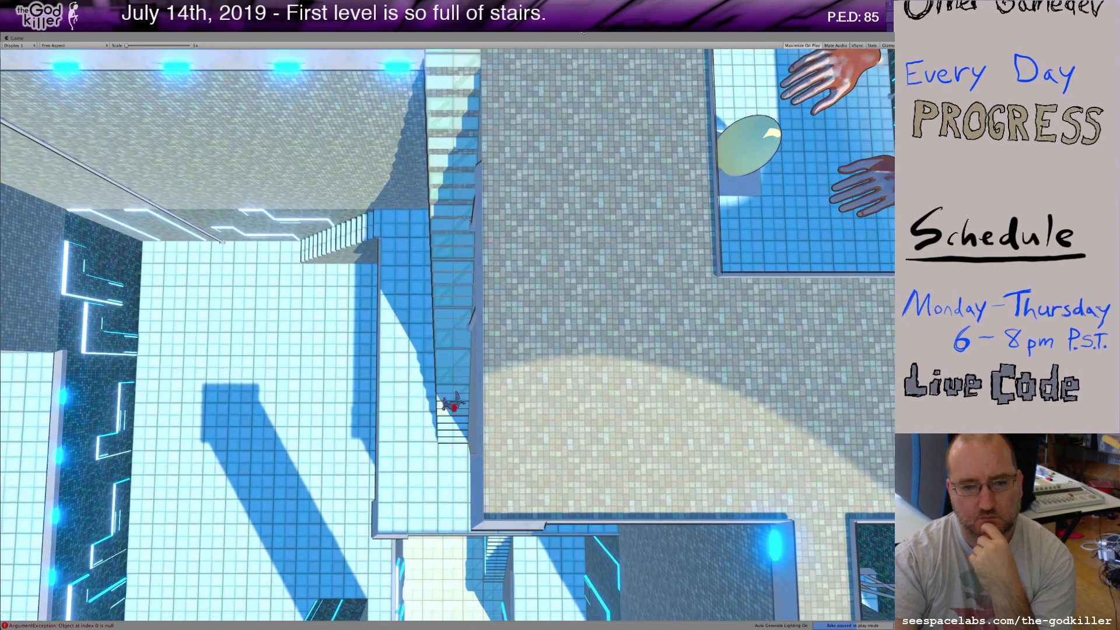
{"action": "key", "text": "w"}
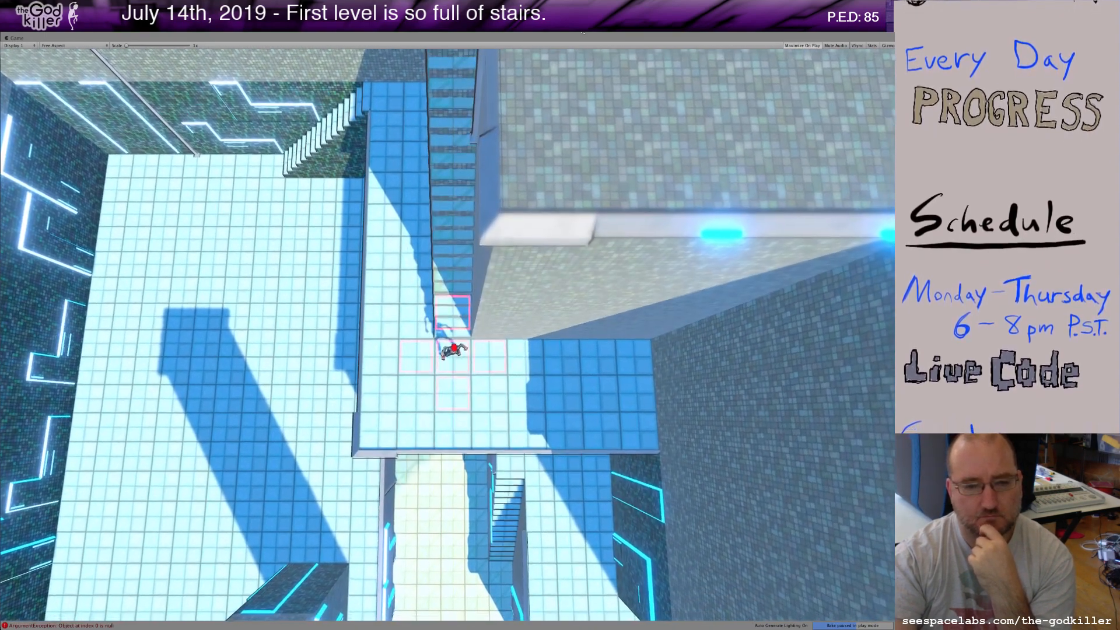
{"action": "key", "text": "w"}
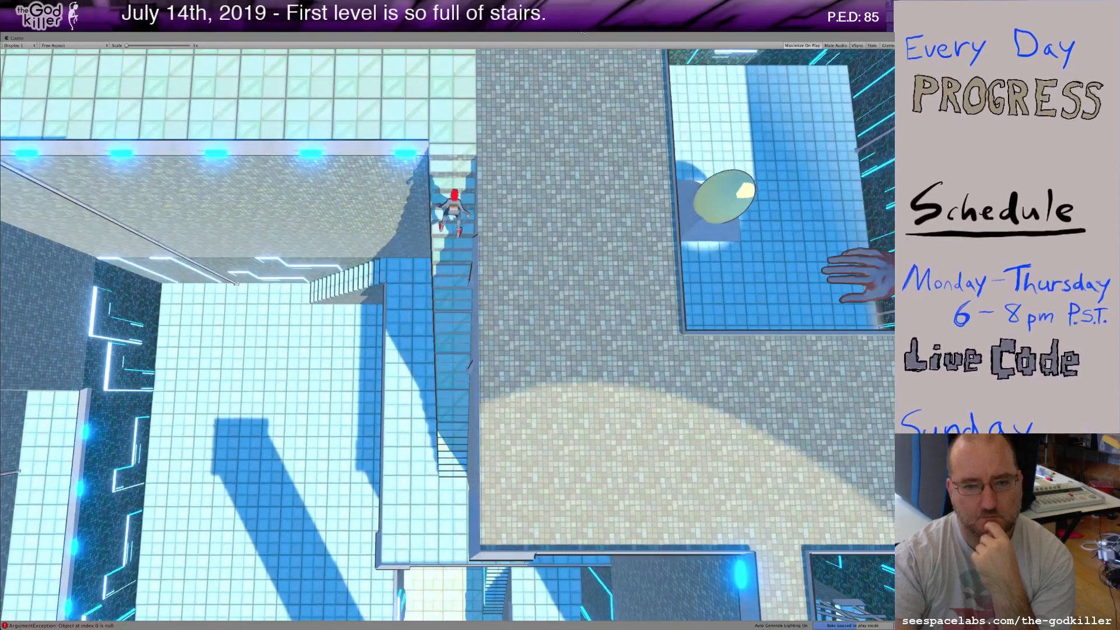
{"action": "key", "text": "w"}
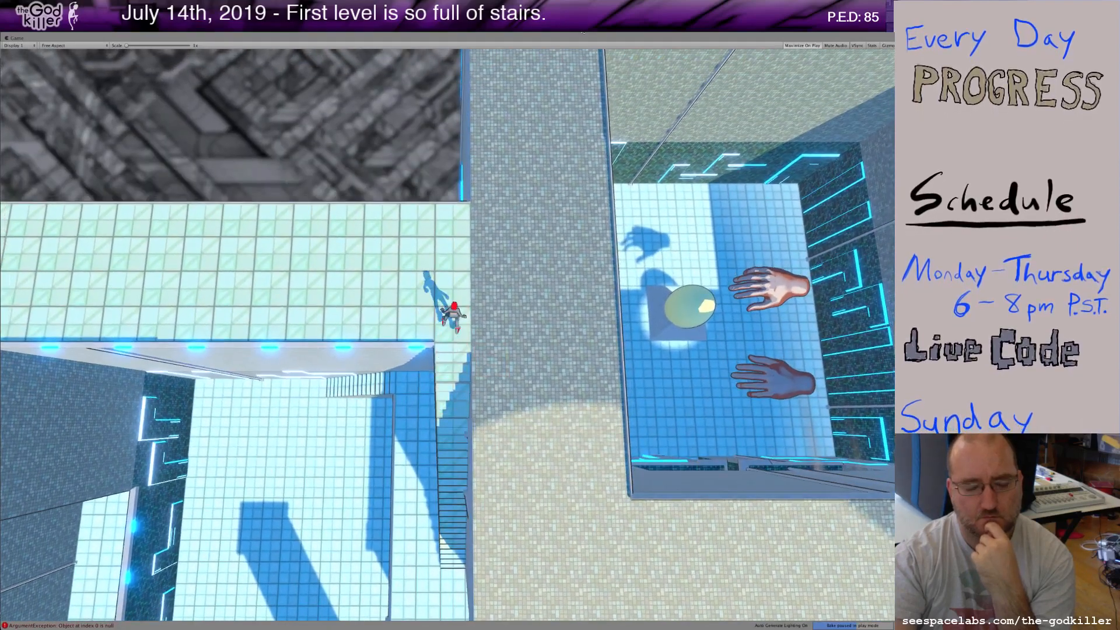
- Walk the character back from the staircase along the far walkway and around its outer corner
{"action": "key", "text": "a"}
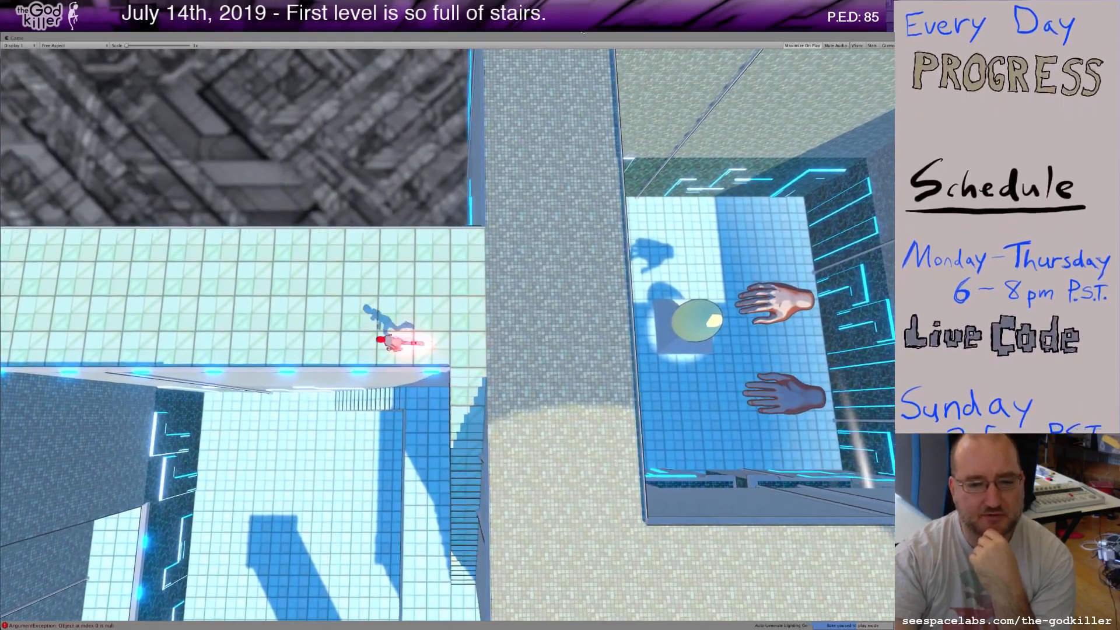
{"action": "key", "text": "a"}
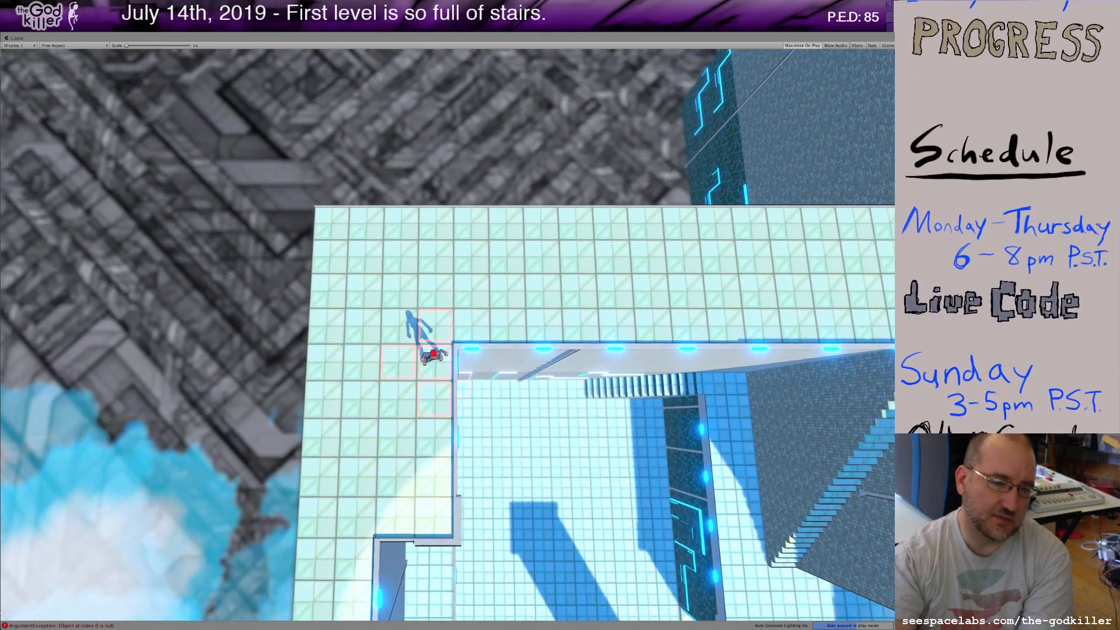
{"action": "key", "text": "s"}
{"action": "key", "text": "a"}
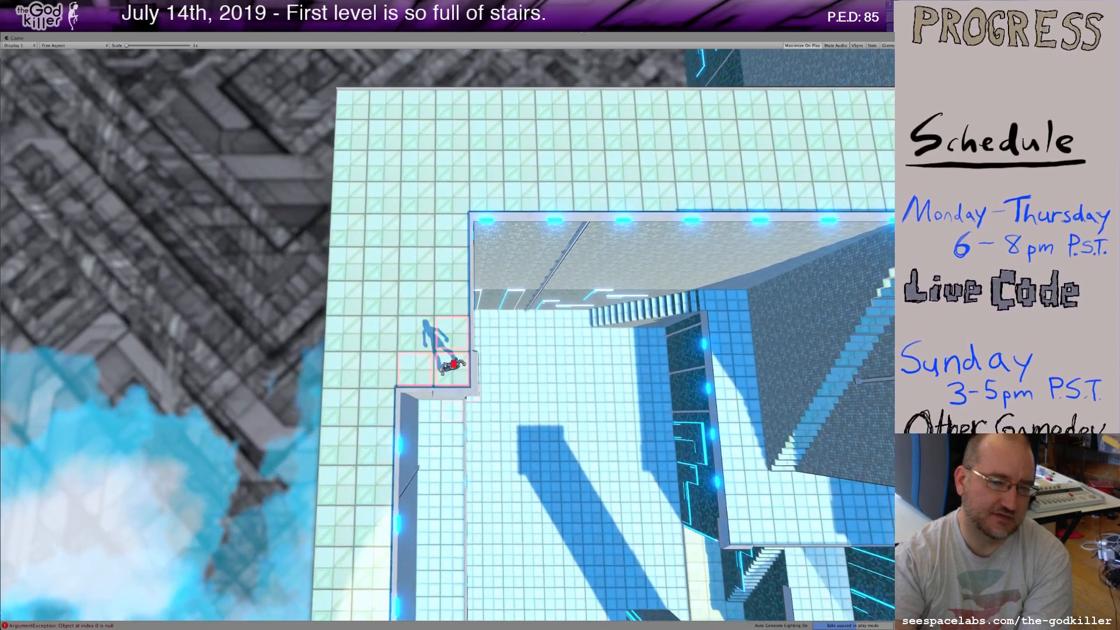
- Return the character along the narrow outer walkway to the start of the wide platform
{"action": "key", "text": "s"}
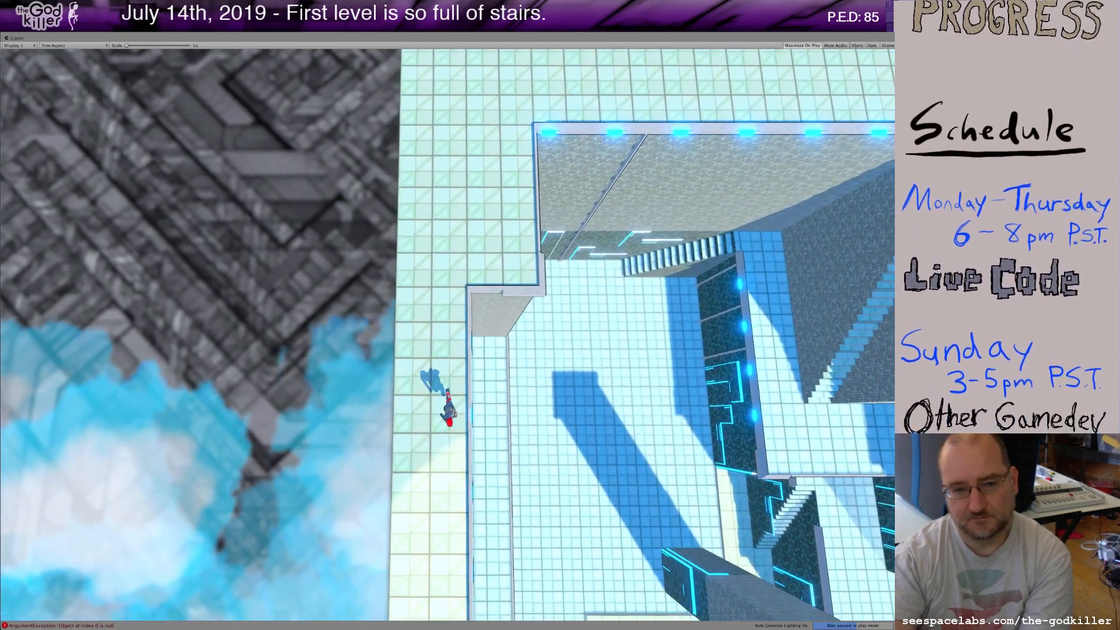
{"action": "key", "text": "s"}
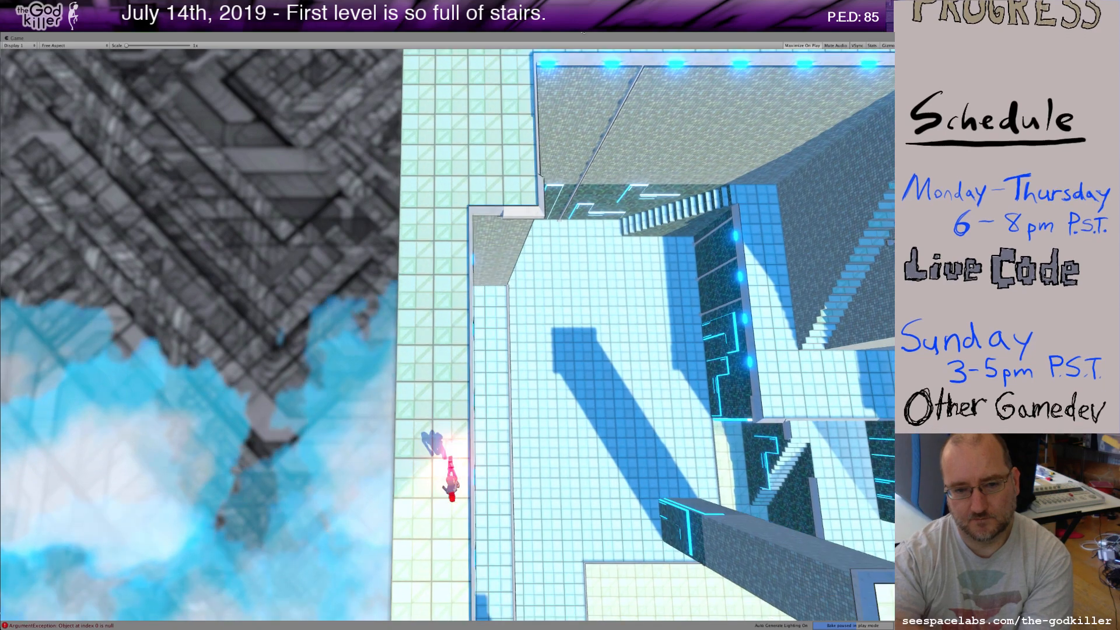
{"action": "key", "text": "s"}
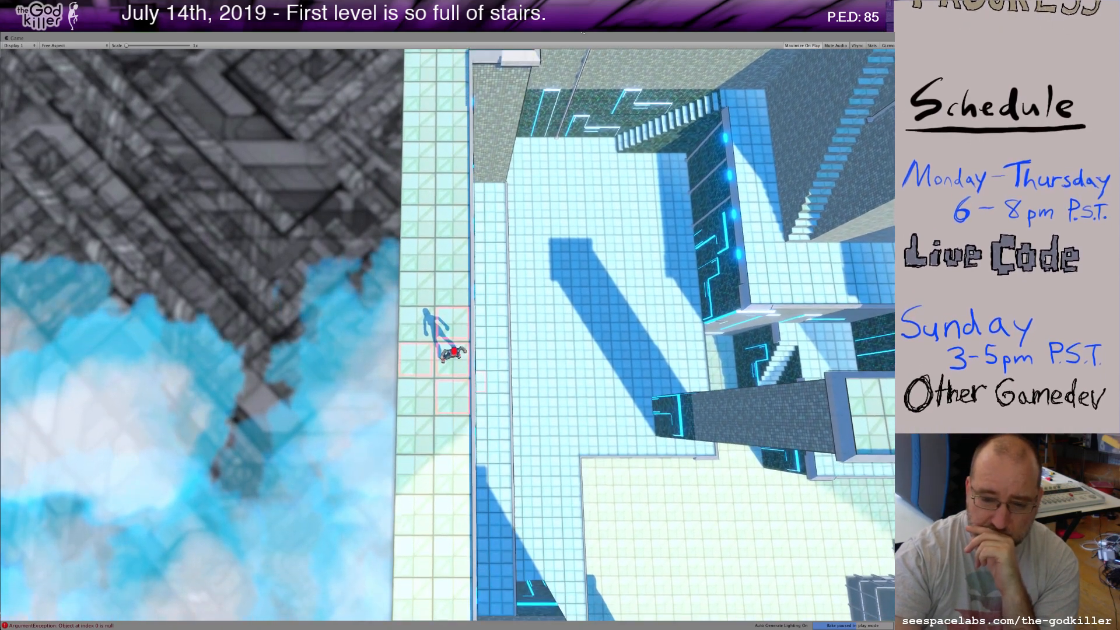
{"action": "key", "text": "s"}
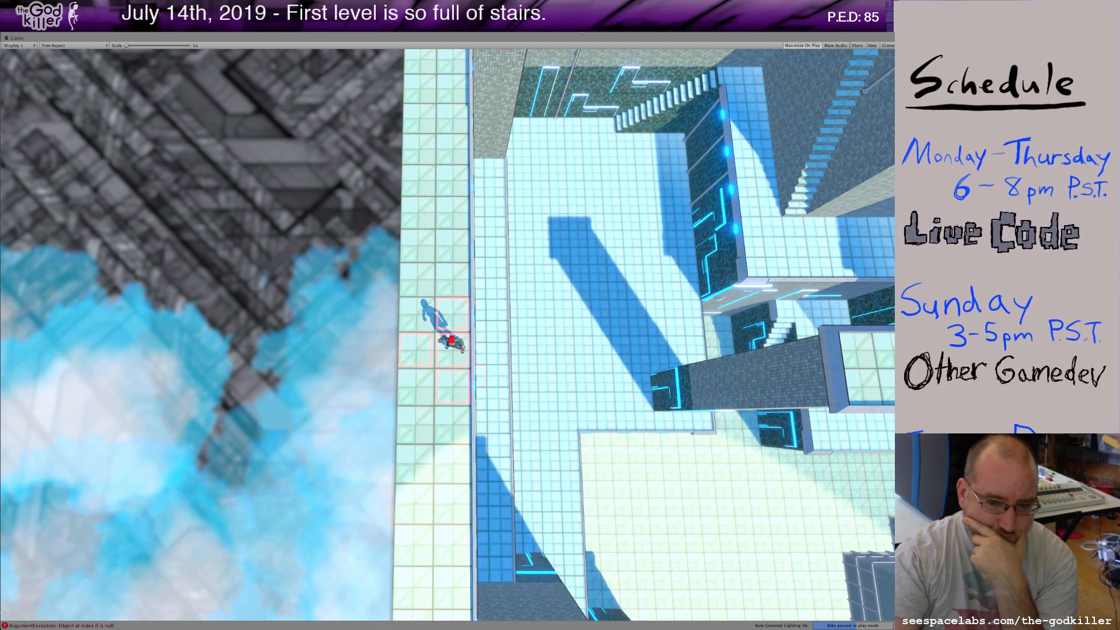
{"action": "key", "text": "s"}
{"action": "key", "text": "s"}
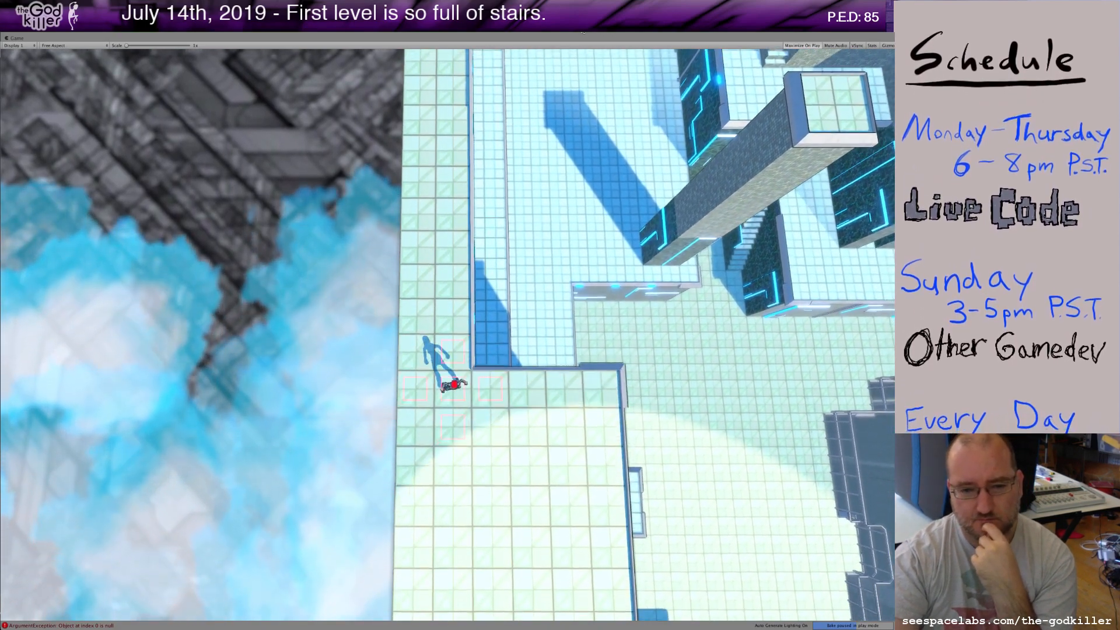
- Bring the character to the wide platform's inner edge and stop the playtest
{"action": "key", "text": "d"}
{"action": "key", "text": "s"}
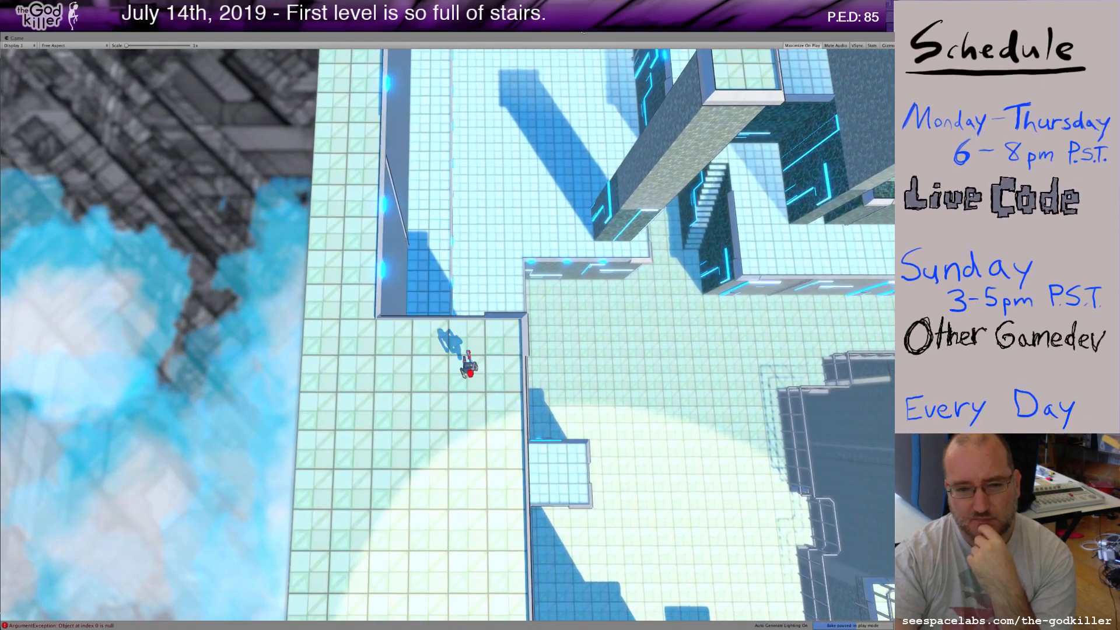
{"action": "key", "text": "s"}
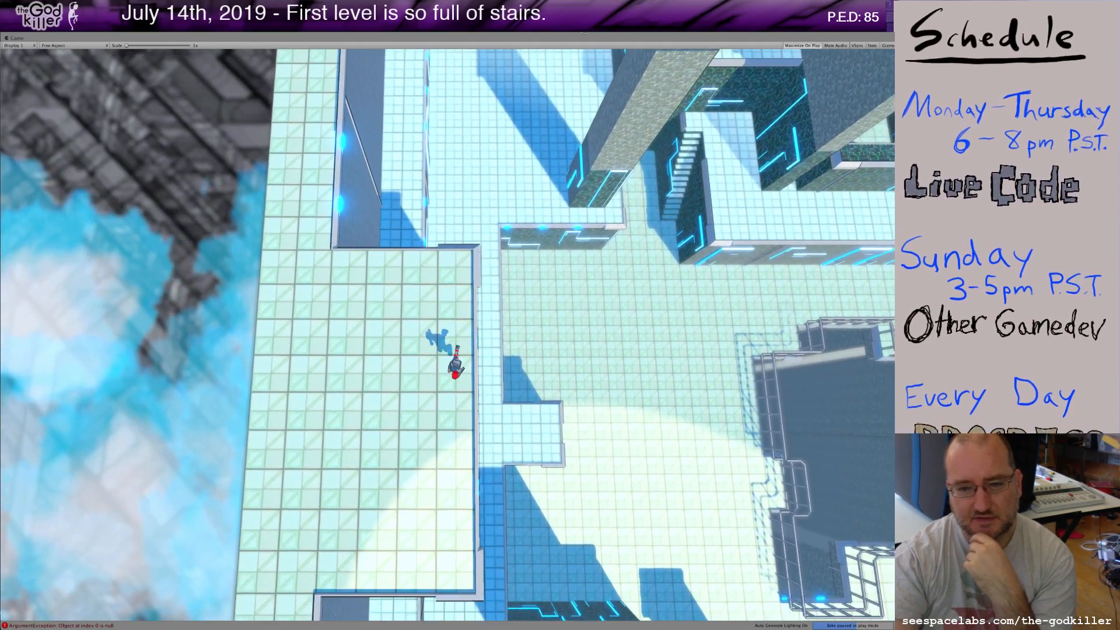
{"action": "key", "text": "s"}
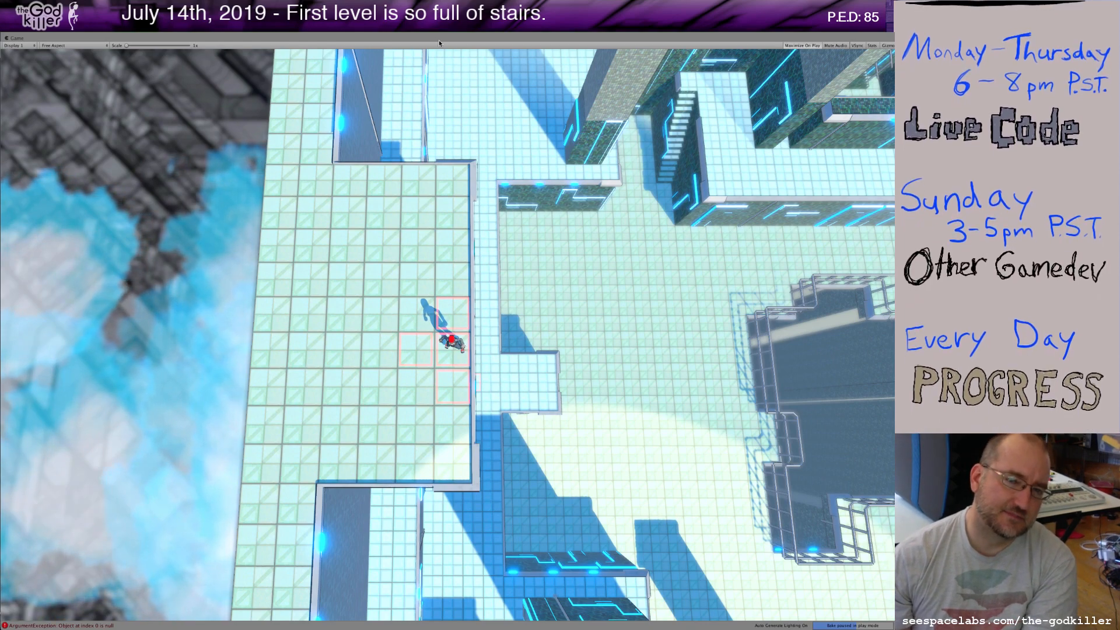
{"action": "left_click", "coordinate": [426, 32]}
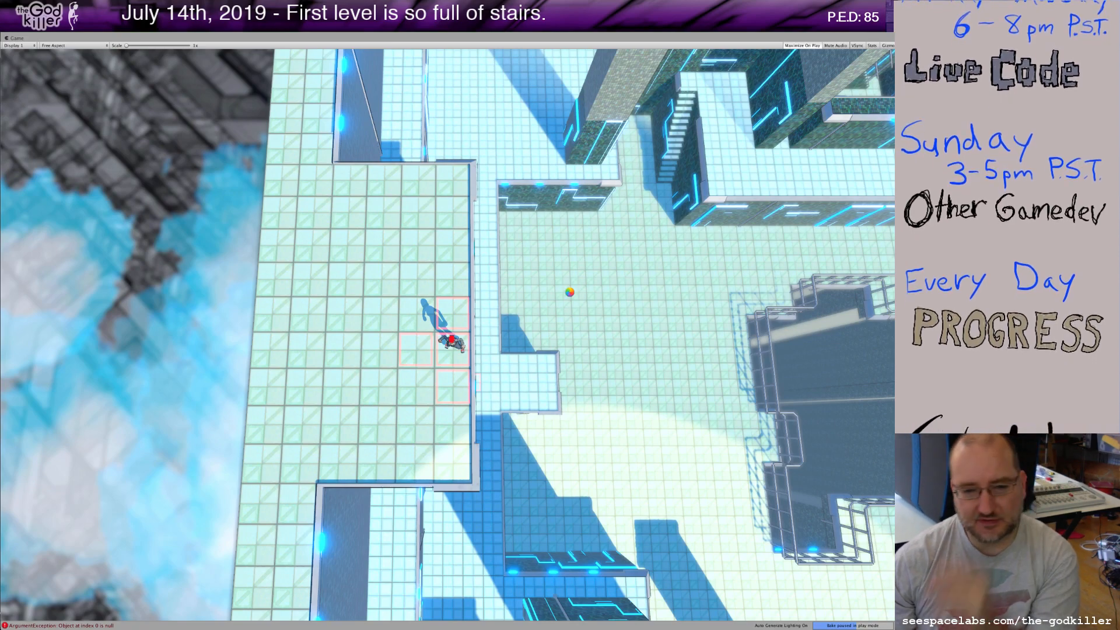
- Stop the playtest and clear the level's decorations in the scene
{"action": "key", "text": "ctrl+p"}
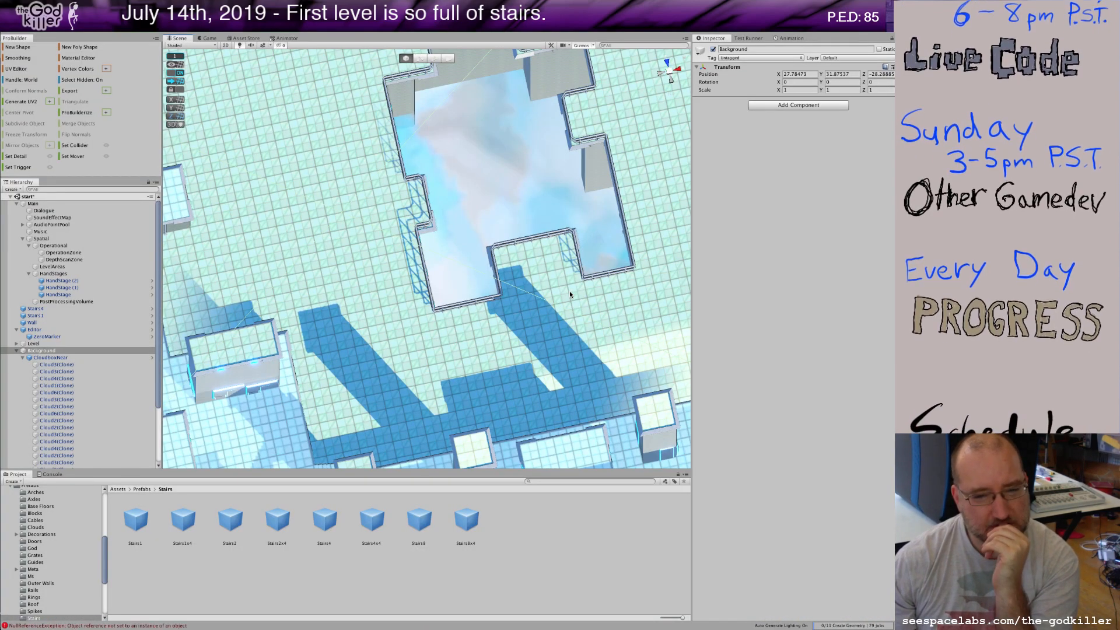
{"action": "scroll", "coordinate": [570, 290], "scroll_direction": "down", "scroll_amount": 5}
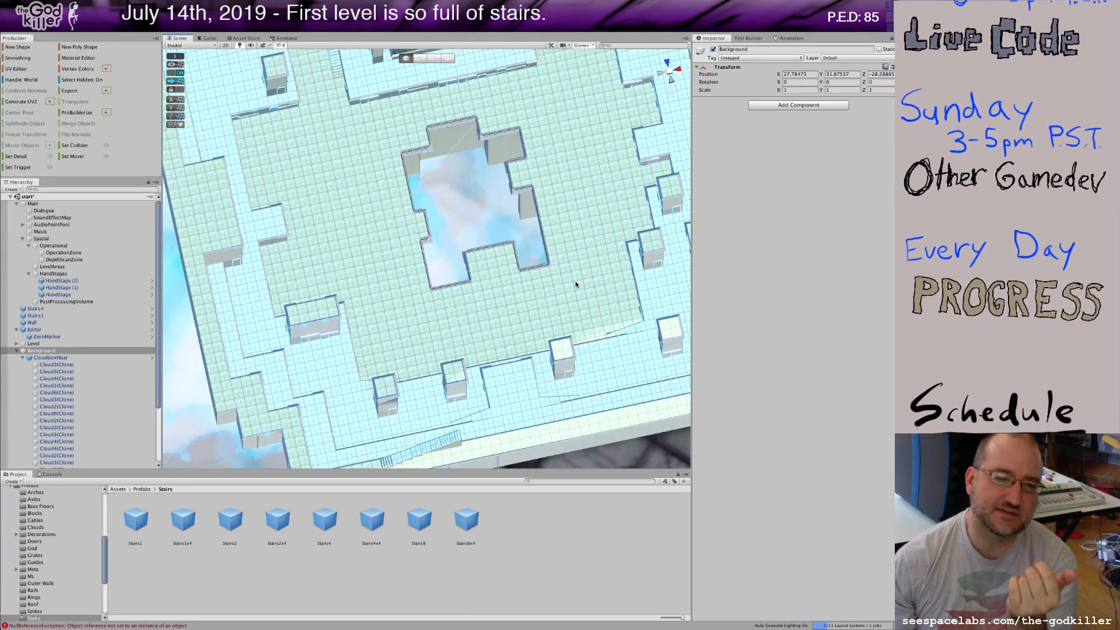
{"action": "left_click_drag", "start_coordinate": [576, 284], "coordinate": [484, 354], "text": "alt"}
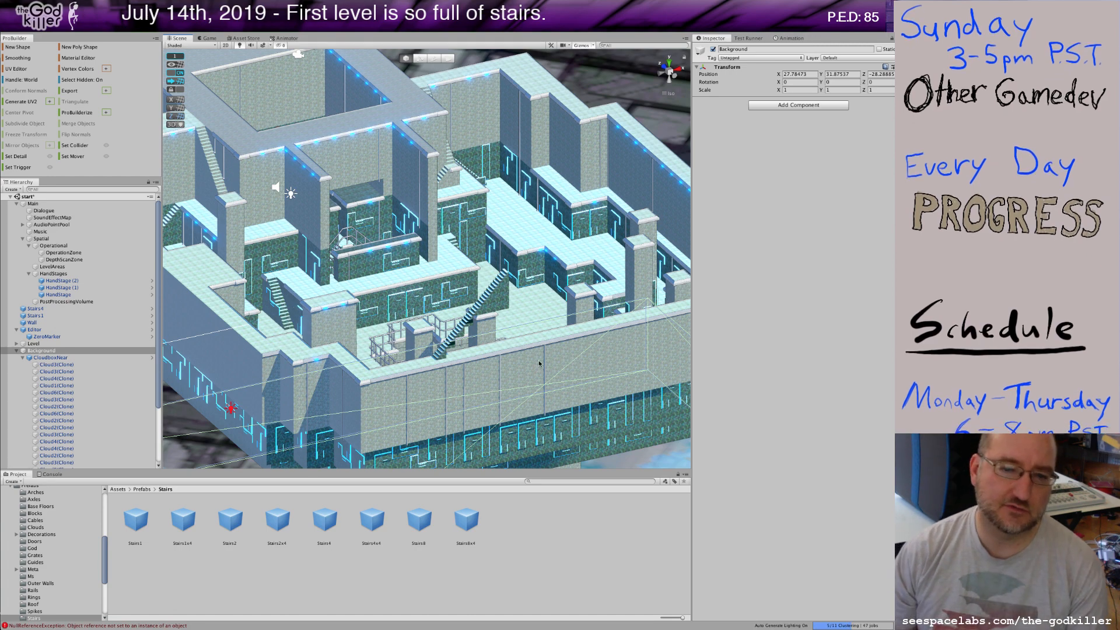
{"action": "scroll", "coordinate": [513, 364], "scroll_direction": "up", "scroll_amount": 5}
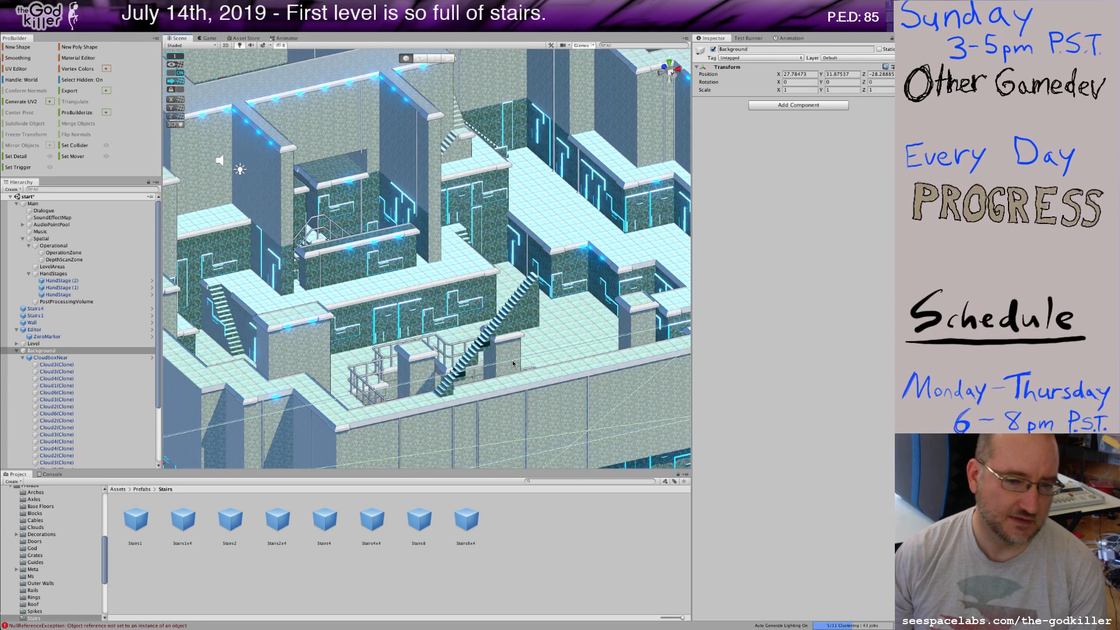
{"action": "scroll", "coordinate": [471, 371], "scroll_direction": "up", "scroll_amount": 6}
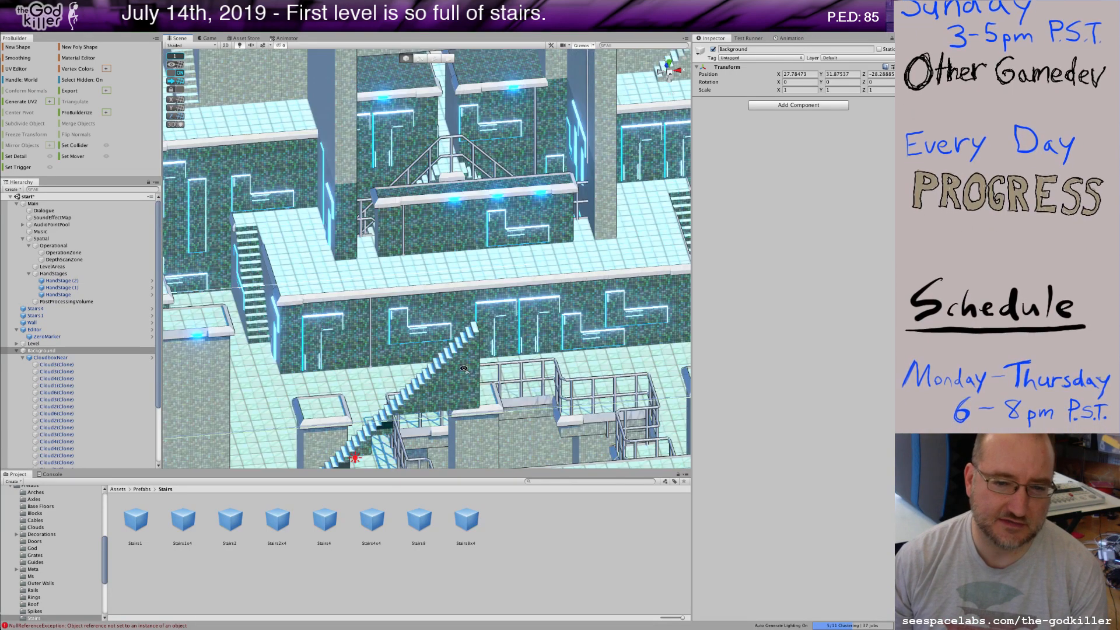
{"action": "scroll", "coordinate": [468, 366], "scroll_direction": "up", "scroll_amount": 5}
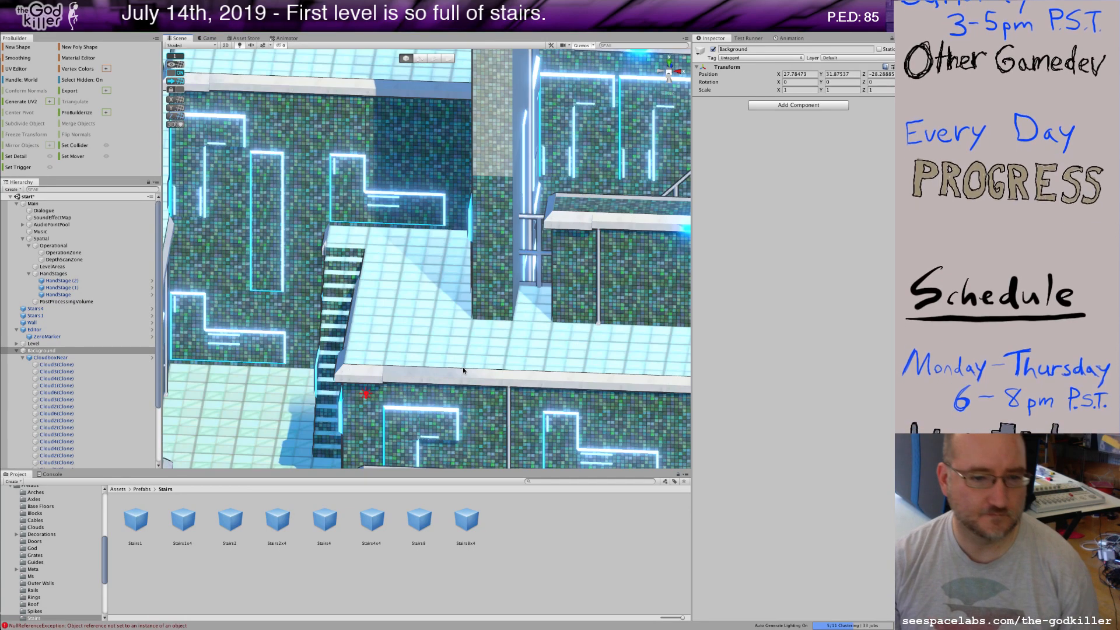
{"action": "scroll", "coordinate": [464, 370], "scroll_direction": "down", "scroll_amount": 3}
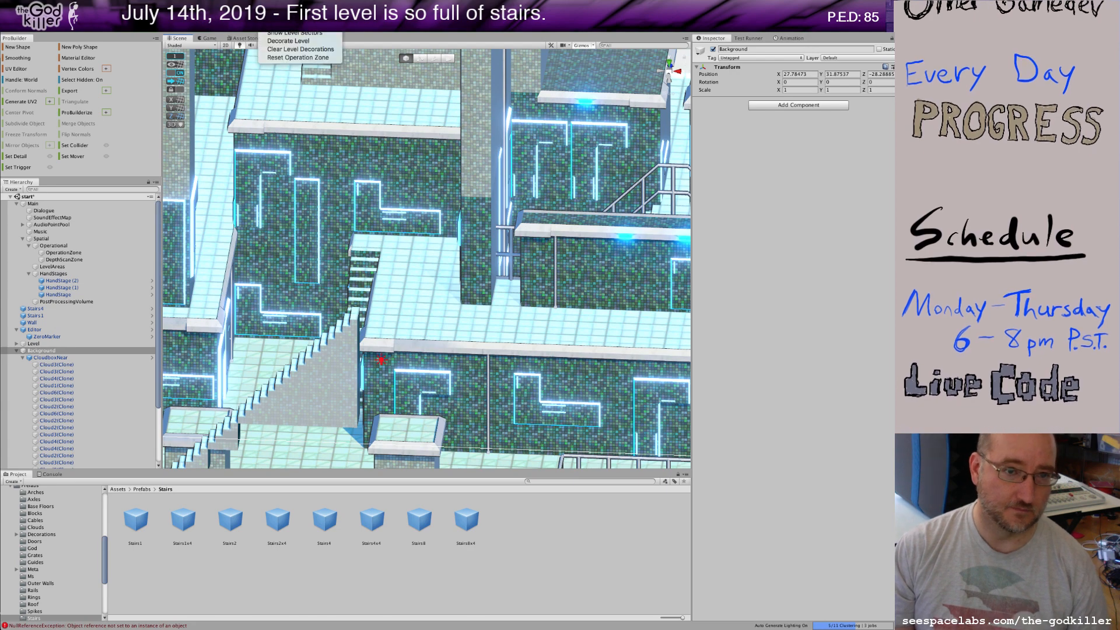
{"action": "left_click", "coordinate": [283, 48]}
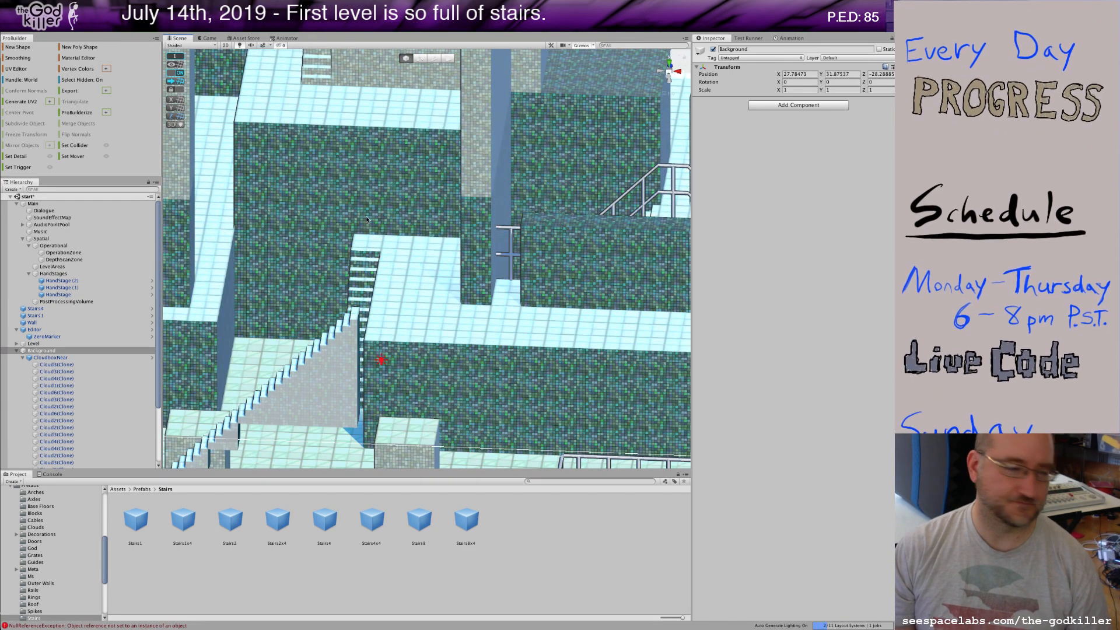
- Add a Floor prefab block beneath the long diagonal staircase by the outer wall, at position X 16, Y 42, Z -91
{"action": "left_click_drag", "start_coordinate": [414, 278], "coordinate": [490, 283], "text": "alt"}
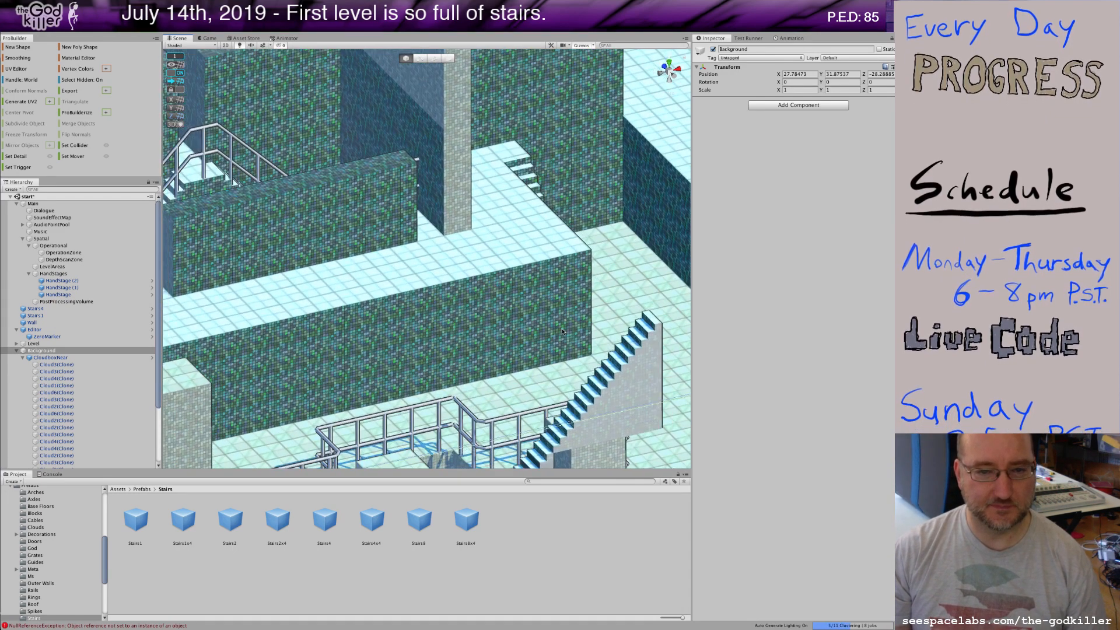
{"action": "scroll", "coordinate": [563, 332], "scroll_direction": "down", "scroll_amount": 3}
{"action": "scroll", "coordinate": [563, 343], "scroll_direction": "up", "scroll_amount": 5}
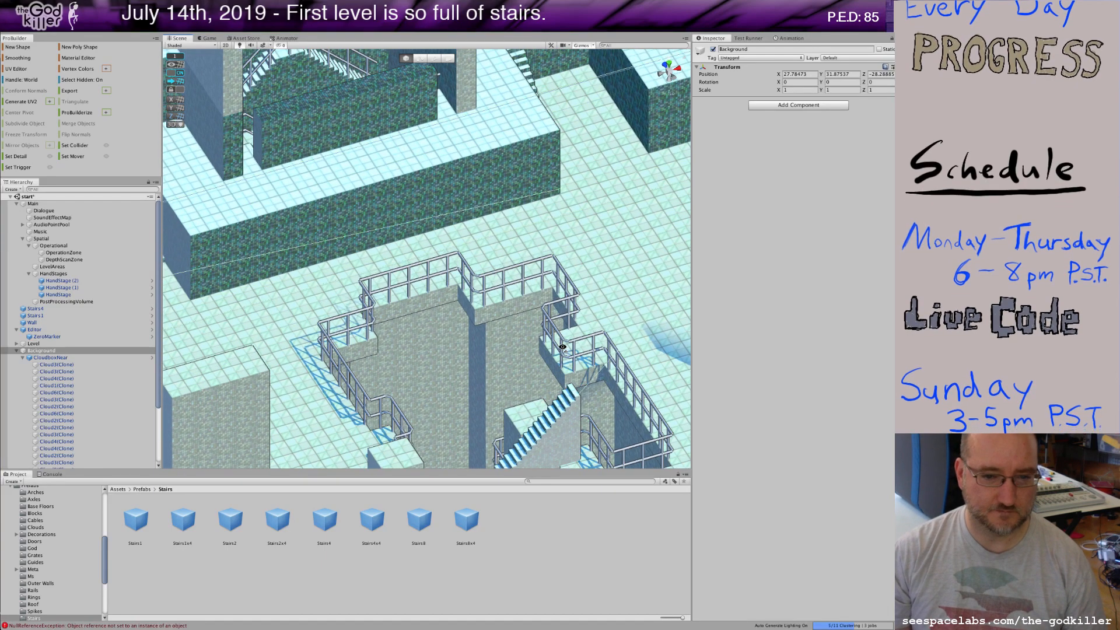
{"action": "scroll", "coordinate": [560, 350], "scroll_direction": "down", "scroll_amount": 5}
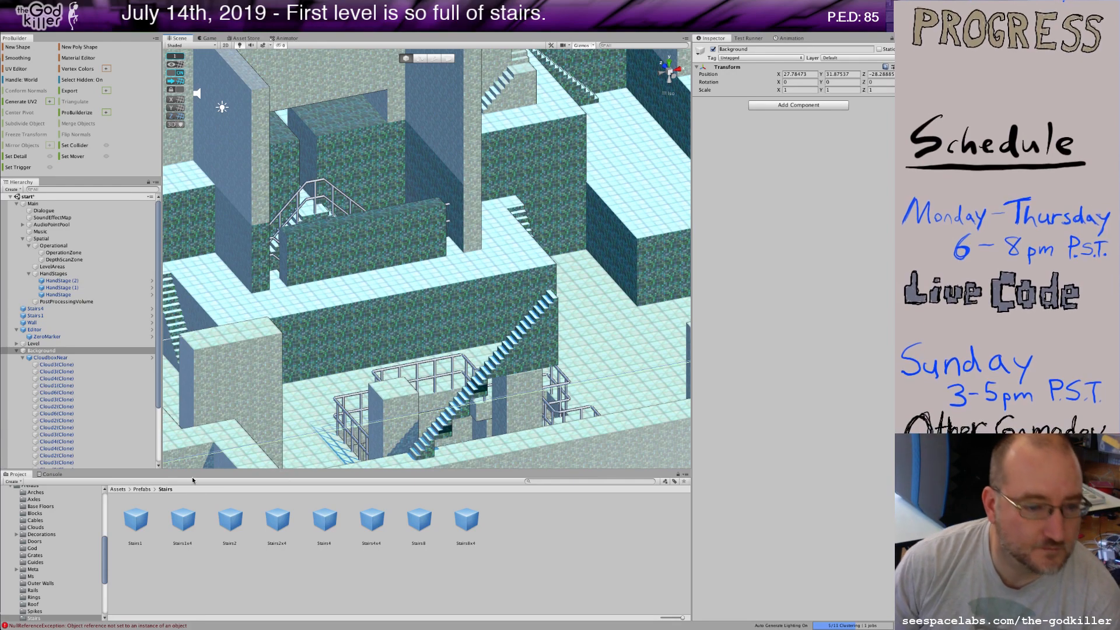
{"action": "left_click", "coordinate": [142, 490]}
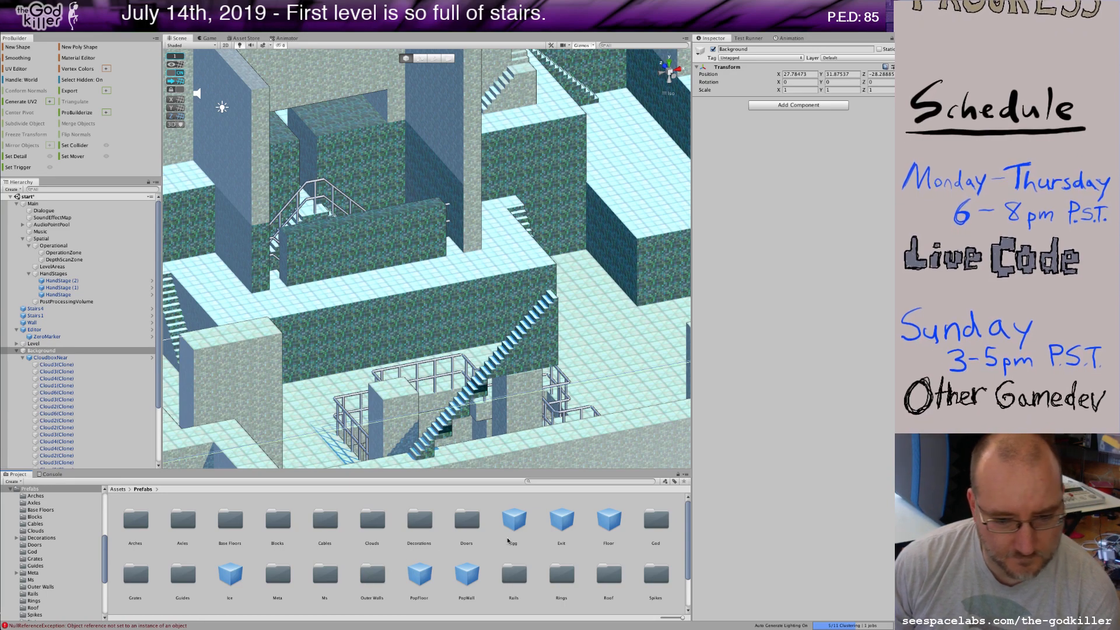
{"action": "left_click", "coordinate": [601, 525]}
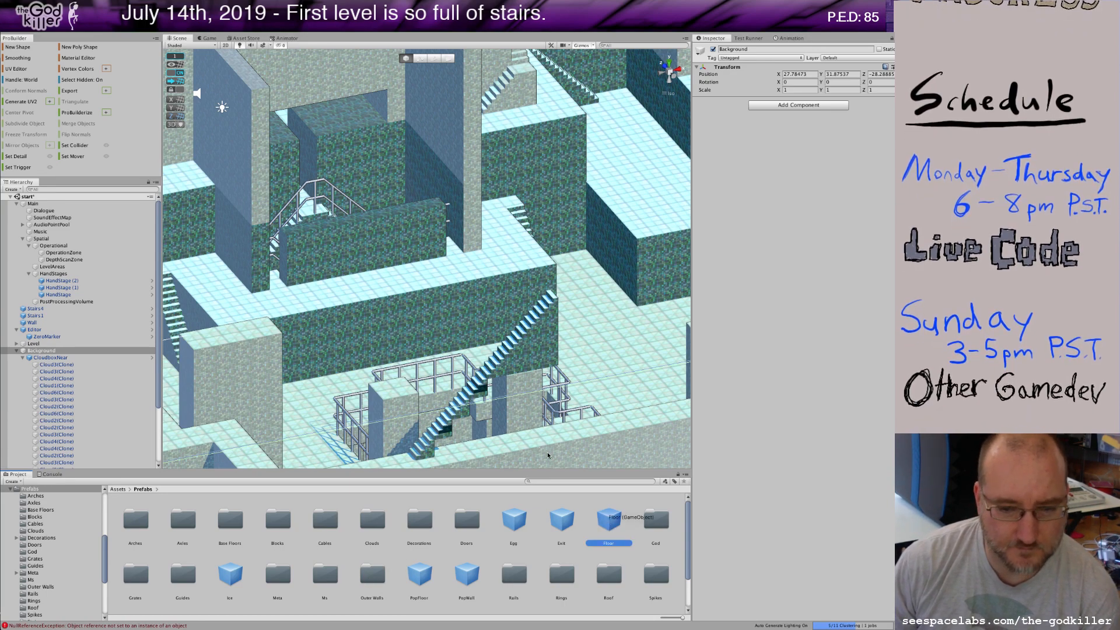
{"action": "left_click_drag", "start_coordinate": [548, 455], "coordinate": [507, 452]}
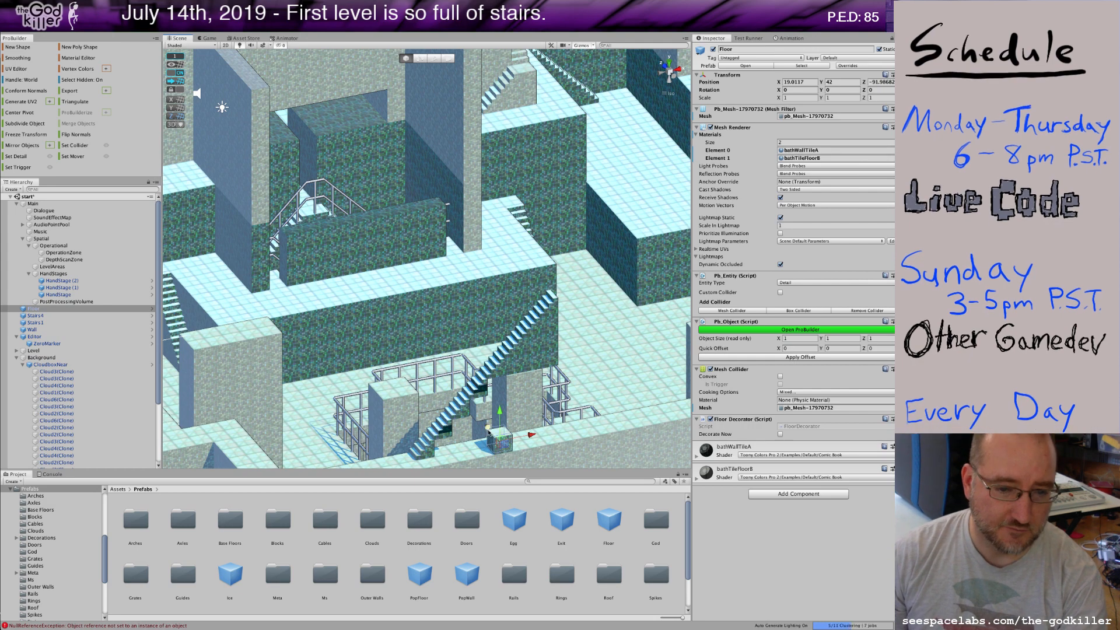
{"action": "left_click_drag", "start_coordinate": [489, 431], "coordinate": [465, 446]}
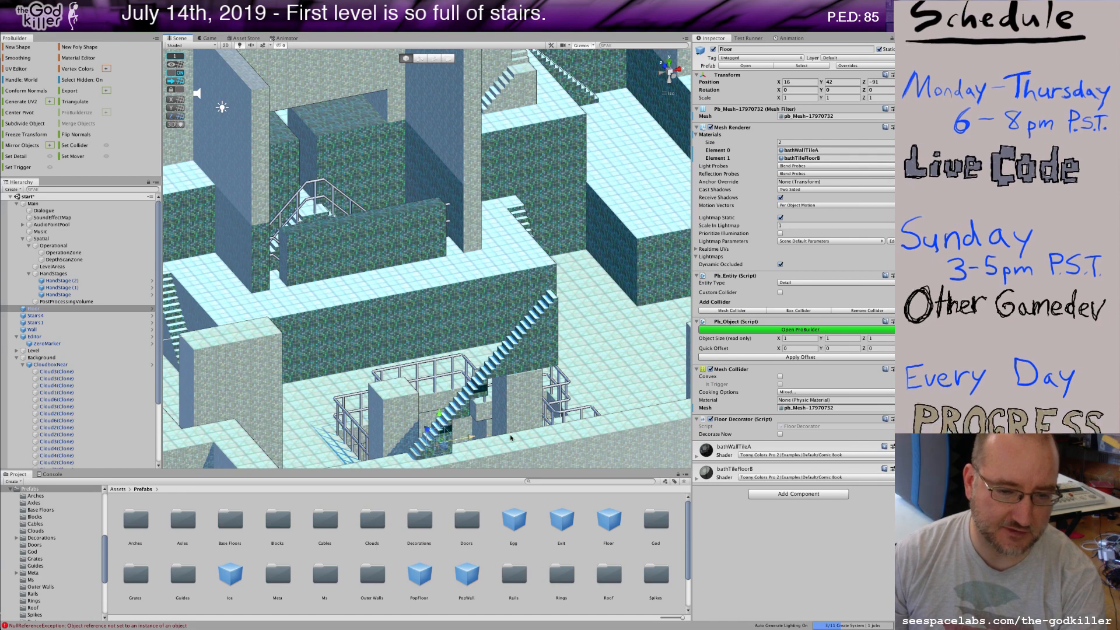
- Pull the new floor block's end face along the outer wall until the block is 3 units long in X
{"action": "right_click_drag", "start_coordinate": [510, 434], "coordinate": [553, 430], "text": "alt"}
{"action": "scroll", "coordinate": [553, 430], "scroll_direction": "down", "scroll_amount": 7}
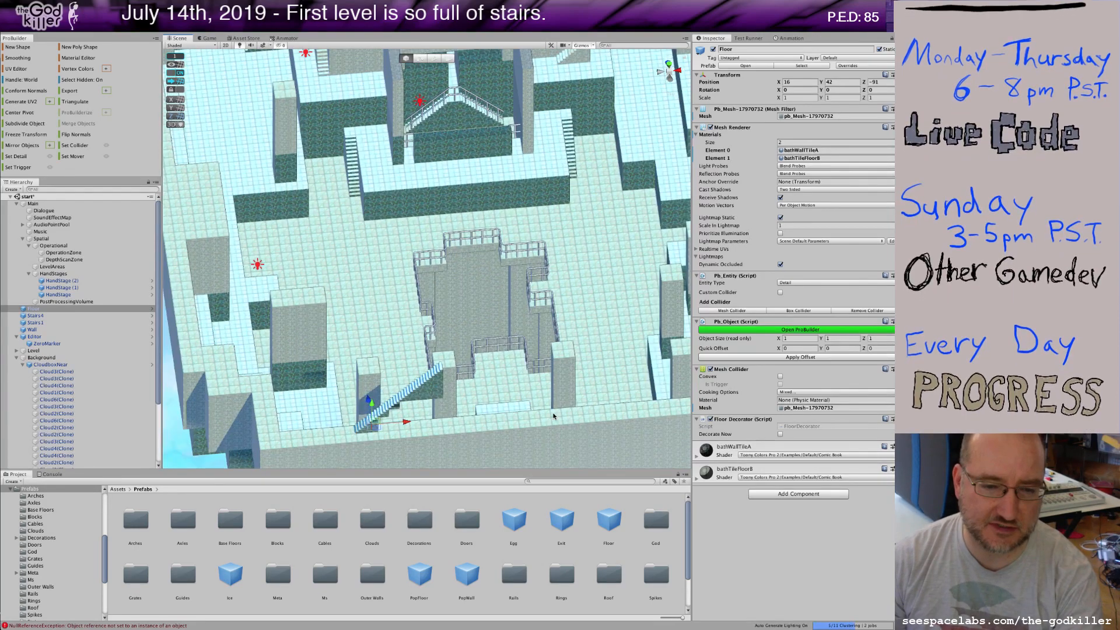
{"action": "right_click_drag", "start_coordinate": [495, 433], "coordinate": [315, 397]}
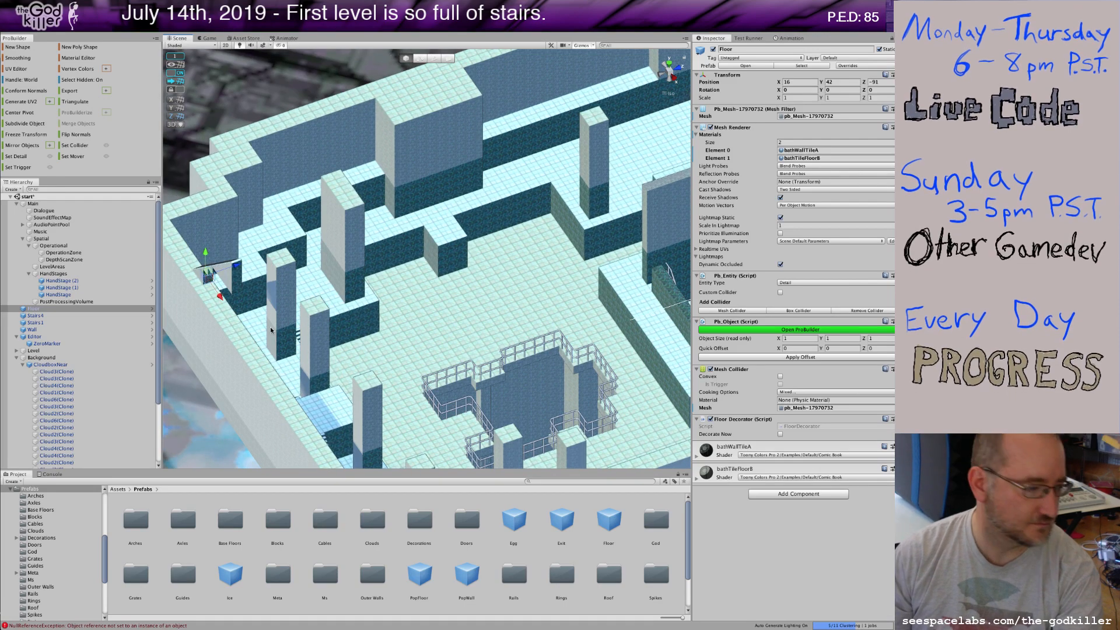
{"action": "scroll", "coordinate": [332, 370], "scroll_direction": "up", "scroll_amount": 6}
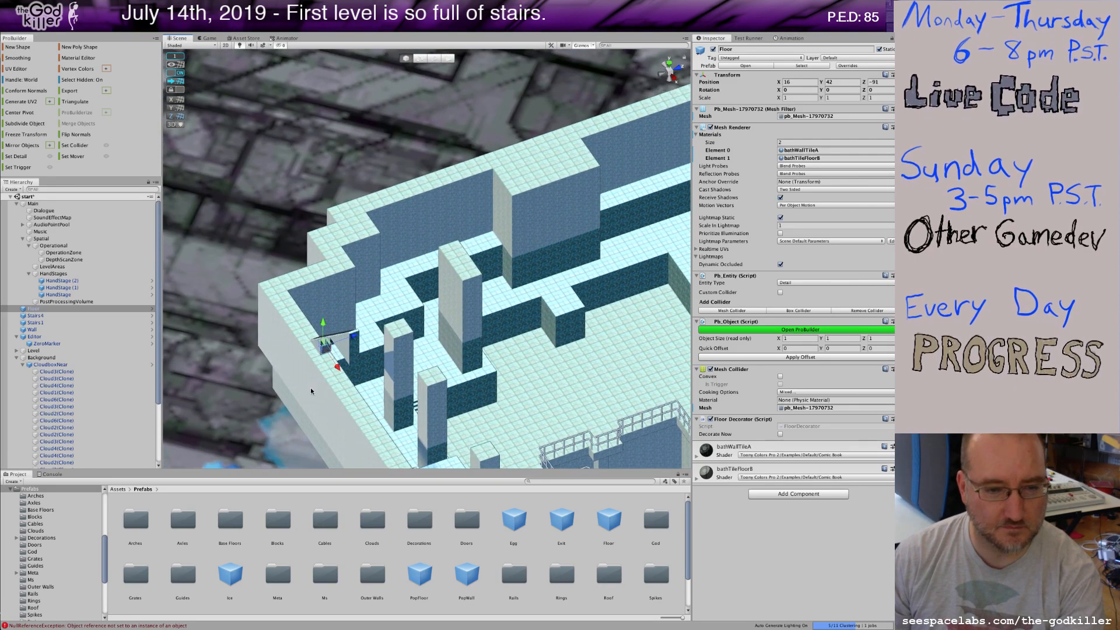
{"action": "scroll", "coordinate": [315, 390], "scroll_direction": "up", "scroll_amount": 3}
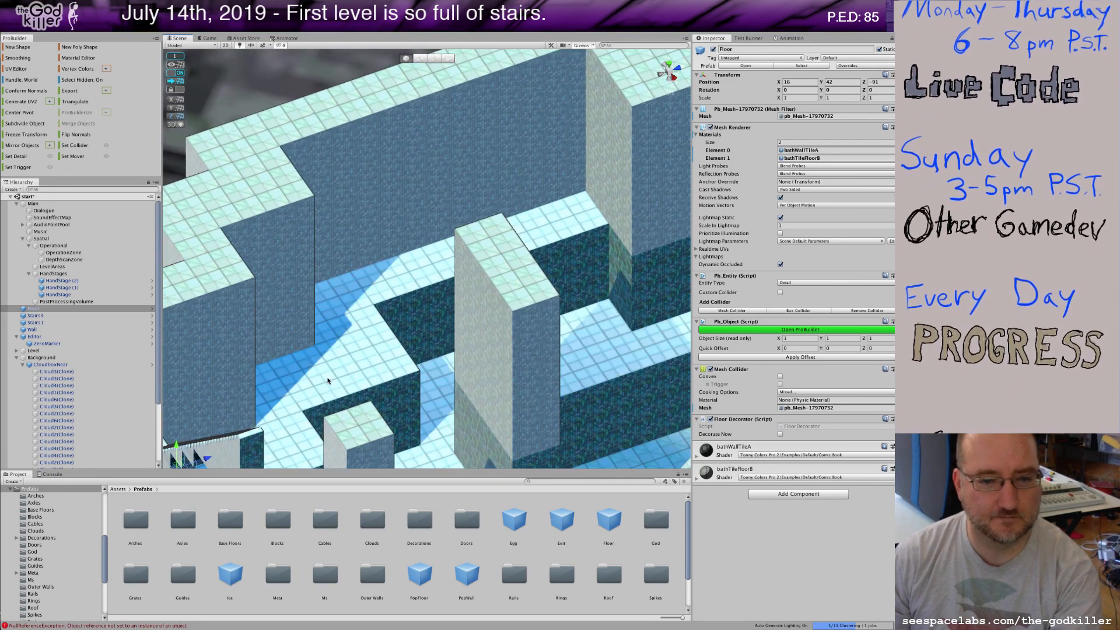
{"action": "scroll", "coordinate": [327, 380], "scroll_direction": "down", "scroll_amount": 2}
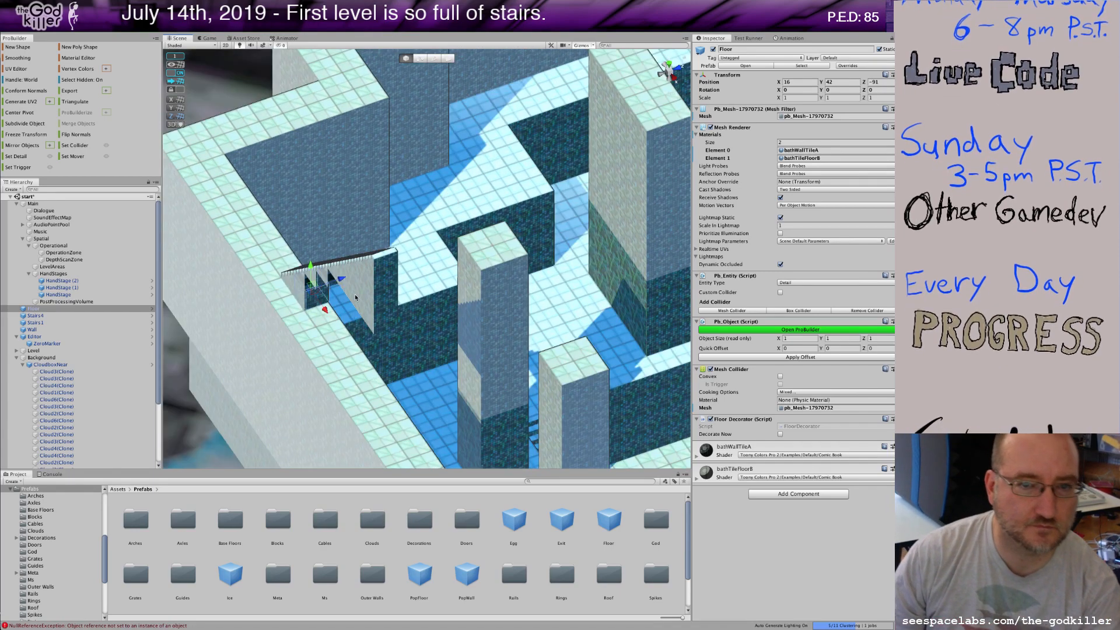
{"action": "key", "text": "g"}
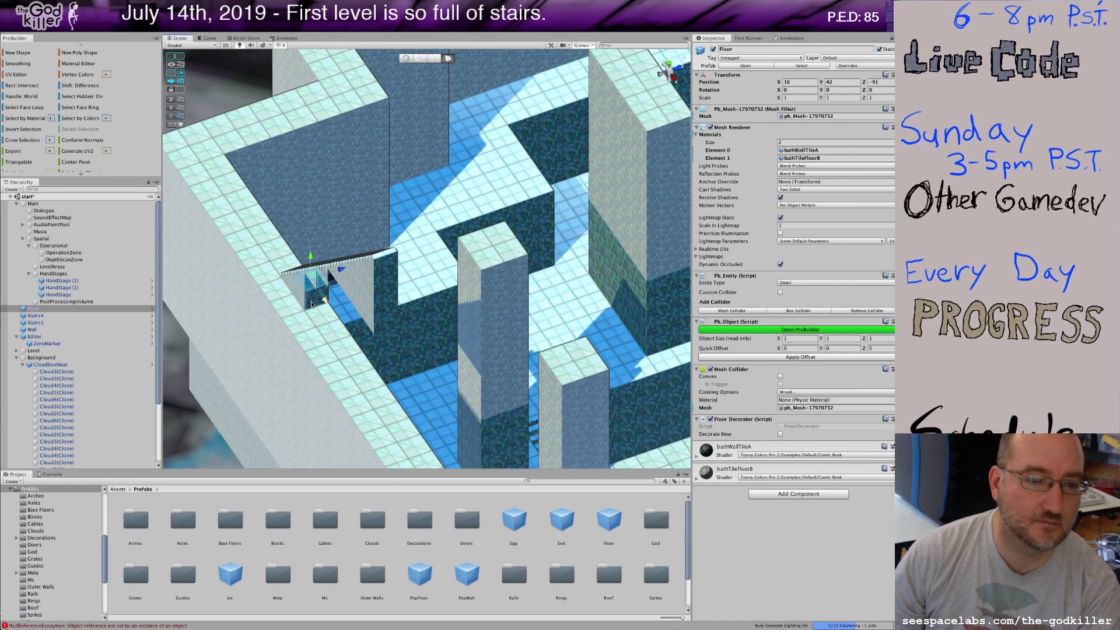
{"action": "left_click", "coordinate": [313, 301]}
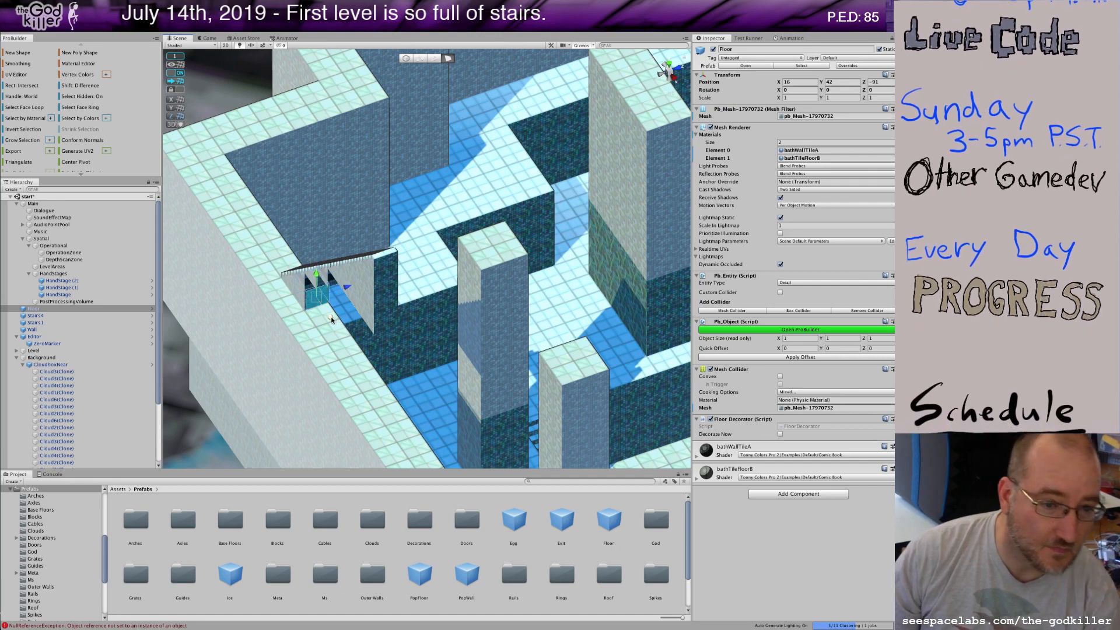
{"action": "left_click_drag", "start_coordinate": [330, 320], "coordinate": [367, 396], "text": "shift"}
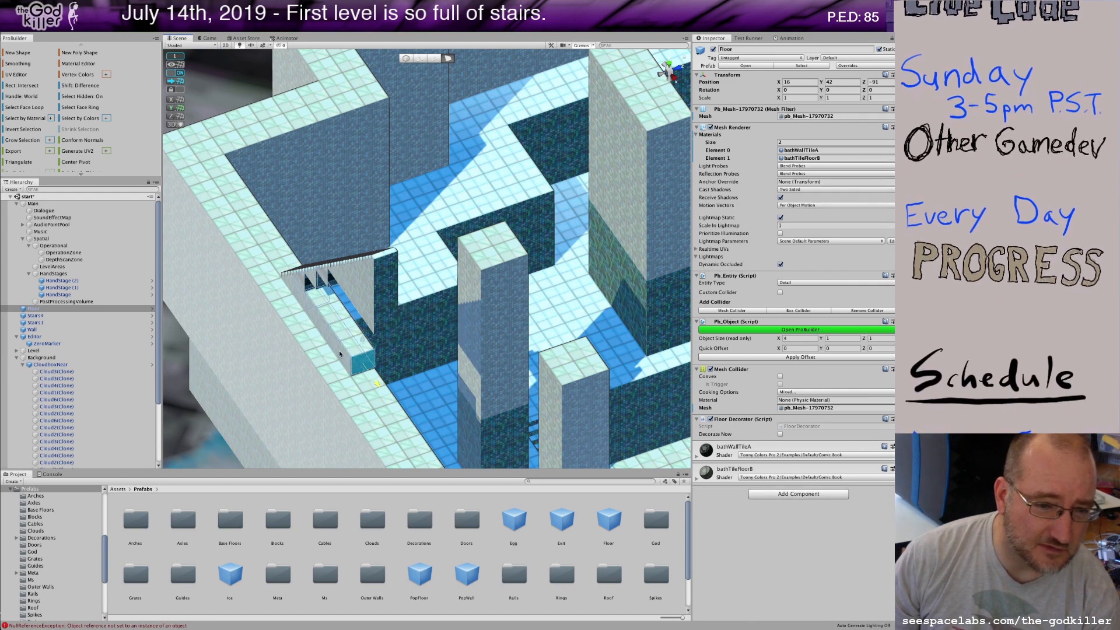
{"action": "mouse_move", "coordinate": [340, 353]}
{"action": "left_mouse_down", "text": "shift"}
{"action": "mouse_move", "coordinate": [323, 324]}
{"action": "mouse_move", "coordinate": [346, 339]}
{"action": "left_mouse_up", "text": "shift"}
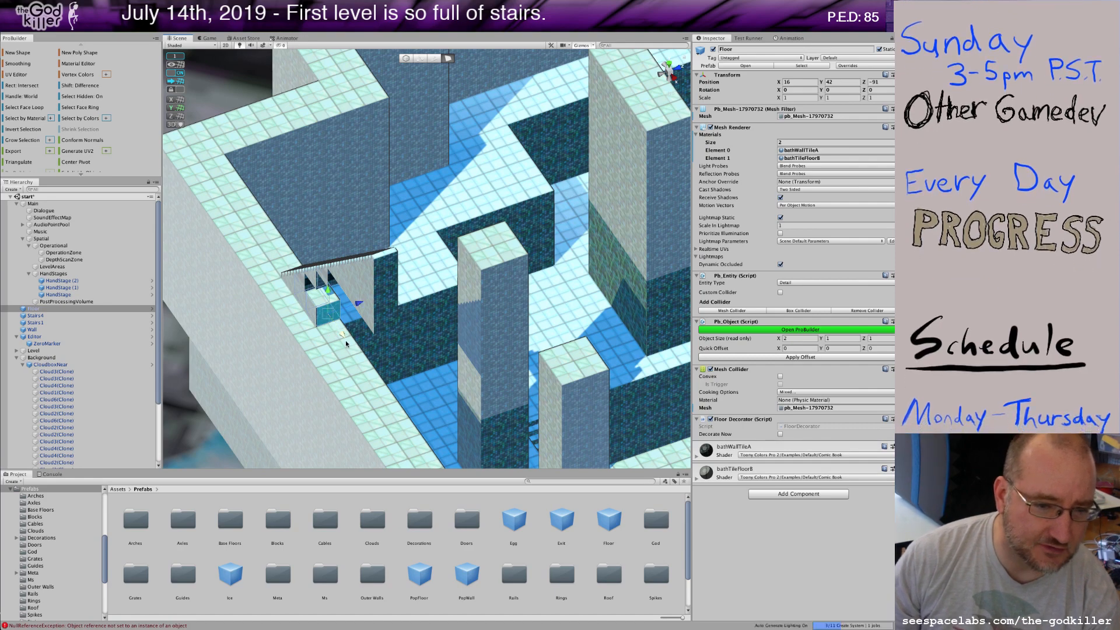
{"action": "left_click_drag", "start_coordinate": [346, 344], "coordinate": [363, 362], "text": "shift"}
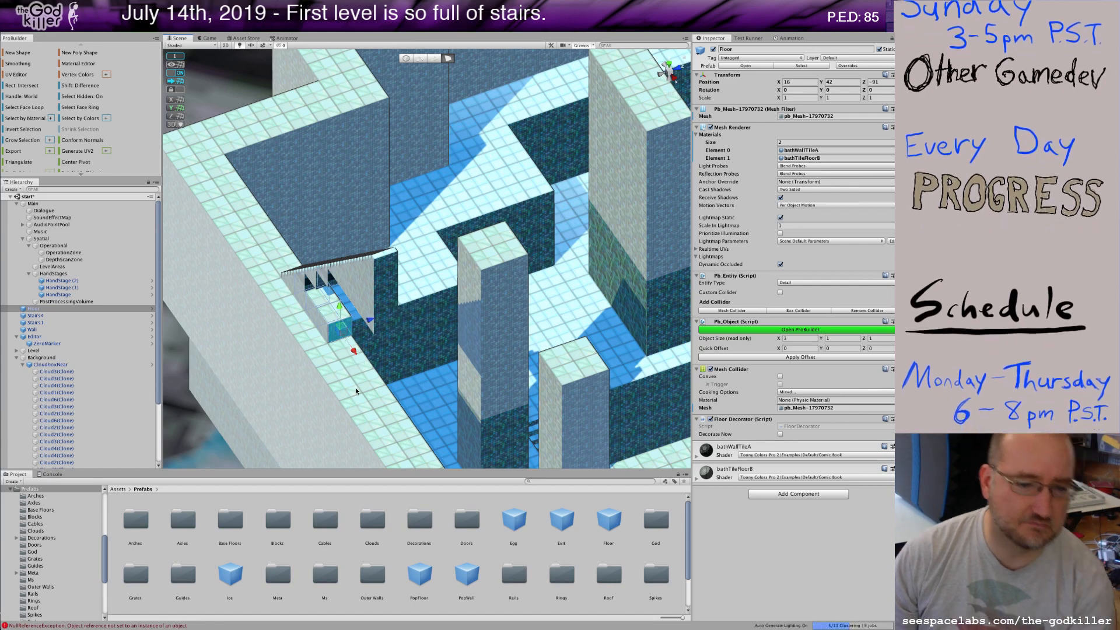
- Extend the floor block's end face past the staircase to a length of 7 units in X
{"action": "left_click_drag", "start_coordinate": [438, 382], "coordinate": [482, 353], "text": "alt"}
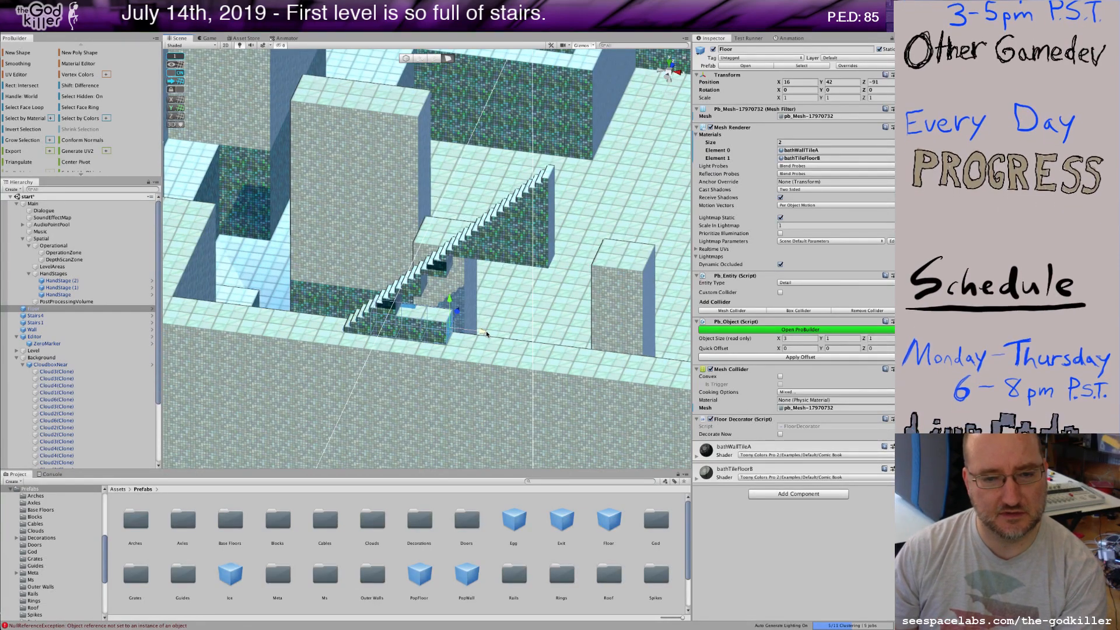
{"action": "left_click_drag", "start_coordinate": [516, 339], "coordinate": [558, 342]}
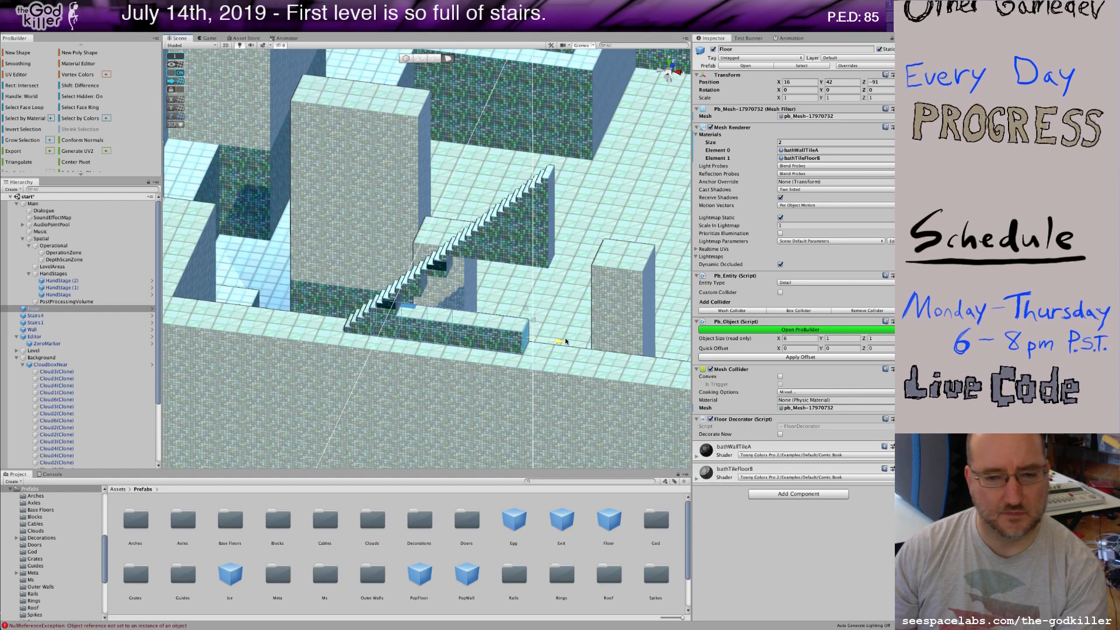
{"action": "left_click_drag", "start_coordinate": [567, 343], "coordinate": [579, 346]}
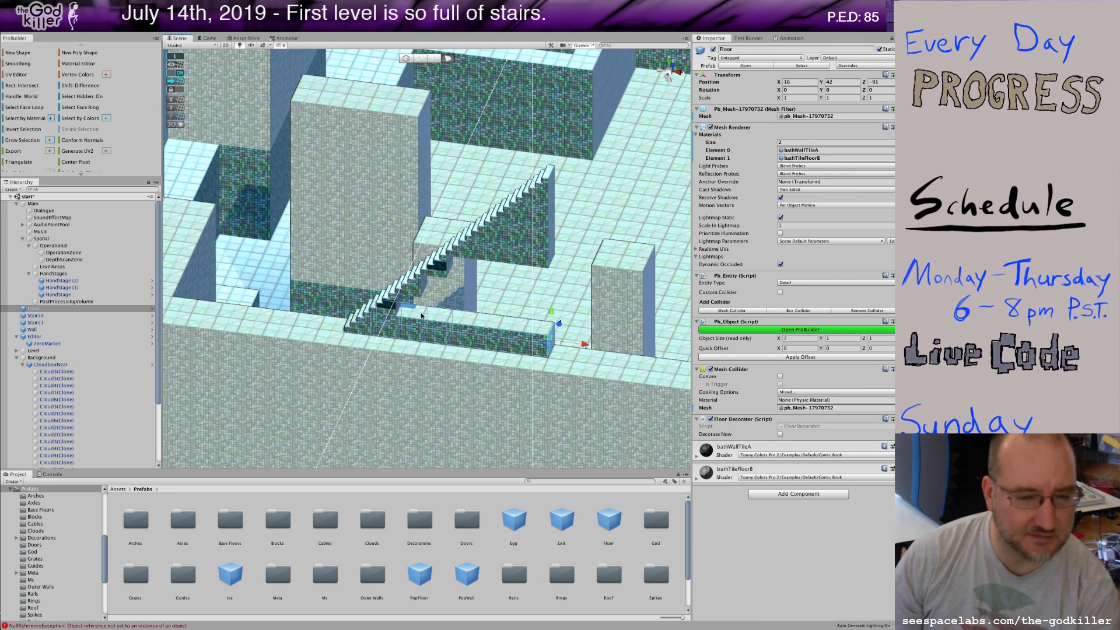
- Extrude the floor block's top face upward to make the block 2 units high
{"action": "left_click", "coordinate": [422, 315]}
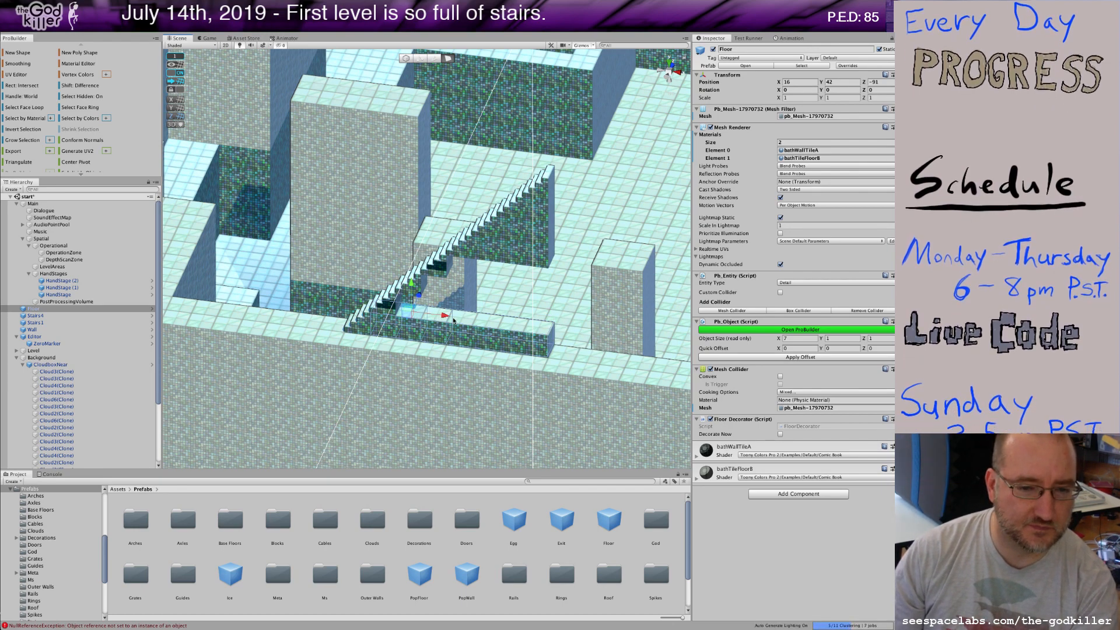
{"action": "left_click_drag", "start_coordinate": [453, 320], "coordinate": [505, 322]}
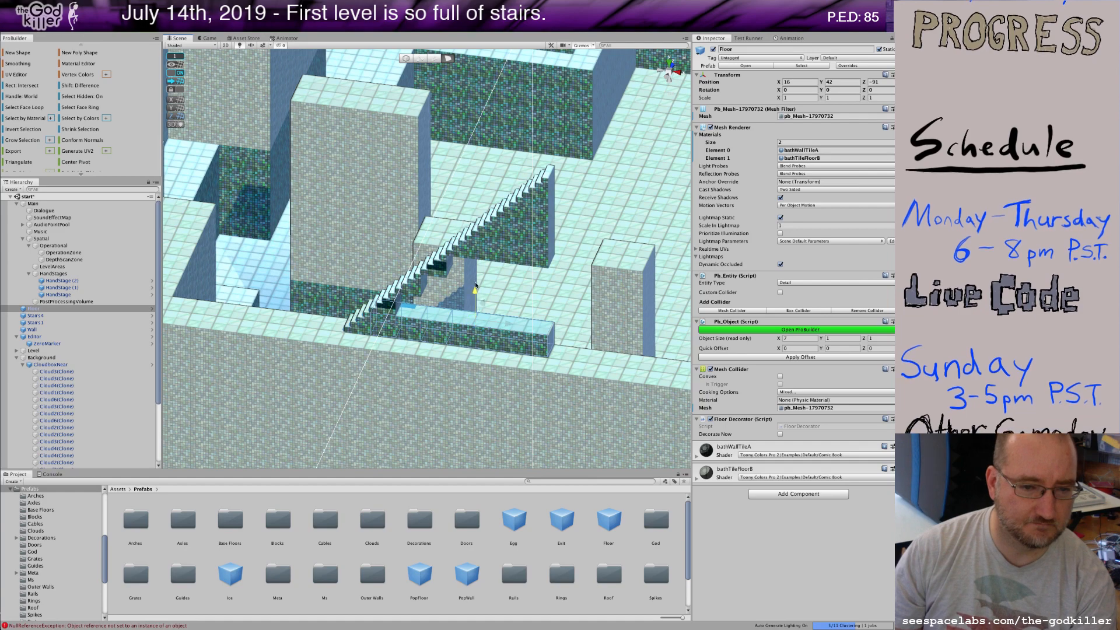
{"action": "left_click_drag", "start_coordinate": [480, 293], "coordinate": [476, 279], "text": "shift"}
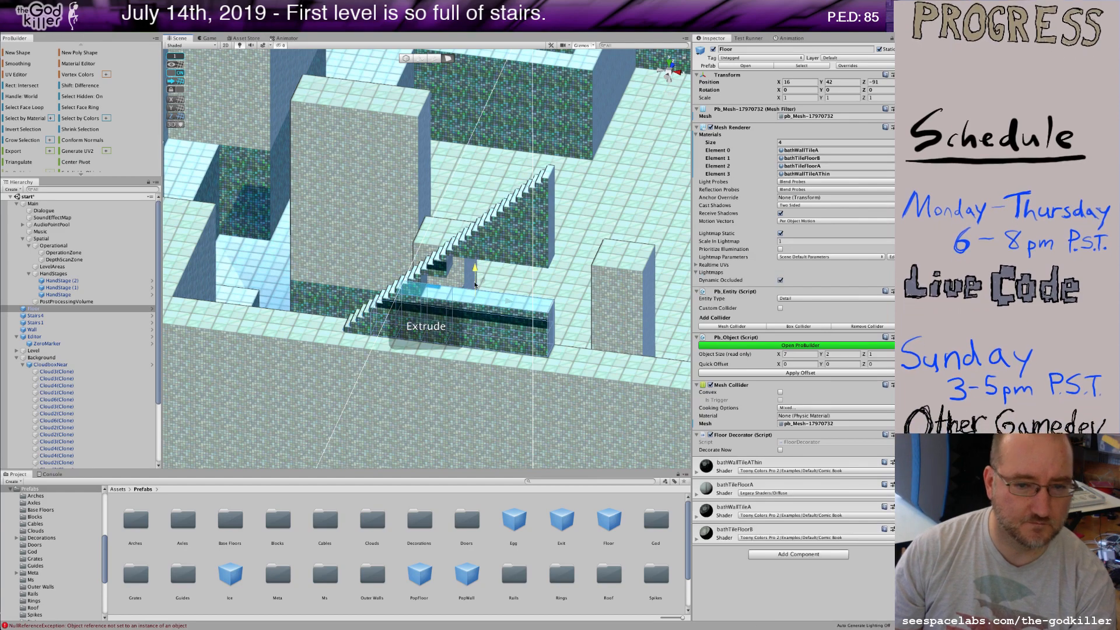
- Reselect the floor block's top face and extrude it upward again, to a height of 3 units
{"action": "left_click", "coordinate": [535, 309]}
{"action": "left_click", "coordinate": [506, 304]}
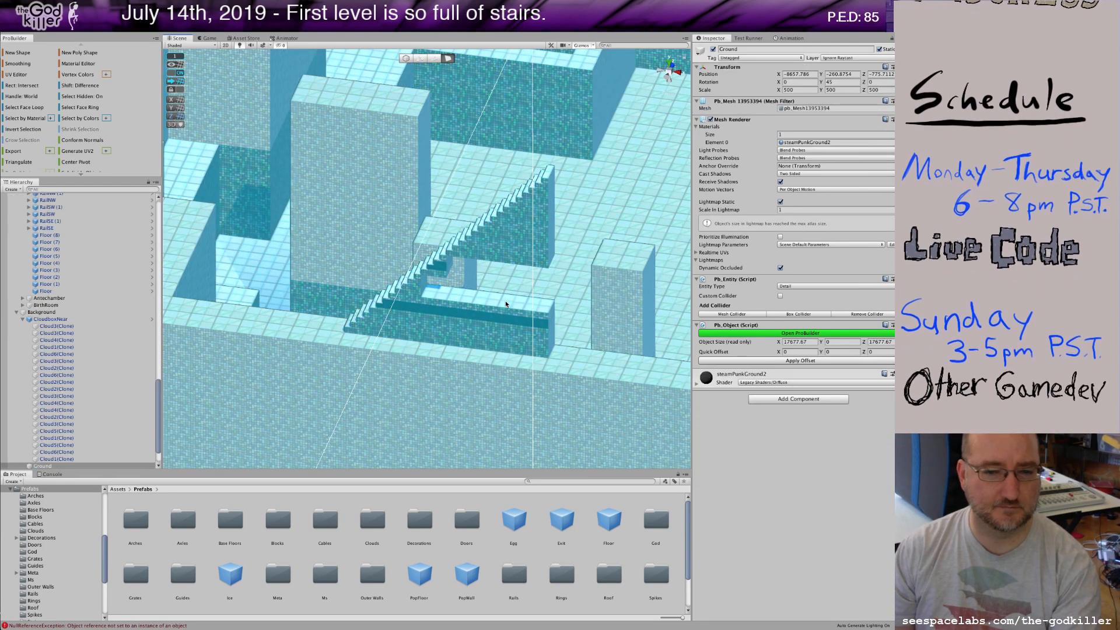
{"action": "left_click", "coordinate": [511, 304]}
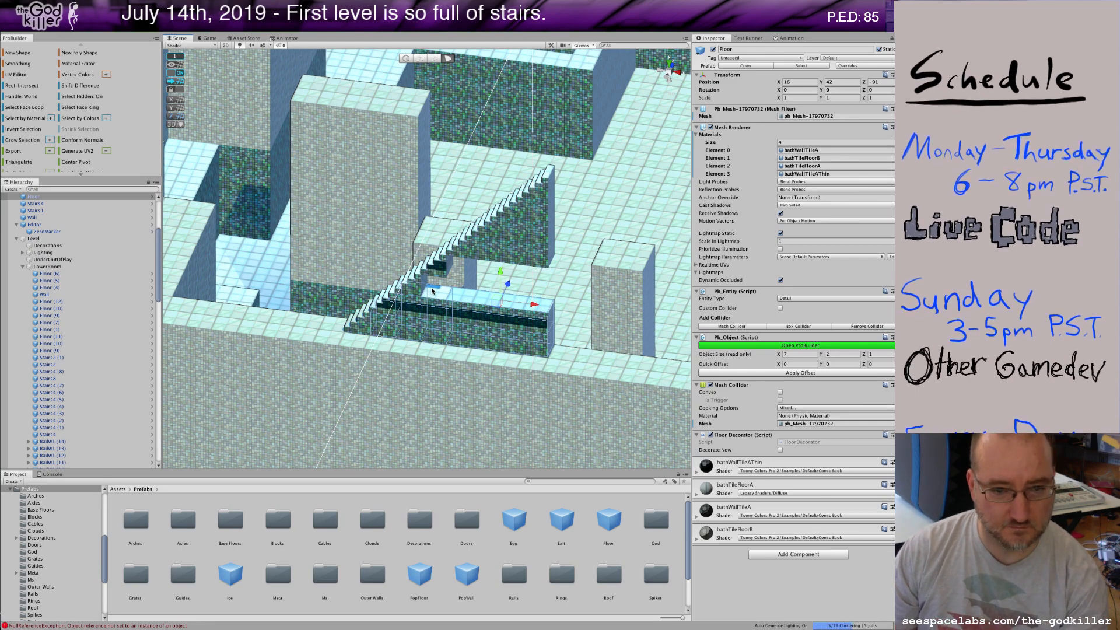
{"action": "left_click", "coordinate": [432, 290]}
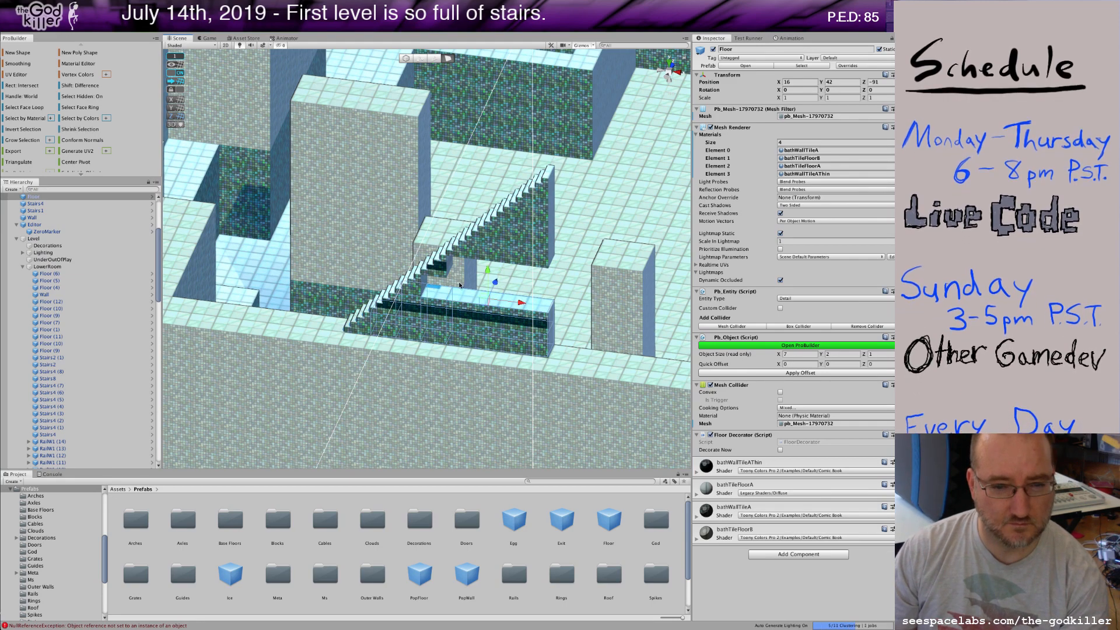
{"action": "left_click_drag", "start_coordinate": [485, 265], "coordinate": [481, 256], "text": "shift"}
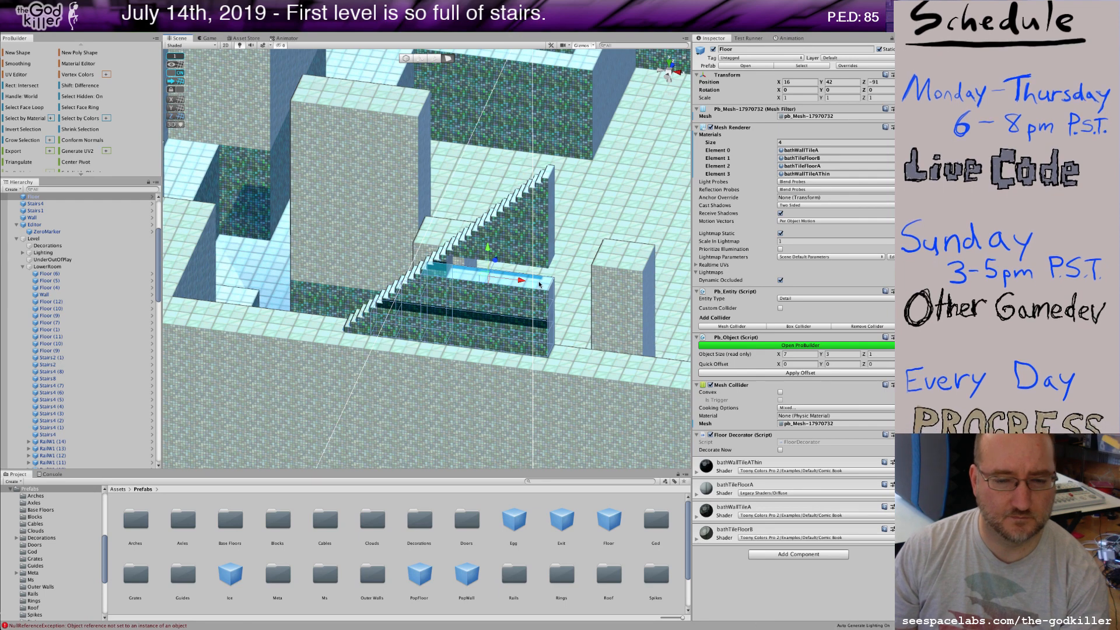
- Reselect the floor block's top face and extrude it upward to a height of 4 units
{"action": "left_click_drag", "start_coordinate": [540, 284], "coordinate": [549, 285]}
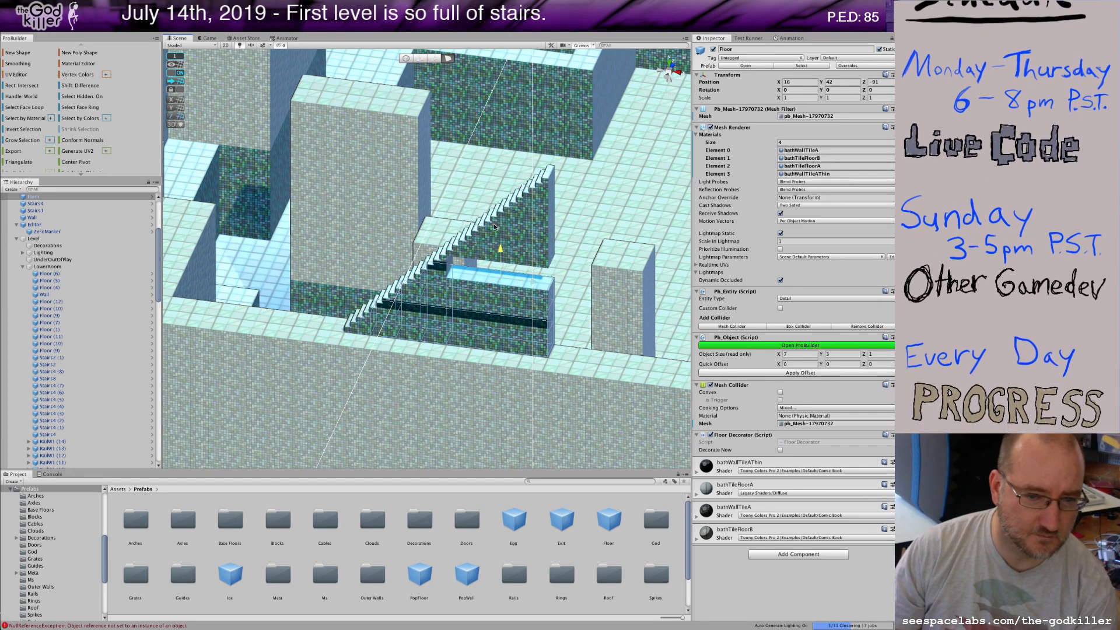
{"action": "left_click_drag", "start_coordinate": [495, 248], "coordinate": [495, 224], "text": "shift"}
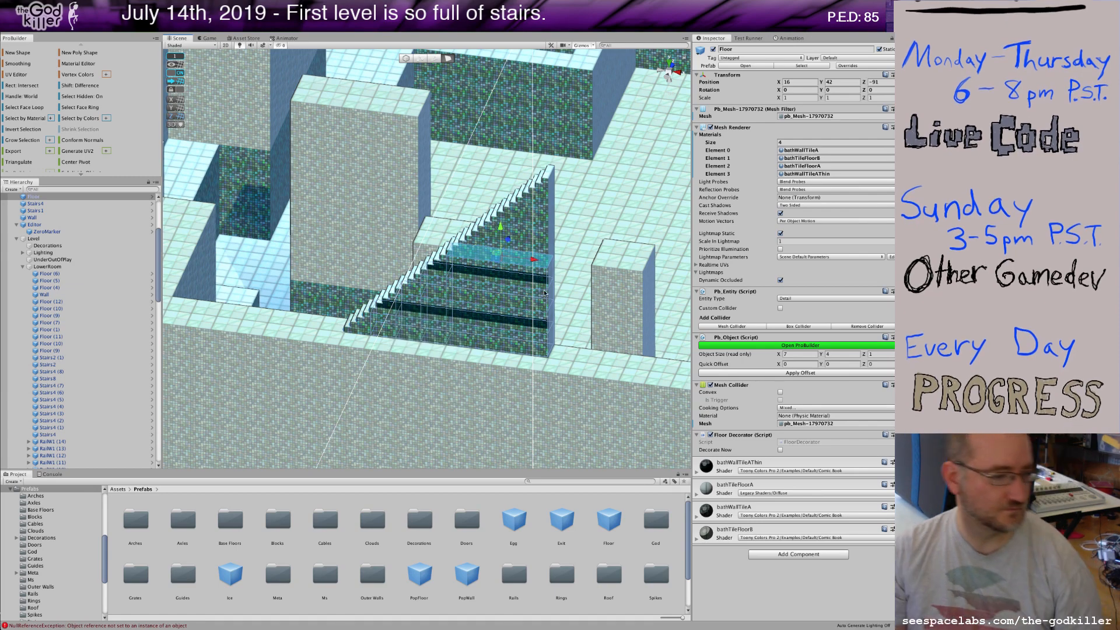
{"action": "left_click_drag", "start_coordinate": [569, 280], "coordinate": [609, 312], "text": "alt"}
{"action": "left_click_drag", "start_coordinate": [611, 312], "coordinate": [470, 346], "text": "alt"}
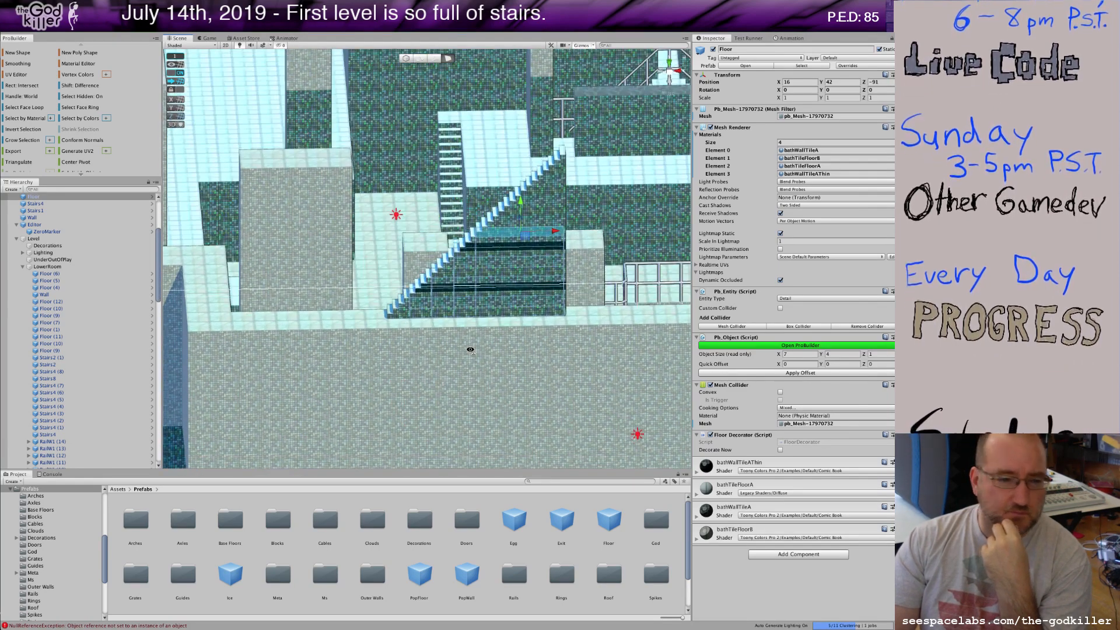
- Switch to object mode, select the staircase's upper flight and lower steps with the floor block, and move them along the outer wall
{"action": "scroll", "coordinate": [467, 347], "scroll_direction": "down", "scroll_amount": 3}
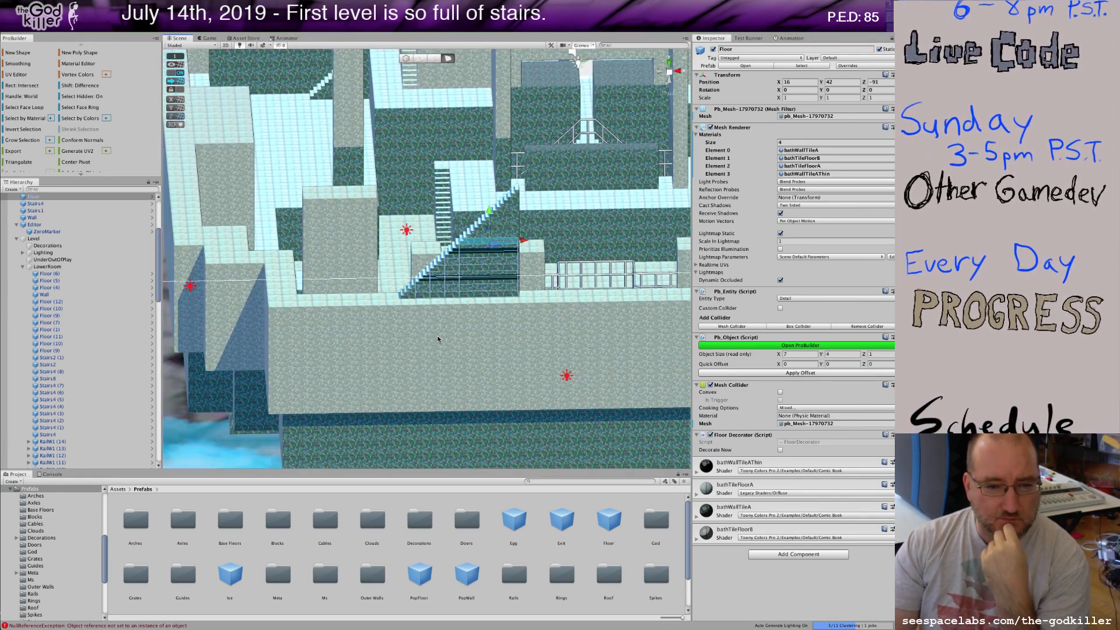
{"action": "middle_click_drag", "start_coordinate": [476, 336], "coordinate": [453, 376]}
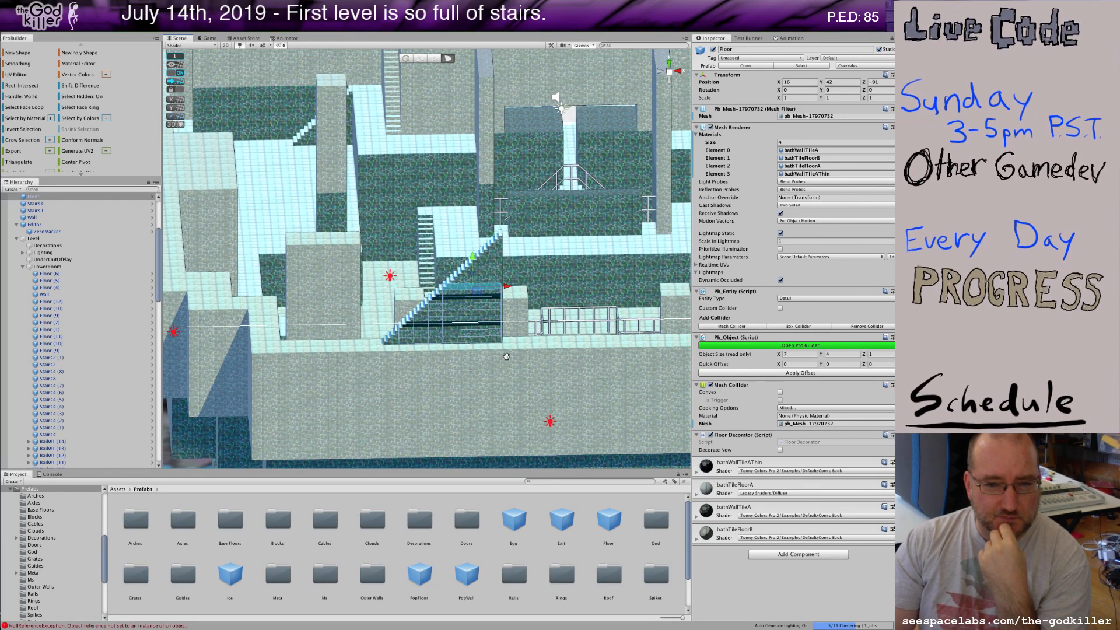
{"action": "middle_click_drag", "start_coordinate": [562, 374], "coordinate": [506, 356]}
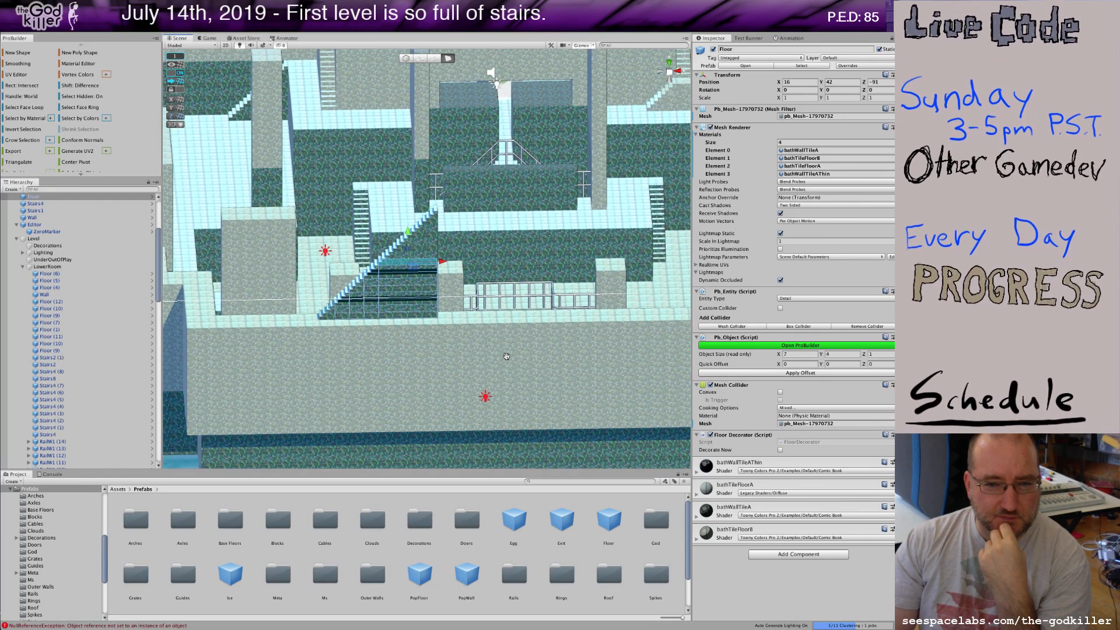
{"action": "left_click", "coordinate": [431, 249]}
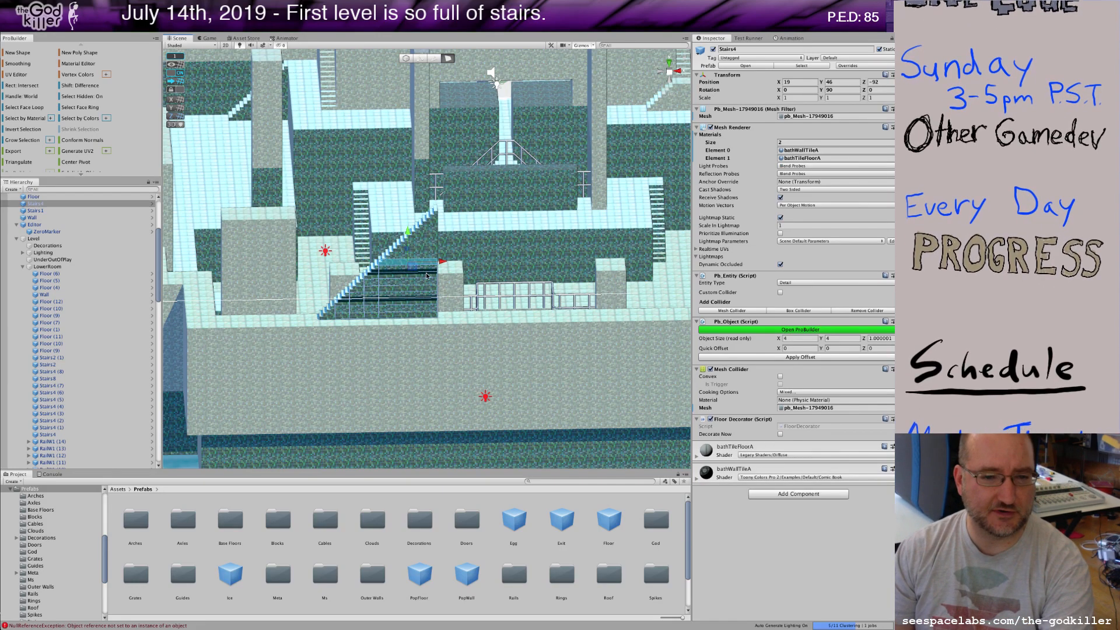
{"action": "left_click", "coordinate": [408, 298], "text": "shift"}
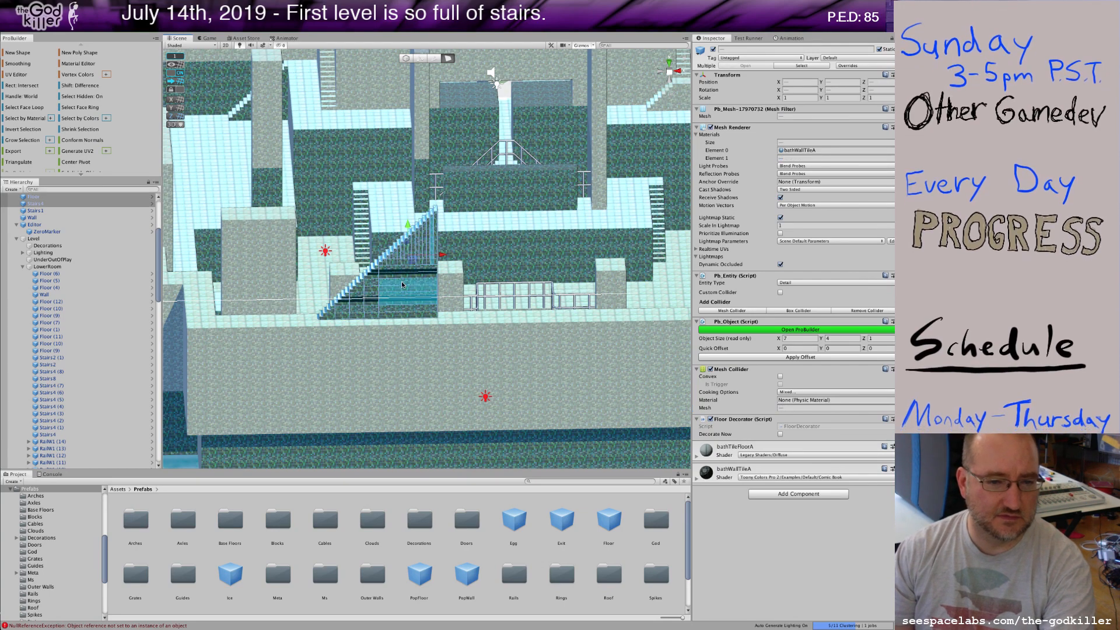
{"action": "left_click", "coordinate": [406, 59]}
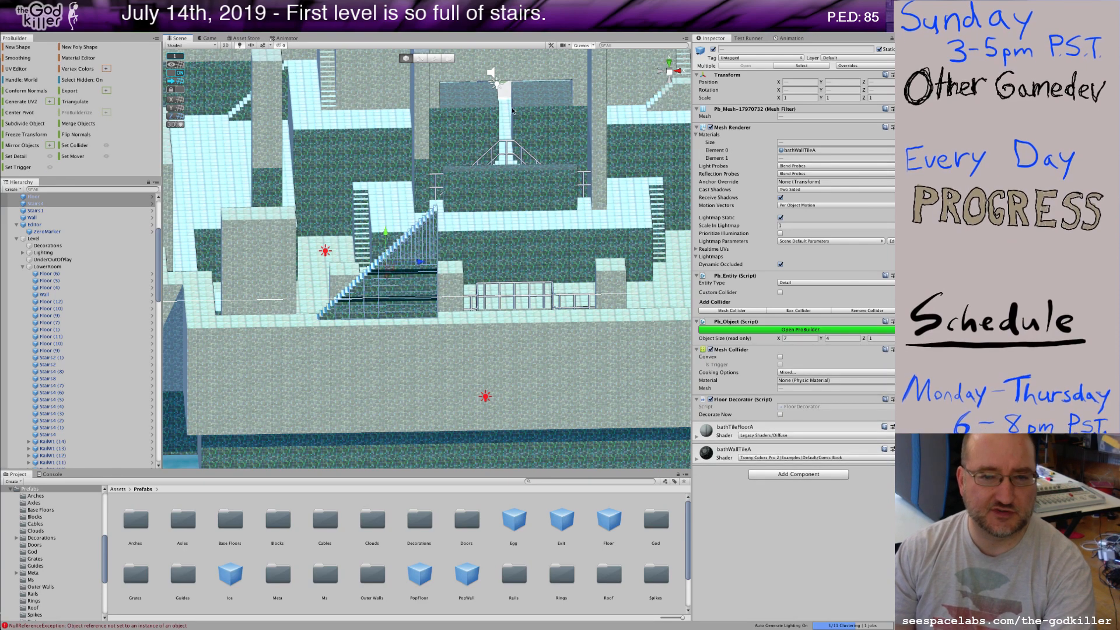
{"action": "left_click", "coordinate": [429, 242]}
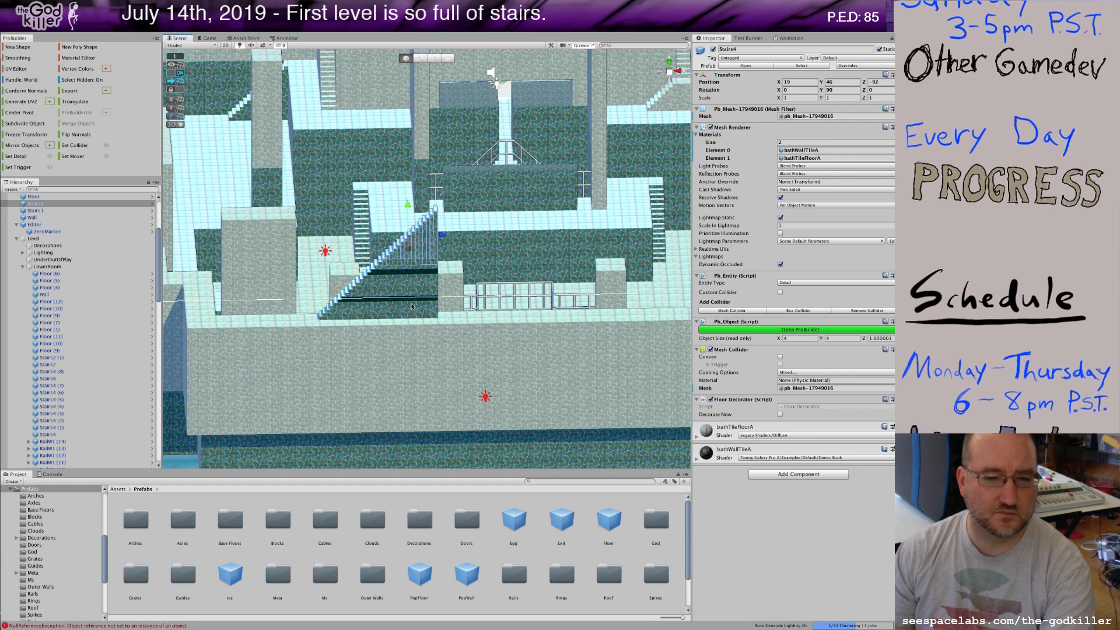
{"action": "left_click", "coordinate": [369, 299], "text": "shift"}
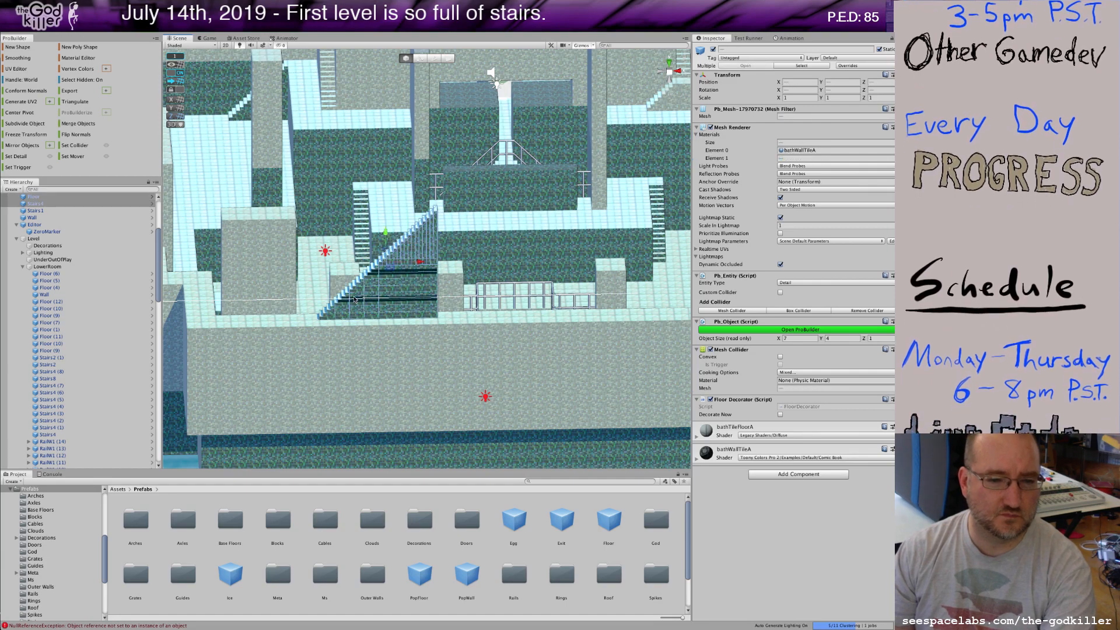
{"action": "left_click", "coordinate": [333, 311], "text": "shift"}
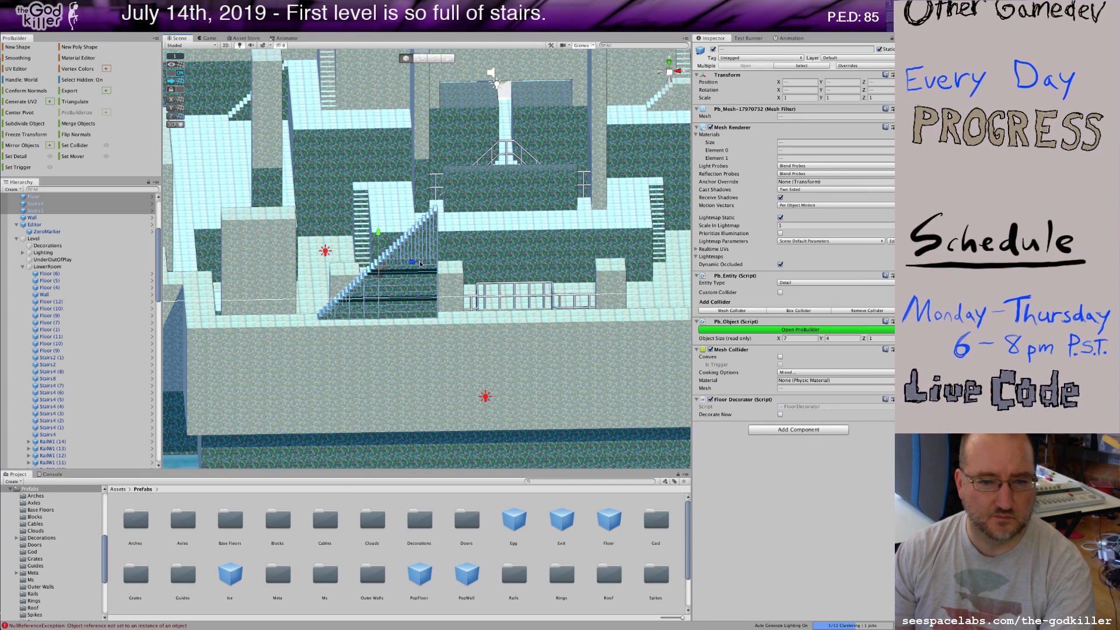
{"action": "left_click_drag", "start_coordinate": [417, 264], "coordinate": [519, 264]}
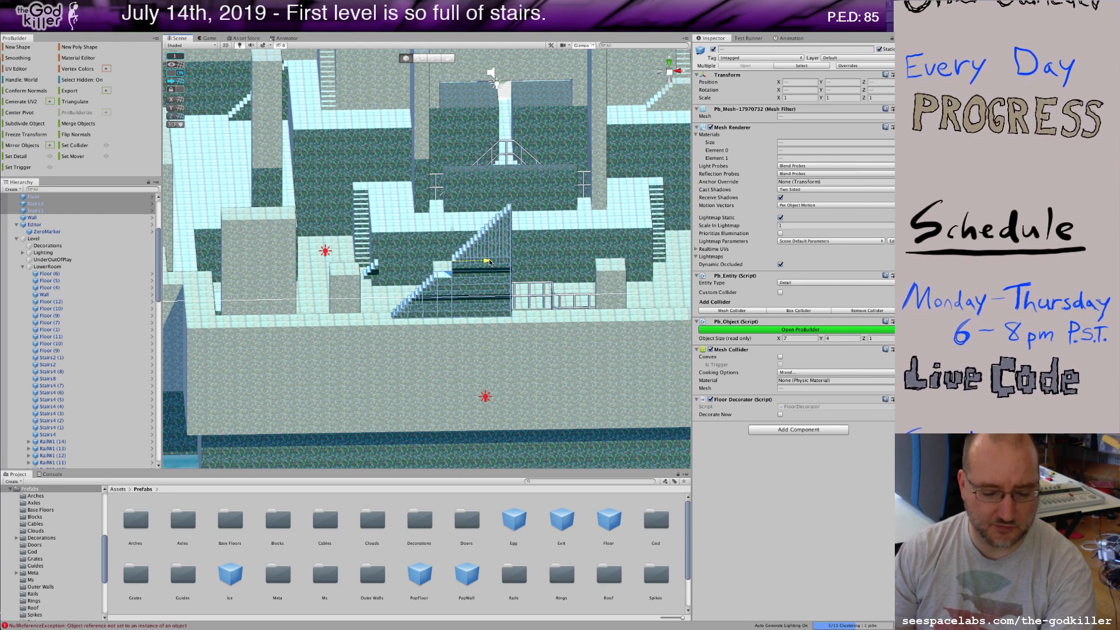
{"action": "key", "text": "ctrl+z"}
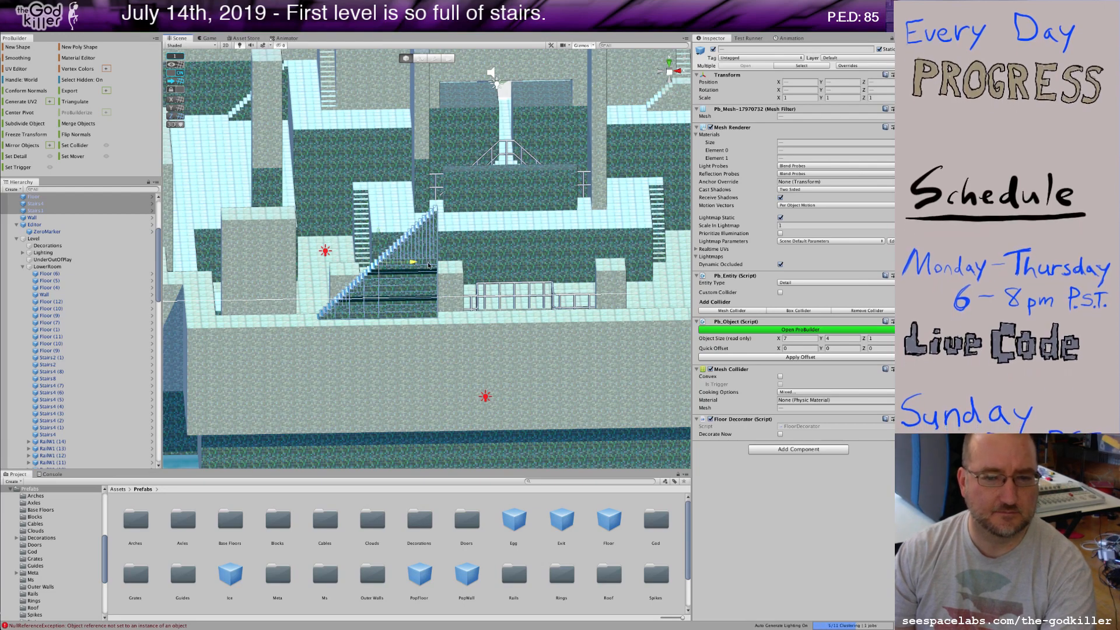
{"action": "left_click_drag", "start_coordinate": [428, 266], "coordinate": [516, 273]}
- Move the single step left behind at the old spot into the staircase's gap, to X 25, Y 45
{"action": "key", "text": "z"}
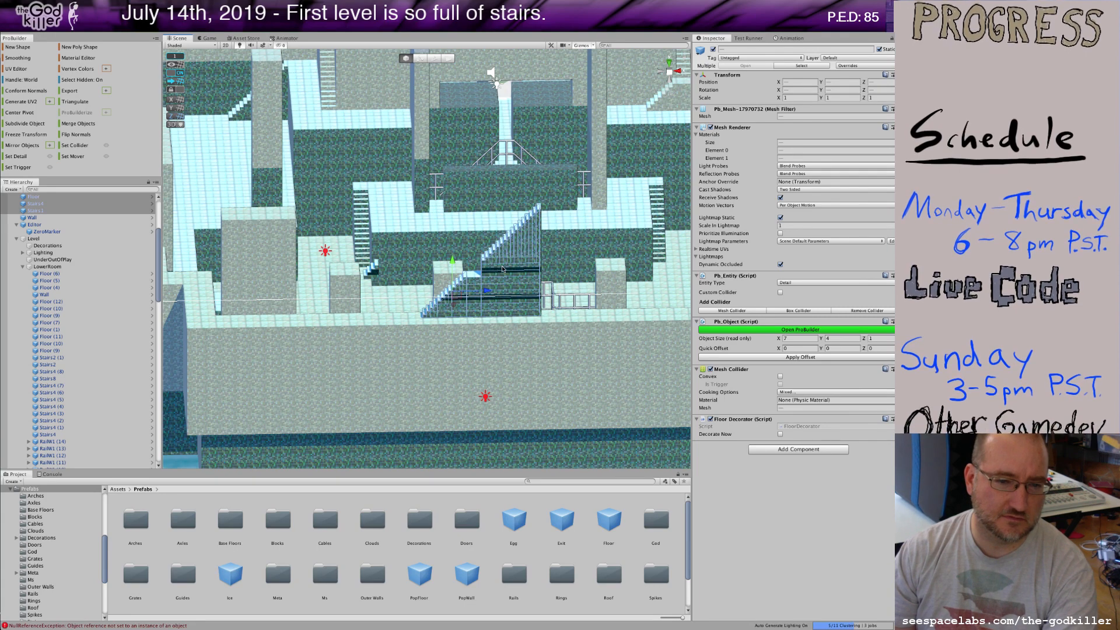
{"action": "key", "text": "z"}
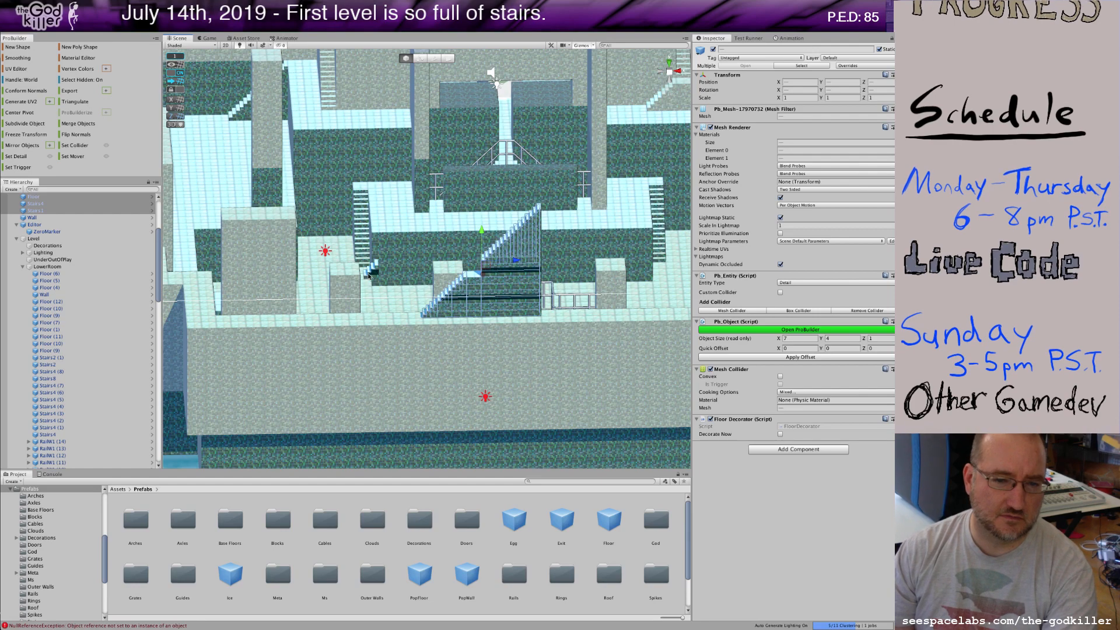
{"action": "key", "text": "z"}
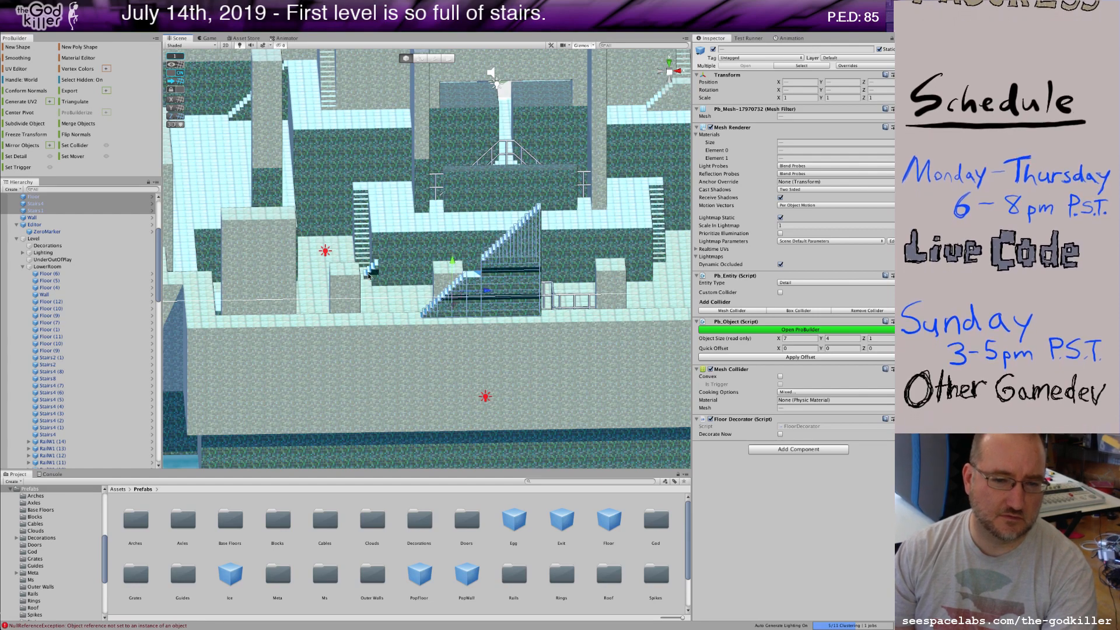
{"action": "middle_click_drag", "start_coordinate": [585, 305], "coordinate": [555, 292]}
{"action": "scroll", "coordinate": [545, 305], "scroll_direction": "up", "scroll_amount": 5}
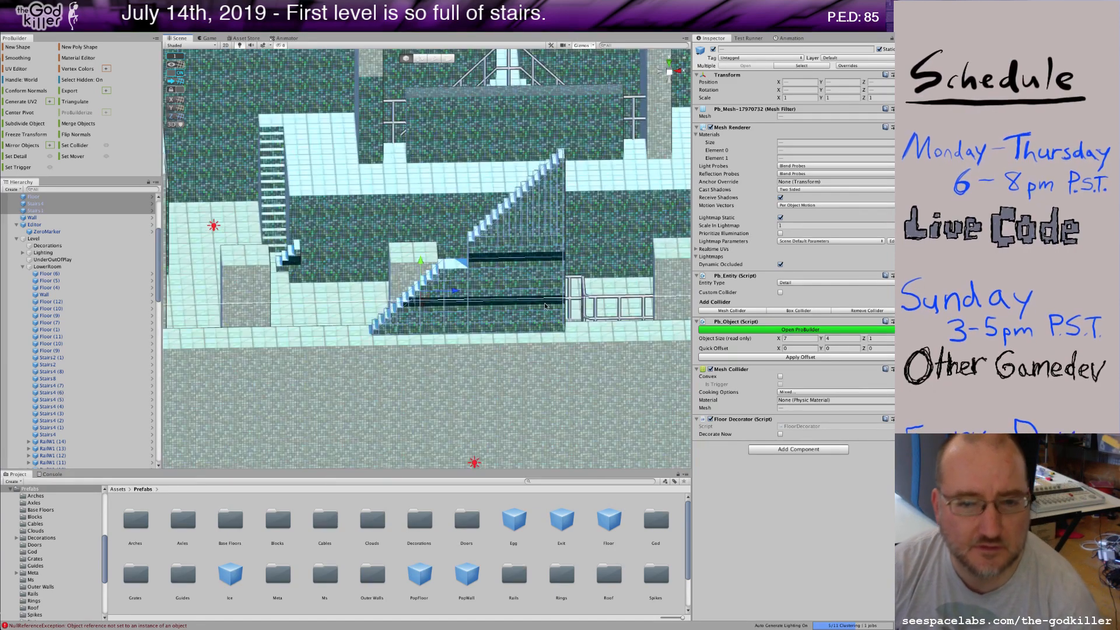
{"action": "left_click", "coordinate": [290, 265]}
{"action": "left_click_drag", "start_coordinate": [313, 273], "coordinate": [488, 262]}
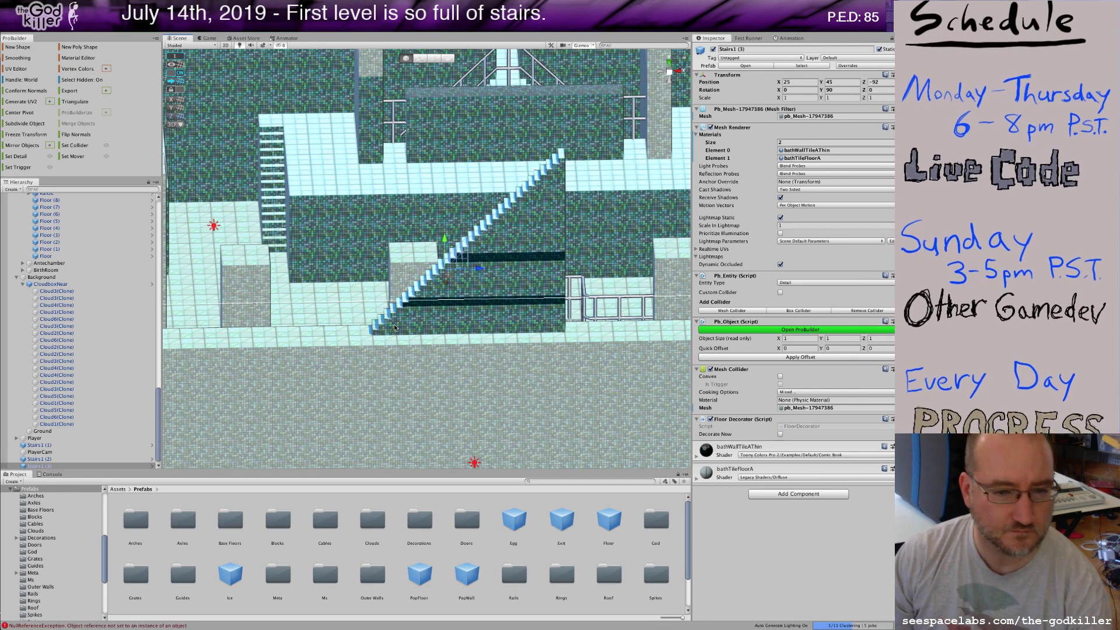
- Duplicate the staircase's bottom step, upper flight and floor block, and move the copies along the outer wall past the railing
{"action": "left_click", "coordinate": [436, 323]}
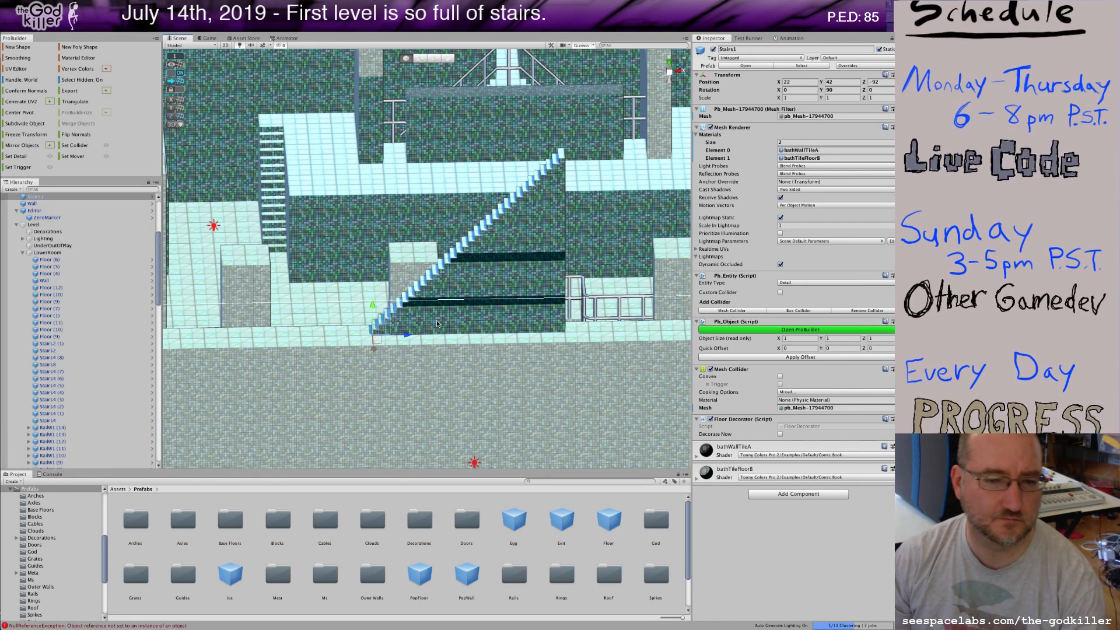
{"action": "left_click", "coordinate": [458, 297], "text": "shift"}
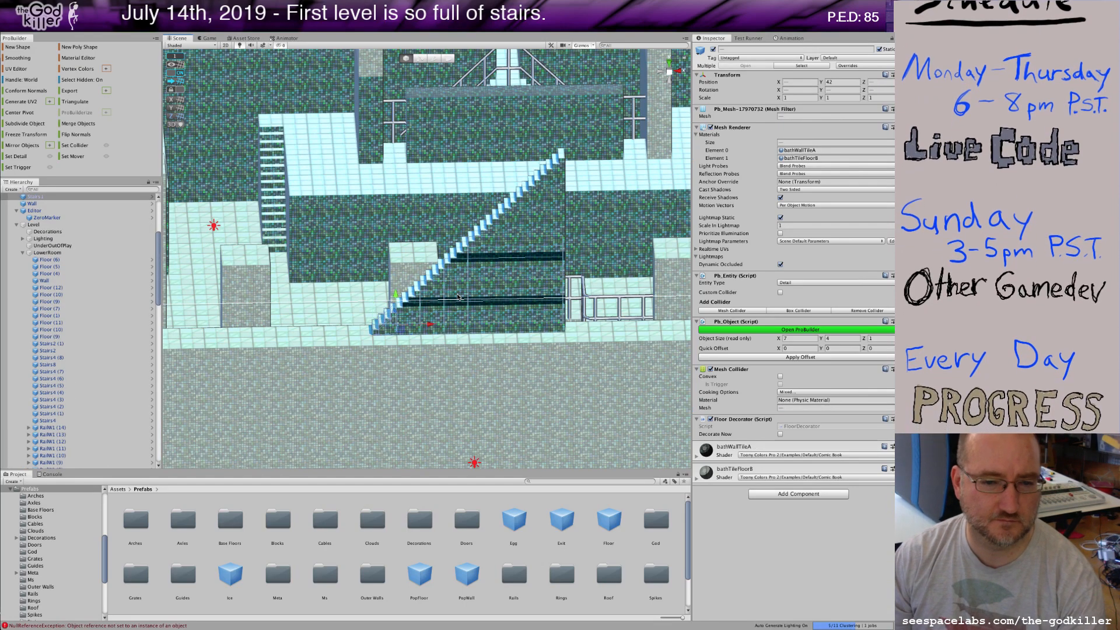
{"action": "left_click", "coordinate": [435, 286]}
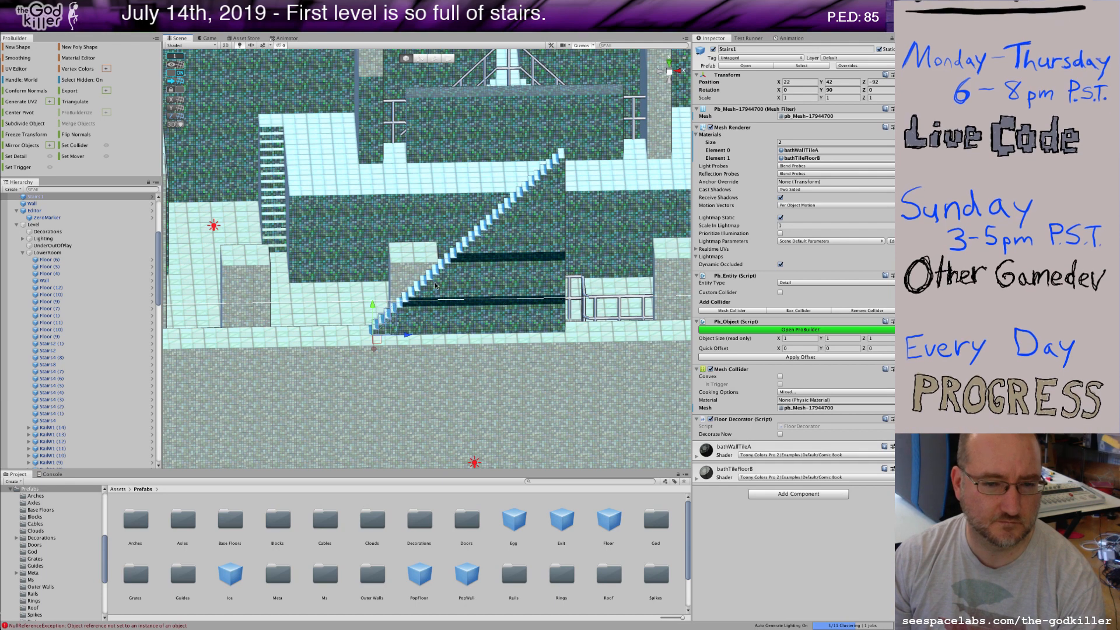
{"action": "left_click", "coordinate": [459, 259], "text": "shift"}
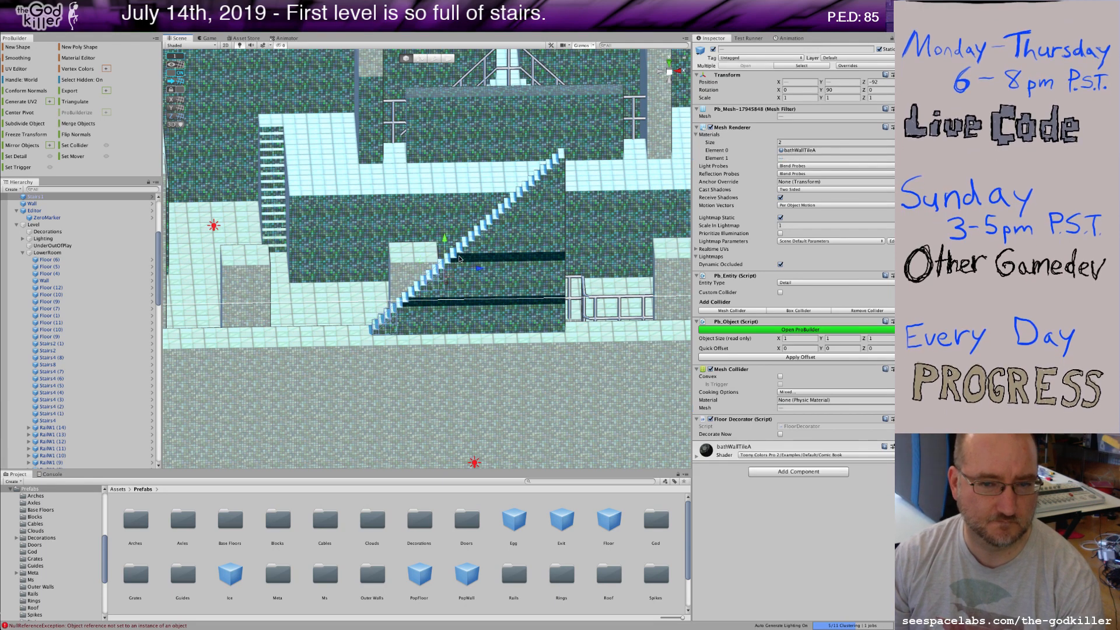
{"action": "left_click", "coordinate": [508, 228], "text": "shift"}
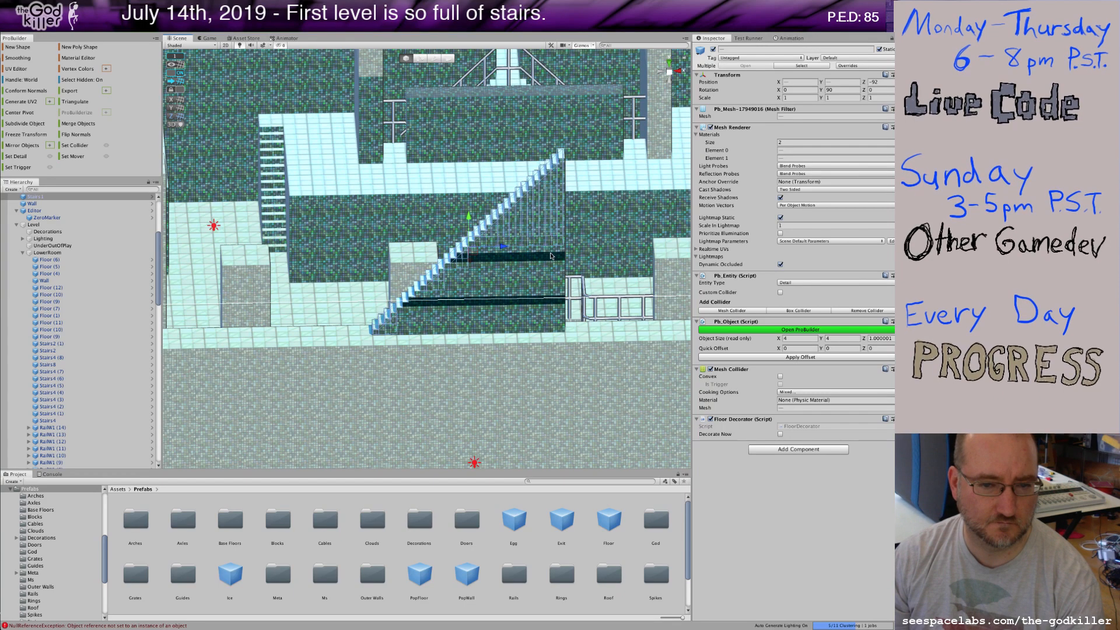
{"action": "left_click", "coordinate": [552, 285], "text": "shift"}
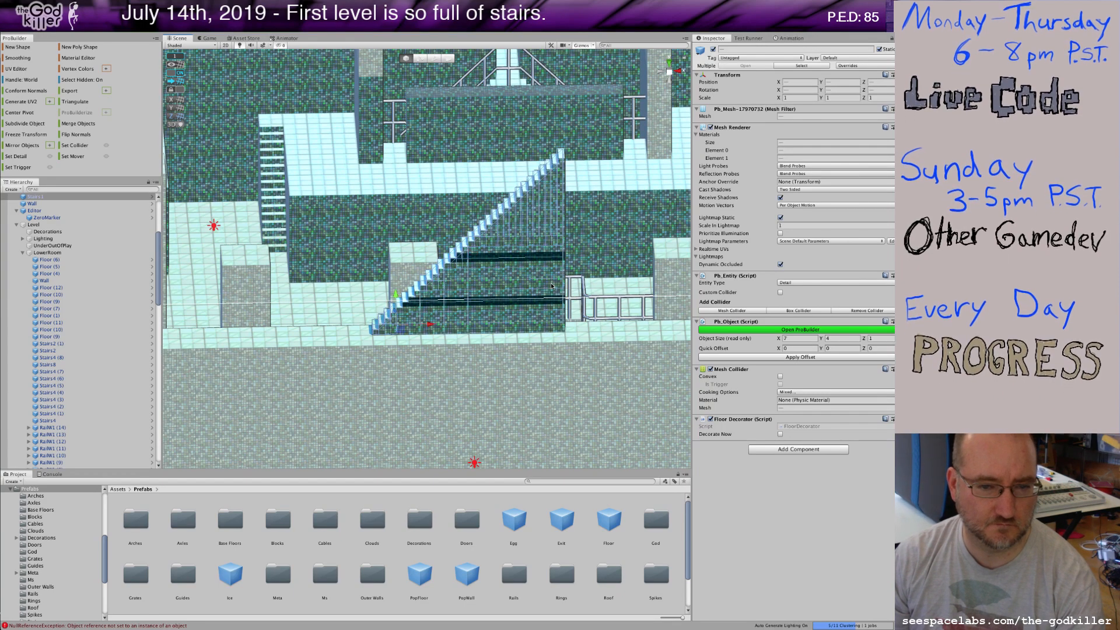
{"action": "left_click", "coordinate": [658, 283], "text": "shift"}
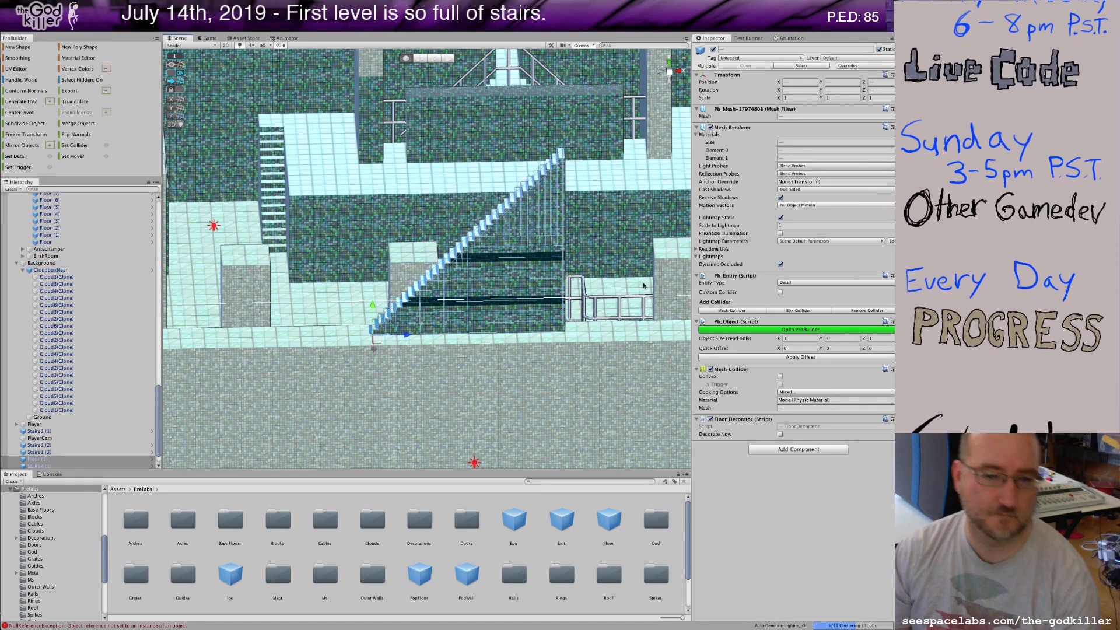
{"action": "key", "text": "z"}
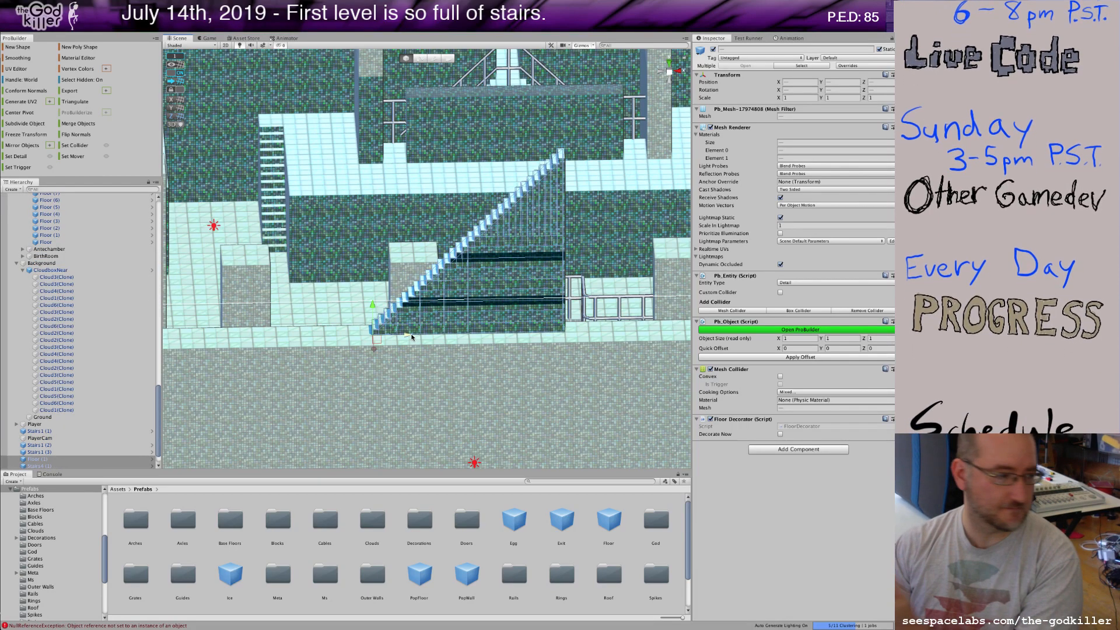
{"action": "left_click_drag", "start_coordinate": [412, 337], "coordinate": [718, 334]}
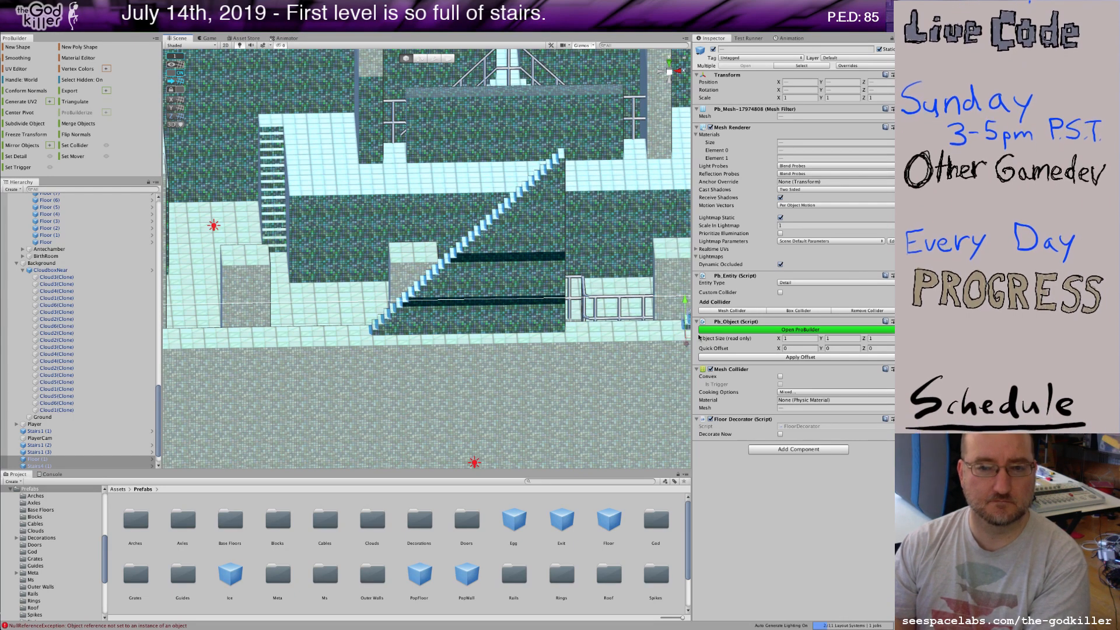
- Duplicate the original staircase's second-lowest step and move a copy into the gap of the copied staircase, at X 36
{"action": "left_click_drag", "start_coordinate": [603, 365], "coordinate": [589, 329], "text": "alt"}
{"action": "scroll", "coordinate": [589, 328], "scroll_direction": "down", "scroll_amount": 2}
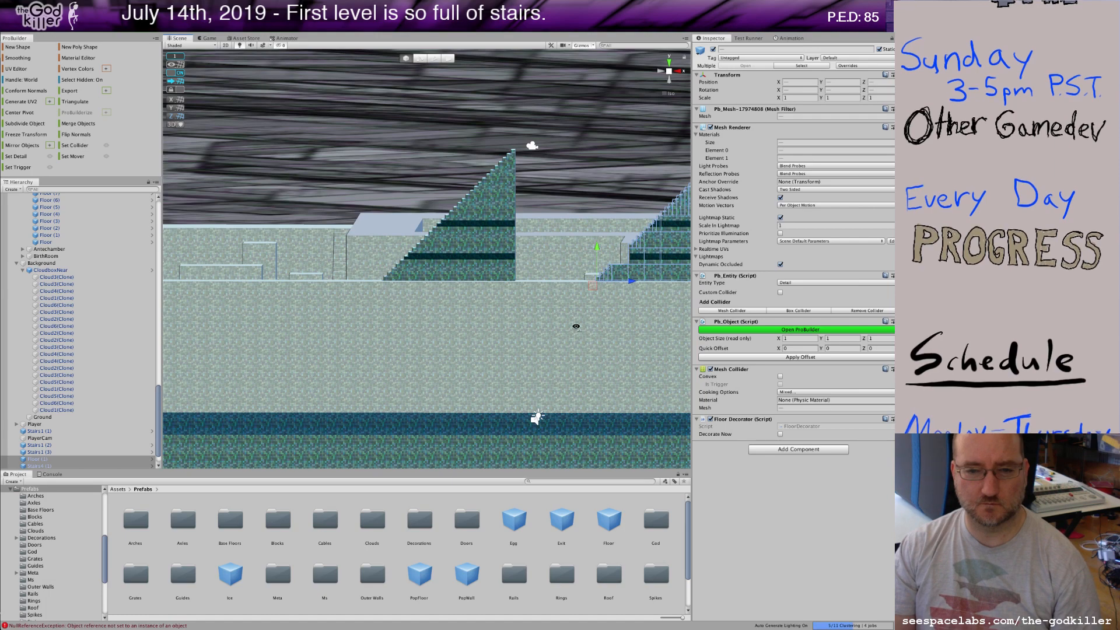
{"action": "left_click_drag", "start_coordinate": [576, 325], "coordinate": [577, 325], "text": "alt"}
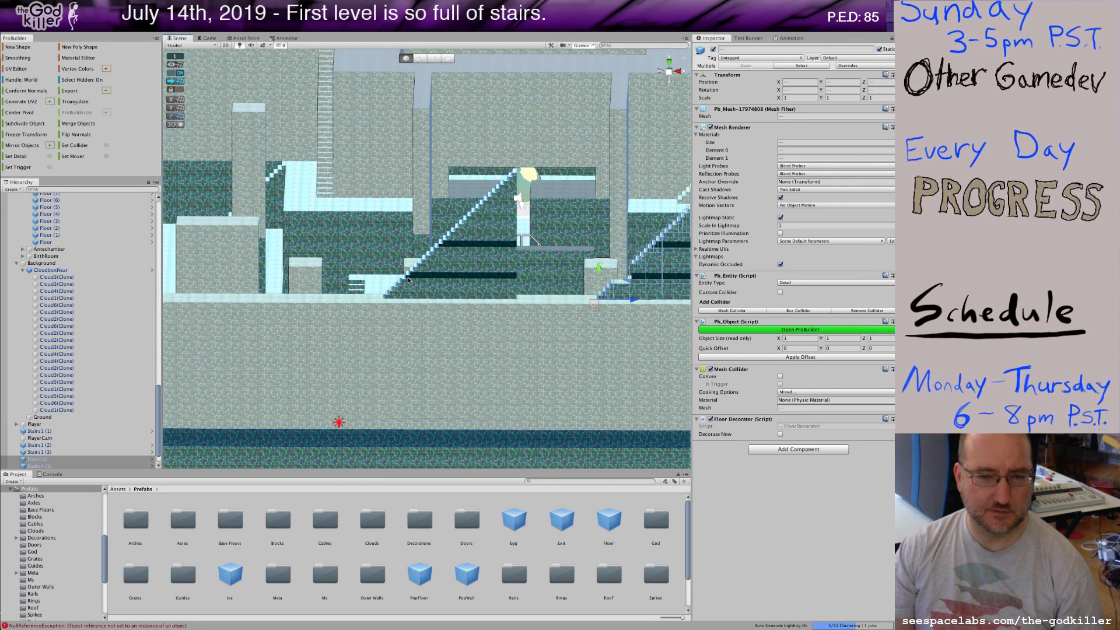
{"action": "left_click", "coordinate": [408, 280]}
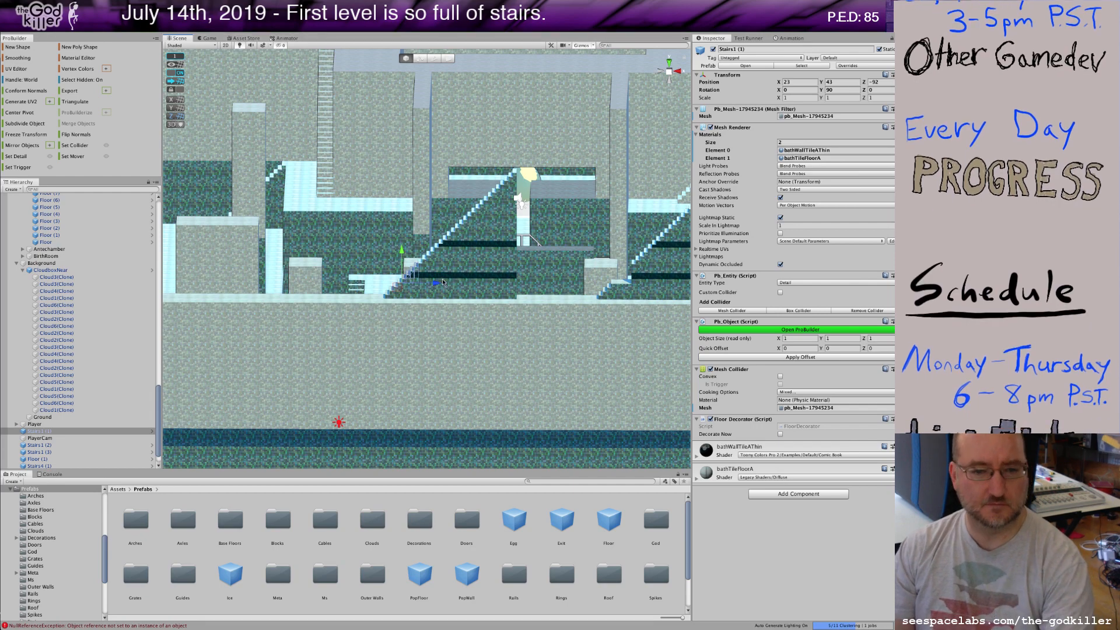
{"action": "key", "text": "ctrl+d"}
{"action": "key", "text": "ctrl+d"}
{"action": "key", "text": "ctrl+d"}
{"action": "key", "text": "ctrl+d"}
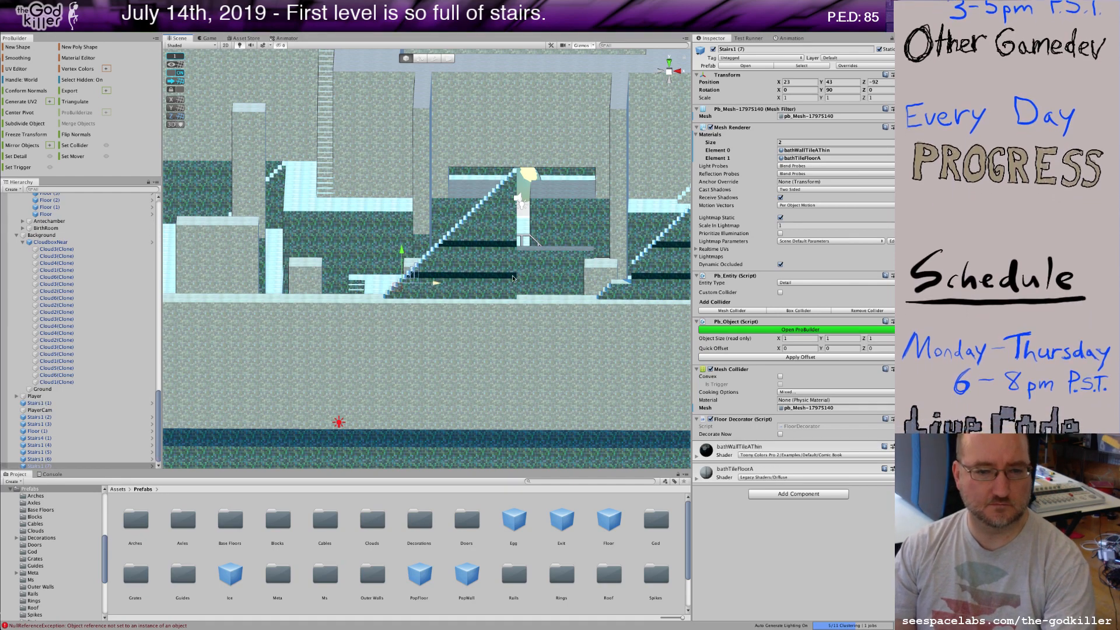
{"action": "left_click_drag", "start_coordinate": [513, 278], "coordinate": [642, 282]}
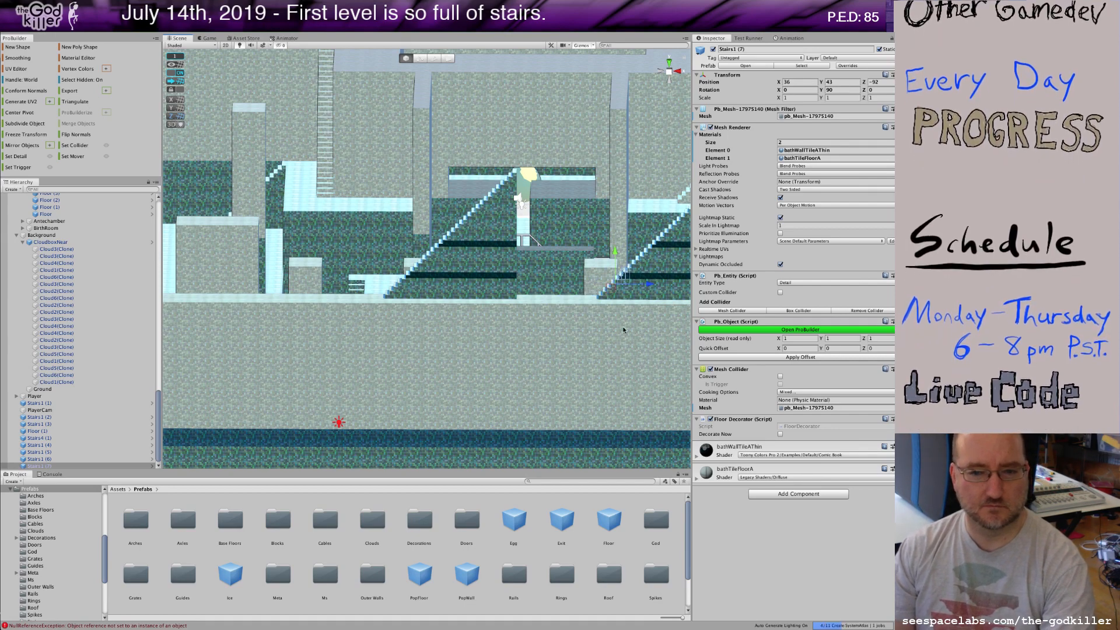
- Select all the copied staircase's steps, its upper flight and the floor block, and try Y rotations of 0, 180 and 270 on them together
{"action": "middle_click_drag", "start_coordinate": [553, 320], "coordinate": [438, 363]}
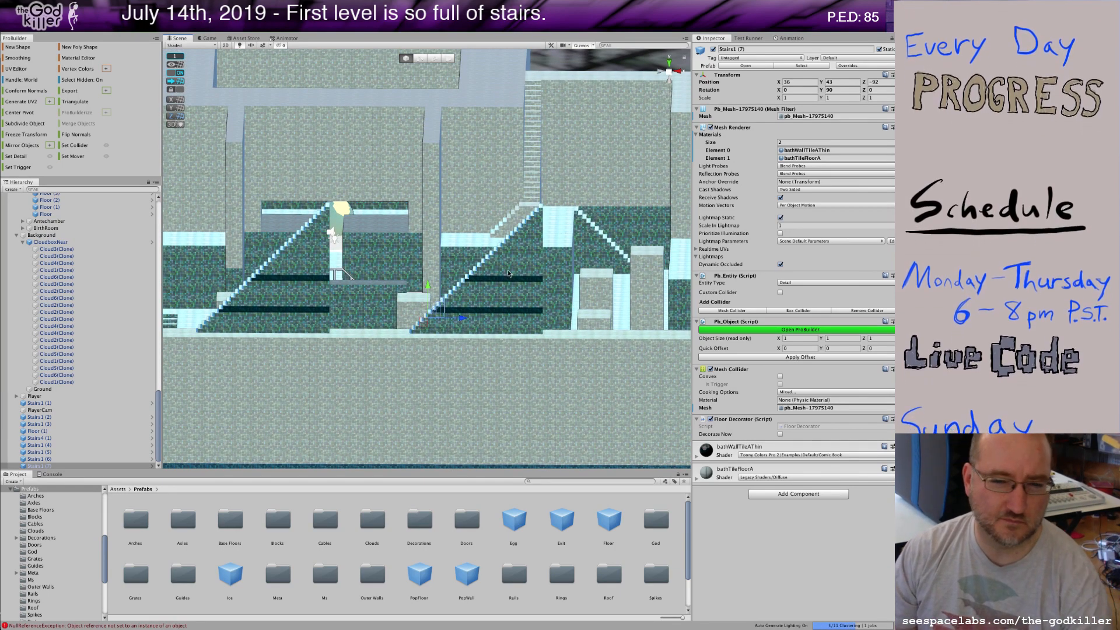
{"action": "left_click", "coordinate": [470, 279], "text": "shift"}
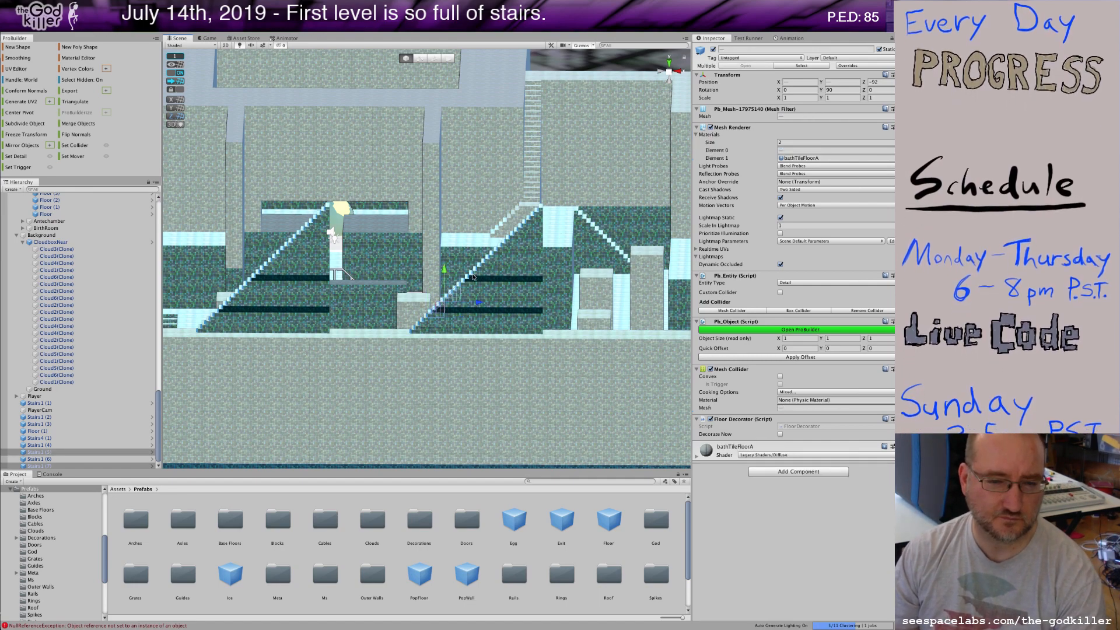
{"action": "left_click", "coordinate": [500, 256], "text": "shift"}
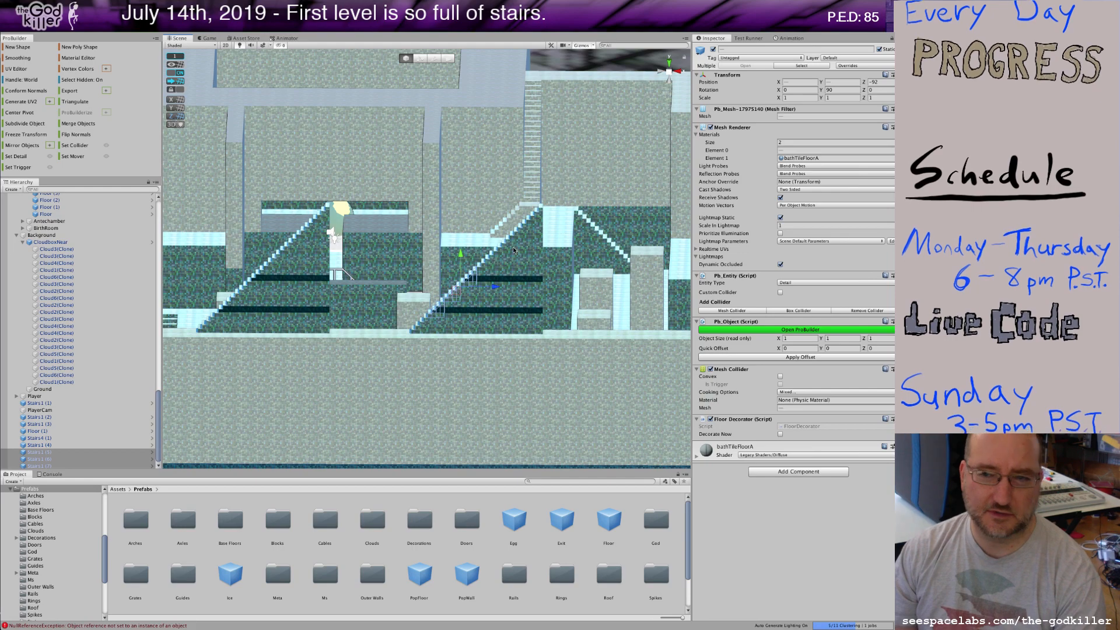
{"action": "left_click", "coordinate": [513, 252], "text": "shift"}
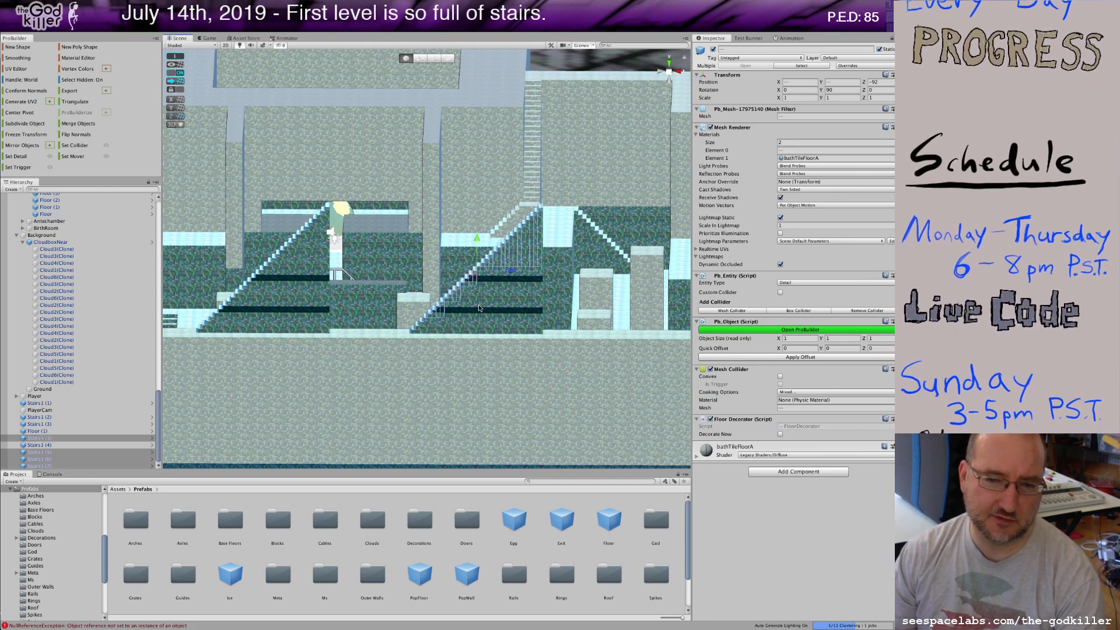
{"action": "left_click", "coordinate": [470, 301], "text": "shift"}
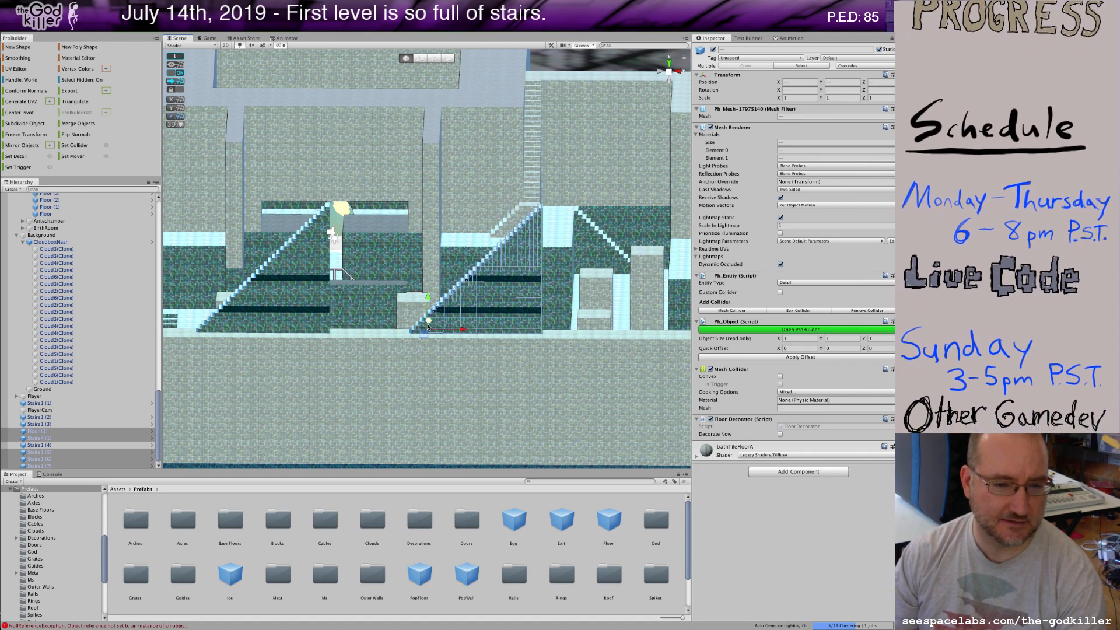
{"action": "left_click_drag", "start_coordinate": [540, 279], "coordinate": [640, 340], "text": "alt"}
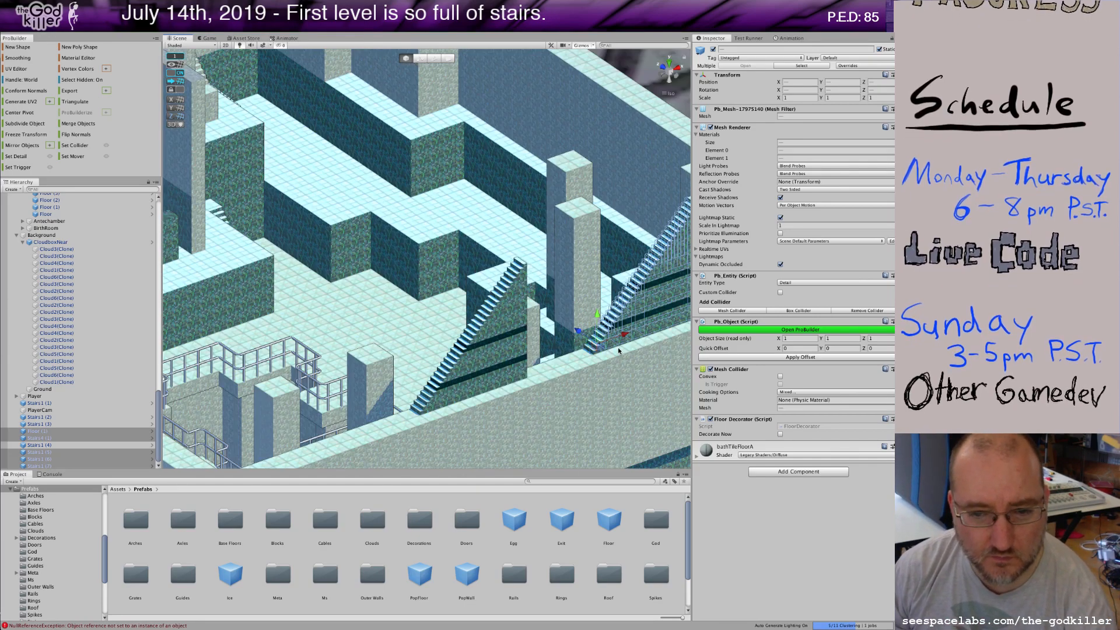
{"action": "left_click", "coordinate": [836, 89]}
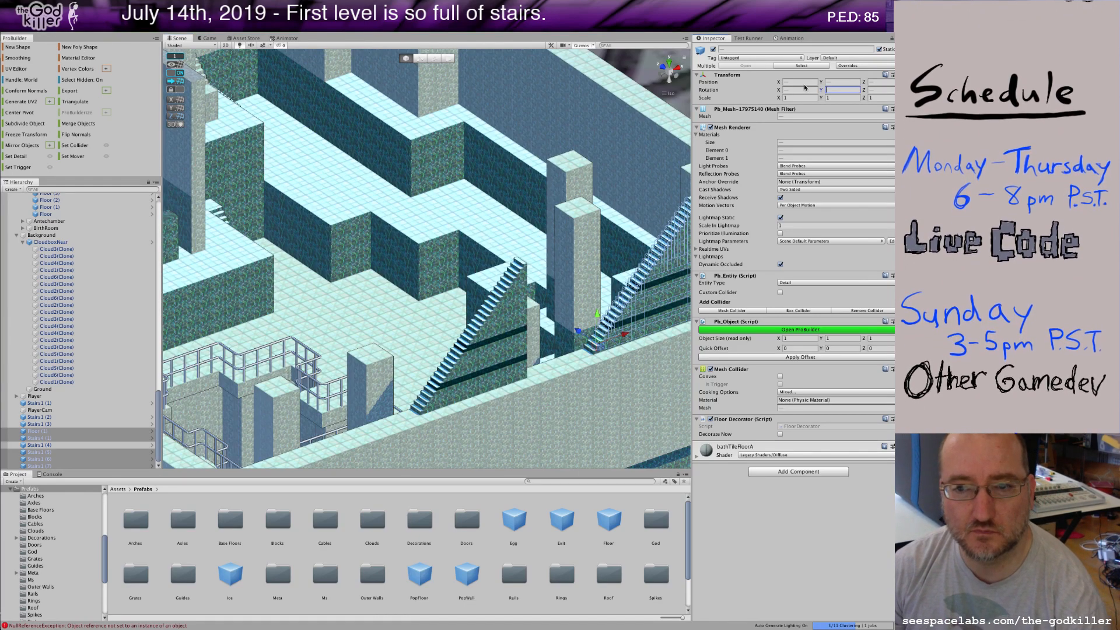
{"action": "type", "text": "0Ulti>"}
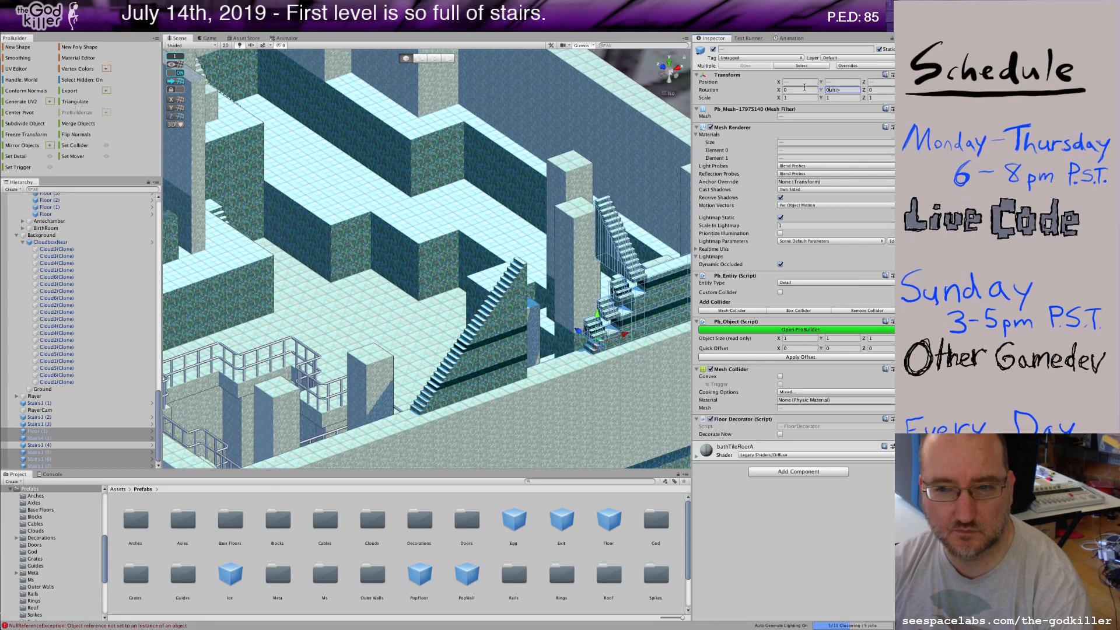
{"action": "key", "text": "super+a"}
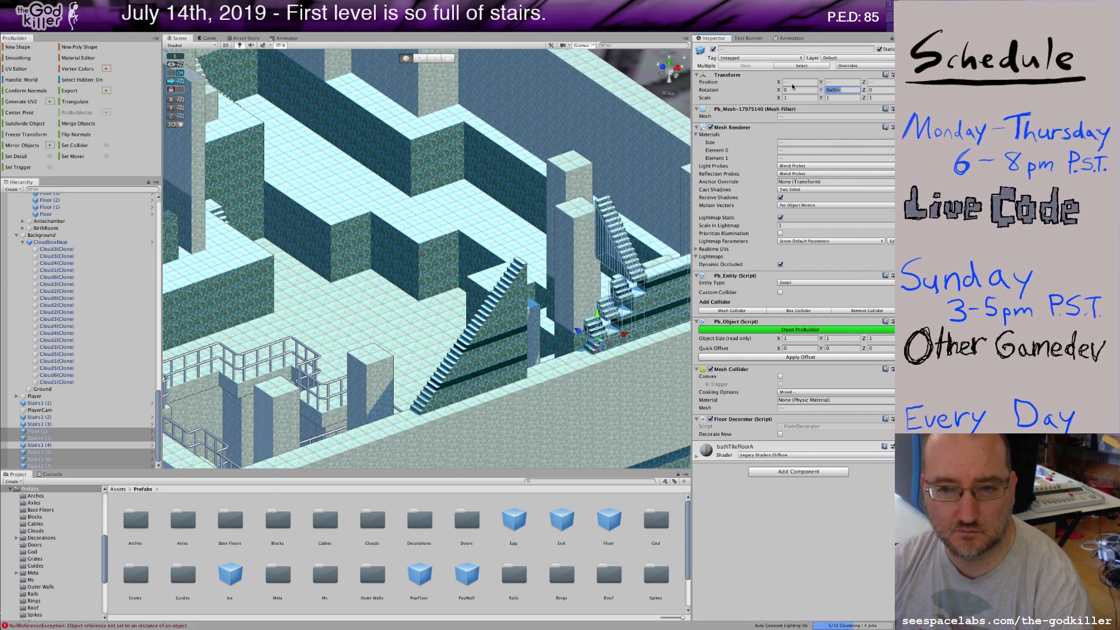
{"action": "type", "text": "180"}
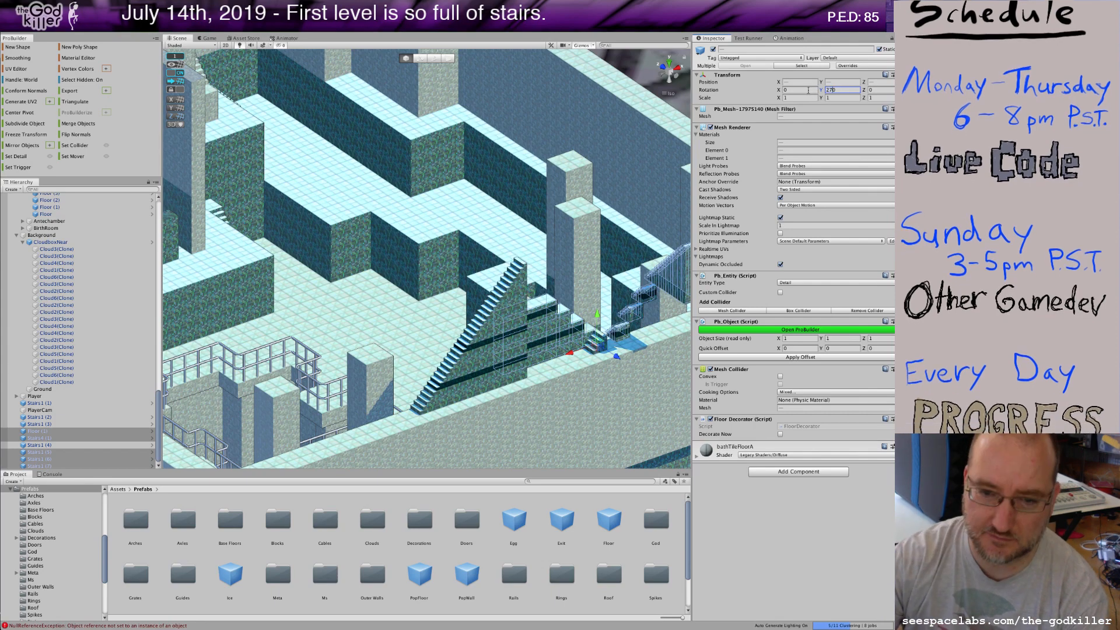
{"action": "type", "text": "270"}
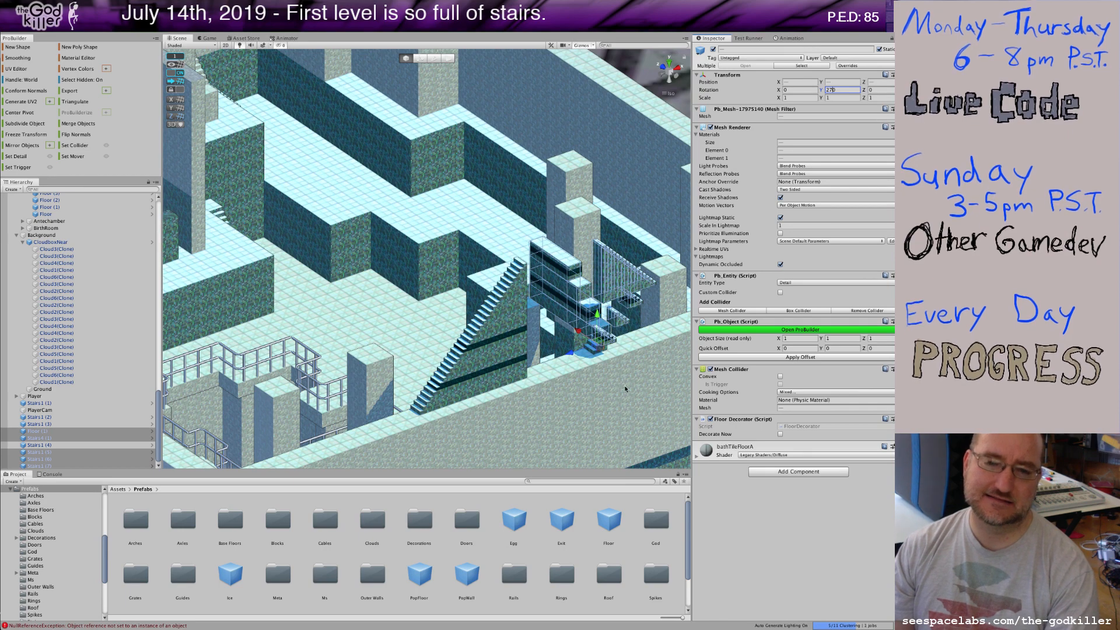
{"action": "middle_click_drag", "start_coordinate": [620, 384], "coordinate": [484, 369]}
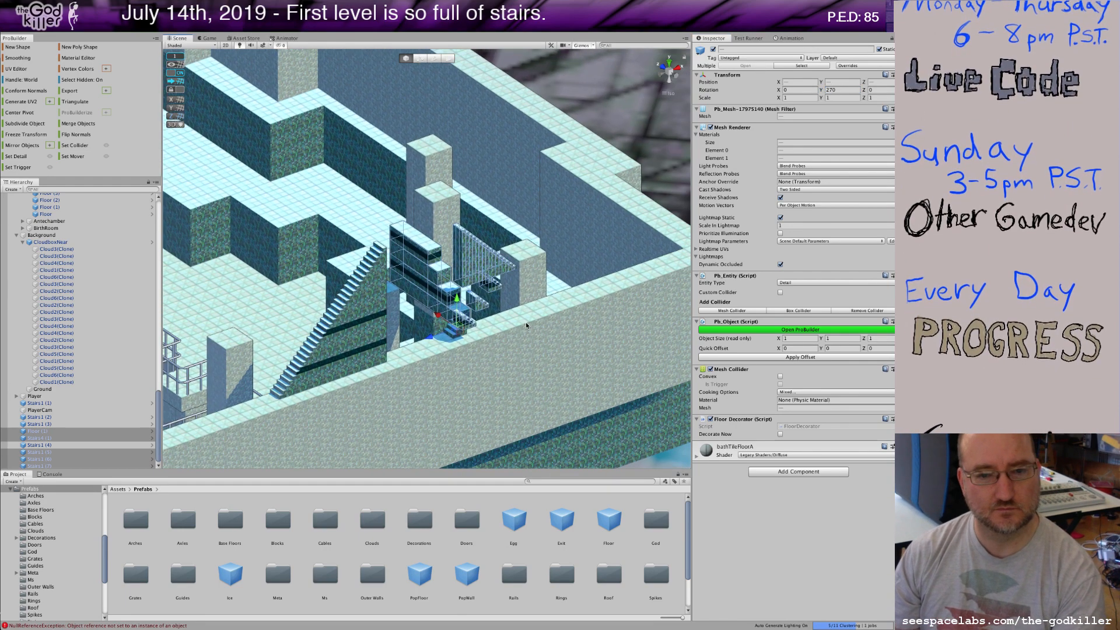
- Undo the group rotations of the copied staircase and its floor block
{"action": "key", "text": "super+z"}
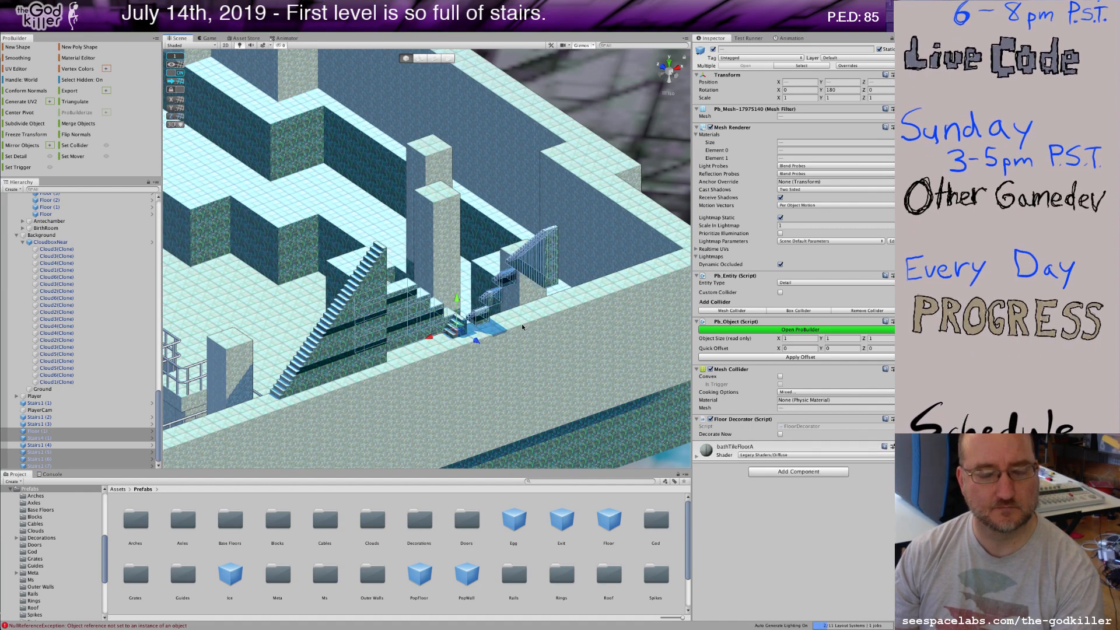
{"action": "key", "text": "super+z"}
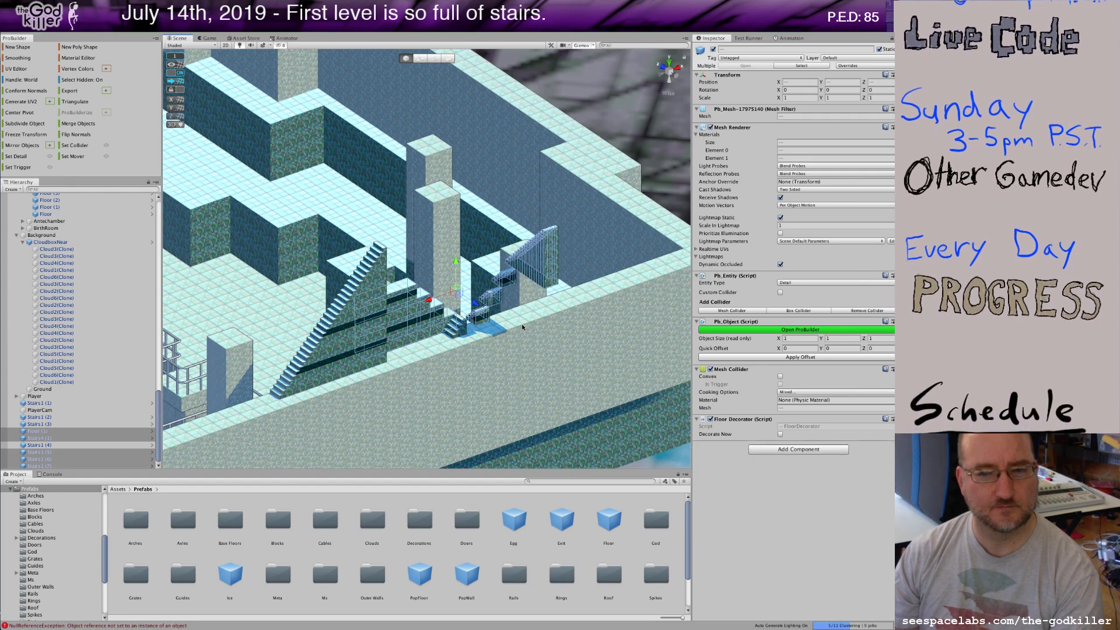
{"action": "key", "text": "super+z"}
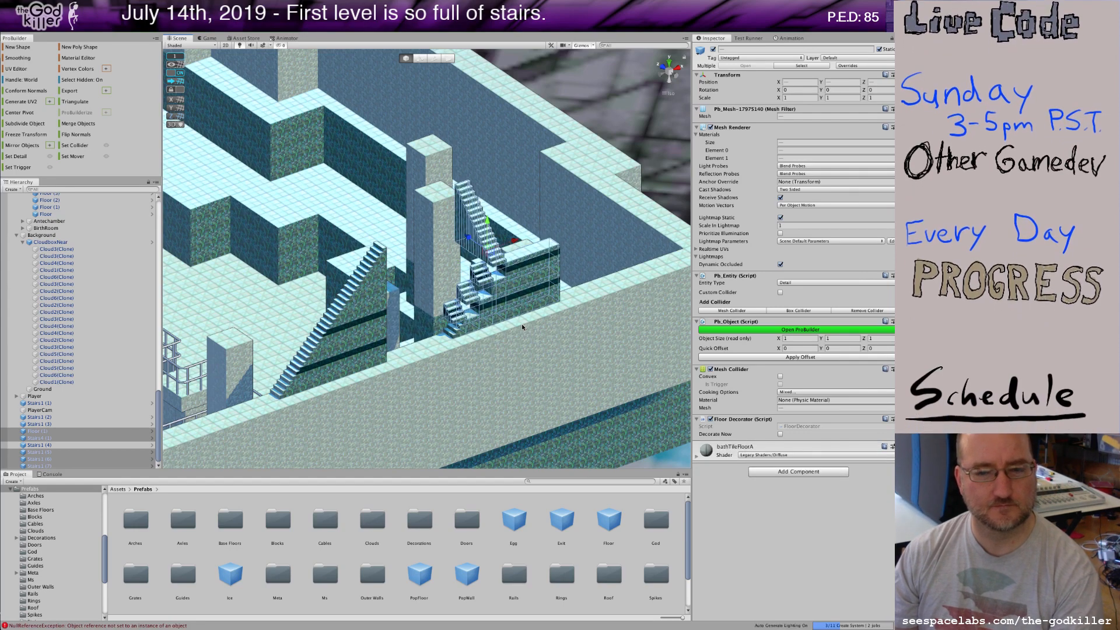
{"action": "key", "text": "super+z"}
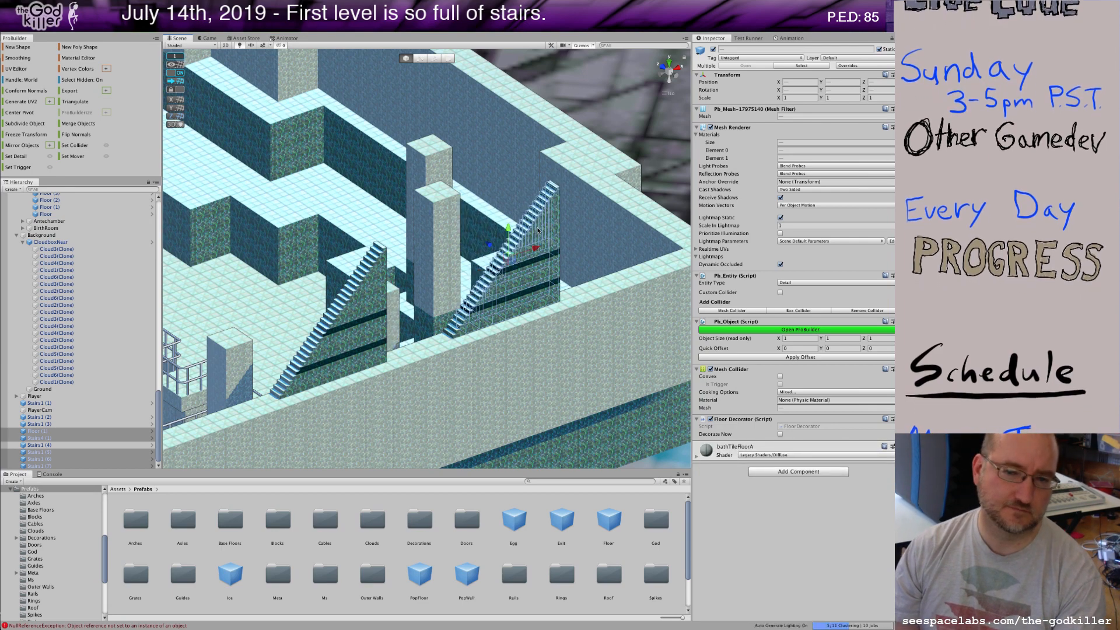
- Select only the copied staircase's upper flight and set its Y rotation to 270
{"action": "left_click", "coordinate": [538, 230]}
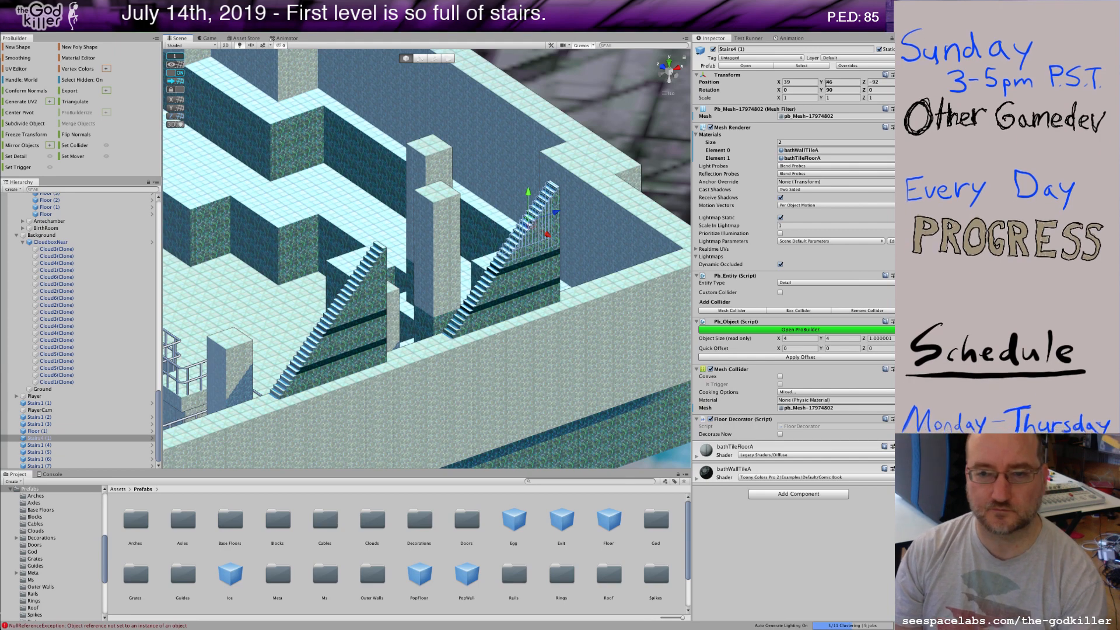
{"action": "left_click", "coordinate": [831, 89]}
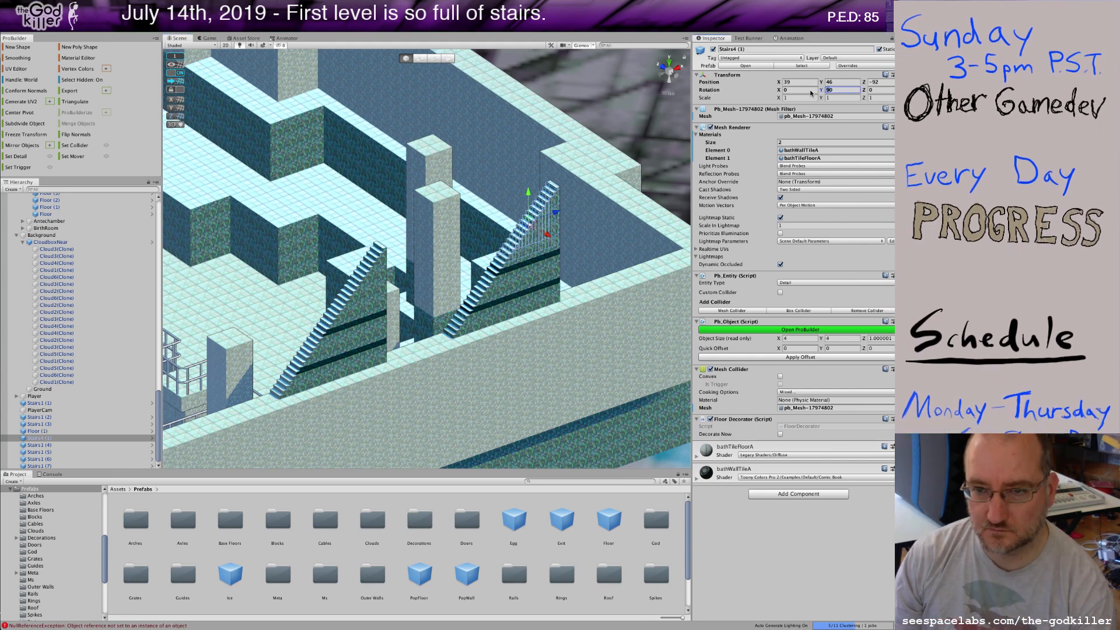
{"action": "type", "text": "20"}
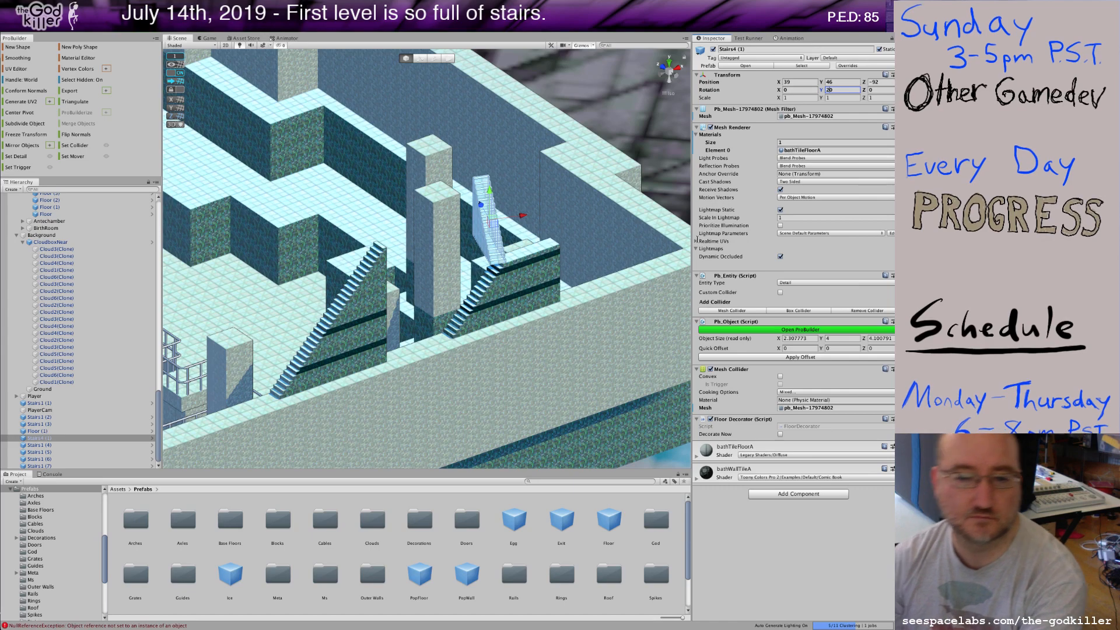
{"action": "key", "text": "BackSpace"}
{"action": "type", "text": "70"}
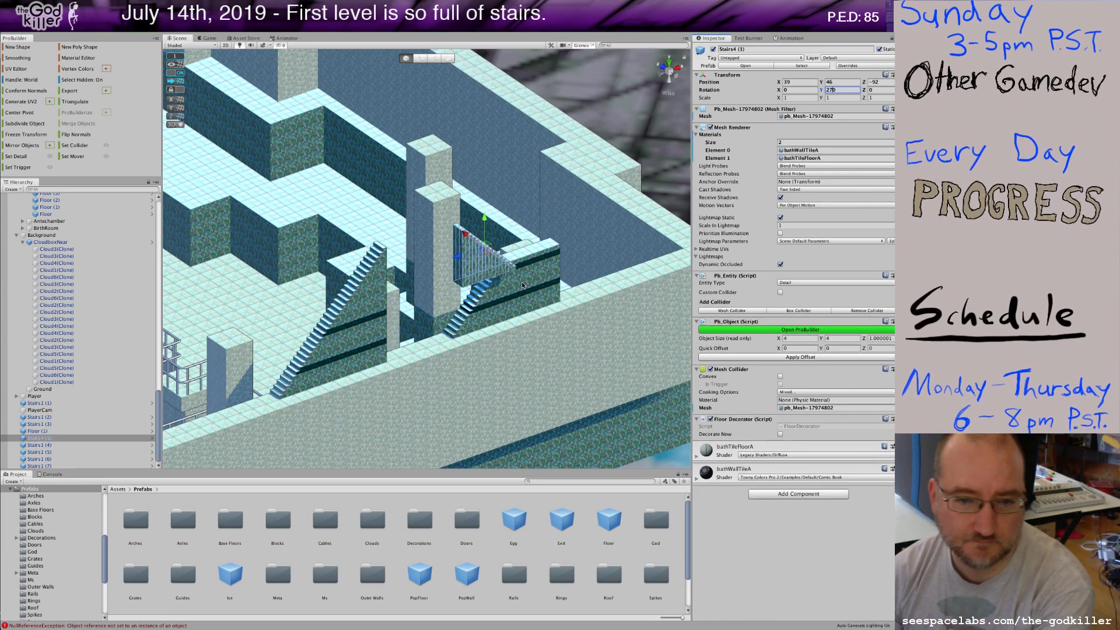
- Set the Y rotation of the single step directly below the copied staircase's upper flight to 270
{"action": "middle_click_drag", "start_coordinate": [520, 316], "coordinate": [461, 242]}
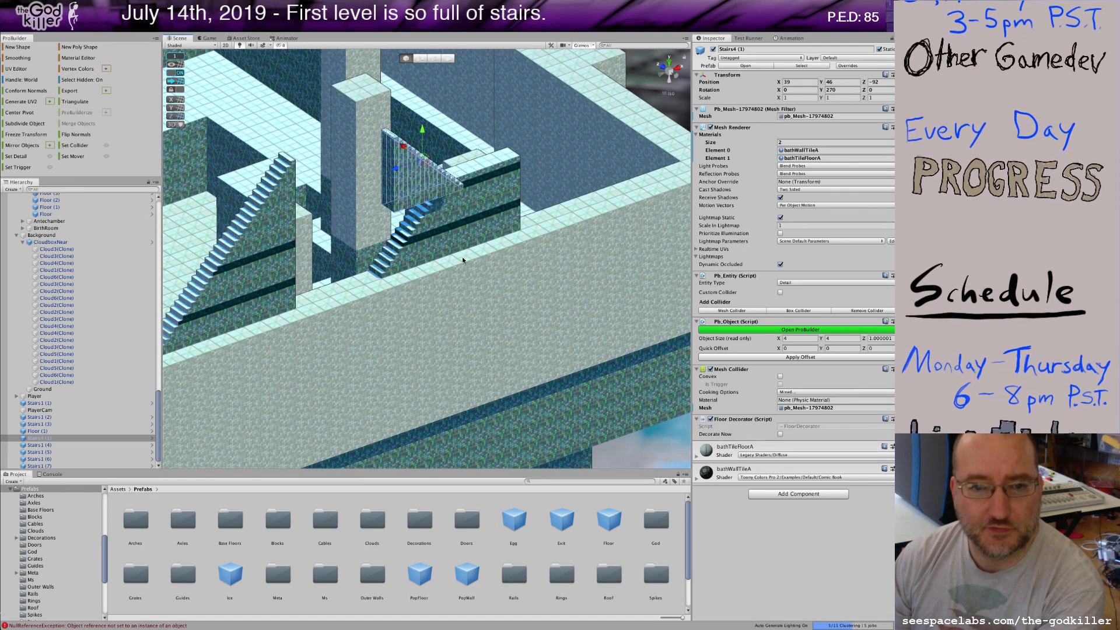
{"action": "scroll", "coordinate": [463, 257], "scroll_direction": "up", "scroll_amount": 6}
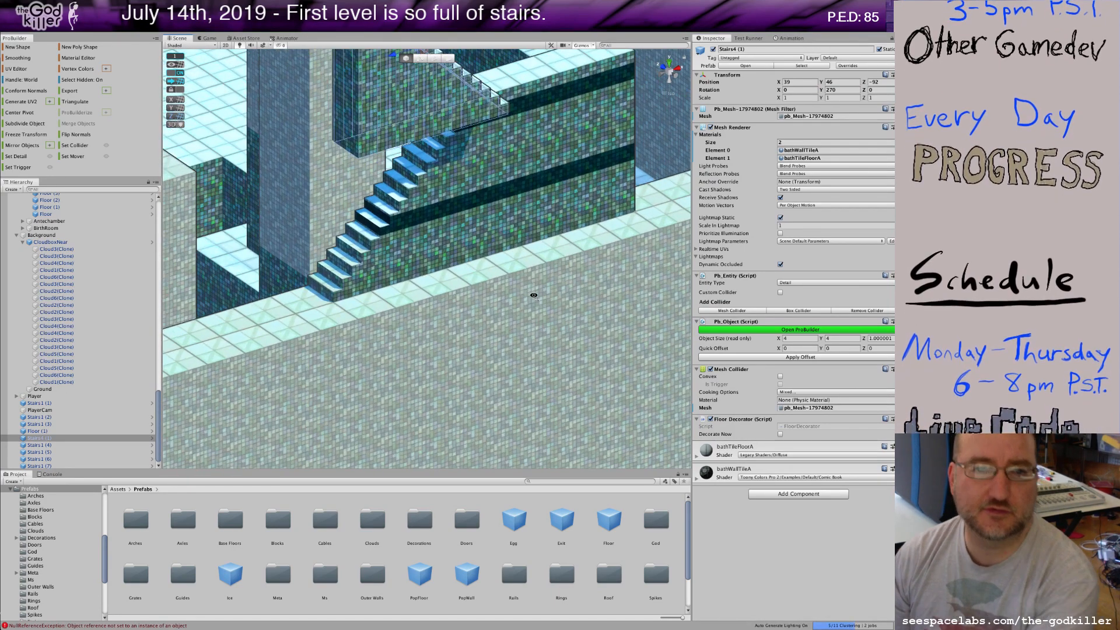
{"action": "left_click_drag", "start_coordinate": [573, 294], "coordinate": [528, 295], "text": "alt"}
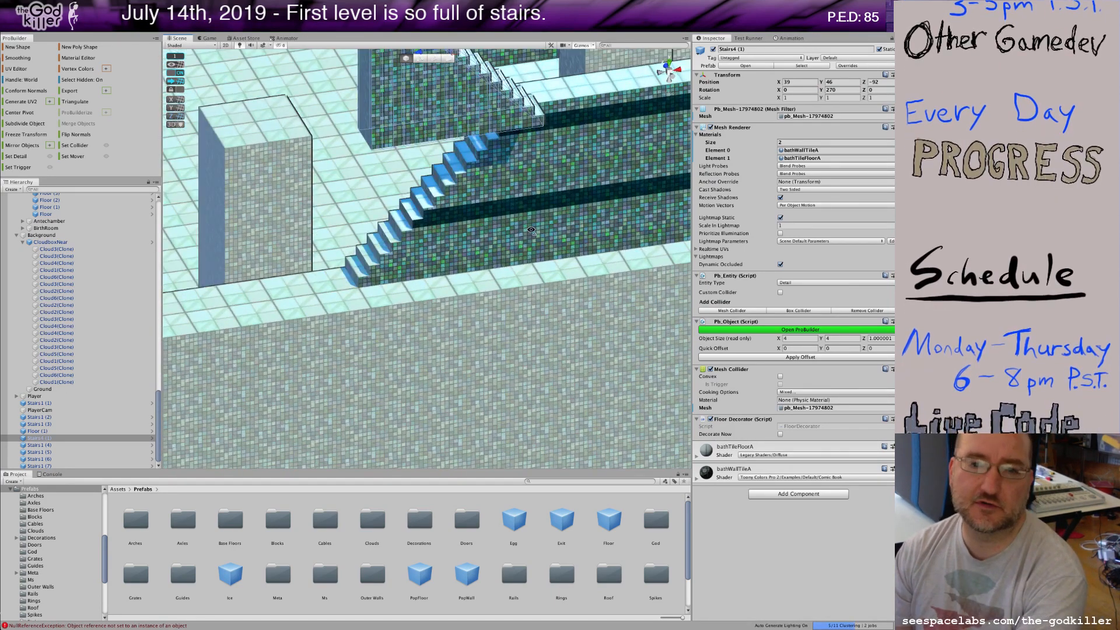
{"action": "left_click", "coordinate": [509, 145]}
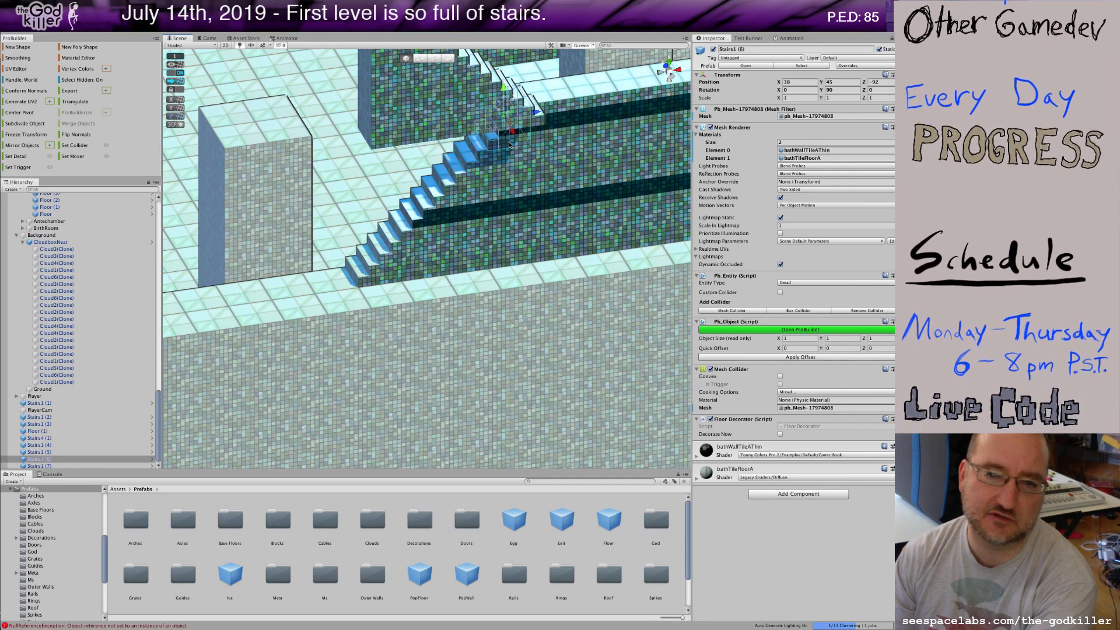
{"action": "left_click", "coordinate": [836, 91]}
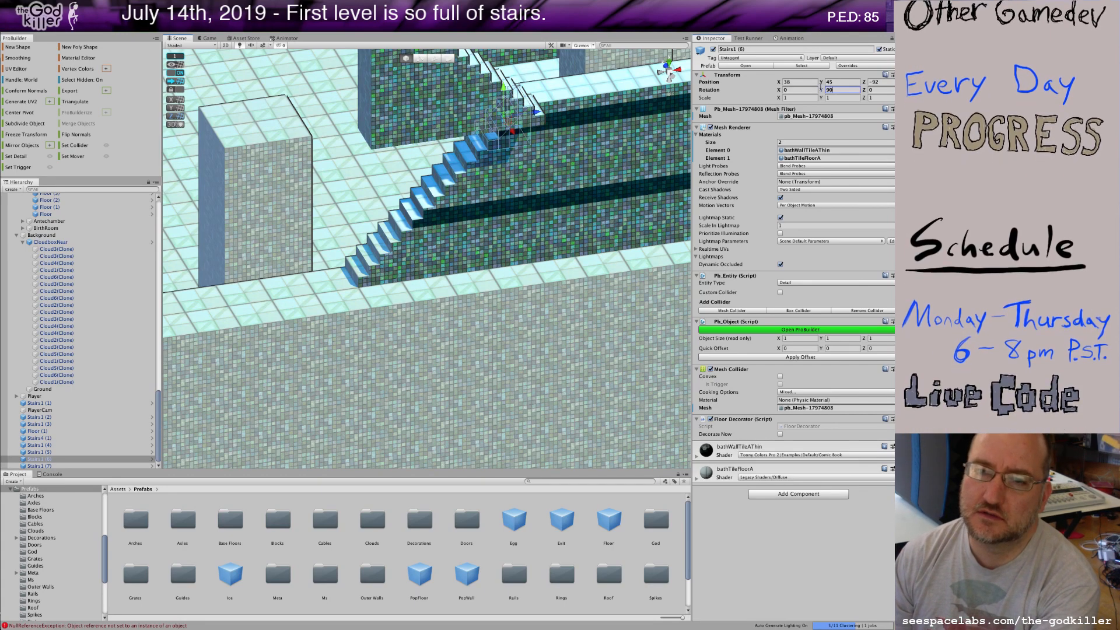
{"action": "type", "text": "270"}
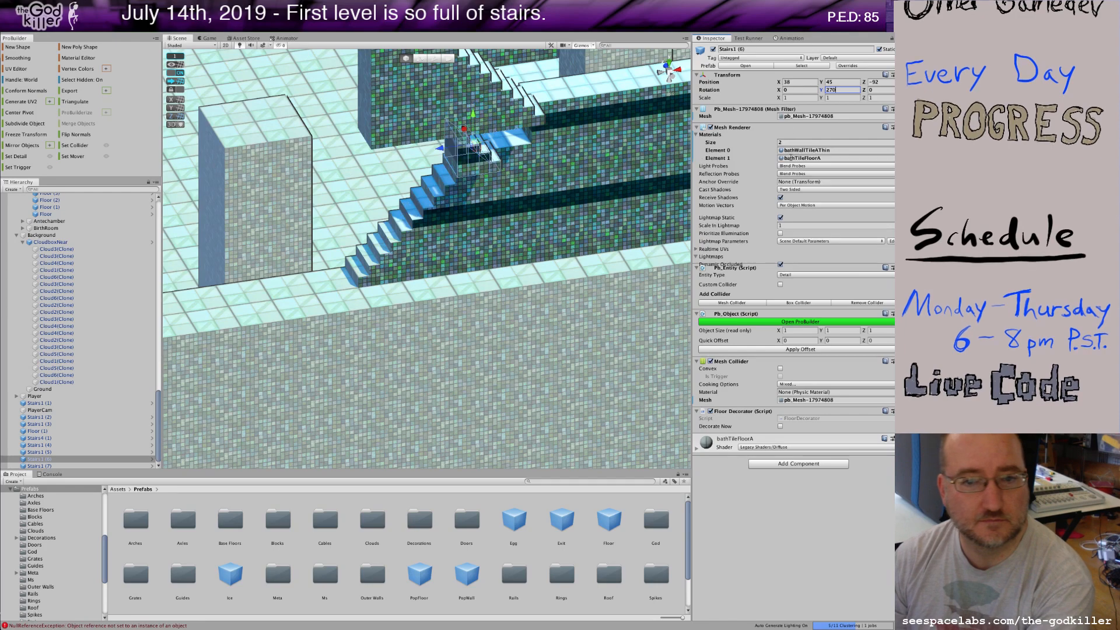
{"action": "key", "text": "Return"}
- Set the Y rotation of the copied staircase's two middle steps, at X 37 and X 36, to 270
{"action": "left_click", "coordinate": [455, 193]}
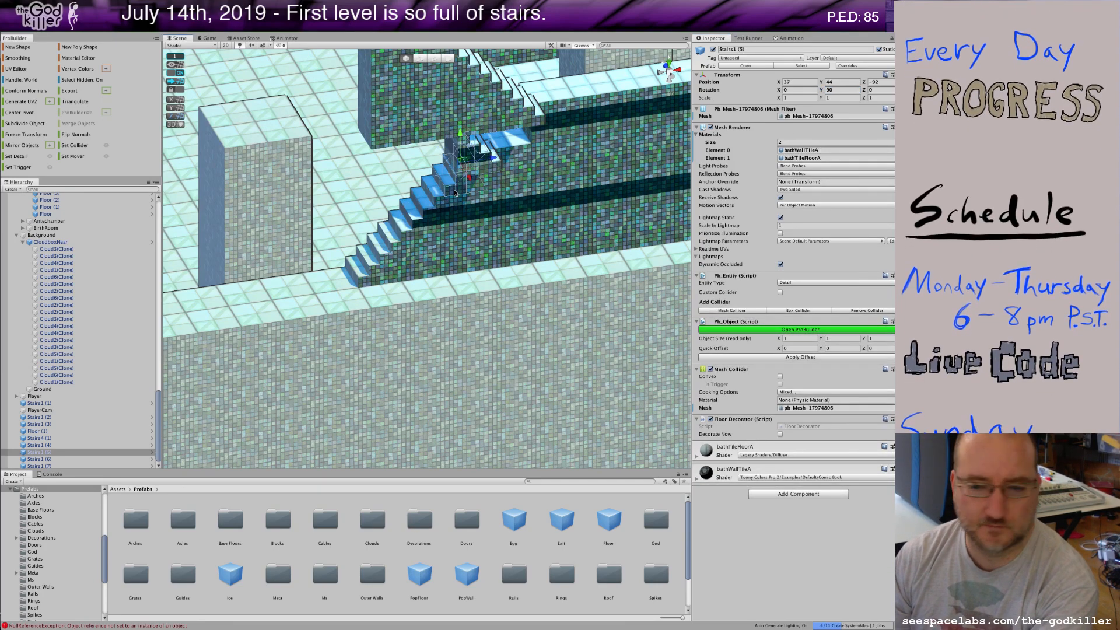
{"action": "left_click", "coordinate": [829, 90]}
{"action": "type", "text": "27"}
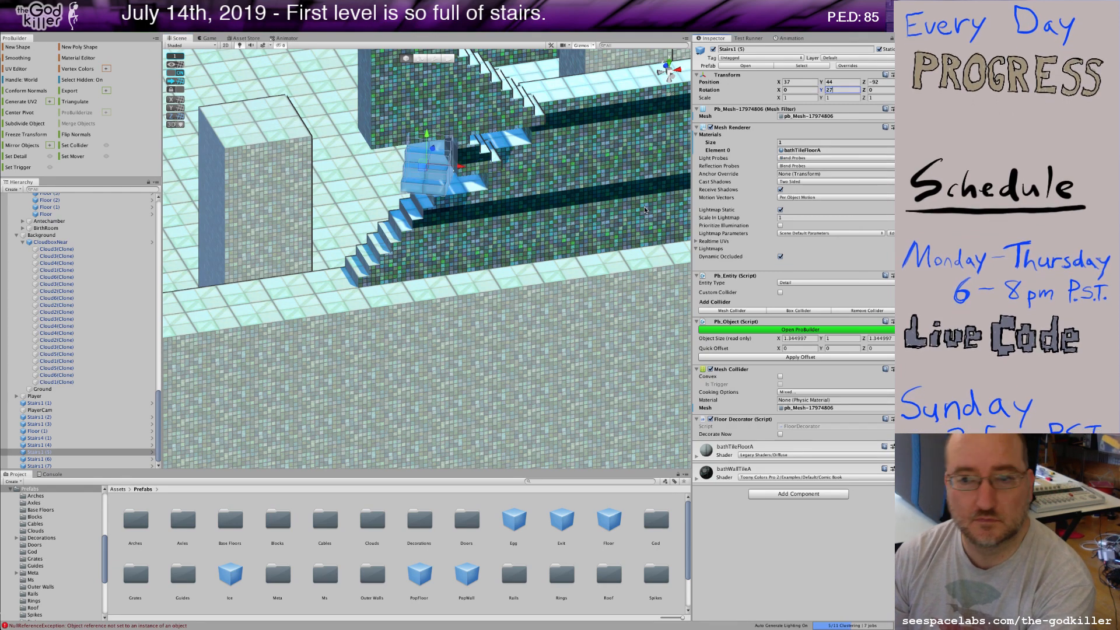
{"action": "type", "text": "0"}
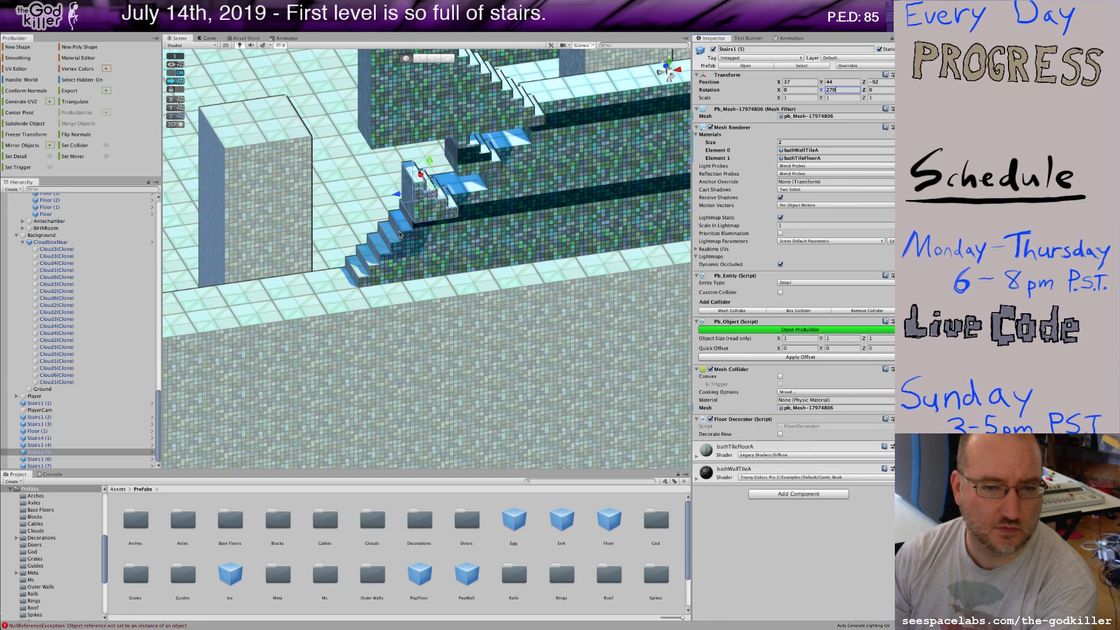
{"action": "key", "text": "Return"}
{"action": "key", "text": "Down"}
{"action": "key", "text": "Down"}
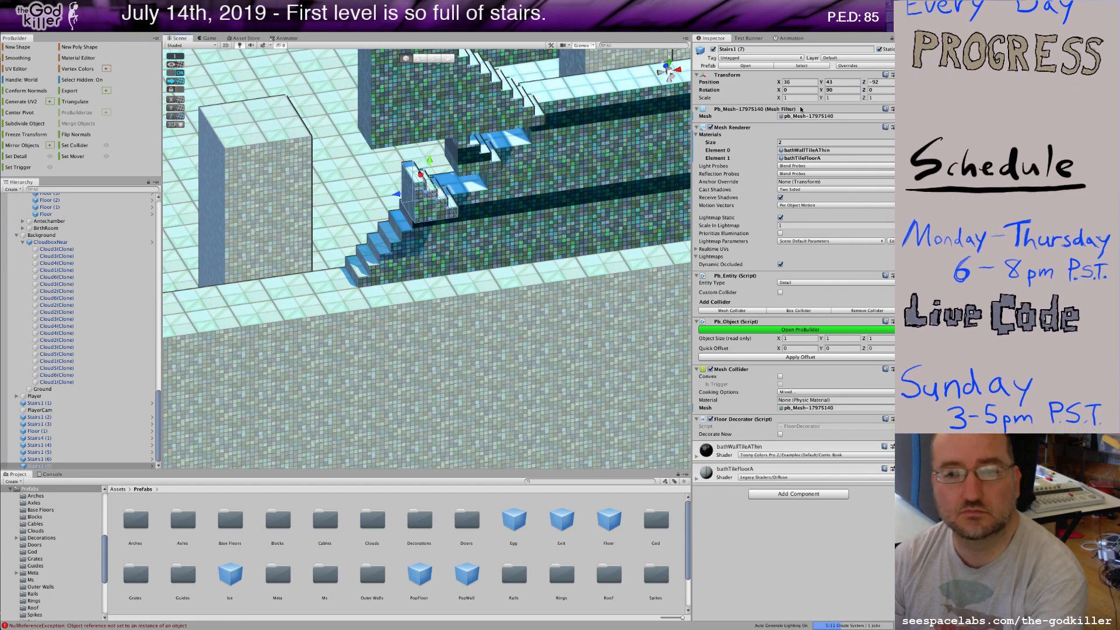
{"action": "left_click", "coordinate": [829, 89]}
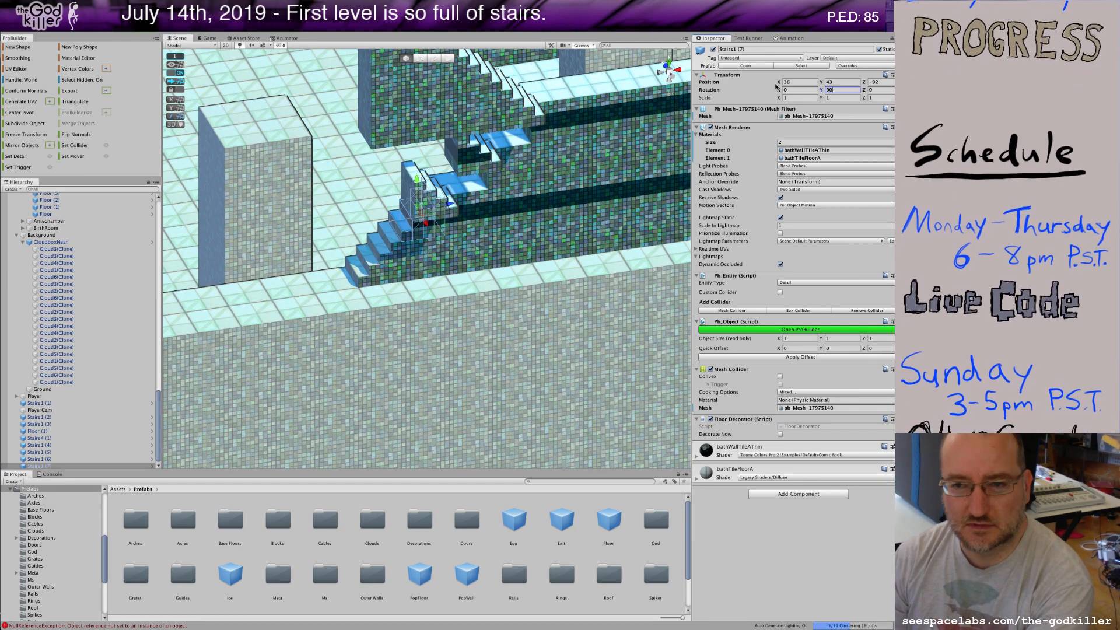
{"action": "type", "text": "270"}
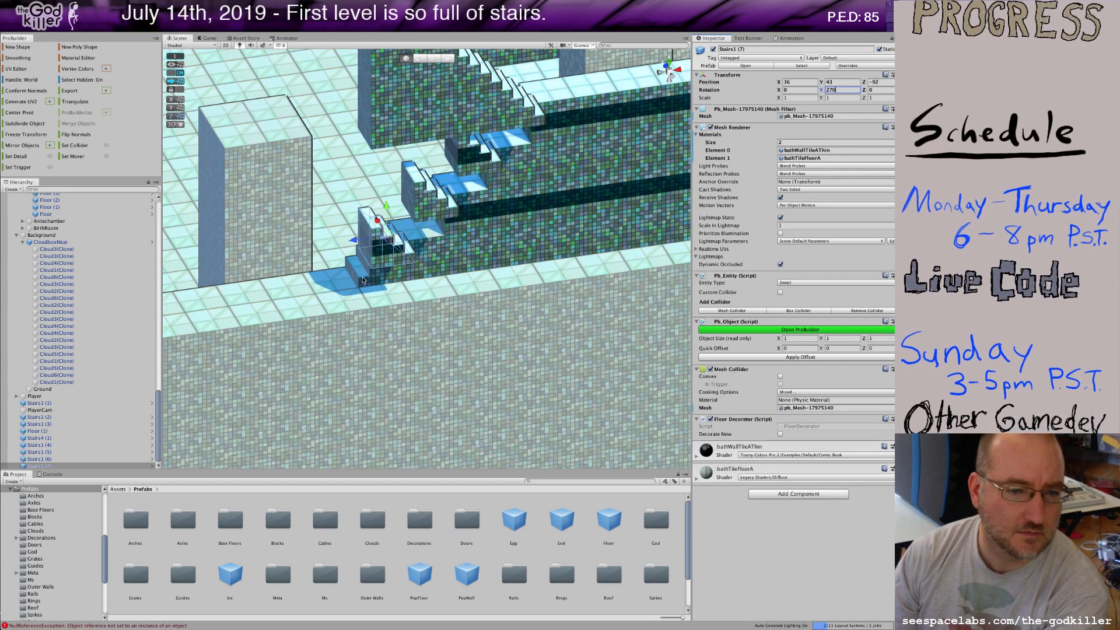
- Set the Y rotation of the copied staircase's bottom step, at X 35, to 270
{"action": "left_click", "coordinate": [363, 280]}
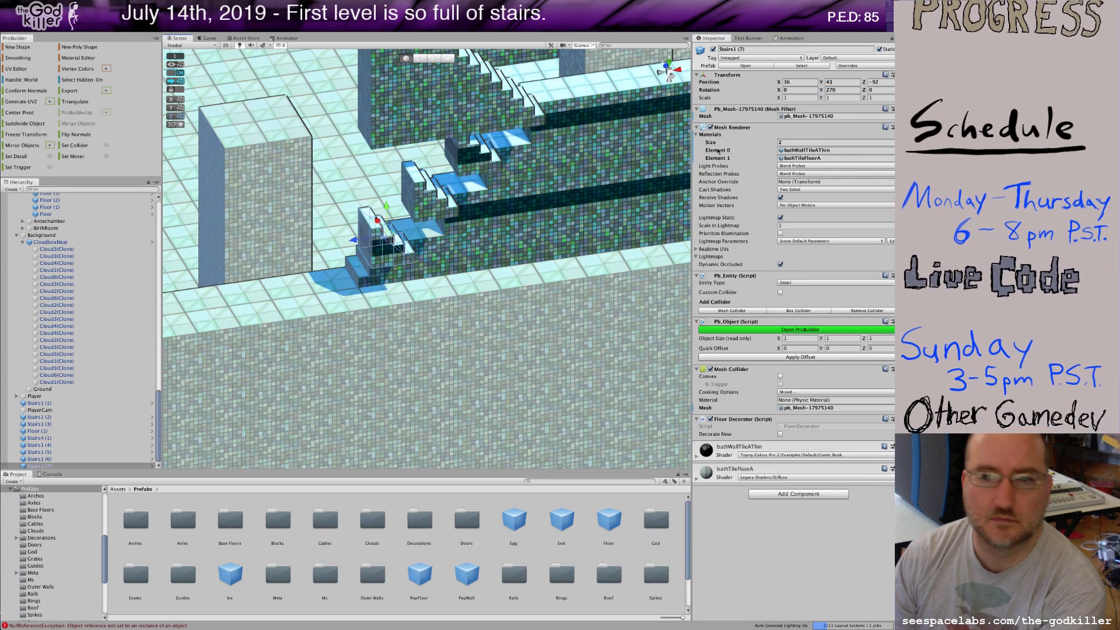
{"action": "left_click", "coordinate": [843, 89]}
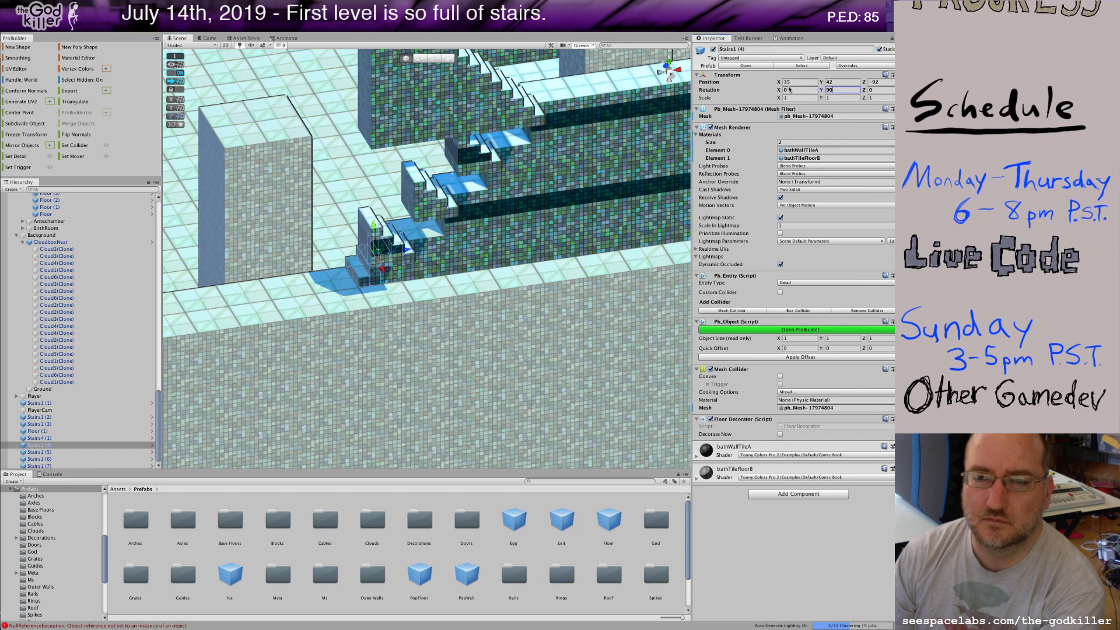
{"action": "type", "text": "270"}
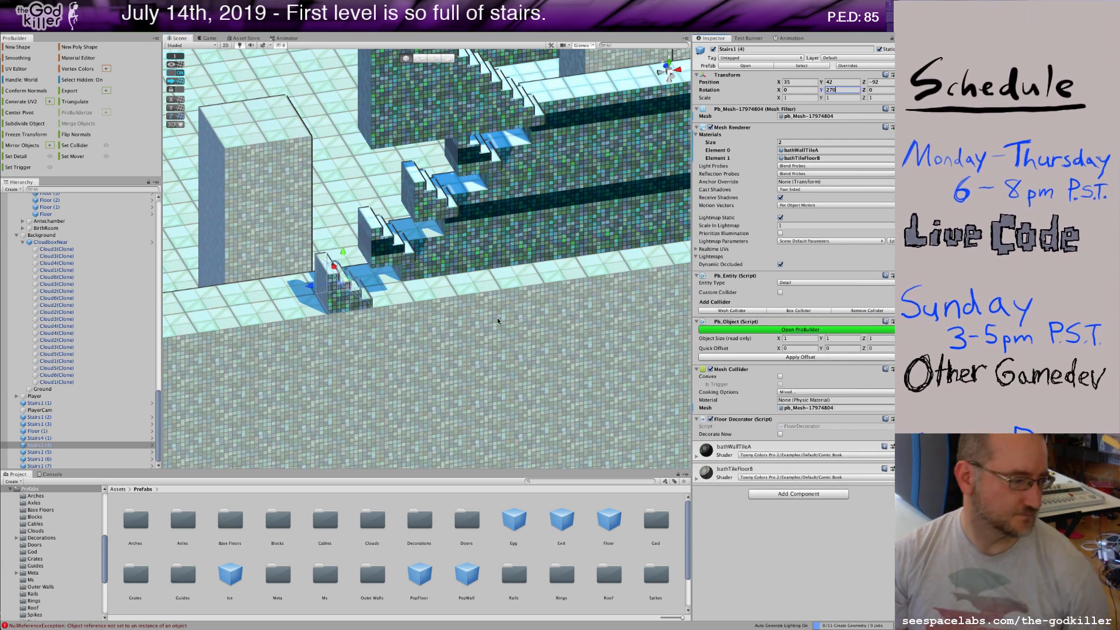
{"action": "left_click_drag", "start_coordinate": [504, 306], "coordinate": [563, 293], "text": "alt"}
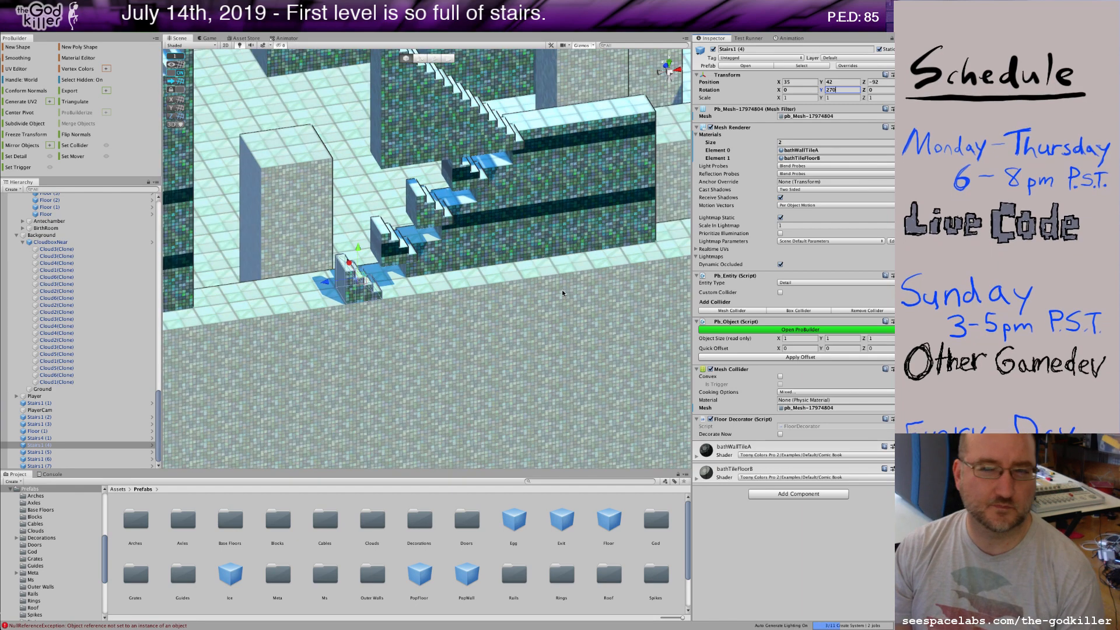
- Rotate the stepped Floor (1) wall block beside the staircase to 180 degrees on Y
{"action": "middle_click_drag", "start_coordinate": [555, 283], "coordinate": [517, 342]}
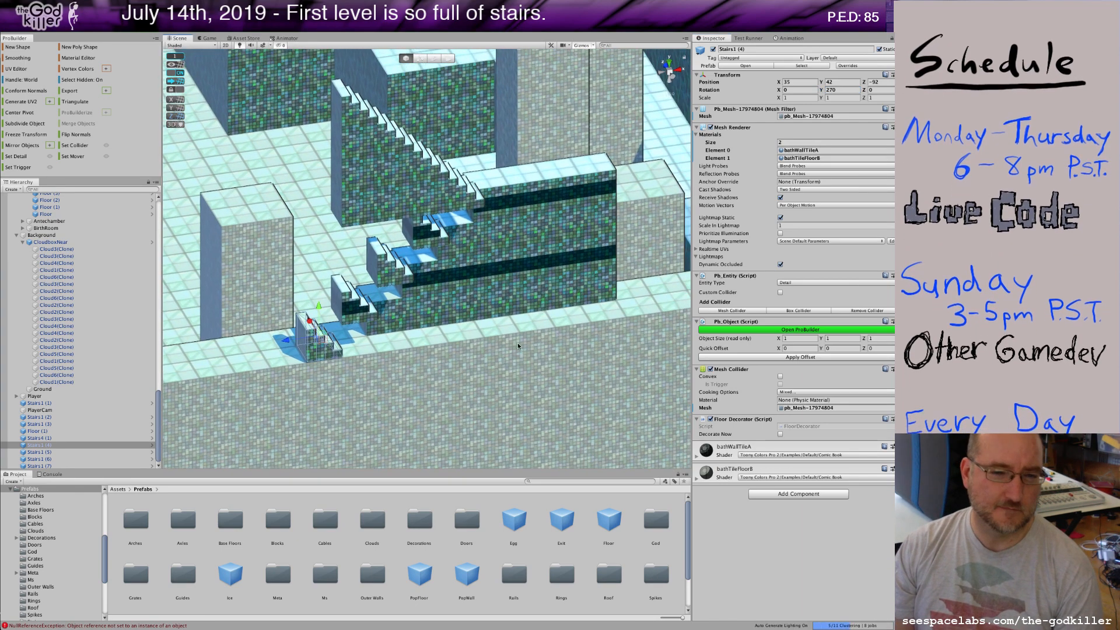
{"action": "left_click", "coordinate": [582, 231]}
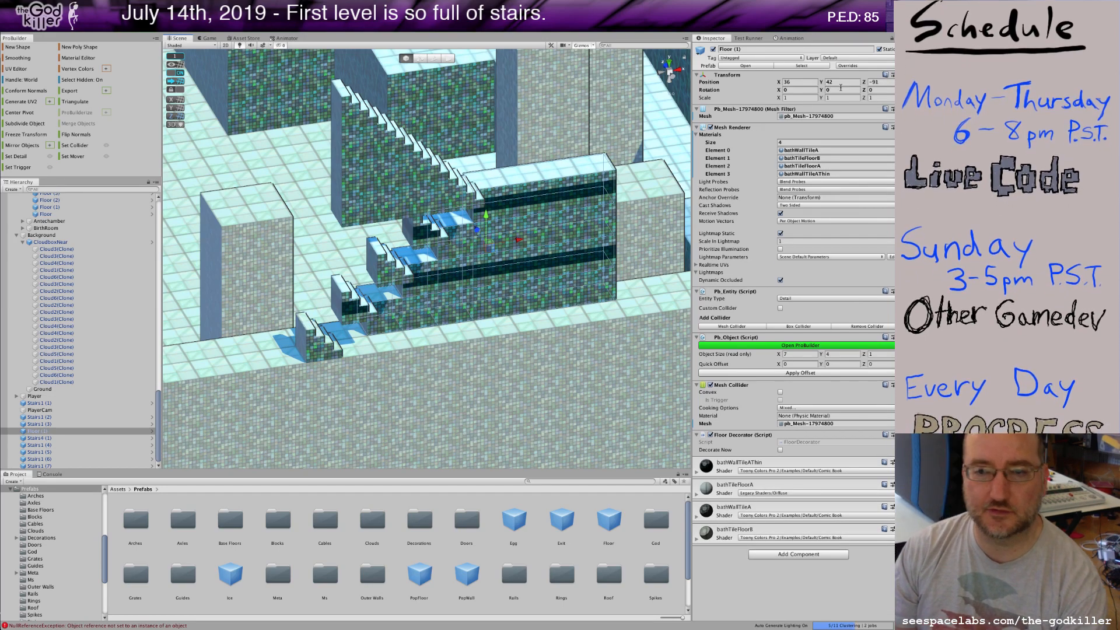
{"action": "left_click", "coordinate": [837, 89]}
{"action": "type", "text": "1"}
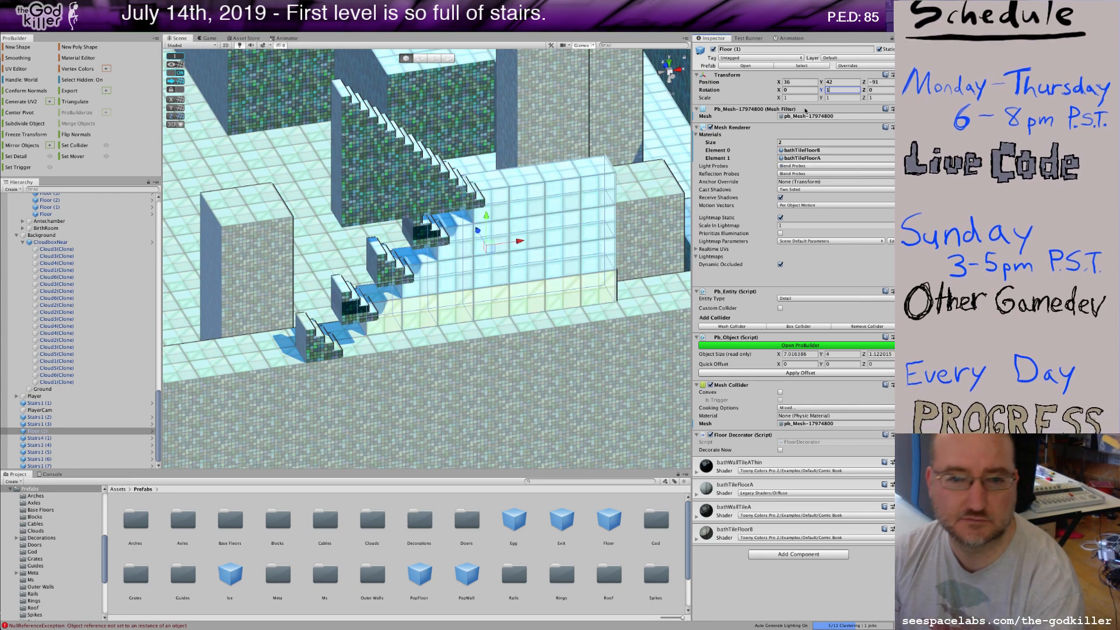
{"action": "type", "text": "80"}
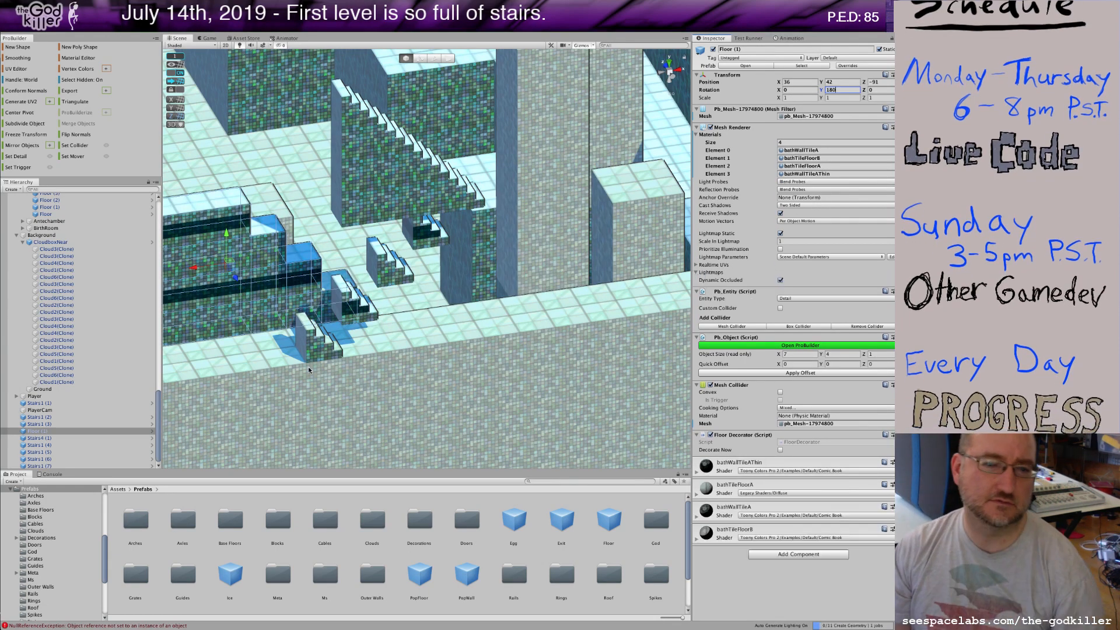
{"action": "scroll", "coordinate": [309, 369], "scroll_direction": "down", "scroll_amount": 3}
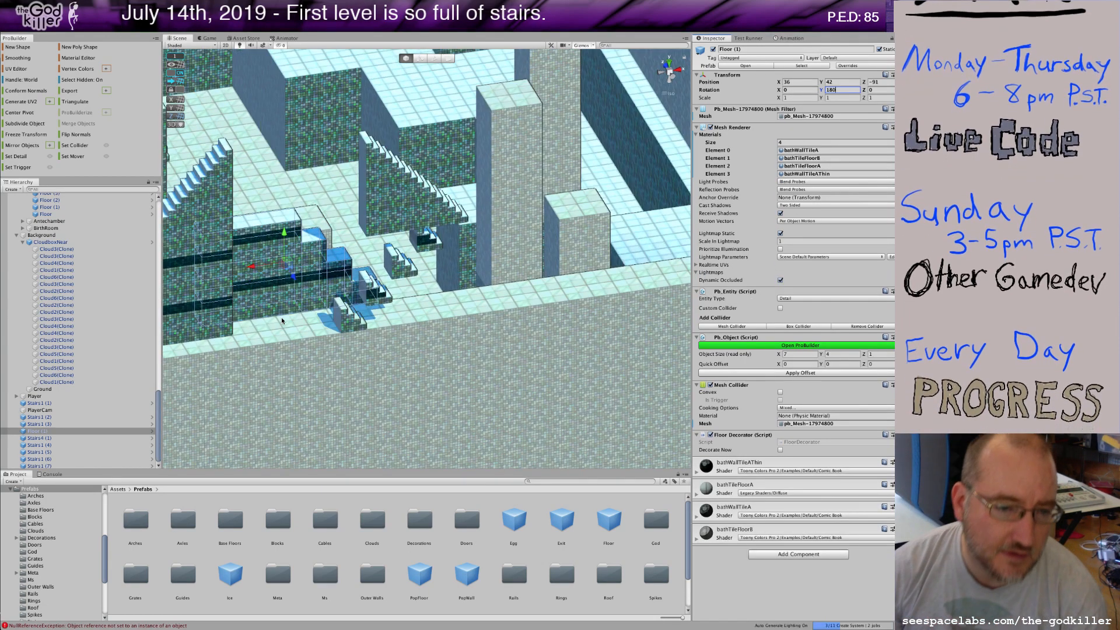
- Move the small stairs aside along X: Stairs1 (4) to 47, and both Stairs1 (7) and Stairs1 (5) to 45
{"action": "left_click", "coordinate": [349, 326]}
{"action": "left_click", "coordinate": [348, 326]}
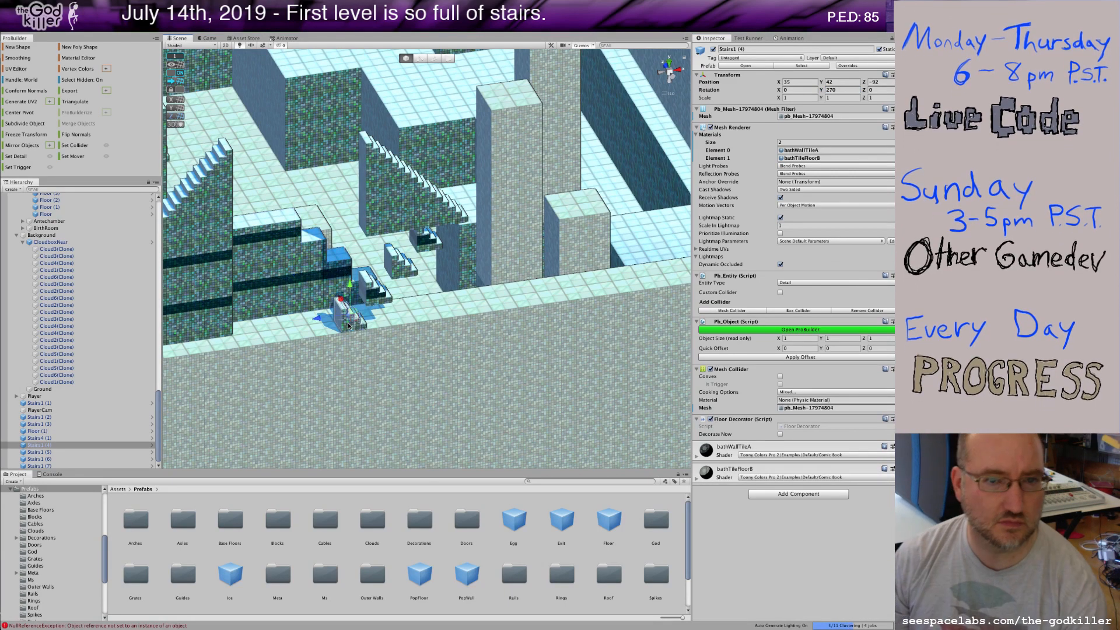
{"action": "left_click_drag", "start_coordinate": [320, 319], "coordinate": [636, 293]}
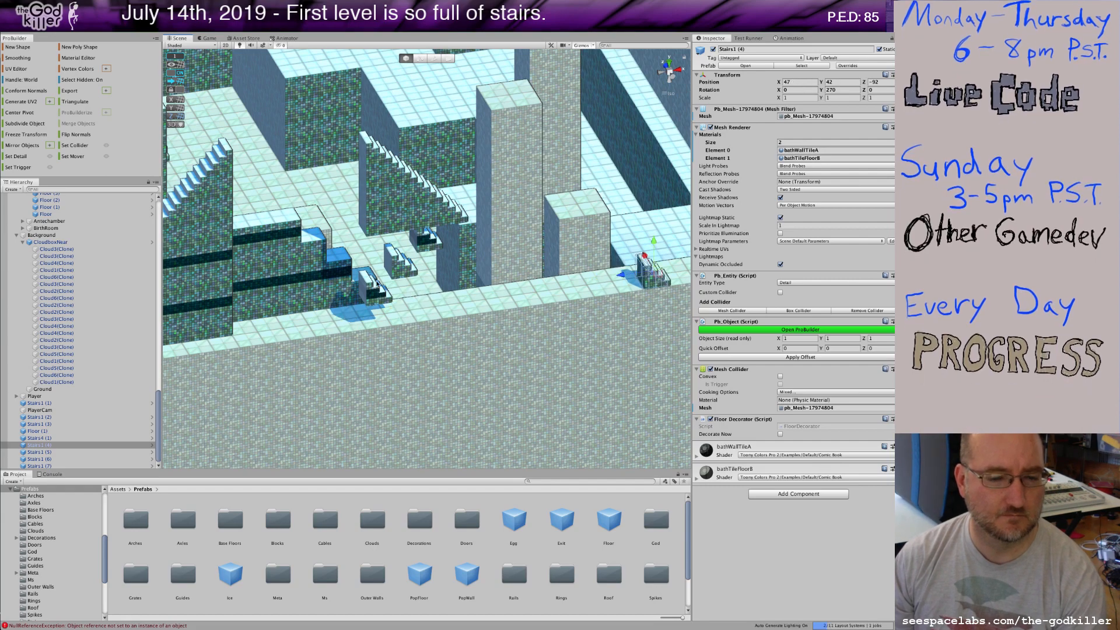
{"action": "left_click", "coordinate": [375, 298]}
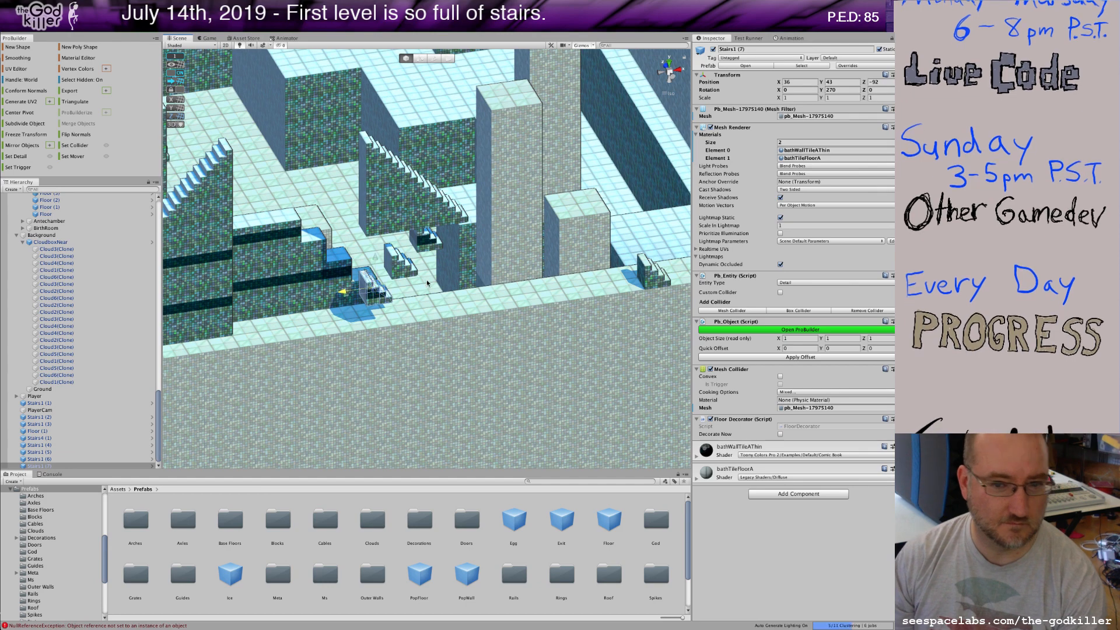
{"action": "left_click_drag", "start_coordinate": [427, 283], "coordinate": [571, 259]}
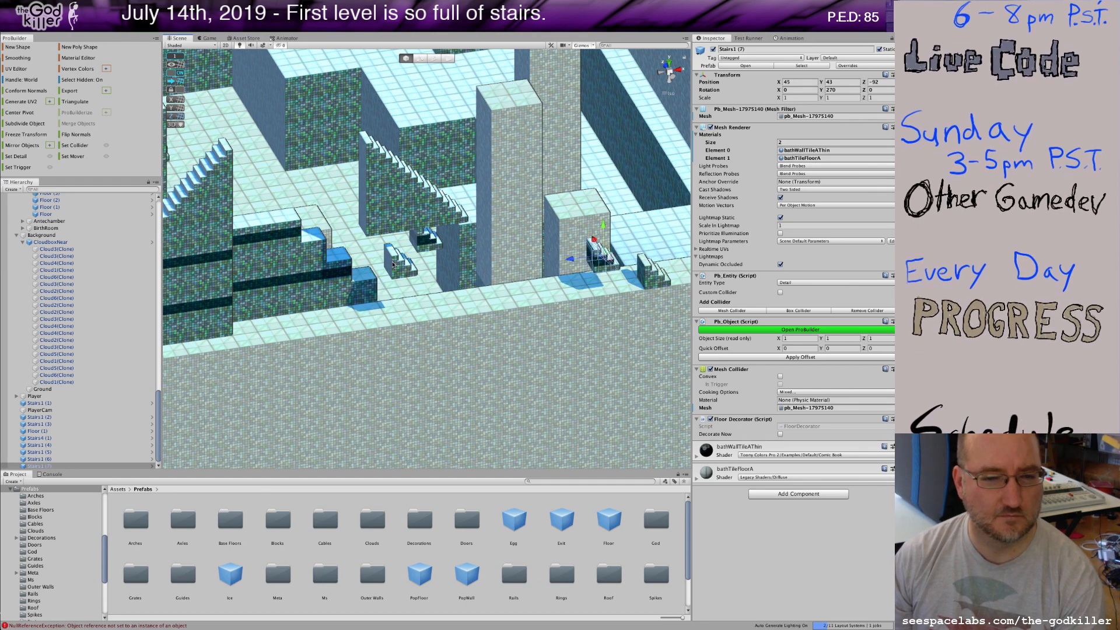
{"action": "left_click", "coordinate": [373, 272]}
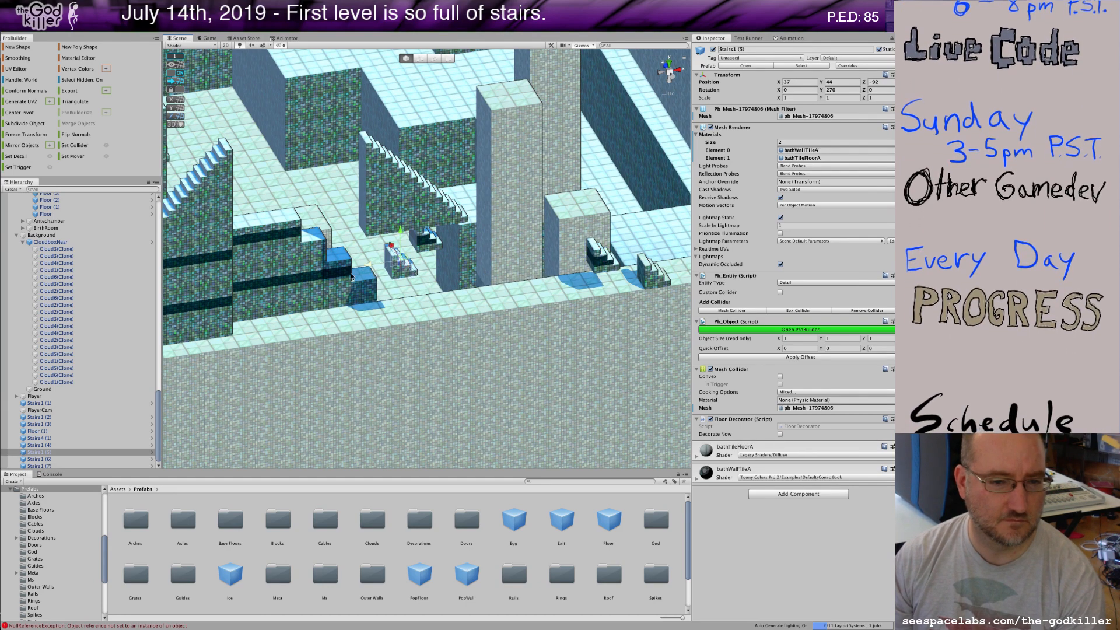
{"action": "left_click_drag", "start_coordinate": [373, 265], "coordinate": [572, 248]}
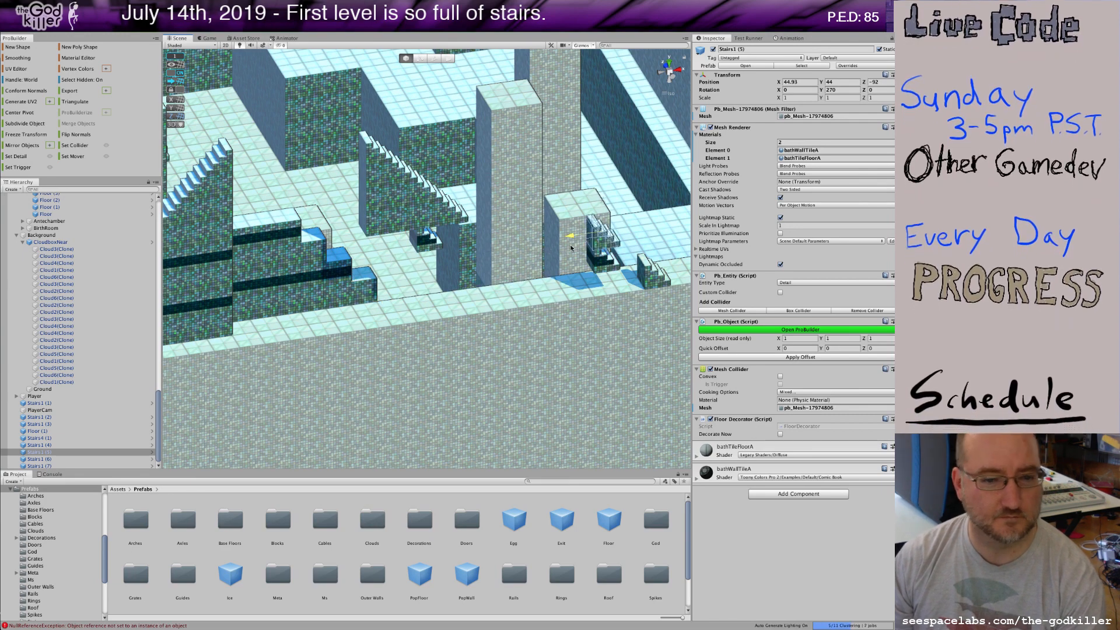
- Reposition the rotated Floor (1) wall block to X 38, Z -92
{"action": "left_click", "coordinate": [299, 307]}
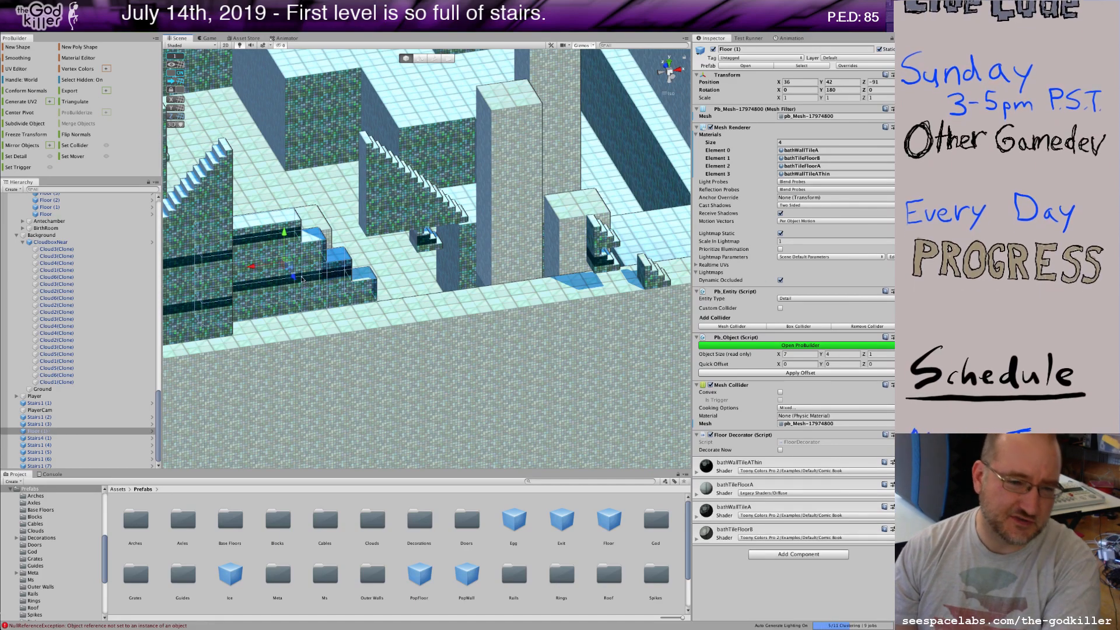
{"action": "left_click_drag", "start_coordinate": [290, 277], "coordinate": [300, 290]}
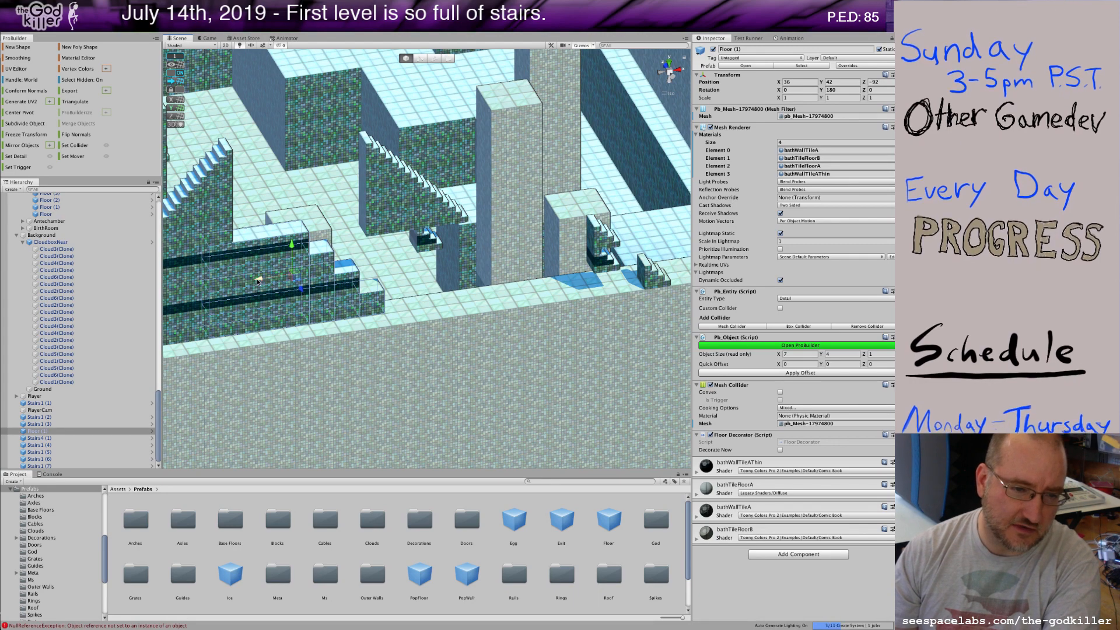
{"action": "left_click_drag", "start_coordinate": [272, 278], "coordinate": [315, 271]}
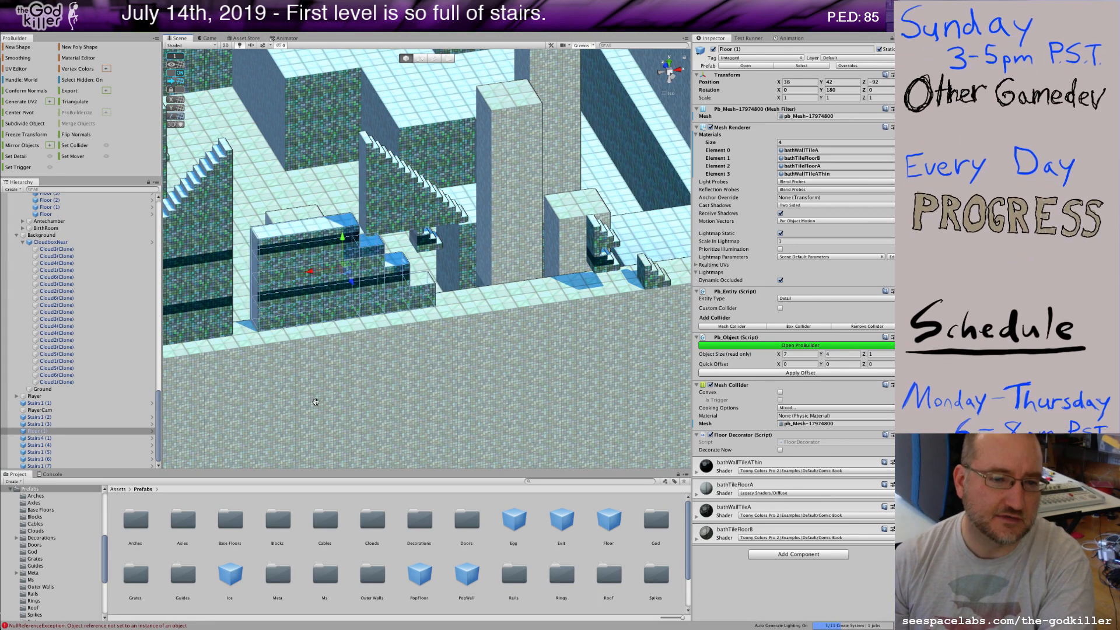
- Move the large Stairs4 (1) flight onto the stepped wall block at X 35, Z -91
{"action": "middle_click_drag", "start_coordinate": [316, 402], "coordinate": [298, 460]}
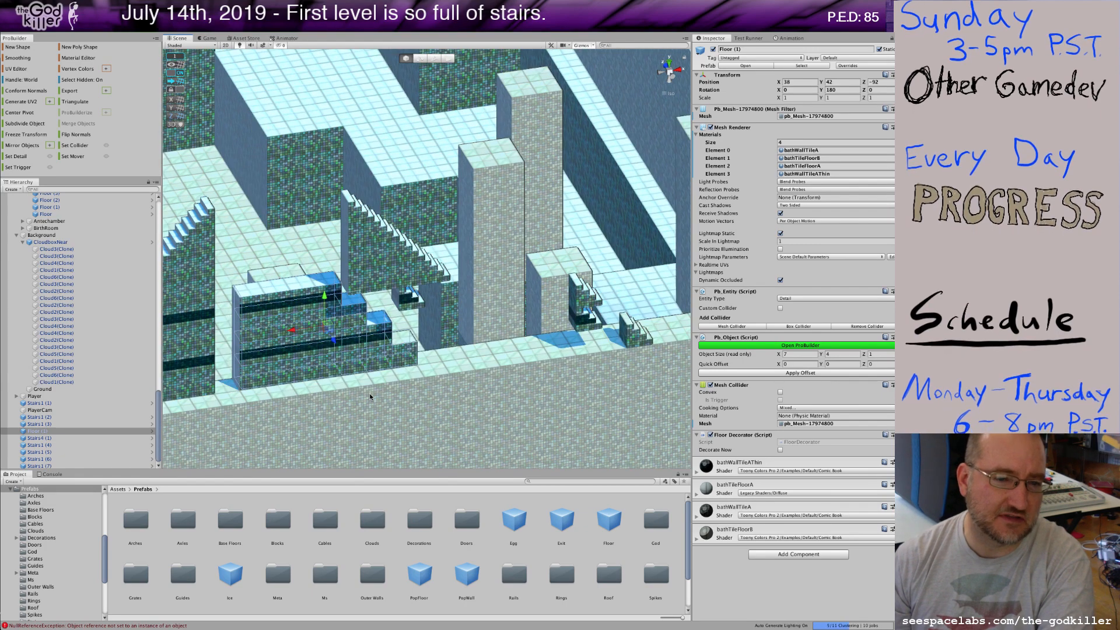
{"action": "left_click_drag", "start_coordinate": [369, 396], "coordinate": [354, 398], "text": "alt"}
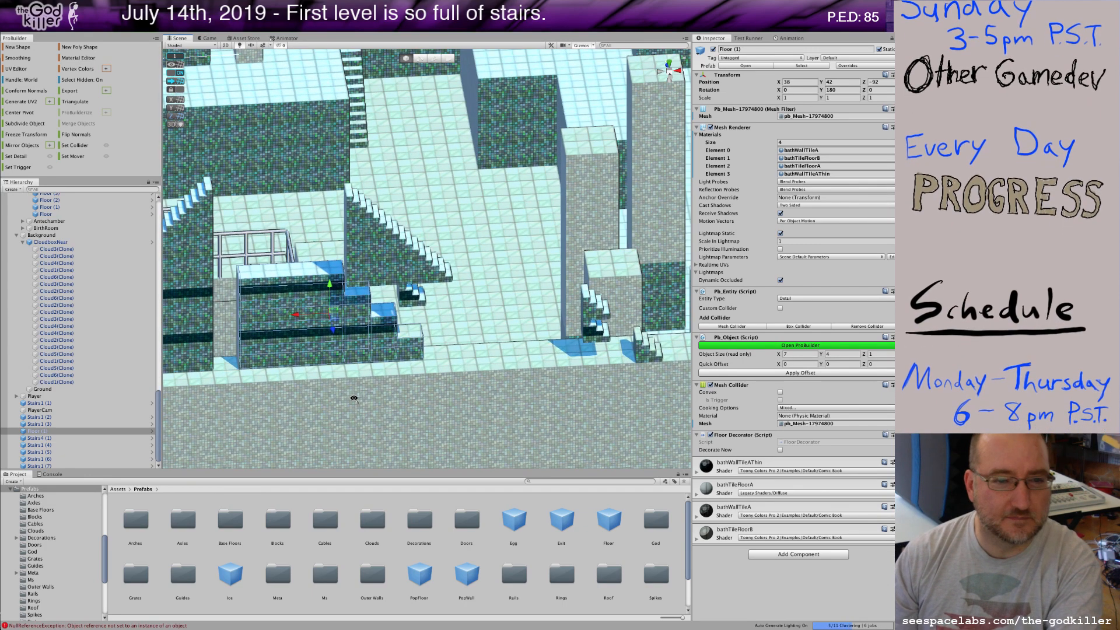
{"action": "left_click", "coordinate": [397, 254]}
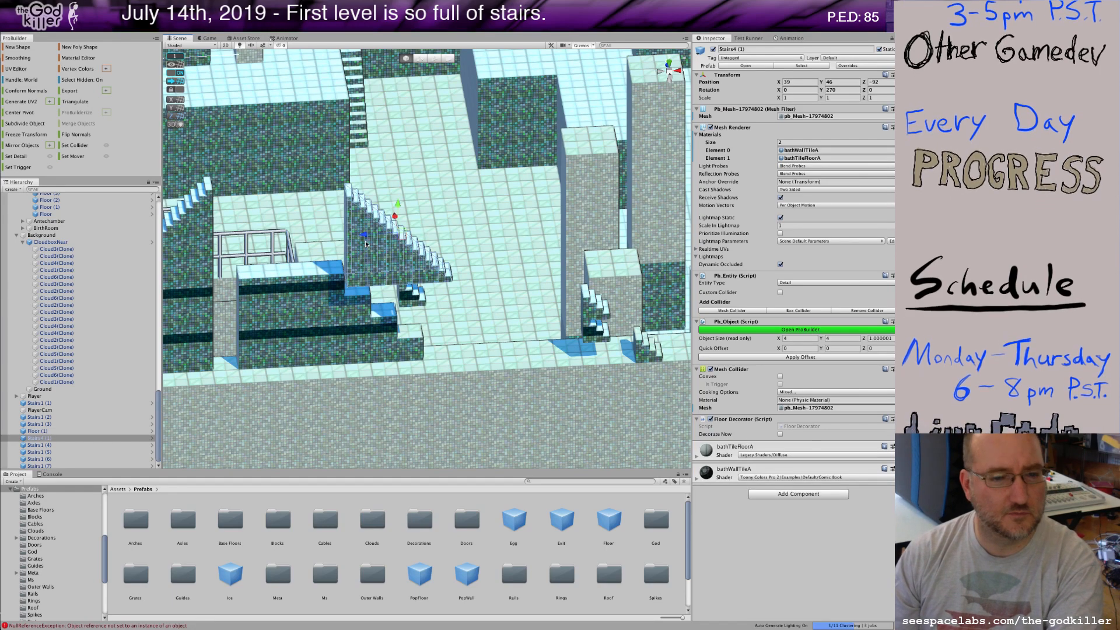
{"action": "left_click_drag", "start_coordinate": [366, 244], "coordinate": [245, 252]}
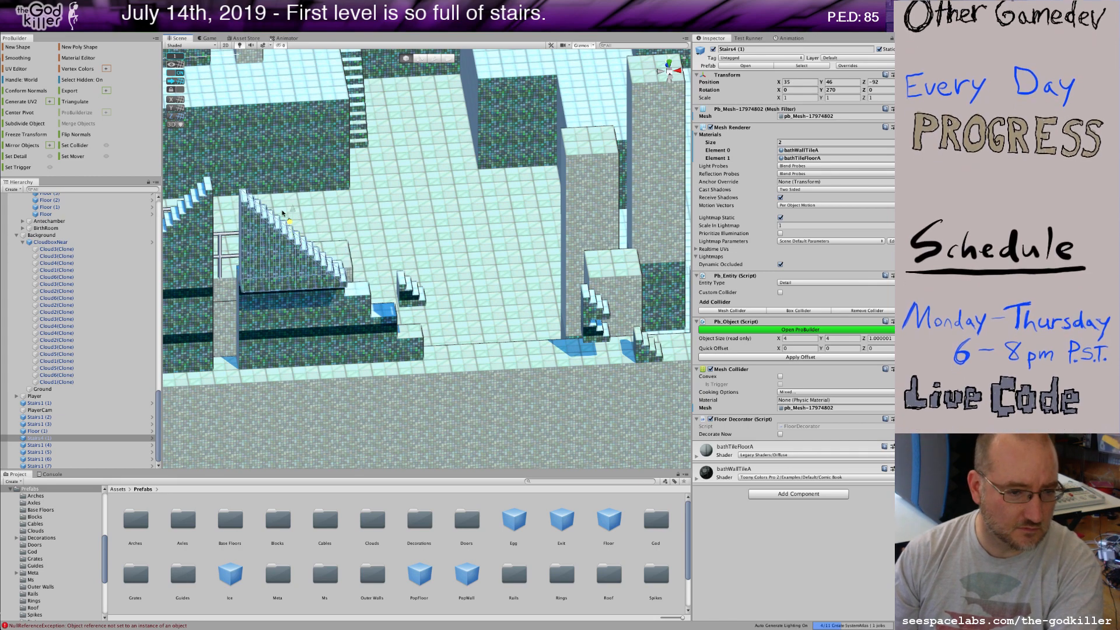
{"action": "left_click_drag", "start_coordinate": [284, 214], "coordinate": [282, 210]}
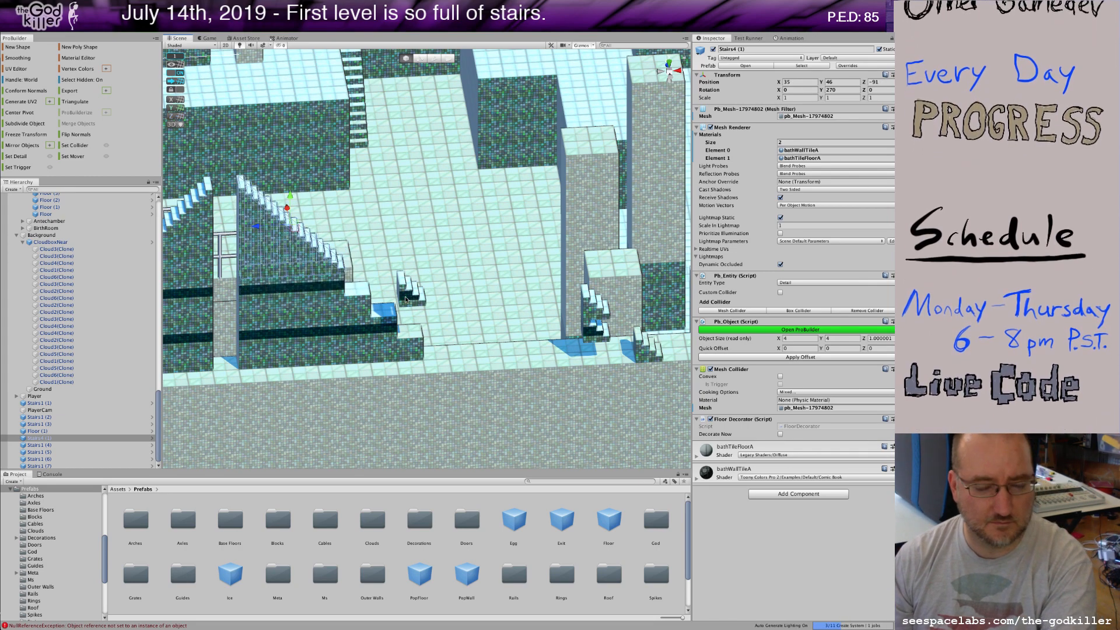
- Fit Stairs1 (6) directly below the large flight, and place Stairs1 (5) below it at X 37, Z -91
{"action": "left_click", "coordinate": [407, 300]}
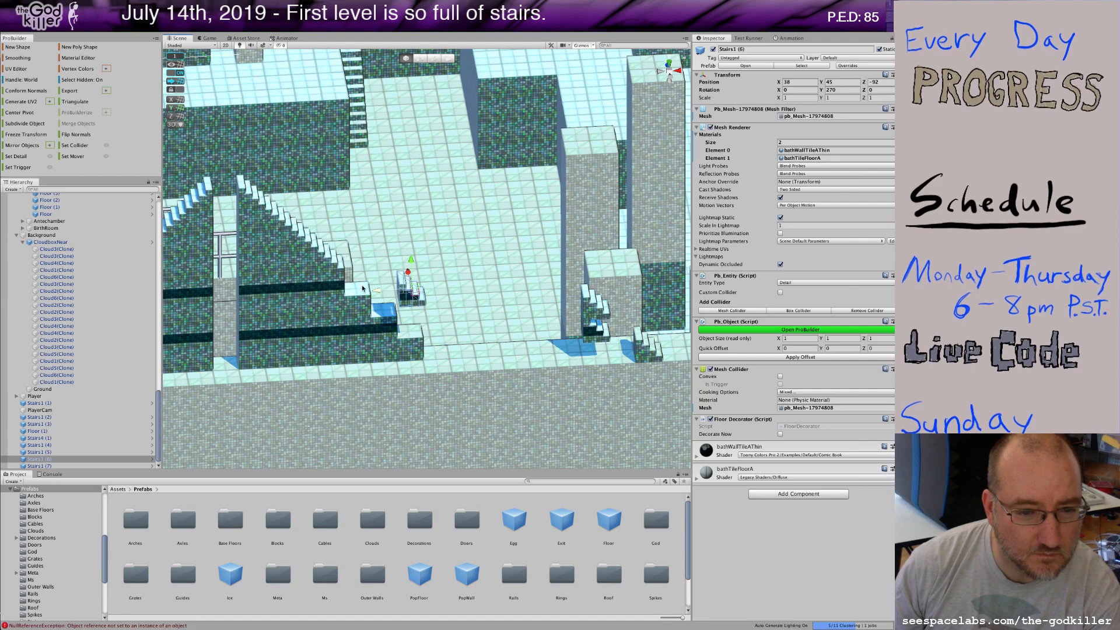
{"action": "mouse_move", "coordinate": [371, 291]}
{"action": "left_mouse_down"}
{"action": "mouse_move", "coordinate": [345, 295]}
{"action": "mouse_move", "coordinate": [368, 273]}
{"action": "left_mouse_up"}
{"action": "left_click", "coordinate": [591, 309]}
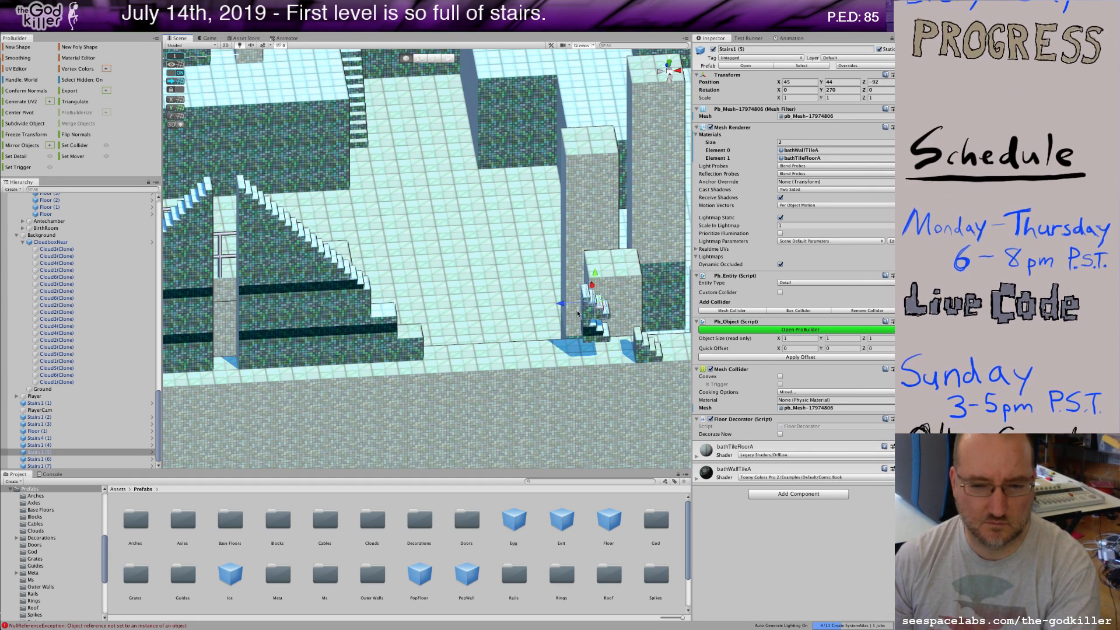
{"action": "left_click_drag", "start_coordinate": [496, 306], "coordinate": [380, 284]}
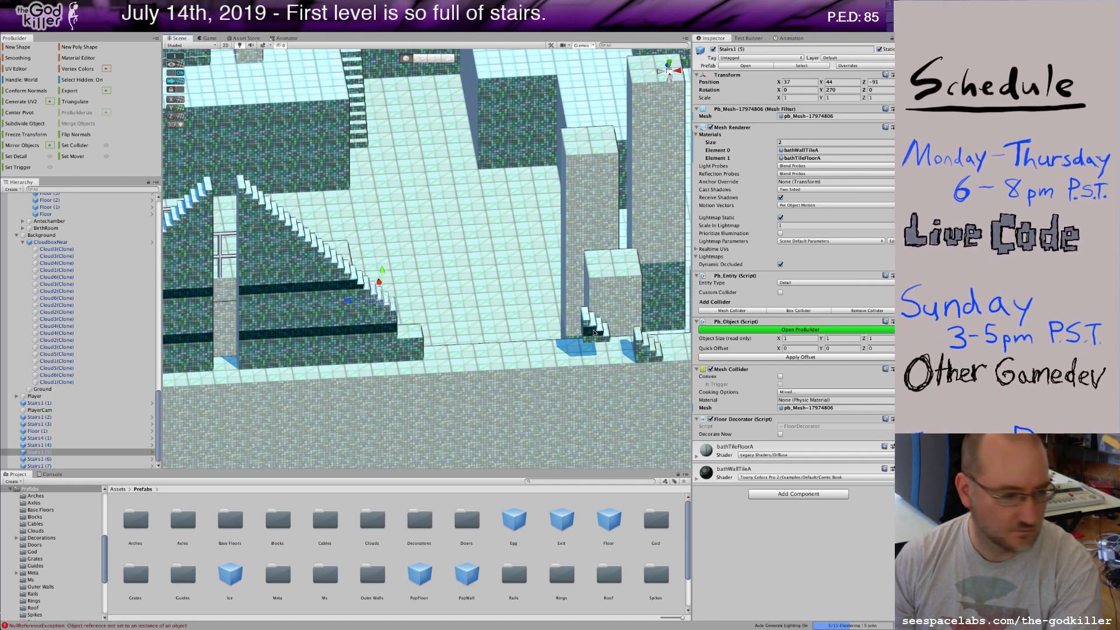
- Complete the bottom of the flight with Stairs1 (7) at X 38, Z -91 and Stairs1 (4) at X 39, Z -91
{"action": "left_click", "coordinate": [594, 334]}
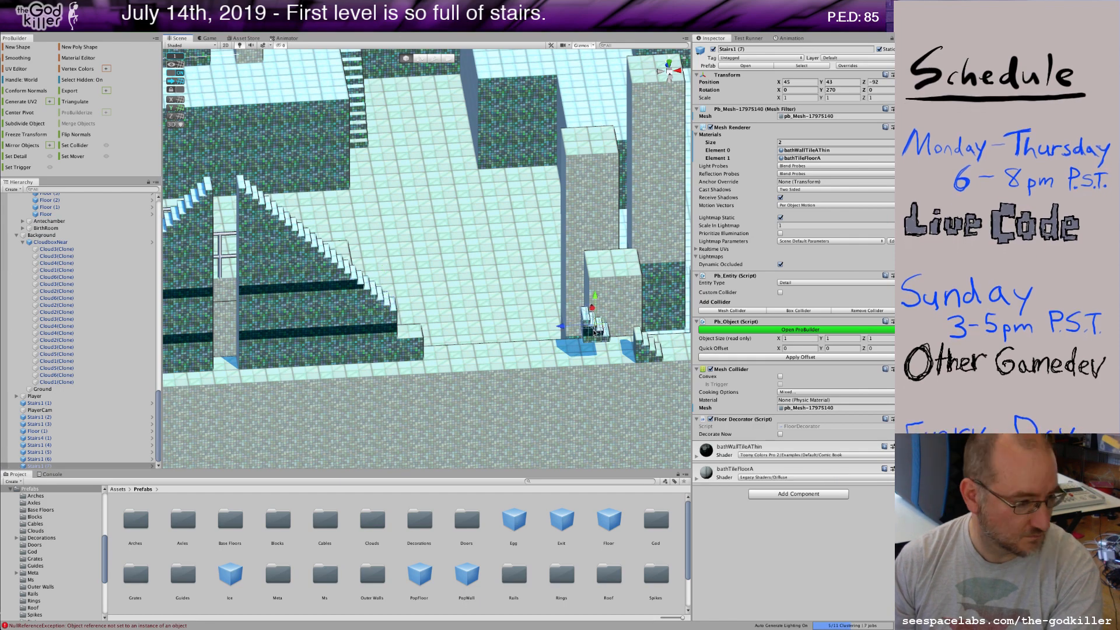
{"action": "left_click_drag", "start_coordinate": [556, 331], "coordinate": [407, 306]}
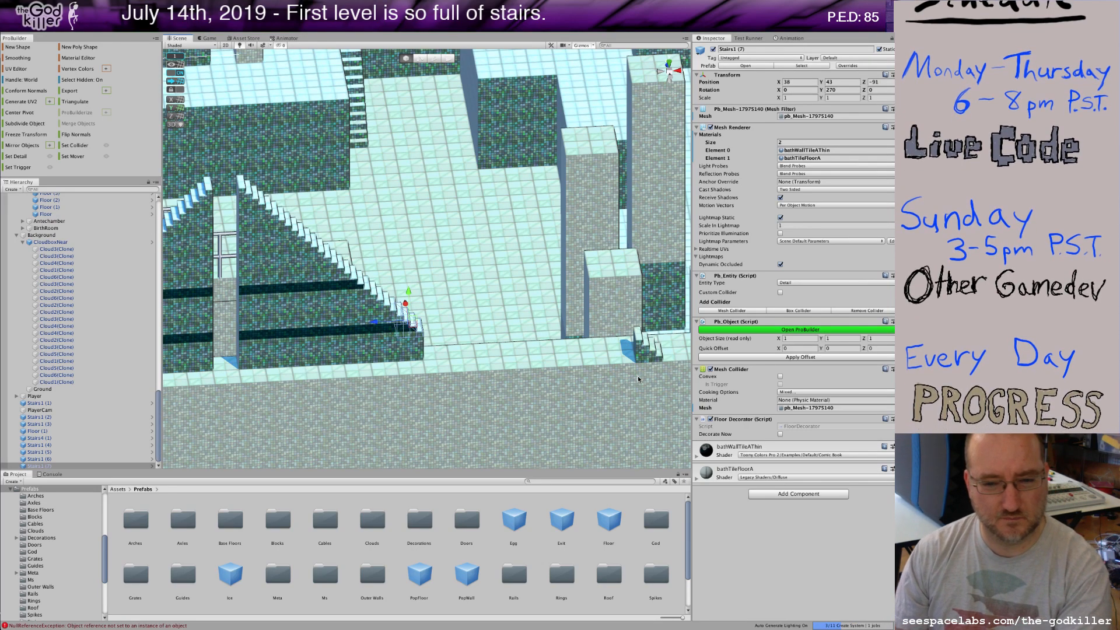
{"action": "left_click", "coordinate": [623, 350]}
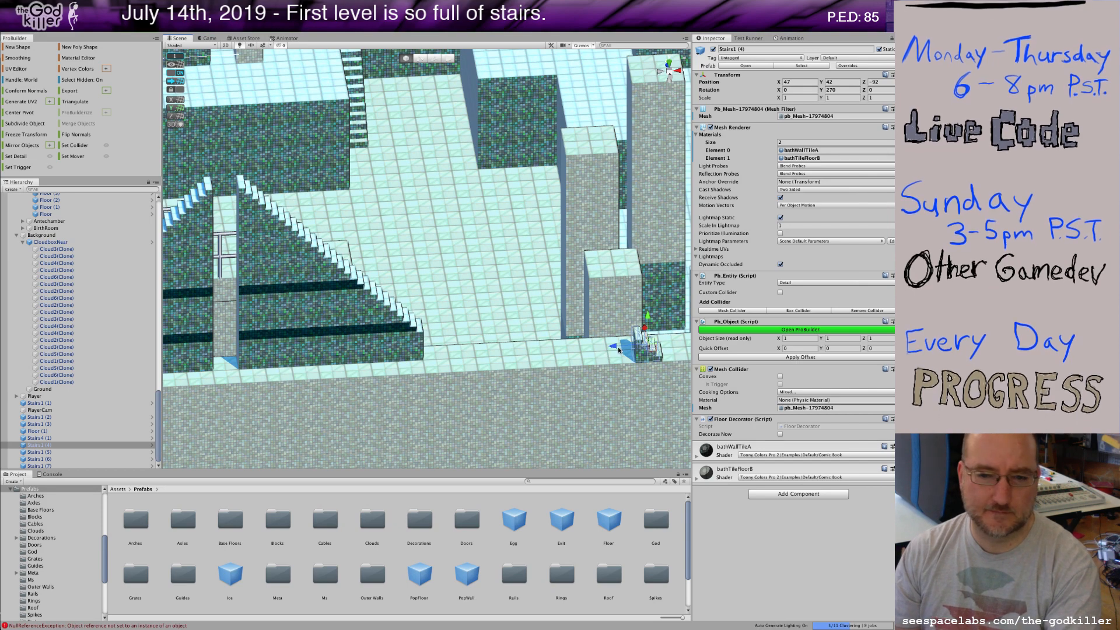
{"action": "left_click_drag", "start_coordinate": [577, 352], "coordinate": [429, 323]}
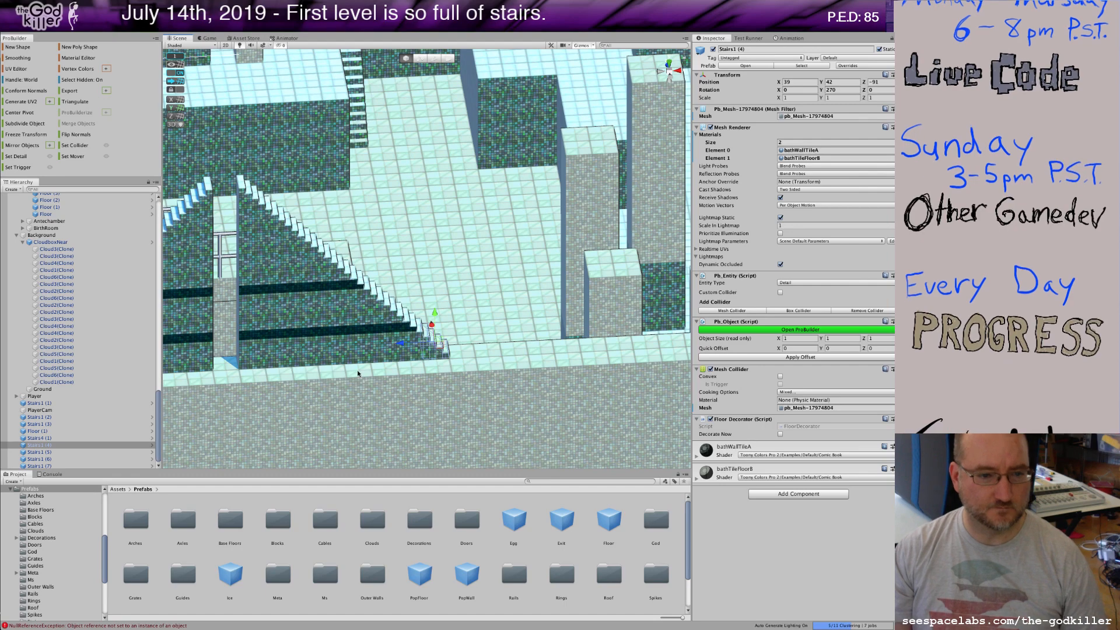
- Add a Floor prefab between the two staircases and snap it to X 30, Y 42, Z -91
{"action": "left_click_drag", "start_coordinate": [265, 377], "coordinate": [262, 432], "text": "alt"}
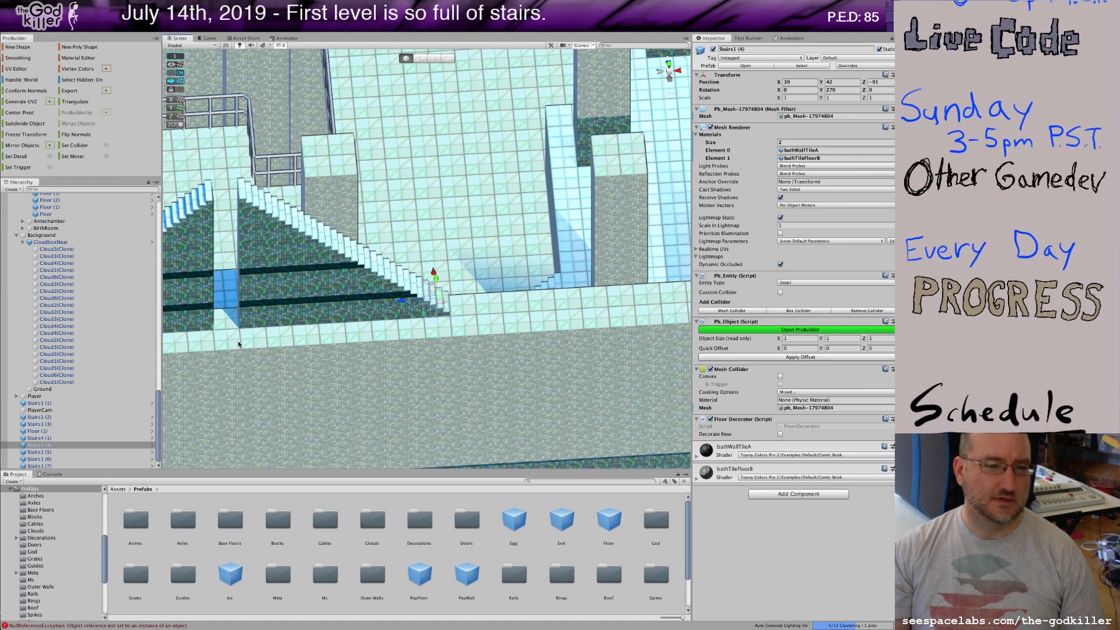
{"action": "mouse_move", "coordinate": [261, 353]}
{"action": "left_mouse_down", "text": "alt"}
{"action": "mouse_move", "coordinate": [262, 429]}
{"action": "mouse_move", "coordinate": [277, 354]}
{"action": "left_mouse_up", "text": "alt"}
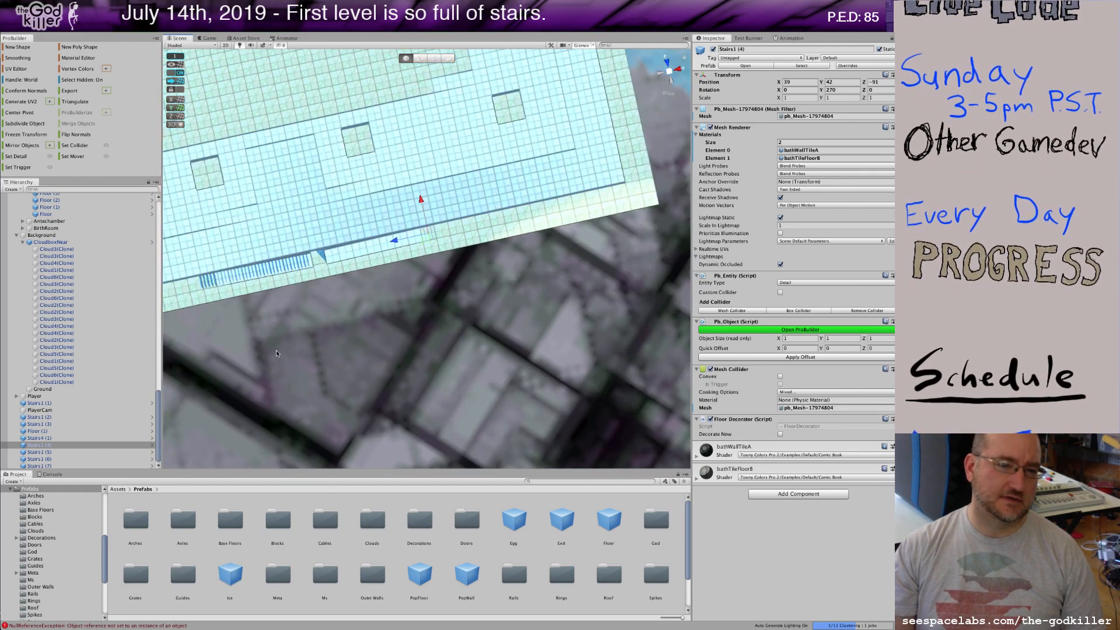
{"action": "middle_click_drag", "start_coordinate": [276, 354], "coordinate": [353, 330]}
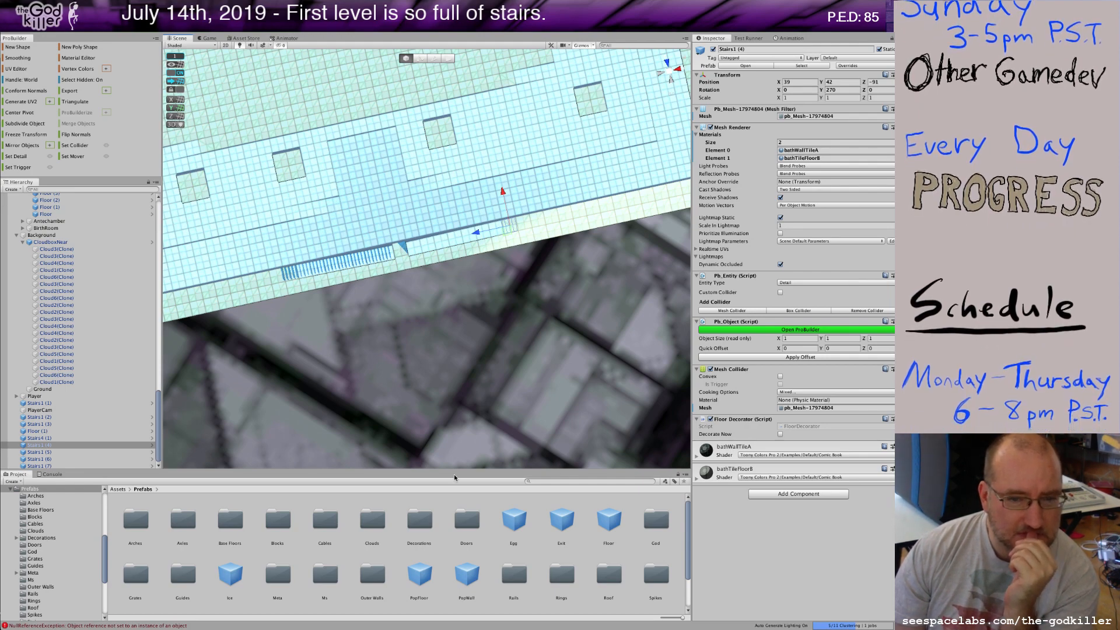
{"action": "left_click", "coordinate": [610, 522]}
{"action": "left_click_drag", "start_coordinate": [446, 371], "coordinate": [399, 257]}
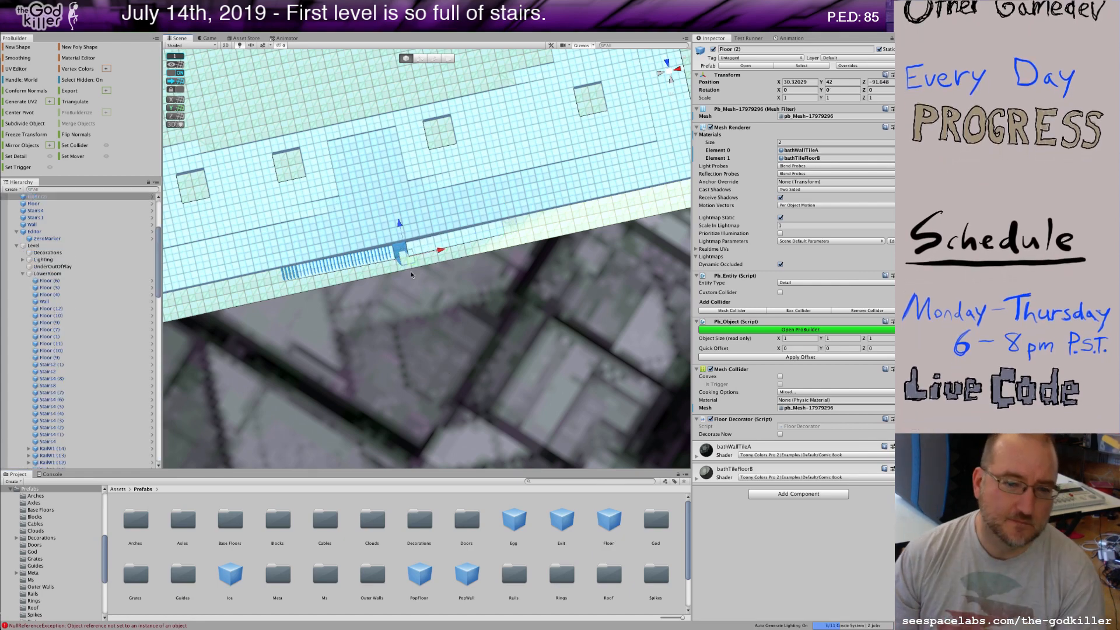
{"action": "key", "text": "v"}
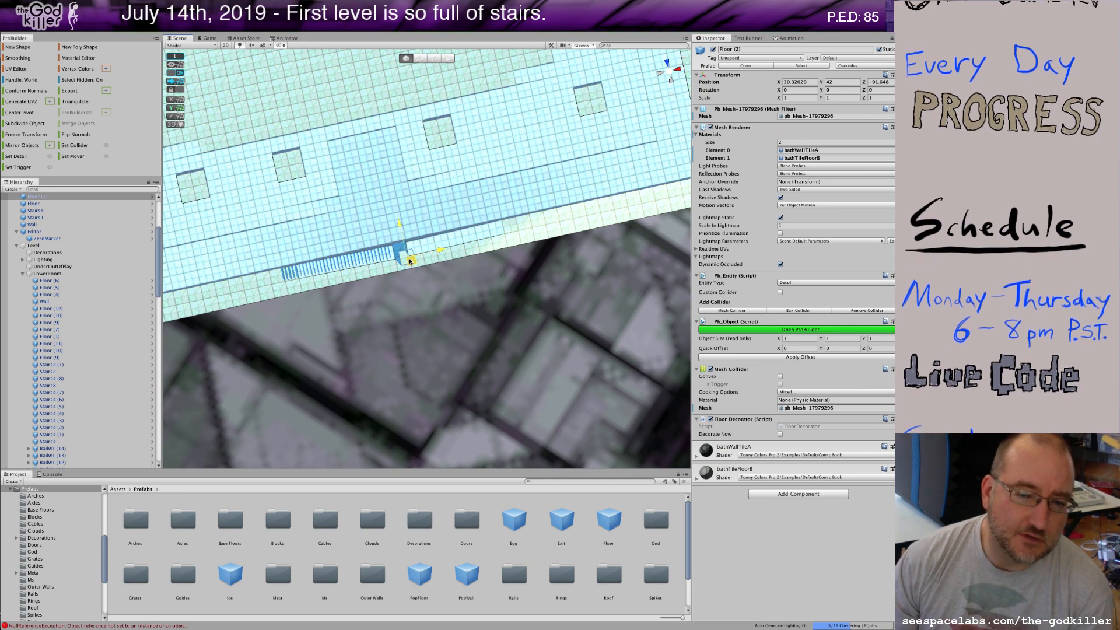
{"action": "left_click_drag", "start_coordinate": [410, 261], "coordinate": [406, 253]}
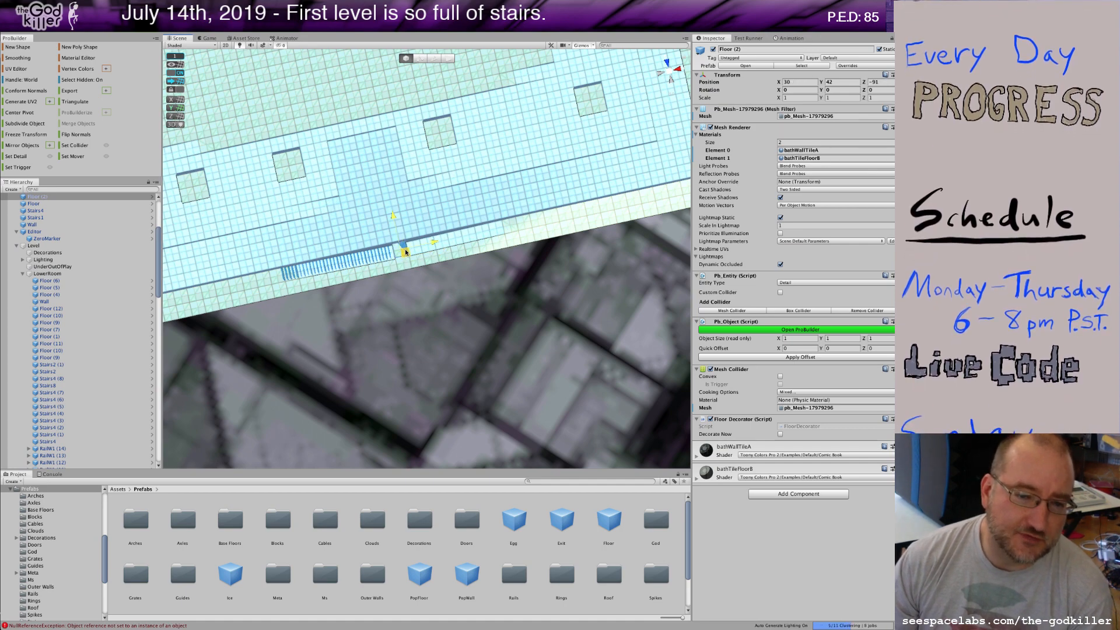
- Extrude the top face of the floor block between the two flights up to the stair tops, making the block 8 units tall
{"action": "left_click_drag", "start_coordinate": [487, 272], "coordinate": [455, 335], "text": "alt"}
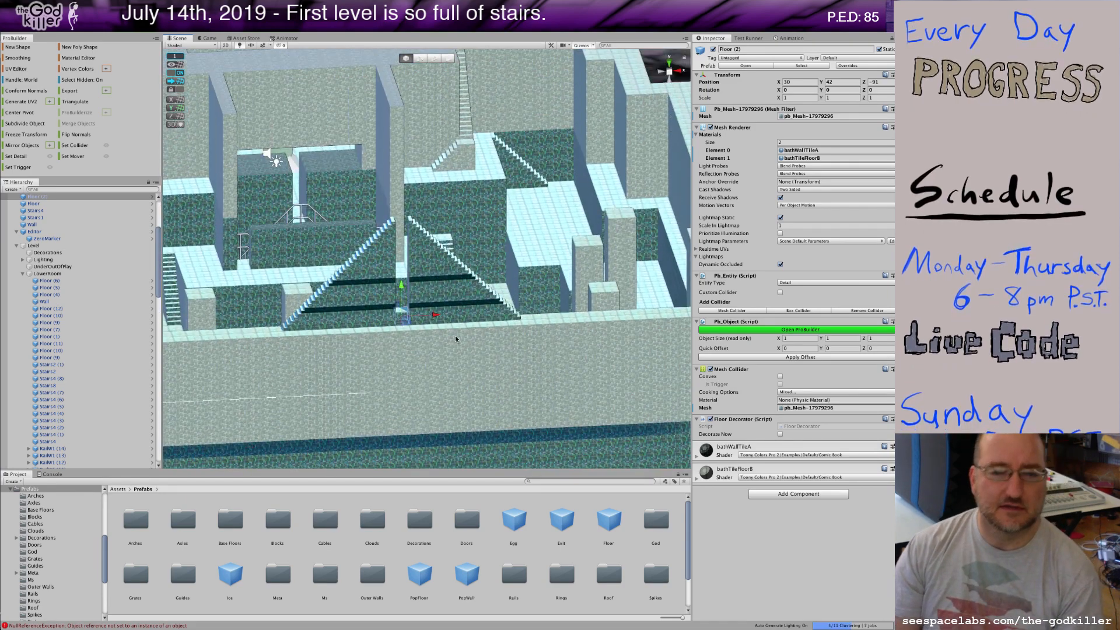
{"action": "scroll", "coordinate": [431, 363], "scroll_direction": "up", "scroll_amount": 5}
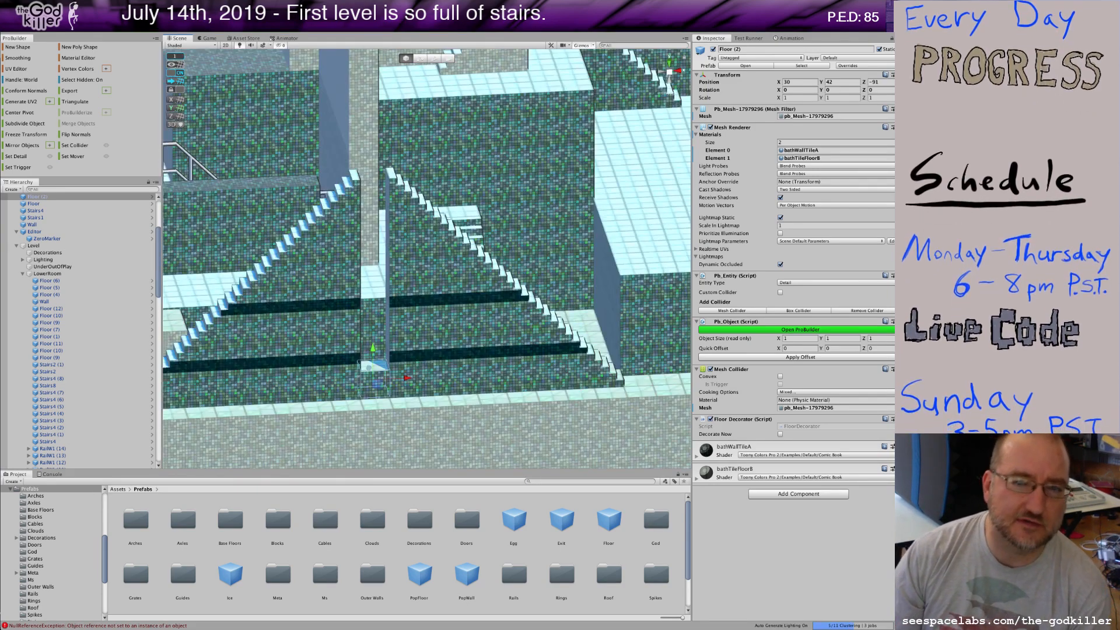
{"action": "left_click", "coordinate": [449, 59]}
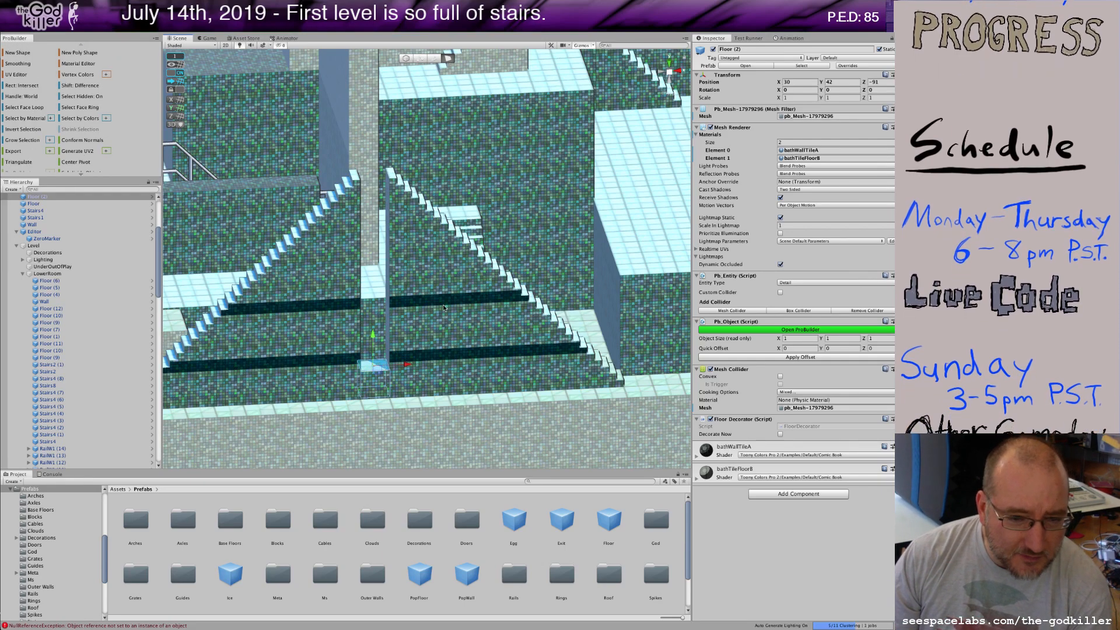
{"action": "left_click_drag", "start_coordinate": [453, 368], "coordinate": [425, 355], "text": "alt"}
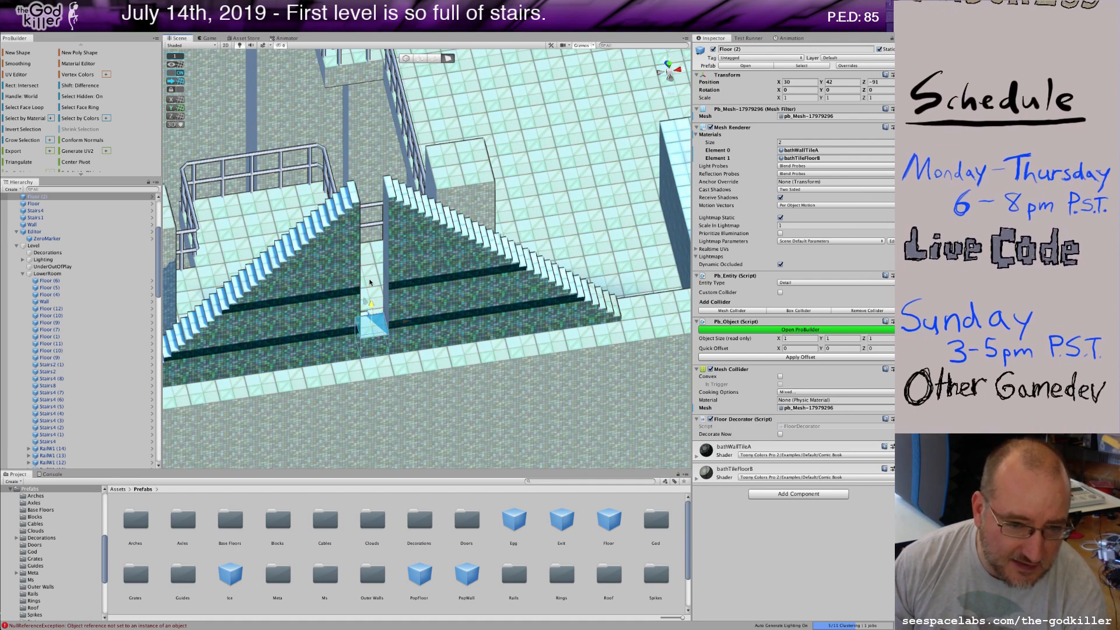
{"action": "left_click_drag", "start_coordinate": [372, 305], "coordinate": [376, 290], "text": "shift"}
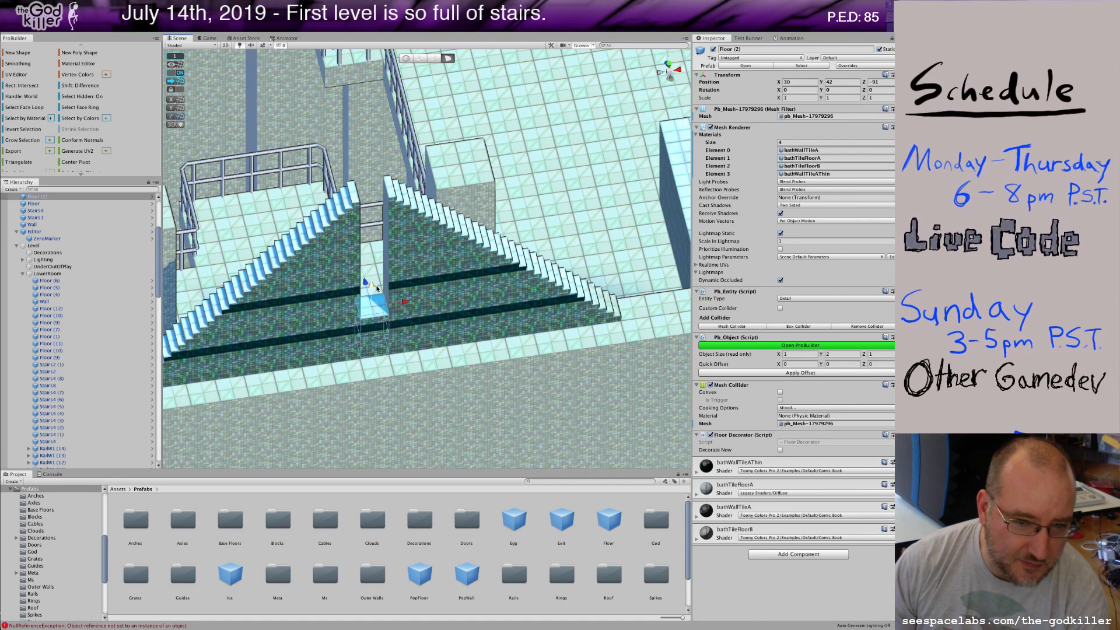
{"action": "left_click_drag", "start_coordinate": [371, 282], "coordinate": [379, 271], "text": "shift"}
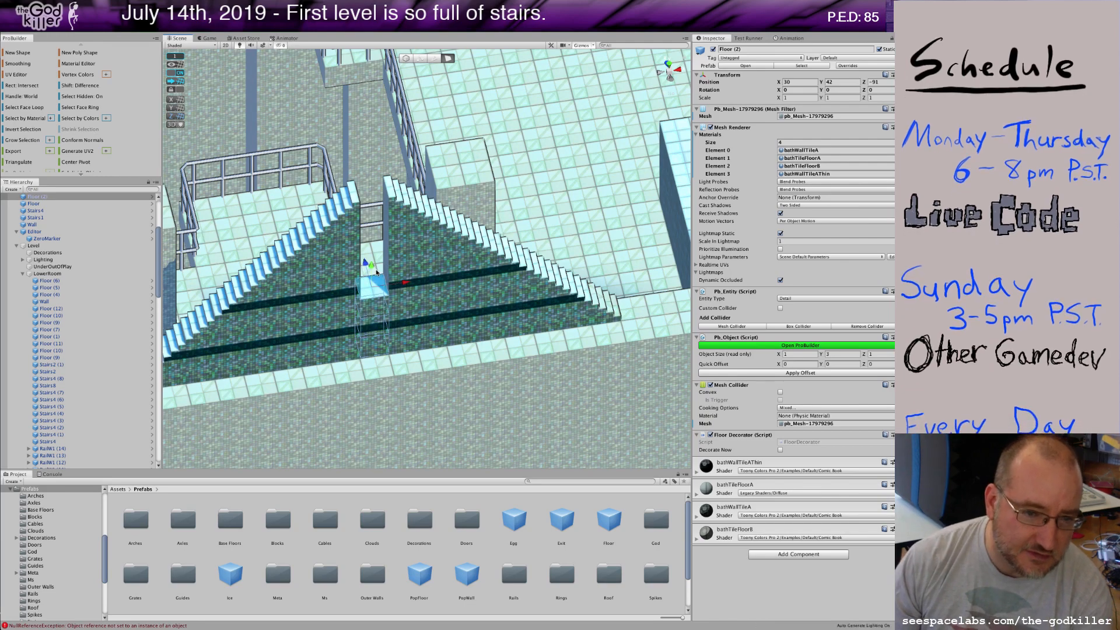
{"action": "left_click_drag", "start_coordinate": [369, 247], "coordinate": [371, 224], "text": "shift"}
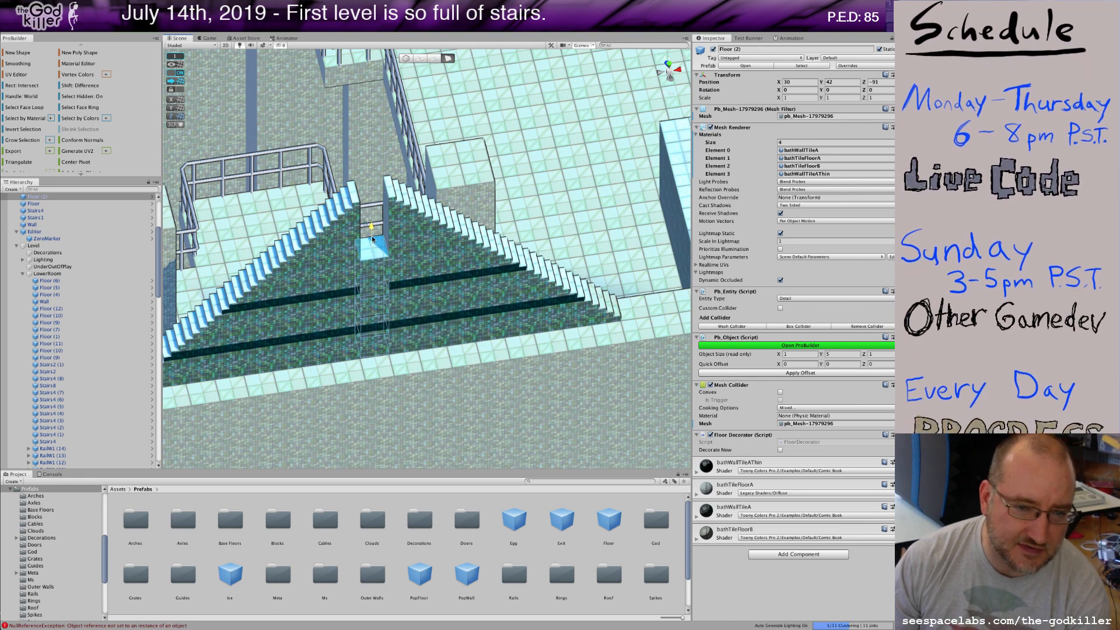
{"action": "left_click_drag", "start_coordinate": [372, 239], "coordinate": [382, 250]}
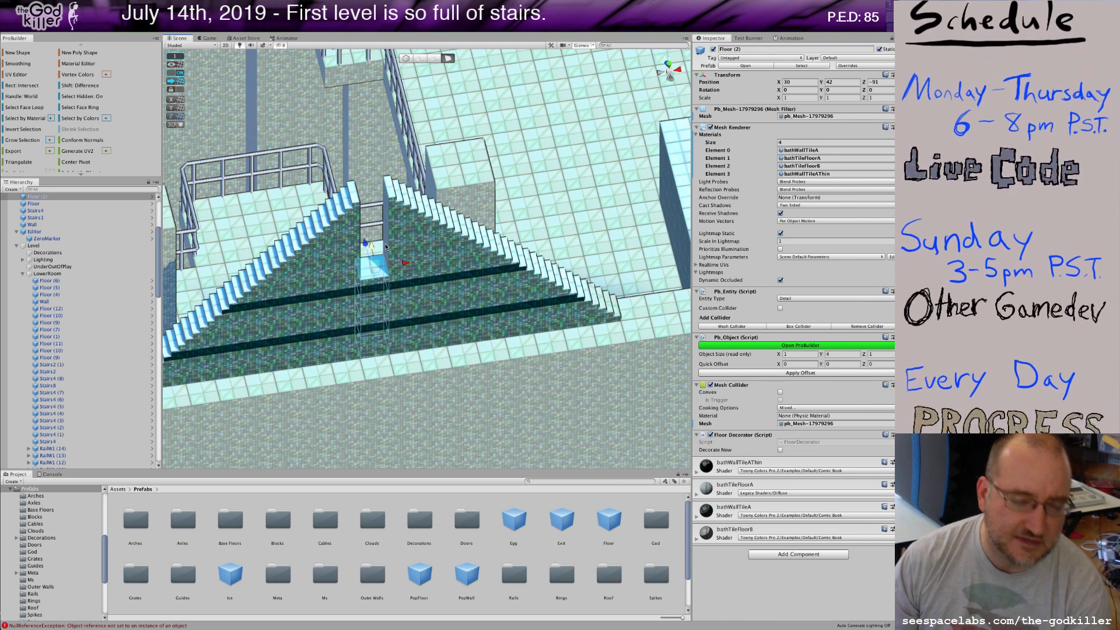
{"action": "left_click_drag", "start_coordinate": [372, 244], "coordinate": [365, 168], "text": "shift"}
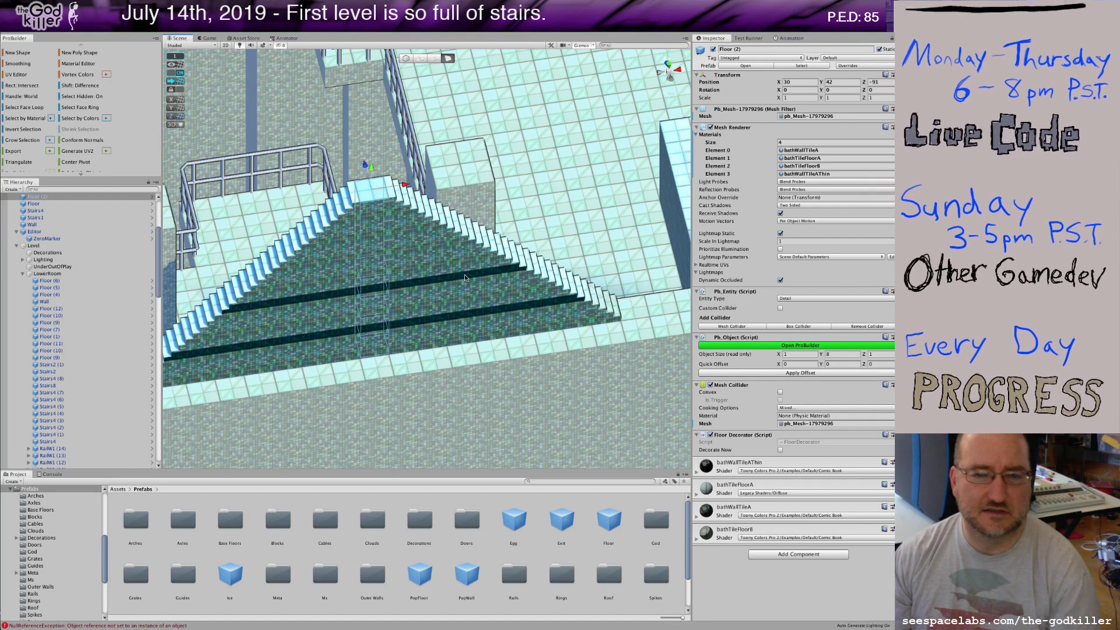
- Examine the double staircase from several angles and survey the surrounding rooms, railed pit and outer walls of the level
{"action": "left_click_drag", "start_coordinate": [460, 323], "coordinate": [456, 357], "text": "alt"}
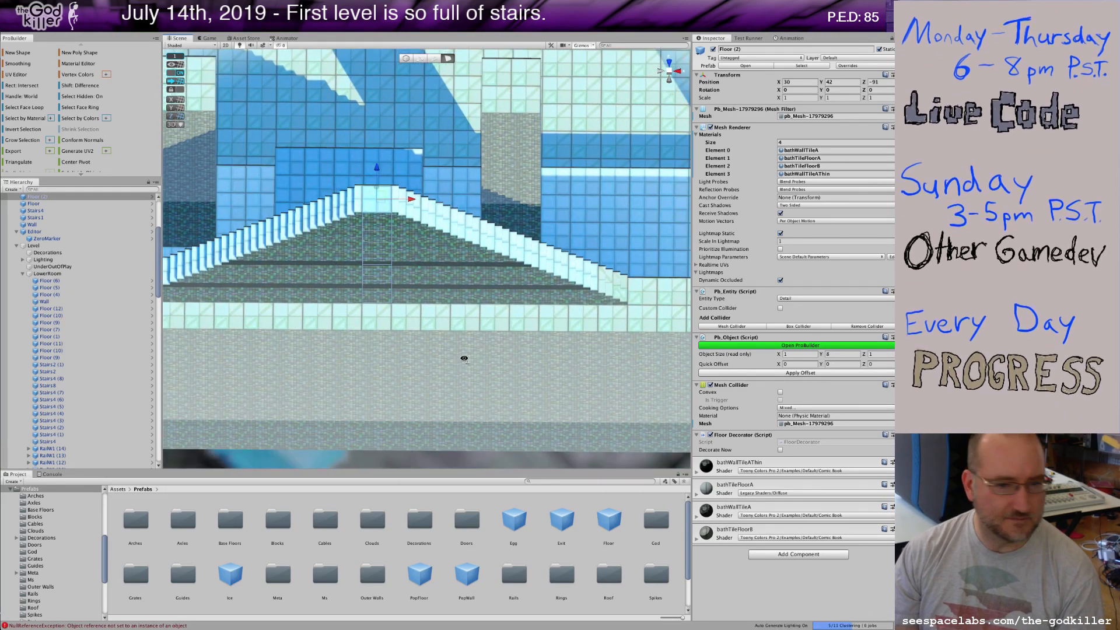
{"action": "left_click_drag", "start_coordinate": [441, 281], "coordinate": [328, 346], "text": "alt"}
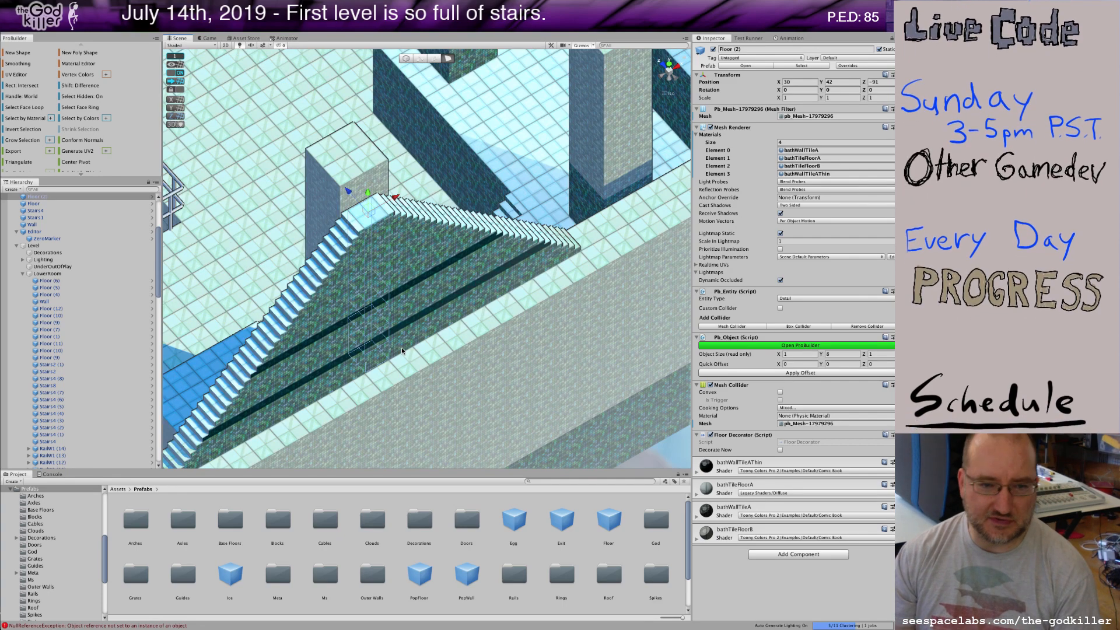
{"action": "scroll", "coordinate": [401, 348], "scroll_direction": "down", "scroll_amount": 2}
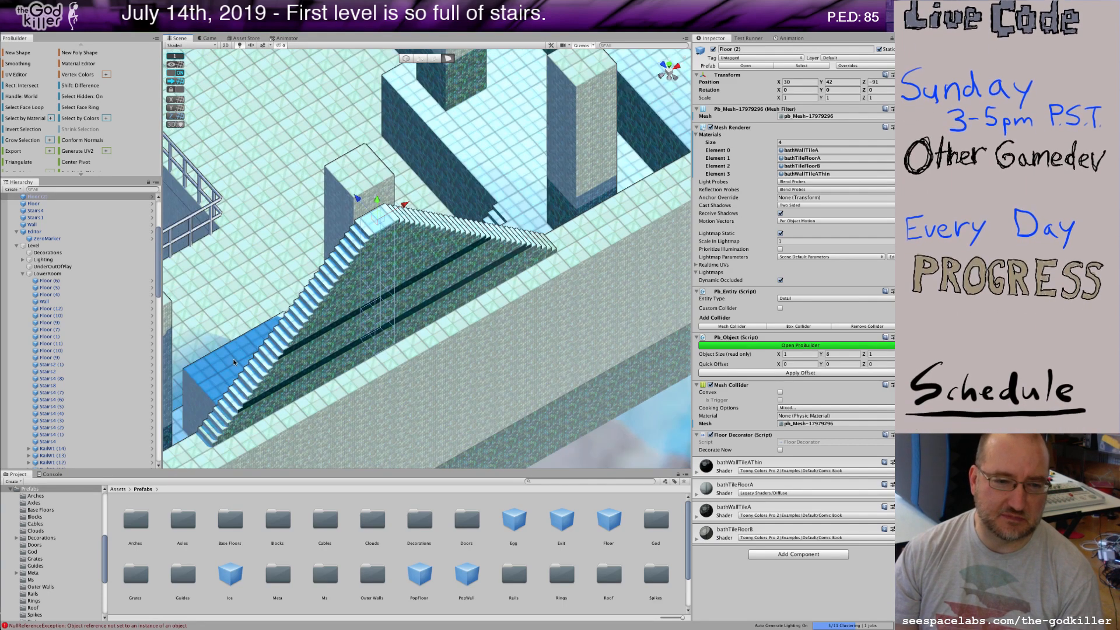
{"action": "right_click_drag", "start_coordinate": [208, 321], "coordinate": [502, 326]}
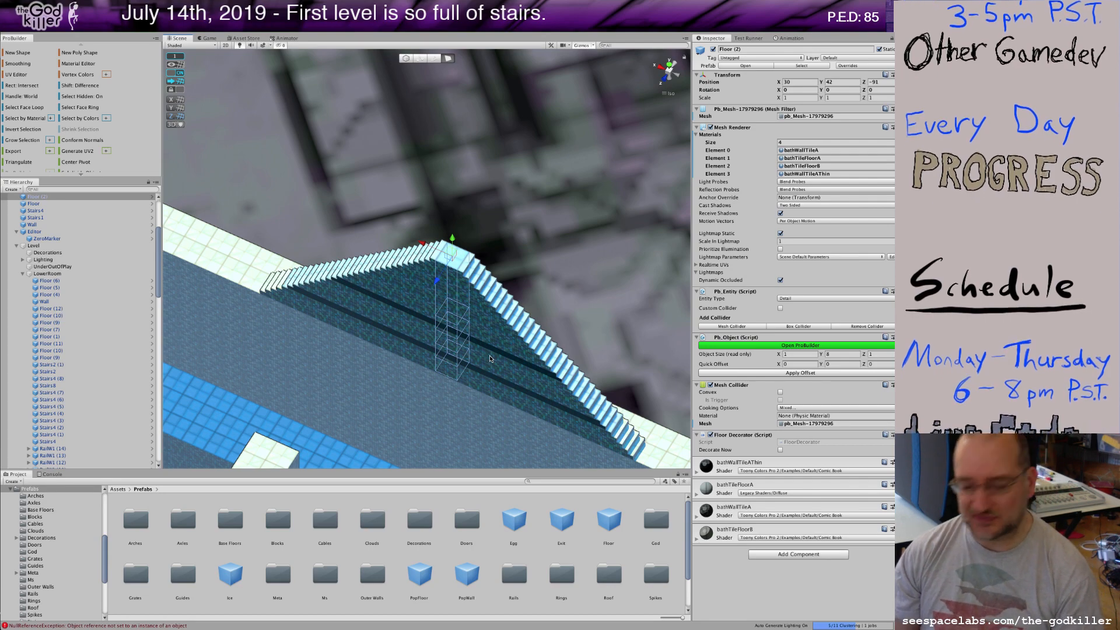
{"action": "right_click_drag", "start_coordinate": [572, 341], "coordinate": [250, 225]}
{"action": "left_click_drag", "start_coordinate": [250, 226], "coordinate": [187, 203], "text": "alt"}
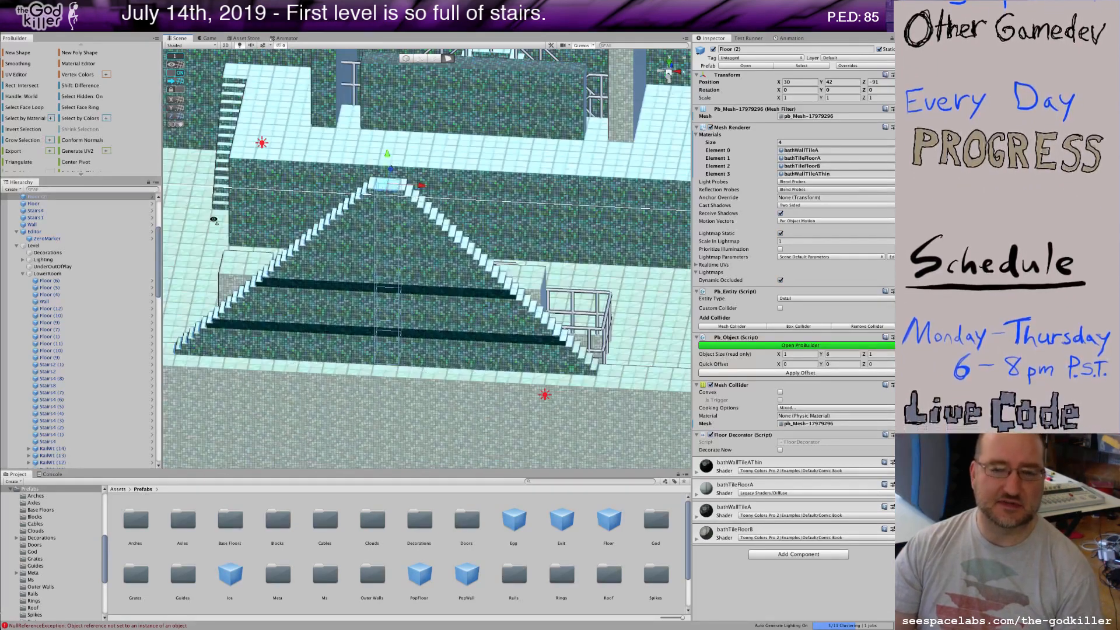
{"action": "scroll", "coordinate": [488, 356], "scroll_direction": "down", "scroll_amount": 4}
{"action": "middle_click_drag", "start_coordinate": [583, 265], "coordinate": [631, 393]}
{"action": "left_click_drag", "start_coordinate": [342, 230], "coordinate": [466, 316], "text": "alt"}
{"action": "scroll", "coordinate": [469, 308], "scroll_direction": "down", "scroll_amount": 5}
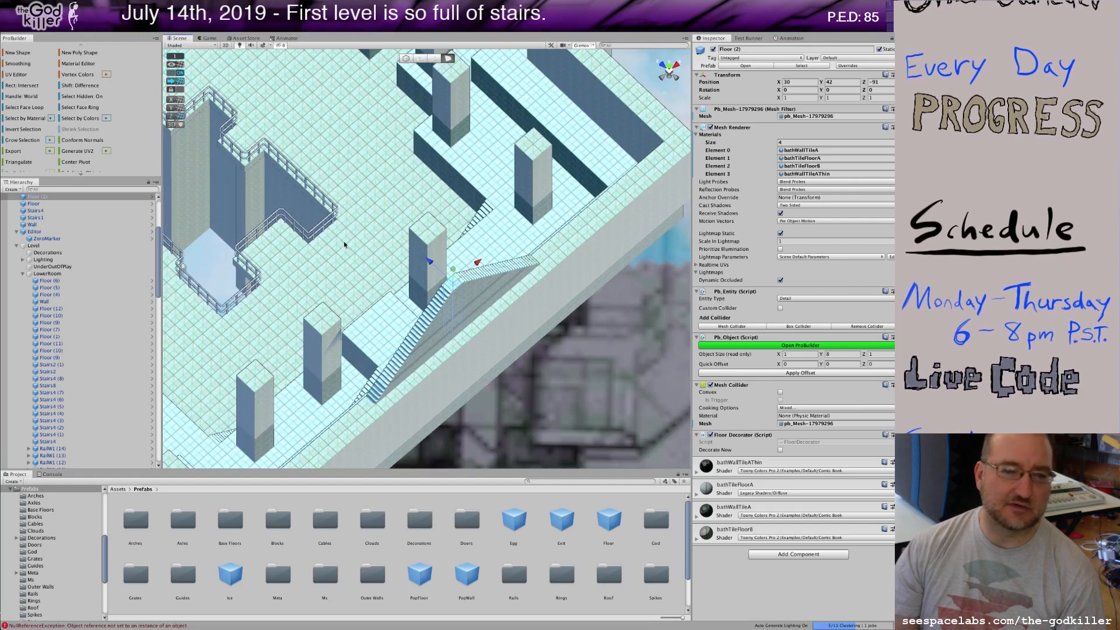
{"action": "middle_click_drag", "start_coordinate": [344, 241], "coordinate": [542, 355]}
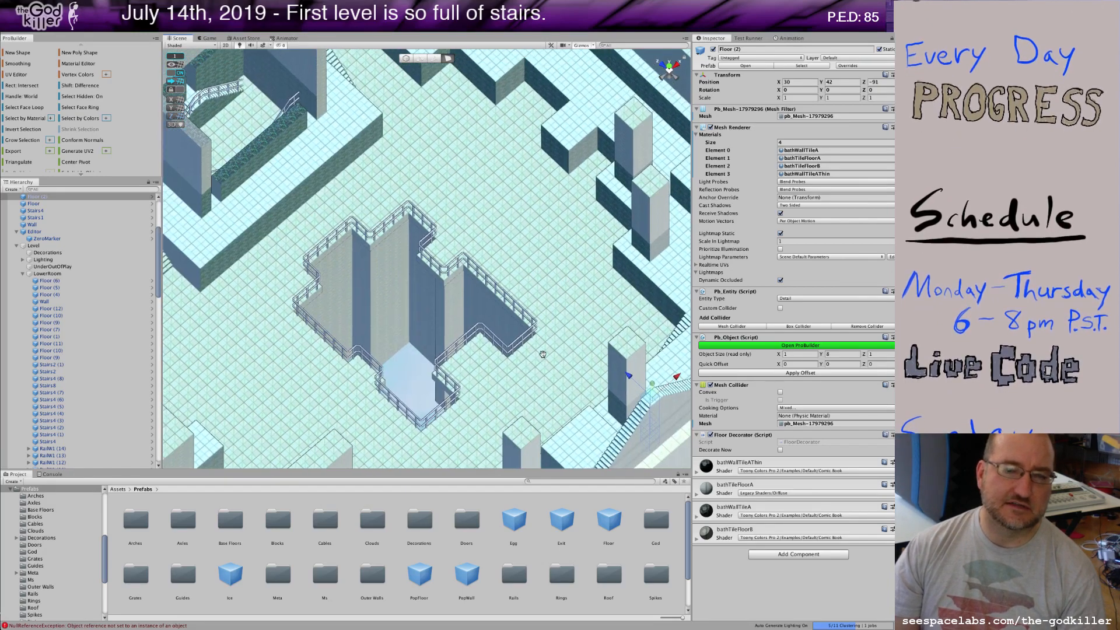
{"action": "right_click_drag", "start_coordinate": [543, 294], "coordinate": [460, 219]}
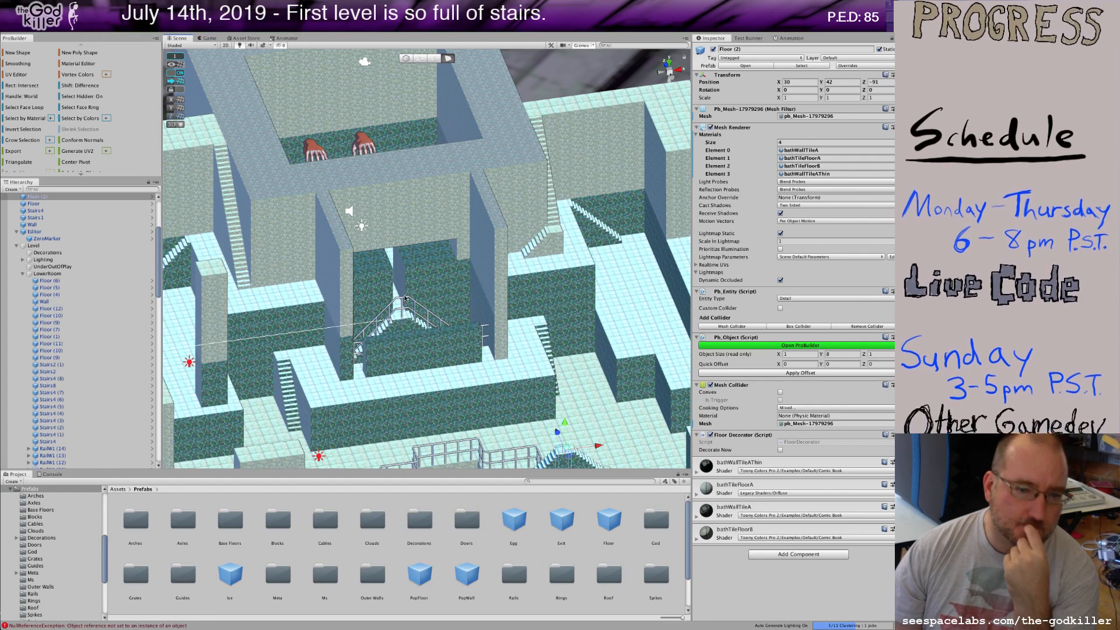
{"action": "right_click_drag", "start_coordinate": [313, 350], "coordinate": [385, 342]}
{"action": "scroll", "coordinate": [379, 344], "scroll_direction": "down", "scroll_amount": 5}
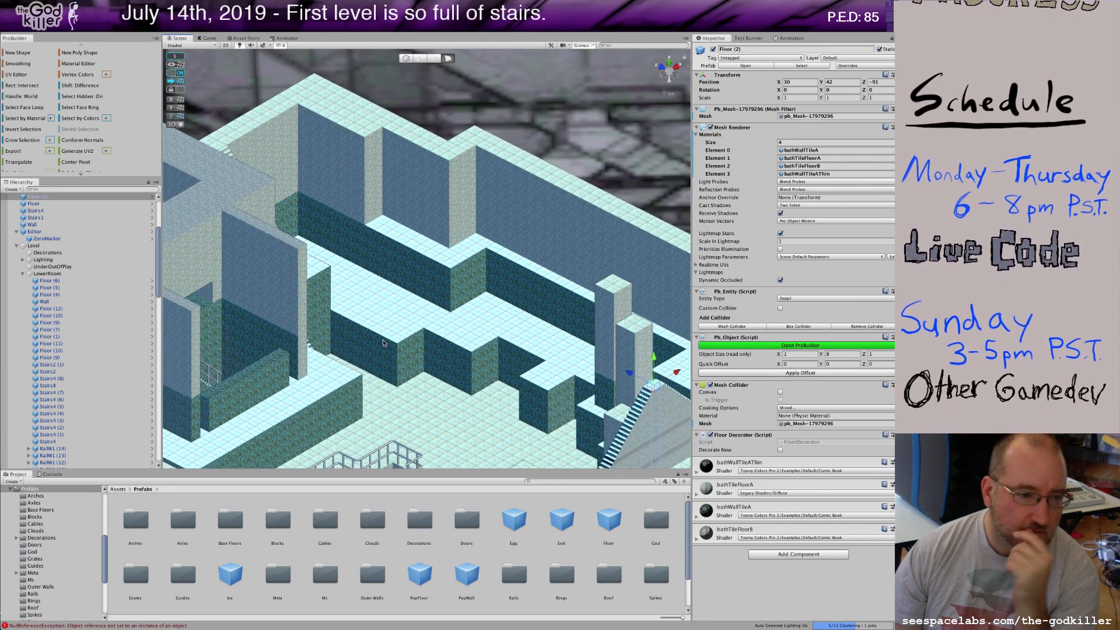
- Collapse the LowerRoom group inside Level and select LowerRoom to examine its sector settings and extent in the scene
{"action": "left_click", "coordinate": [17, 246]}
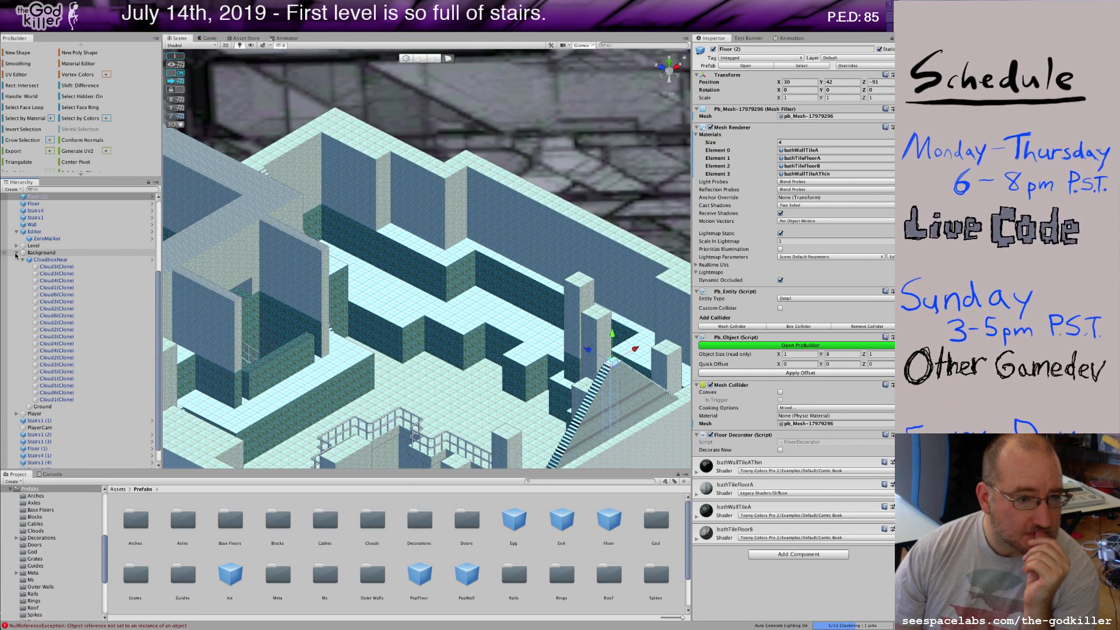
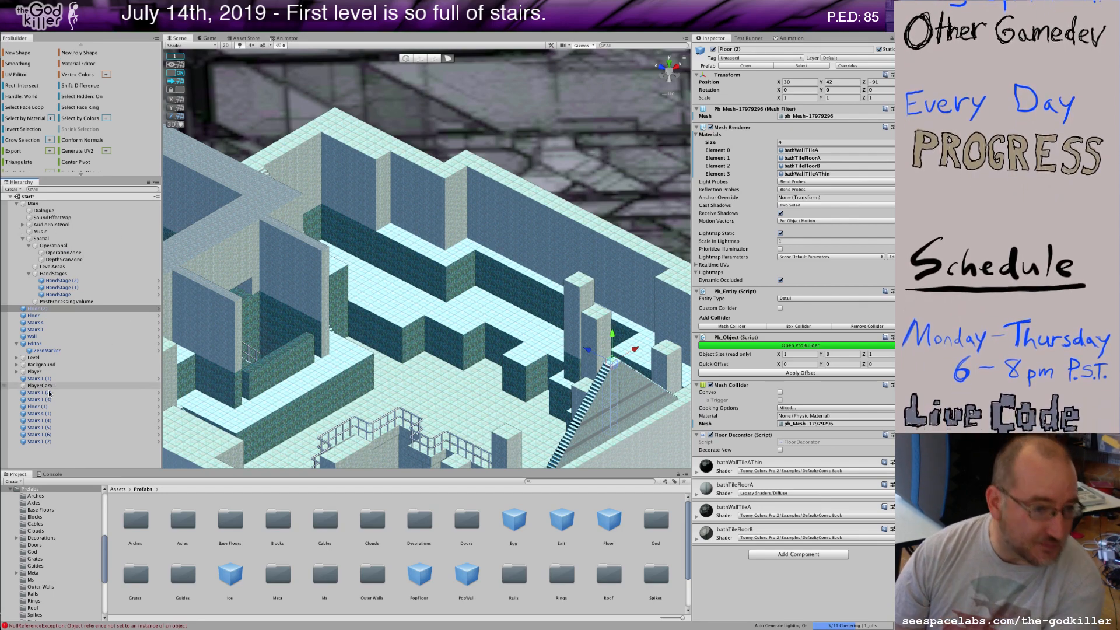
{"action": "left_click", "coordinate": [17, 357]}
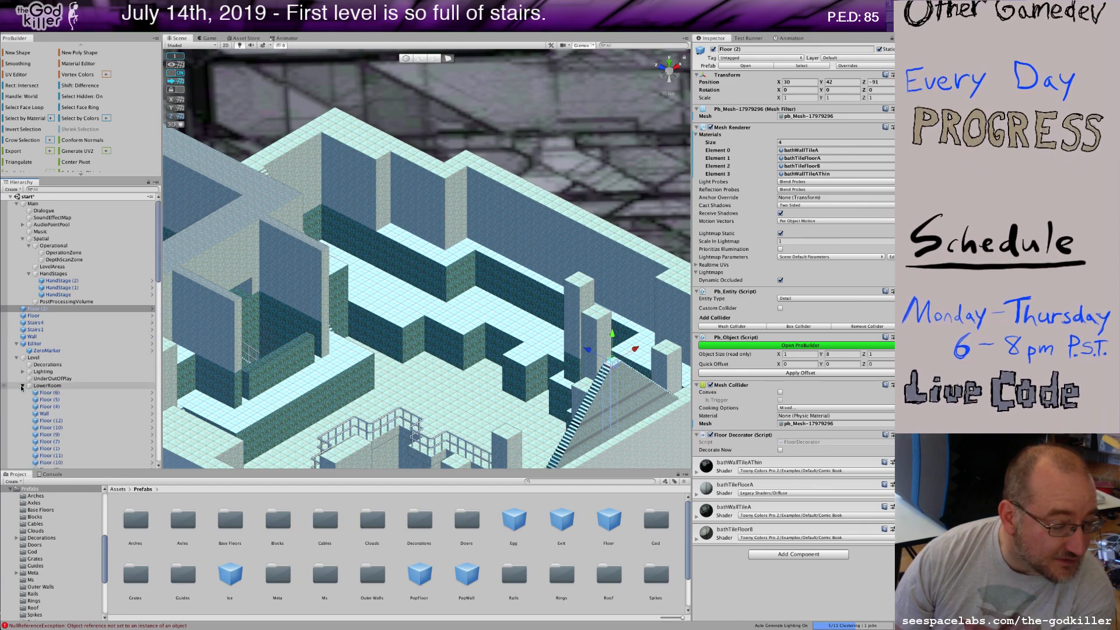
{"action": "left_click", "coordinate": [23, 387]}
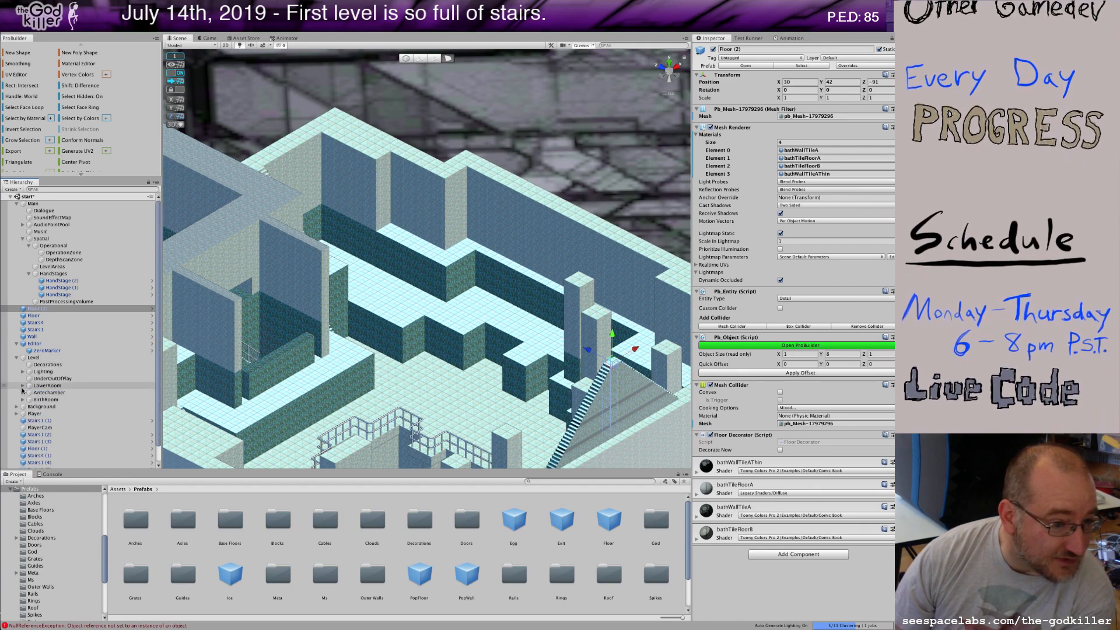
{"action": "left_click", "coordinate": [52, 386]}
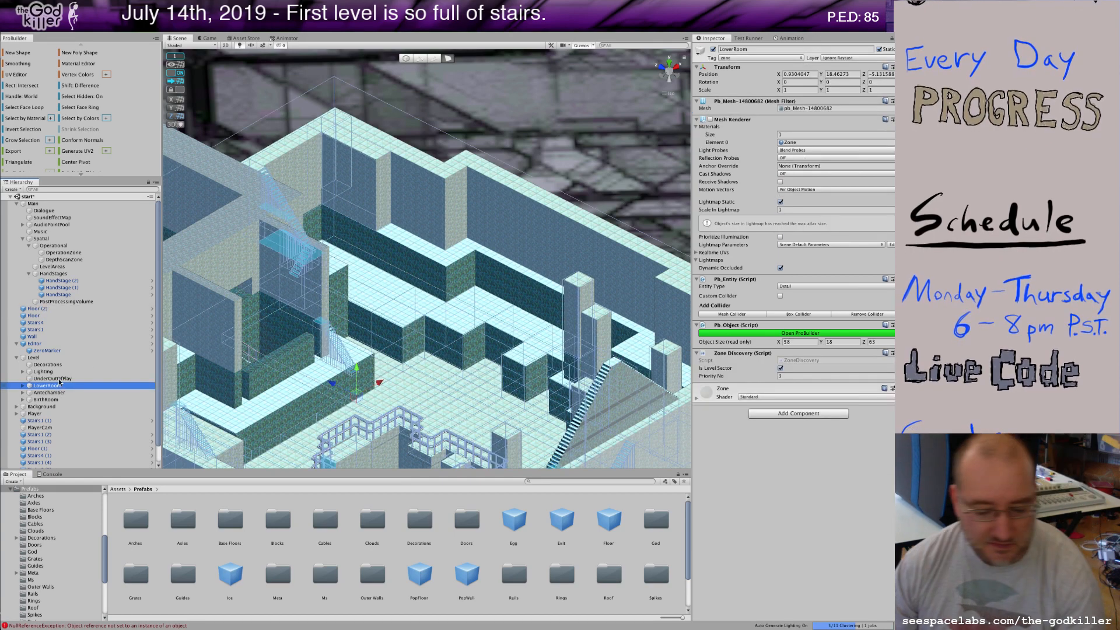
{"action": "scroll", "coordinate": [336, 360], "scroll_direction": "down", "scroll_amount": 3}
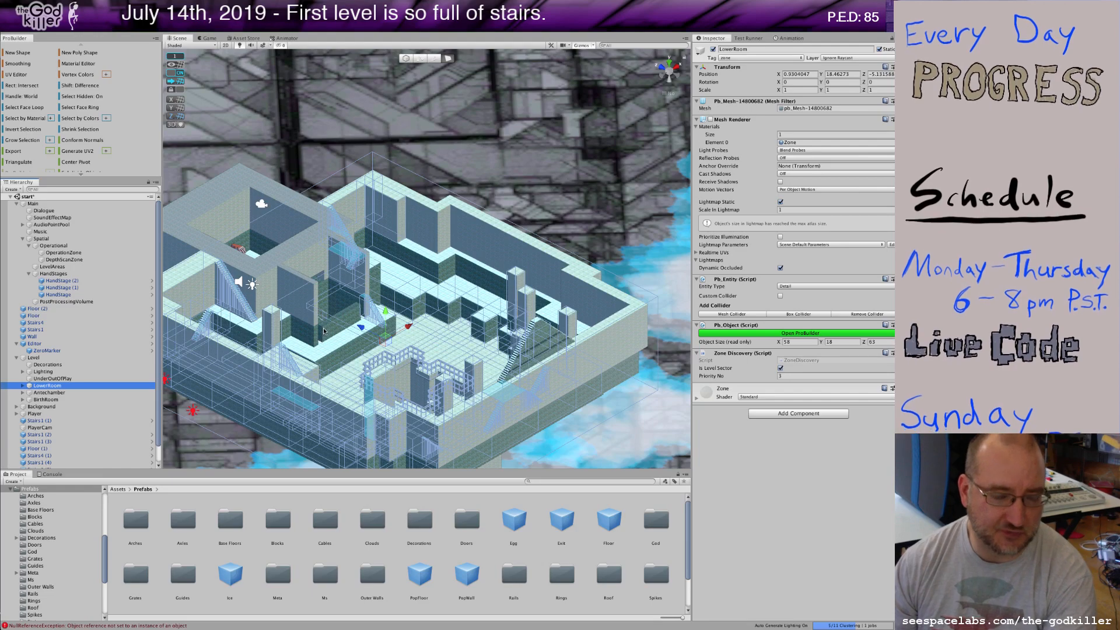
{"action": "middle_click_drag", "start_coordinate": [325, 334], "coordinate": [358, 333]}
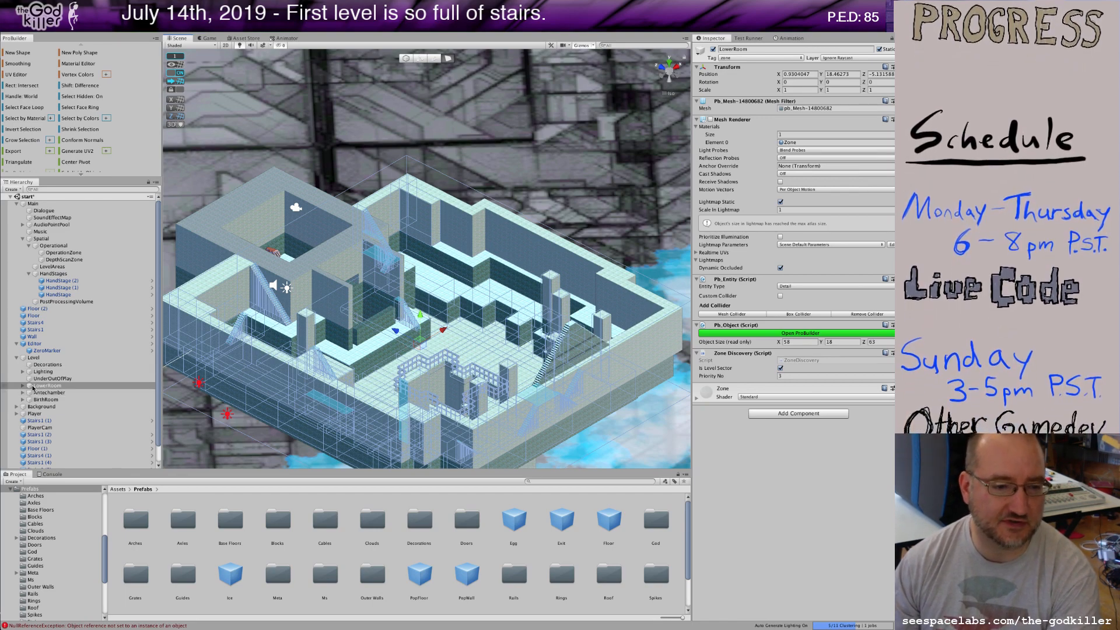
- Add a LevelSector prefab from Prefabs/Meta beside the railed pit at about X 1.2, Y 42, Z -81.4 and rename it MiddleRoom
{"action": "double_click", "coordinate": [279, 577]}
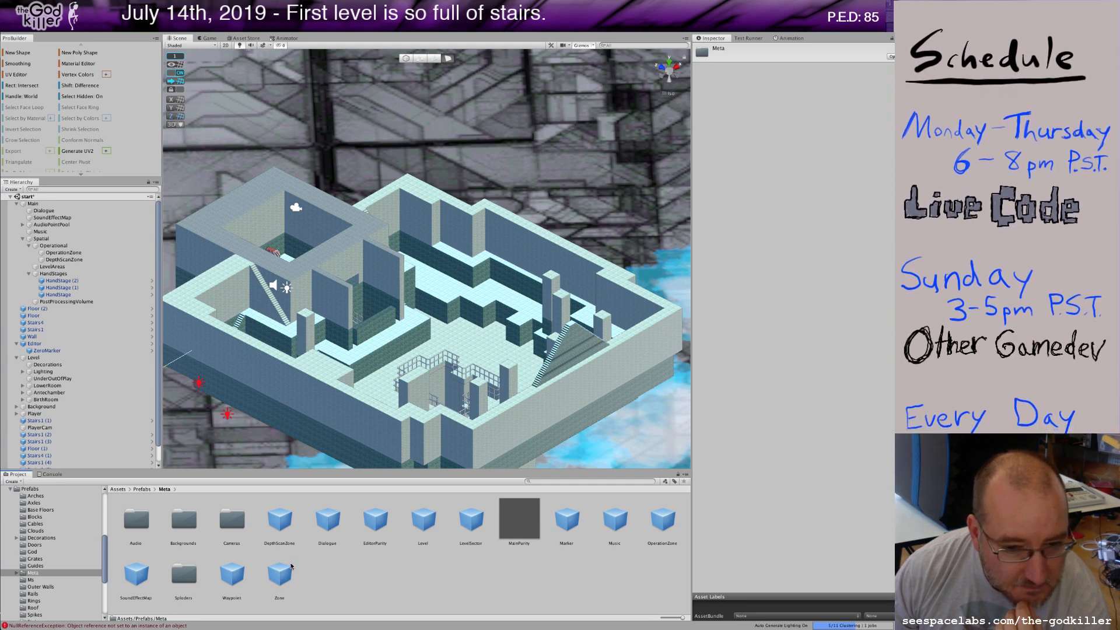
{"action": "left_click_drag", "start_coordinate": [483, 514], "coordinate": [400, 417]}
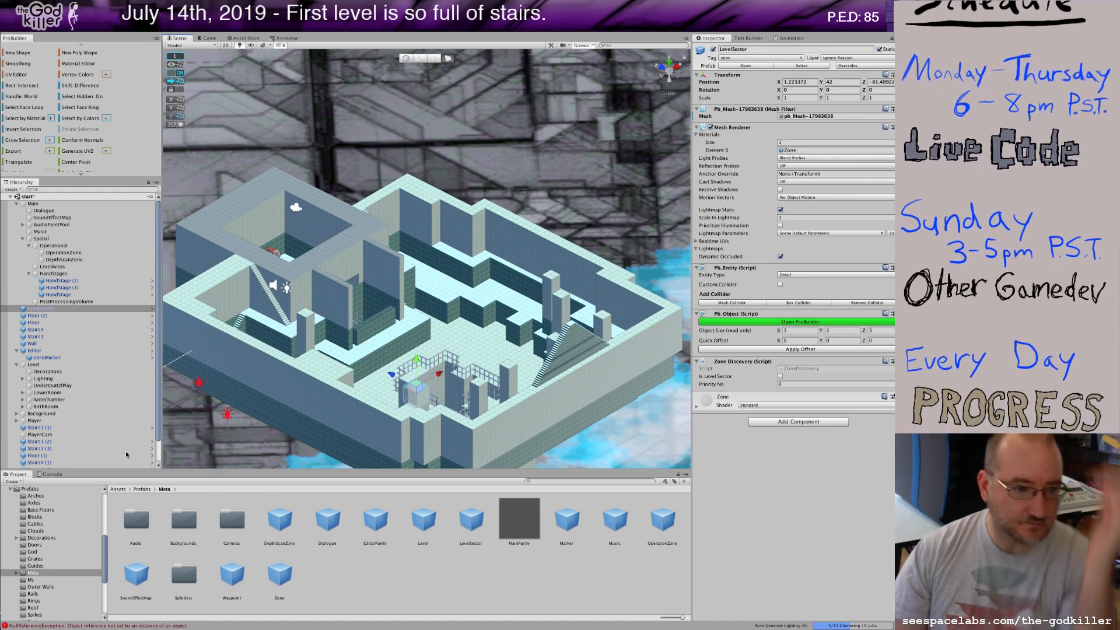
{"action": "right_click", "coordinate": [46, 309]}
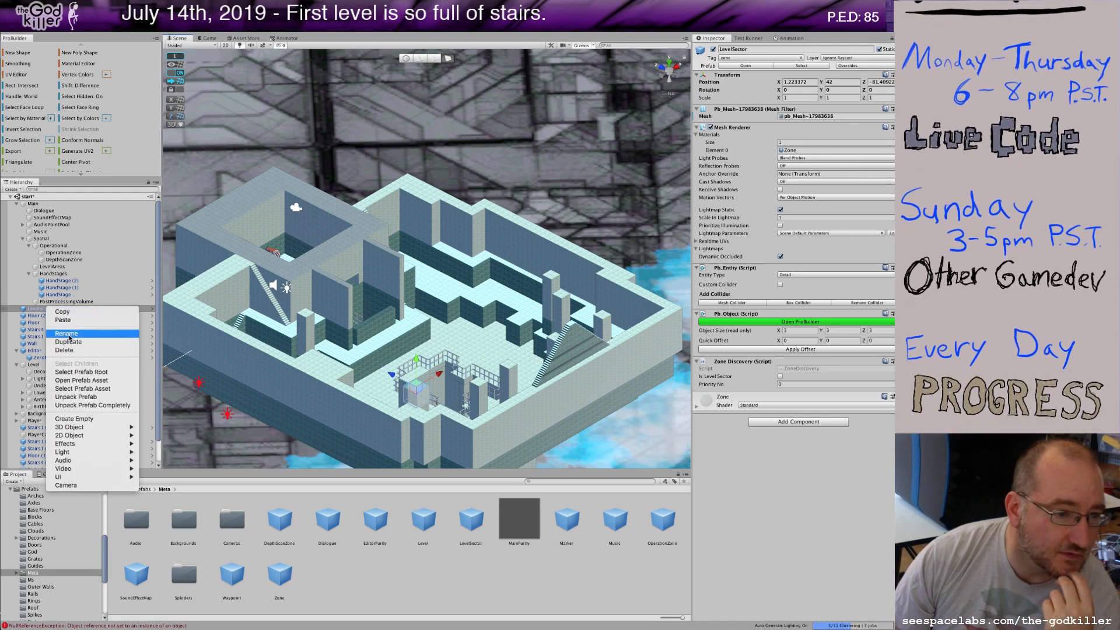
{"action": "key", "text": "Escape"}
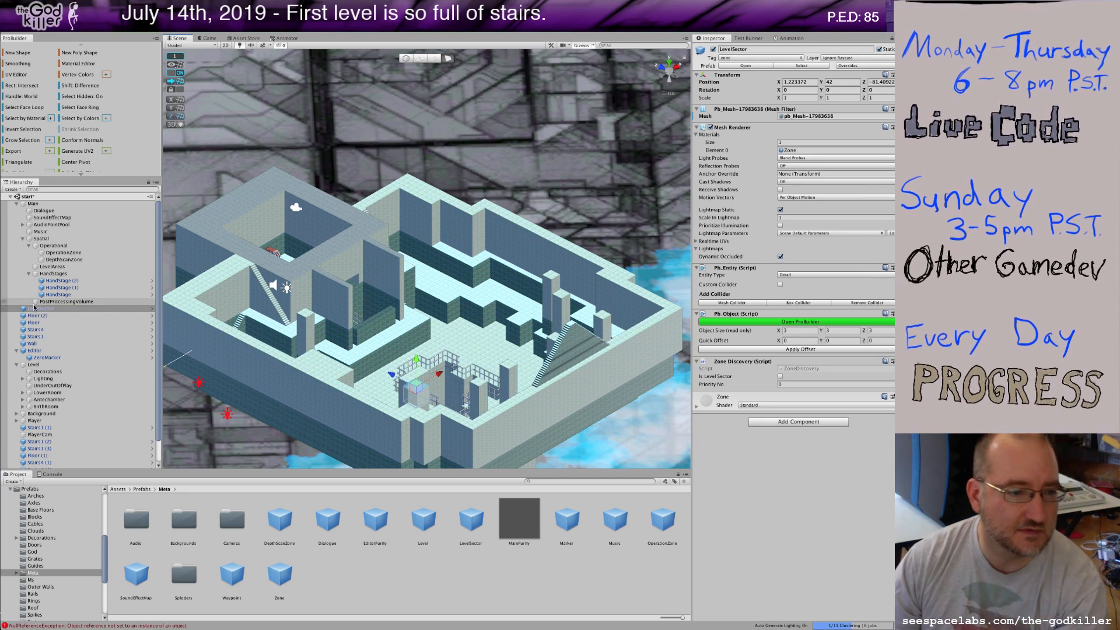
{"action": "left_click", "coordinate": [50, 309]}
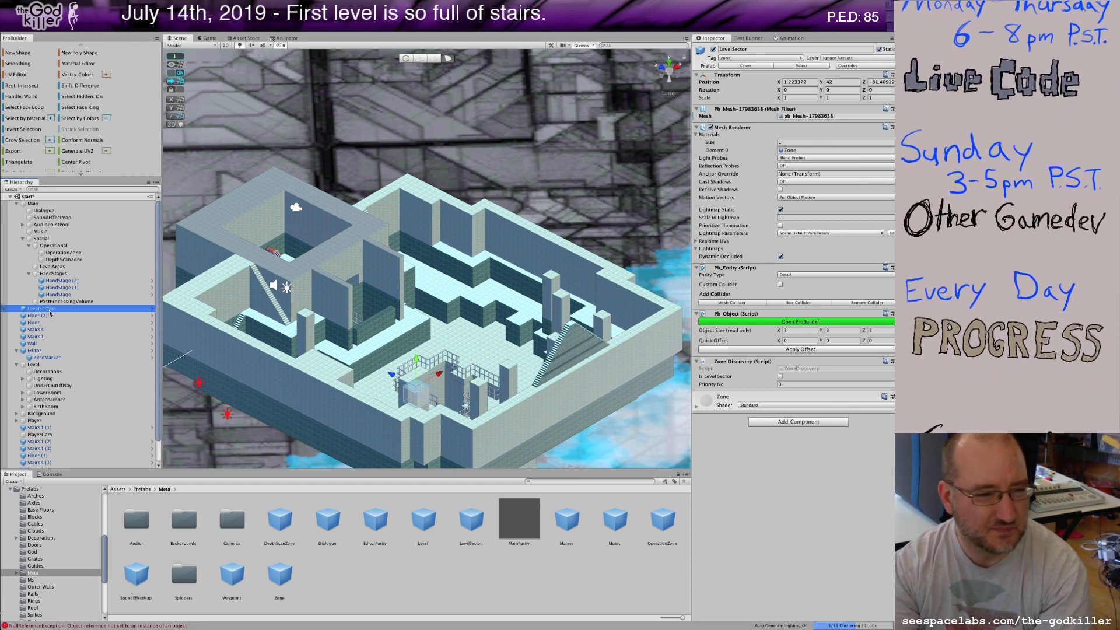
{"action": "right_click", "coordinate": [50, 313]}
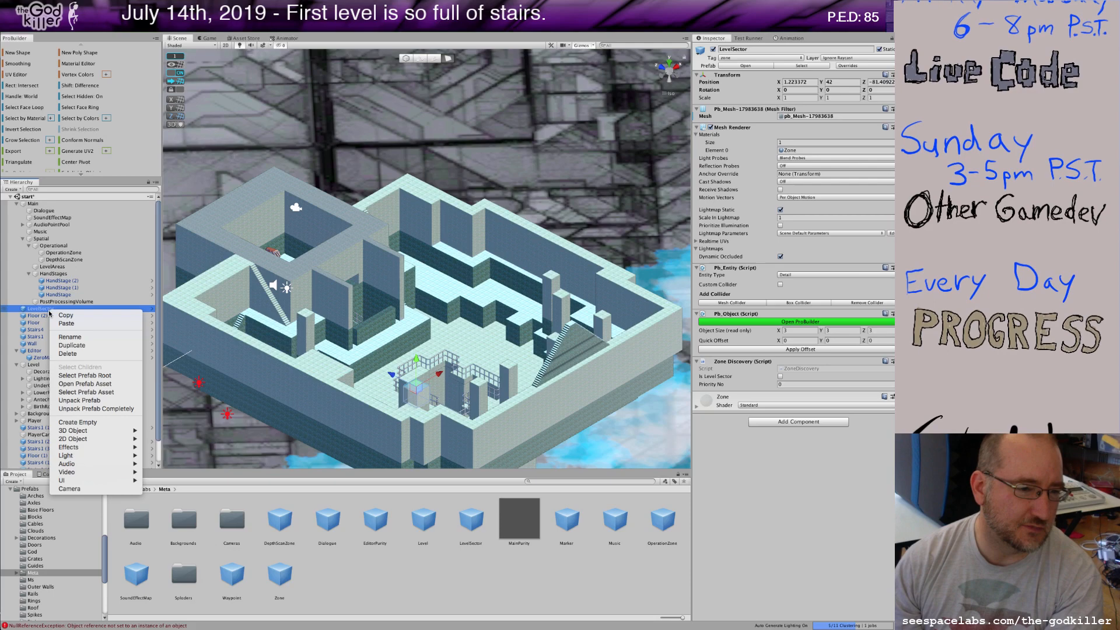
{"action": "left_click", "coordinate": [70, 337]}
{"action": "type", "text": "MiddleRoom"}
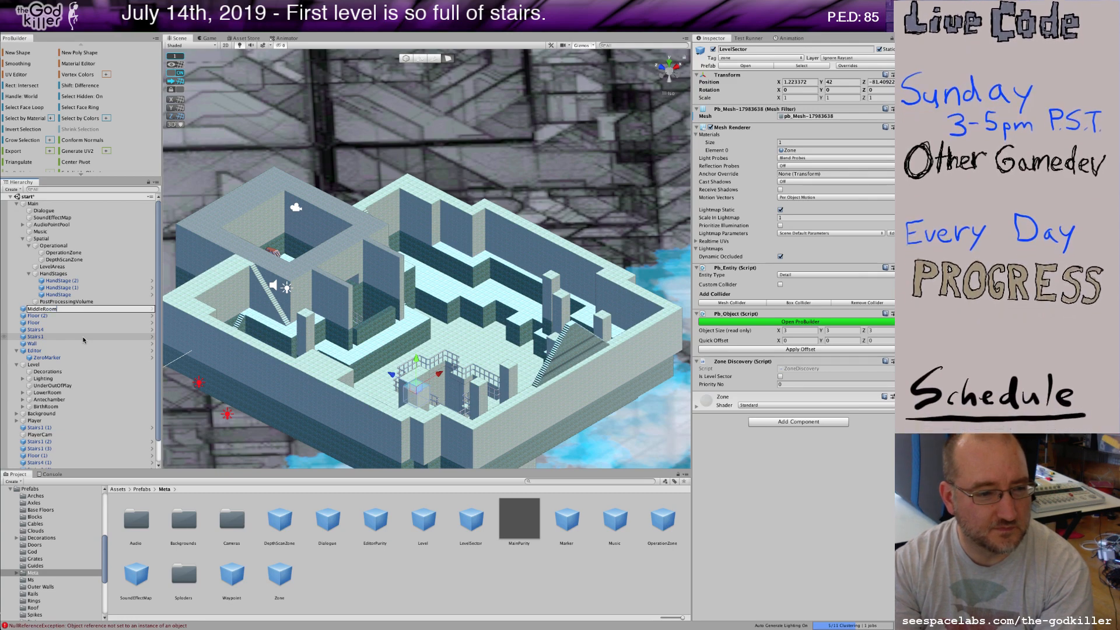
{"action": "key", "text": "Return"}
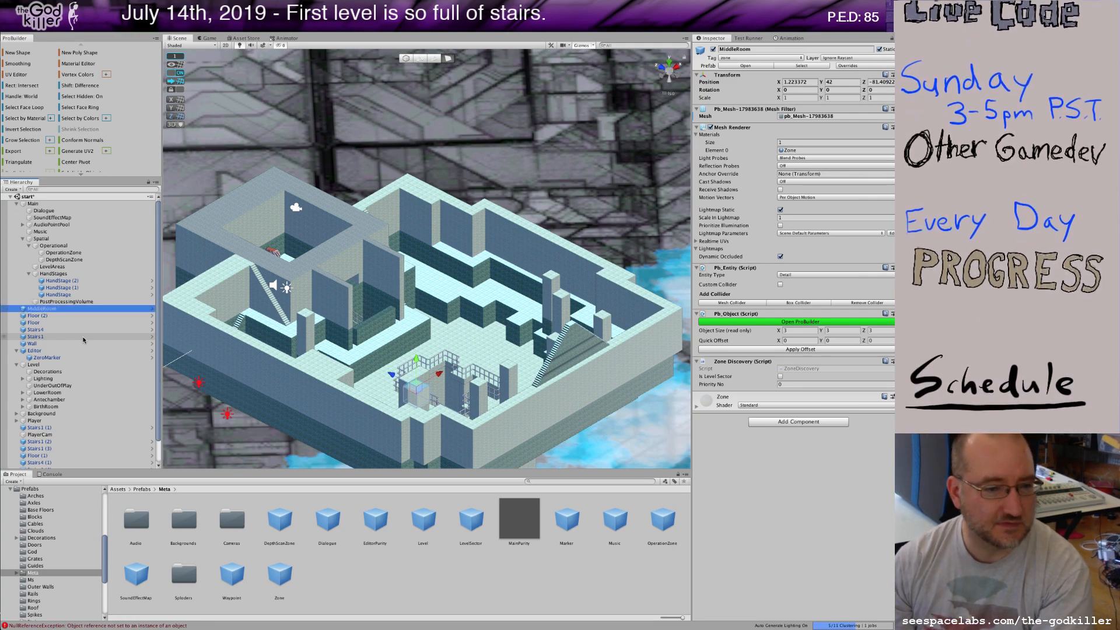
{"action": "scroll", "coordinate": [444, 424], "scroll_direction": "up", "scroll_amount": 2}
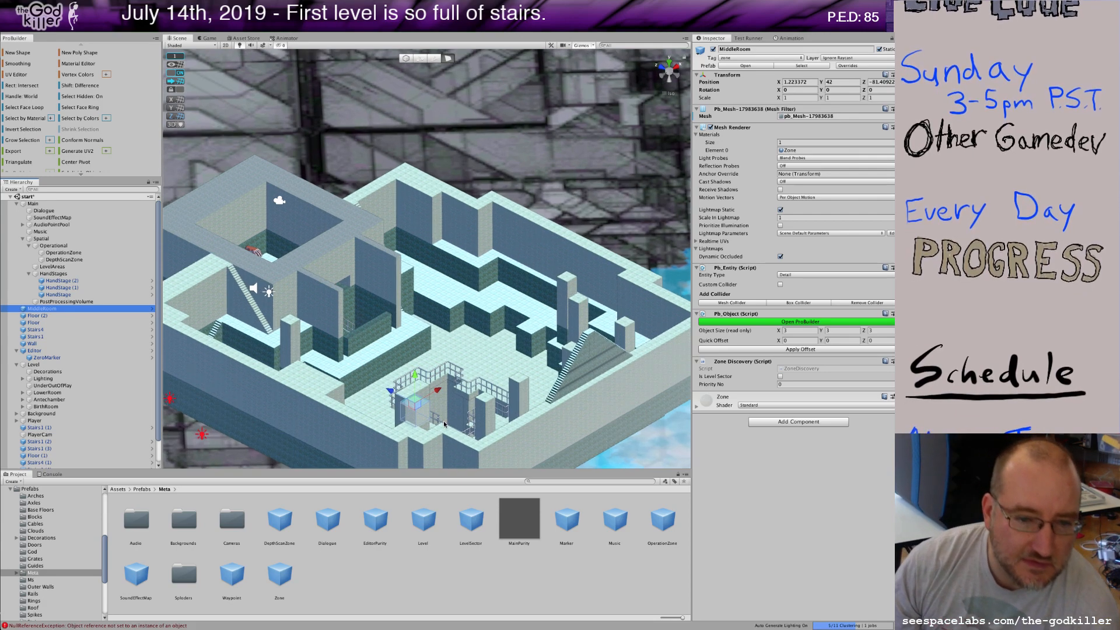
{"action": "scroll", "coordinate": [444, 424], "scroll_direction": "up", "scroll_amount": 1}
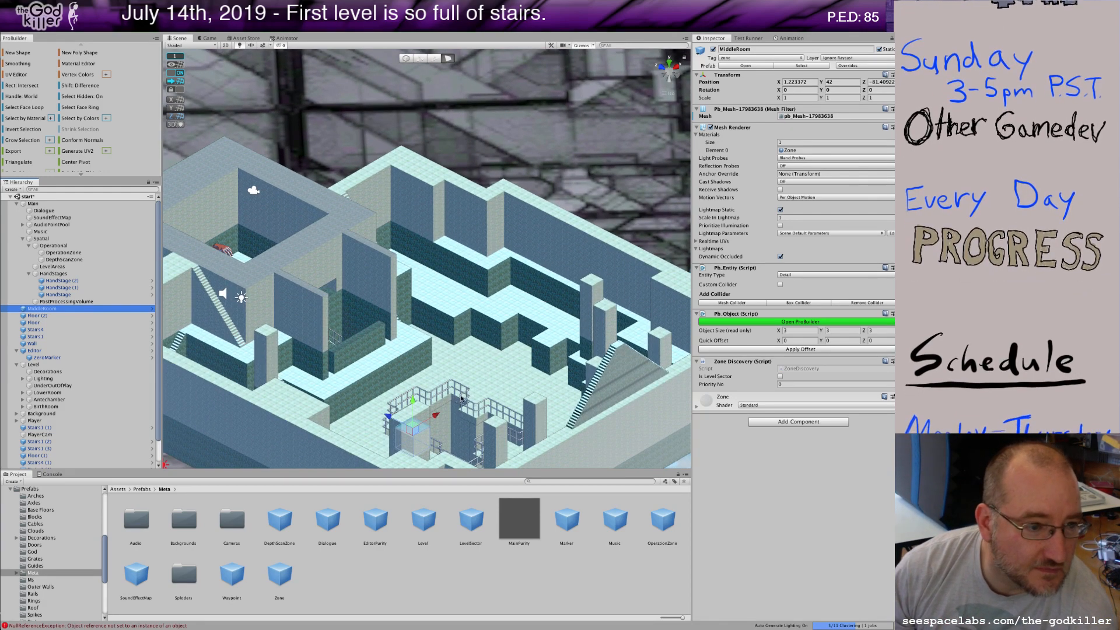
- Set the MiddleRoom zone's priority number to 2
{"action": "middle_click_drag", "start_coordinate": [470, 390], "coordinate": [554, 372]}
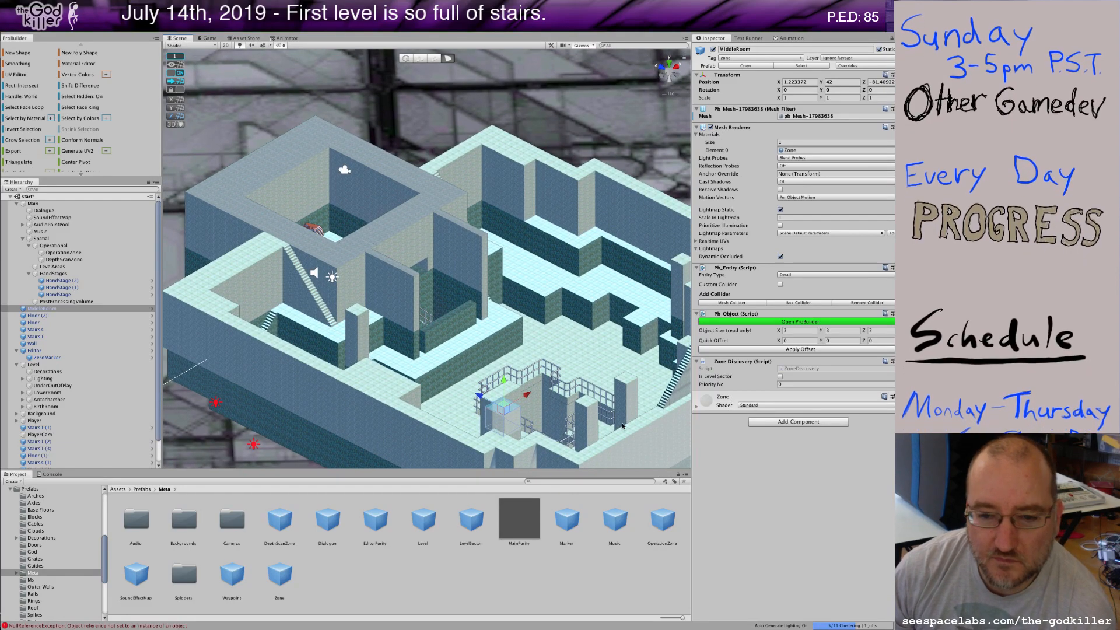
{"action": "left_click", "coordinate": [797, 384]}
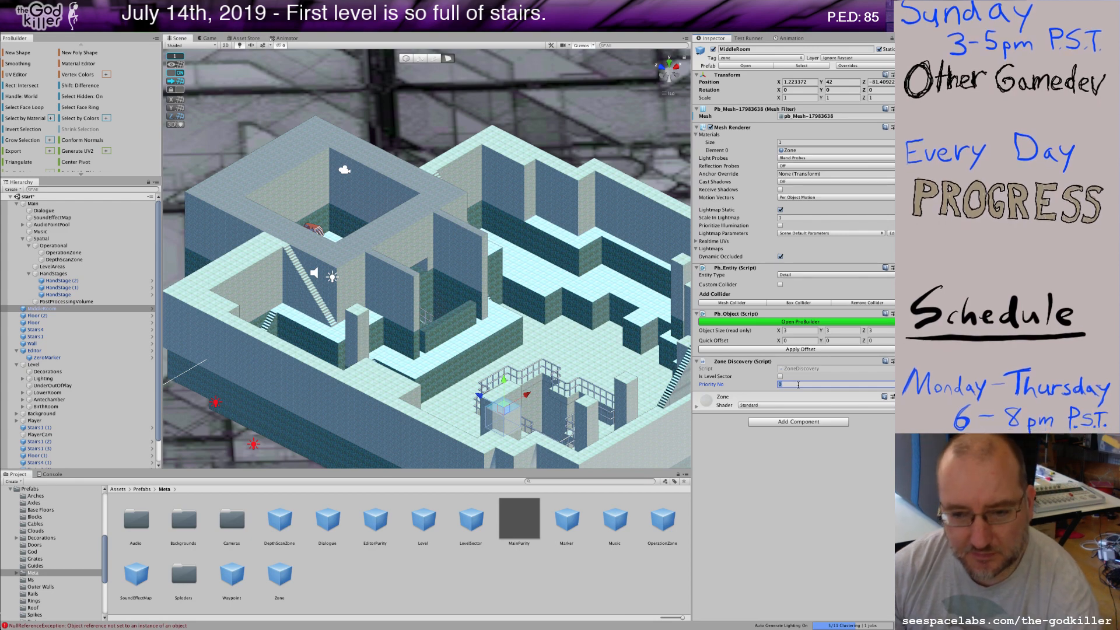
{"action": "type", "text": "2"}
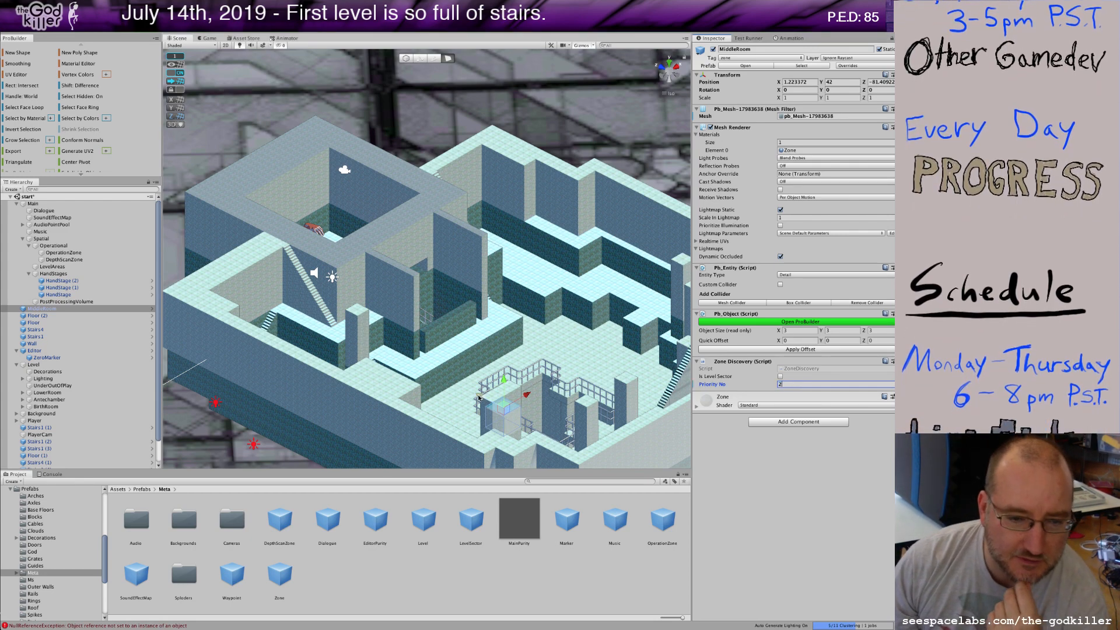
{"action": "left_click_drag", "start_coordinate": [479, 396], "coordinate": [477, 398]}
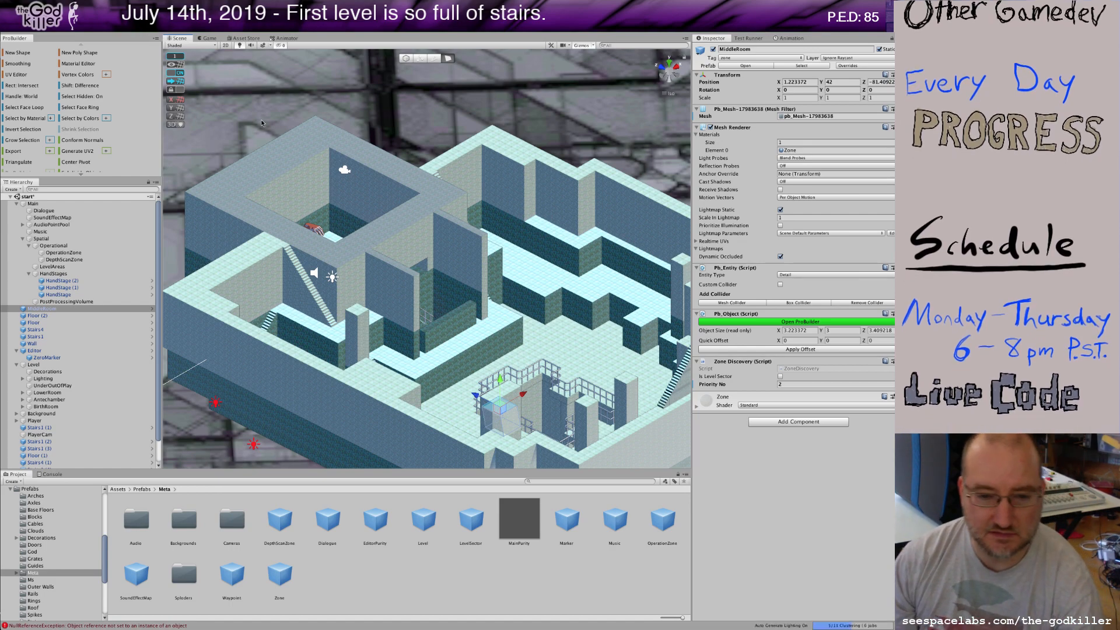
{"action": "key", "text": "super+z"}
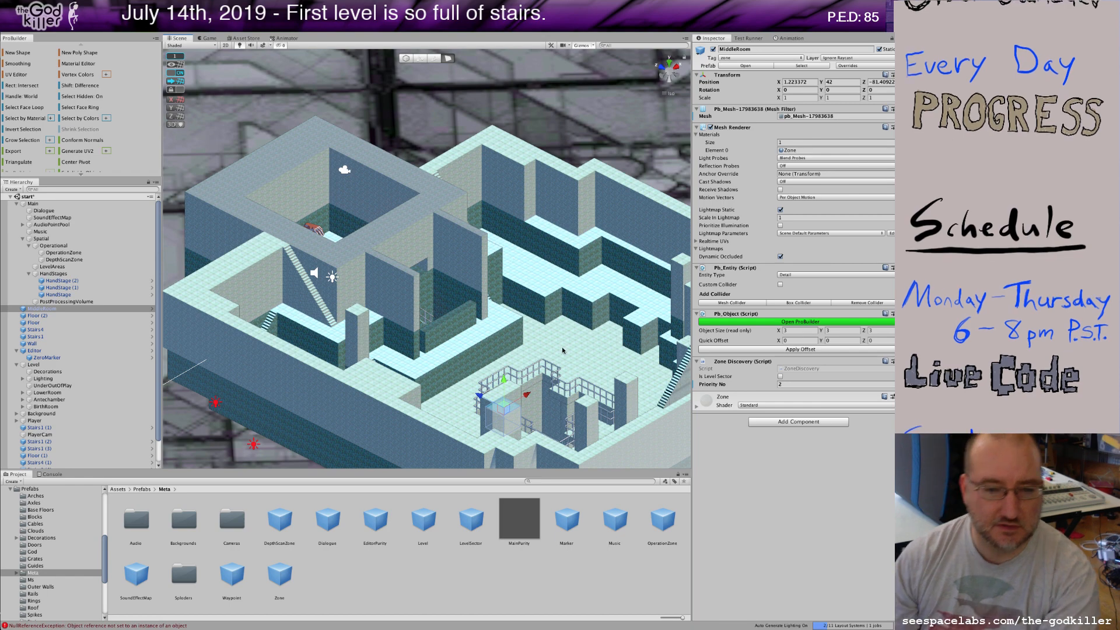
- Move the whole MiddleRoom cube on the snap grid towards the level's outer corner, to X -5, Y 50, Z -85
{"action": "key", "text": "g"}
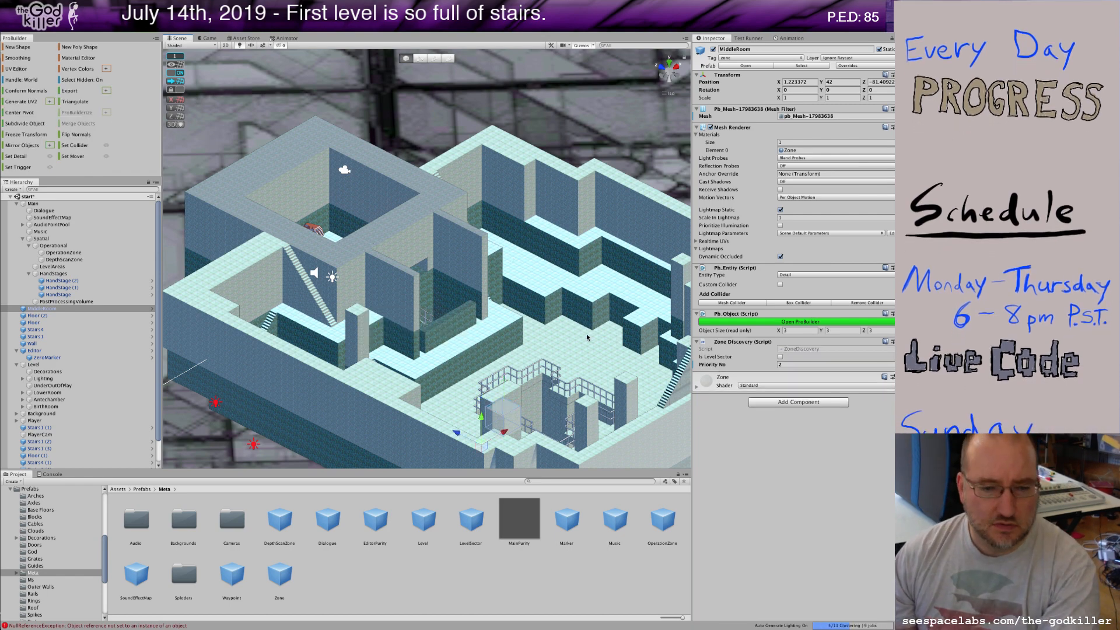
{"action": "right_click_drag", "start_coordinate": [587, 336], "coordinate": [593, 389]}
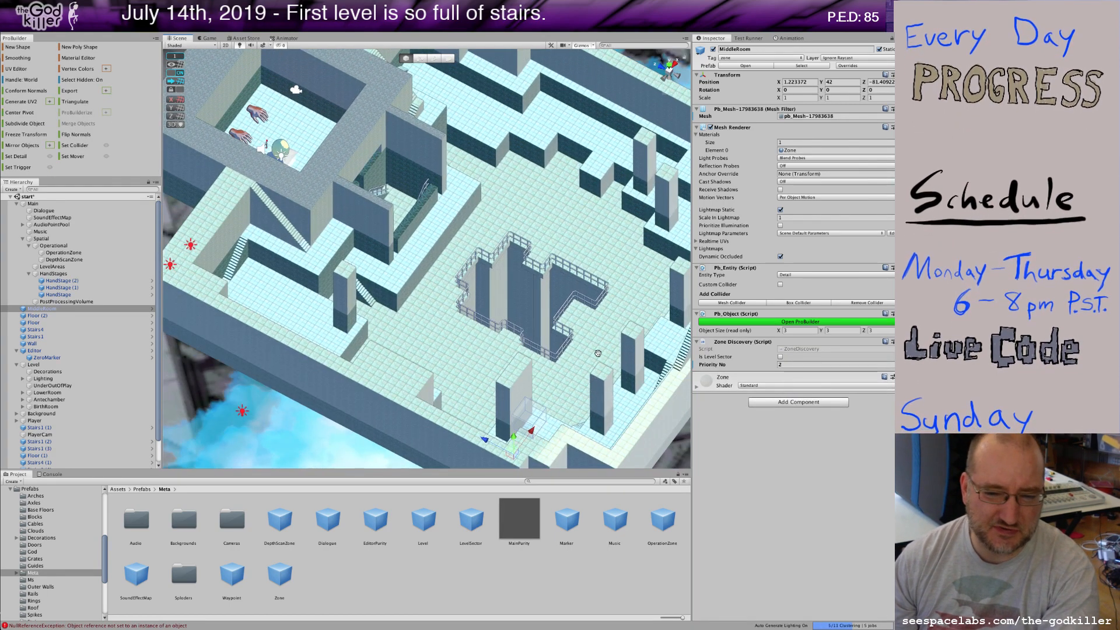
{"action": "middle_click_drag", "start_coordinate": [597, 352], "coordinate": [605, 284]}
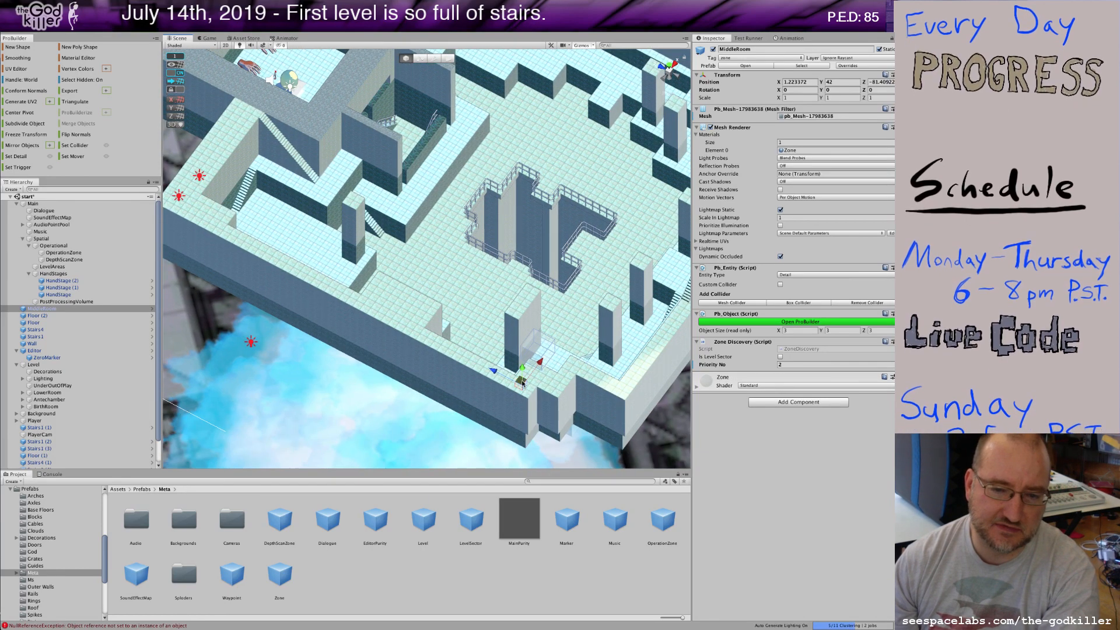
{"action": "left_click_drag", "start_coordinate": [523, 383], "coordinate": [529, 355]}
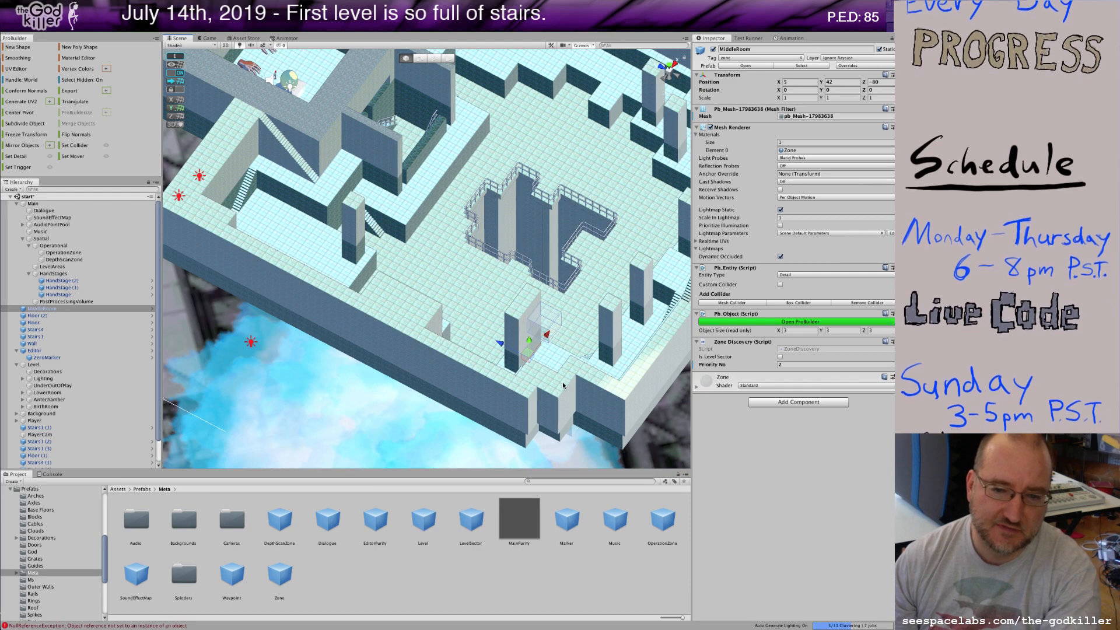
{"action": "scroll", "coordinate": [559, 382], "scroll_direction": "up", "scroll_amount": 1}
{"action": "scroll", "coordinate": [559, 382], "scroll_direction": "up", "scroll_amount": 1}
{"action": "middle_click_drag", "start_coordinate": [577, 385], "coordinate": [547, 308]}
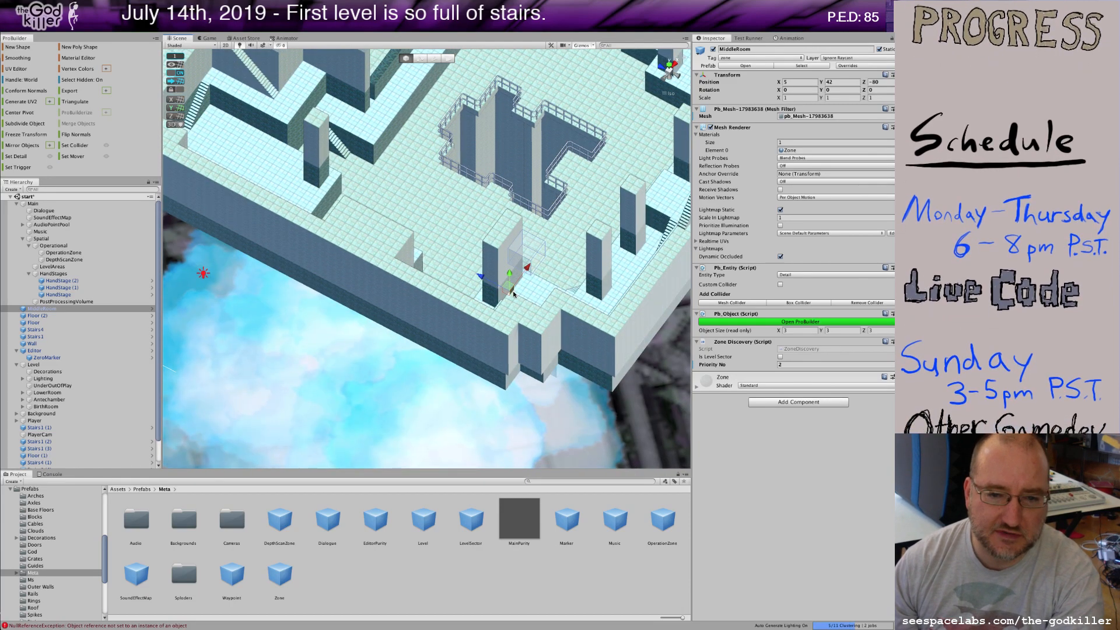
{"action": "left_click_drag", "start_coordinate": [482, 278], "coordinate": [500, 305]}
- Lower the MiddleRoom cube to Y 42 and shift it along Z to -93, just outside the stepped outer corner
{"action": "scroll", "coordinate": [541, 344], "scroll_direction": "up", "scroll_amount": 5}
{"action": "scroll", "coordinate": [541, 344], "scroll_direction": "up", "scroll_amount": 1}
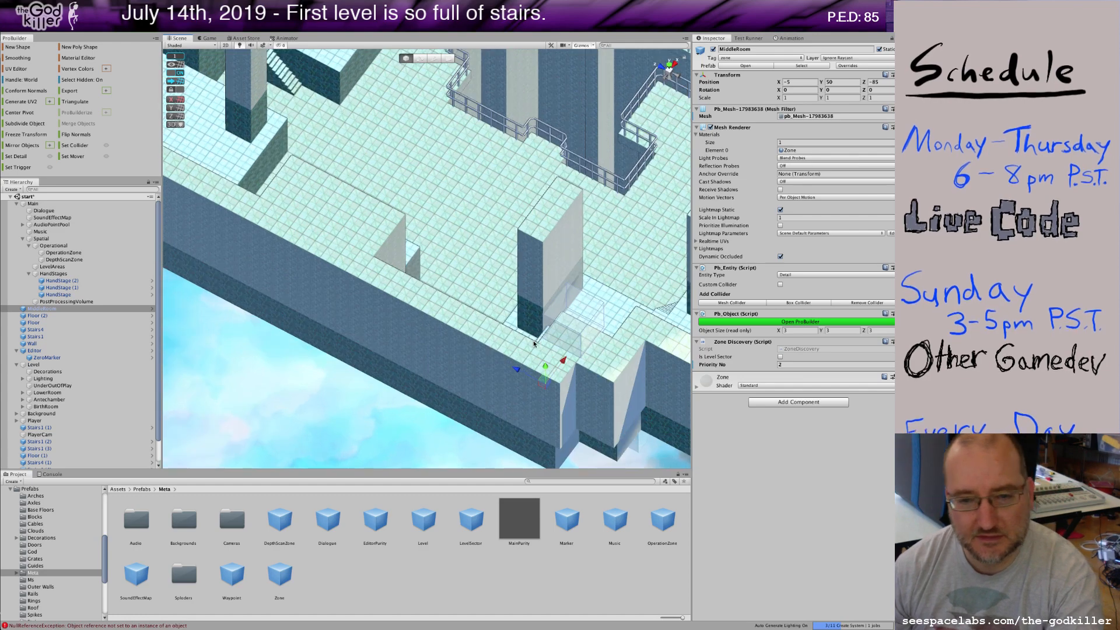
{"action": "middle_click_drag", "start_coordinate": [541, 344], "coordinate": [364, 234]}
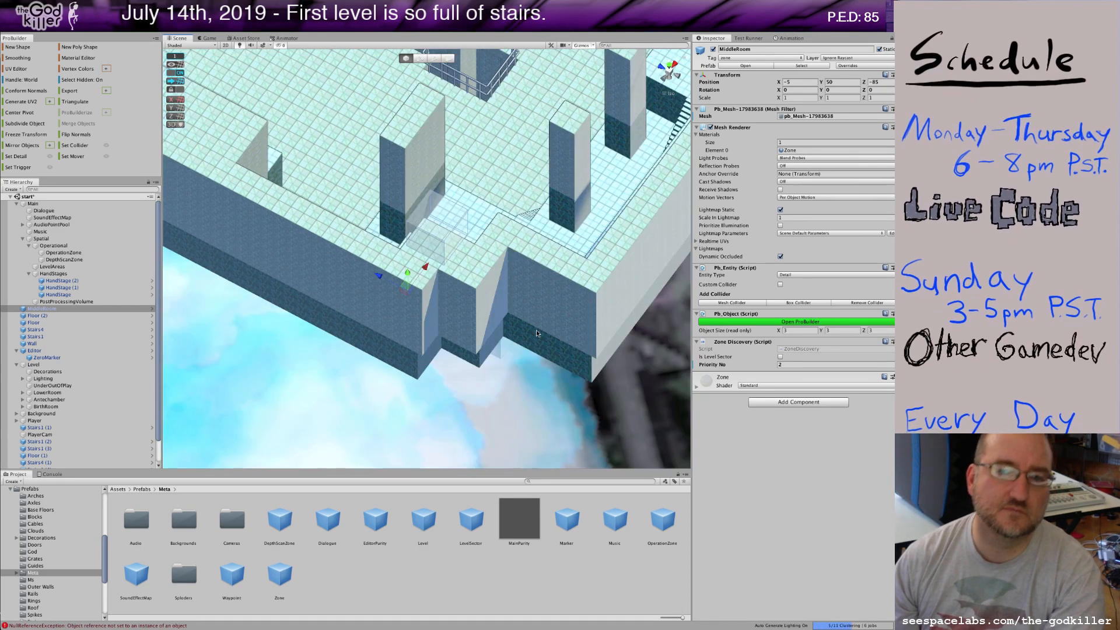
{"action": "right_click_drag", "start_coordinate": [534, 315], "coordinate": [393, 181]}
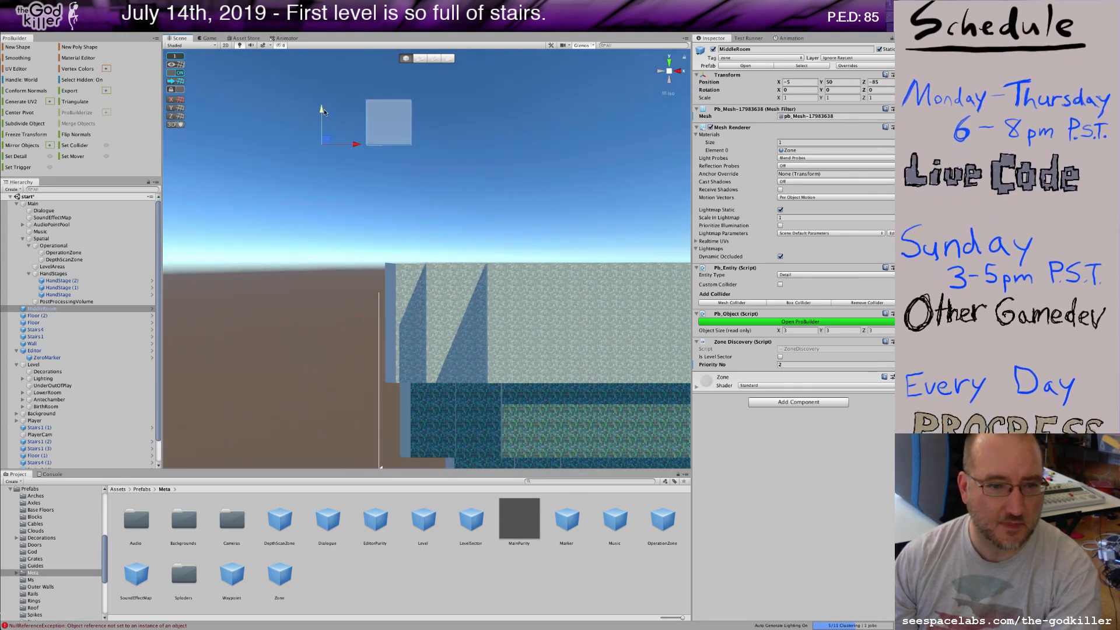
{"action": "left_click_drag", "start_coordinate": [324, 111], "coordinate": [326, 230]}
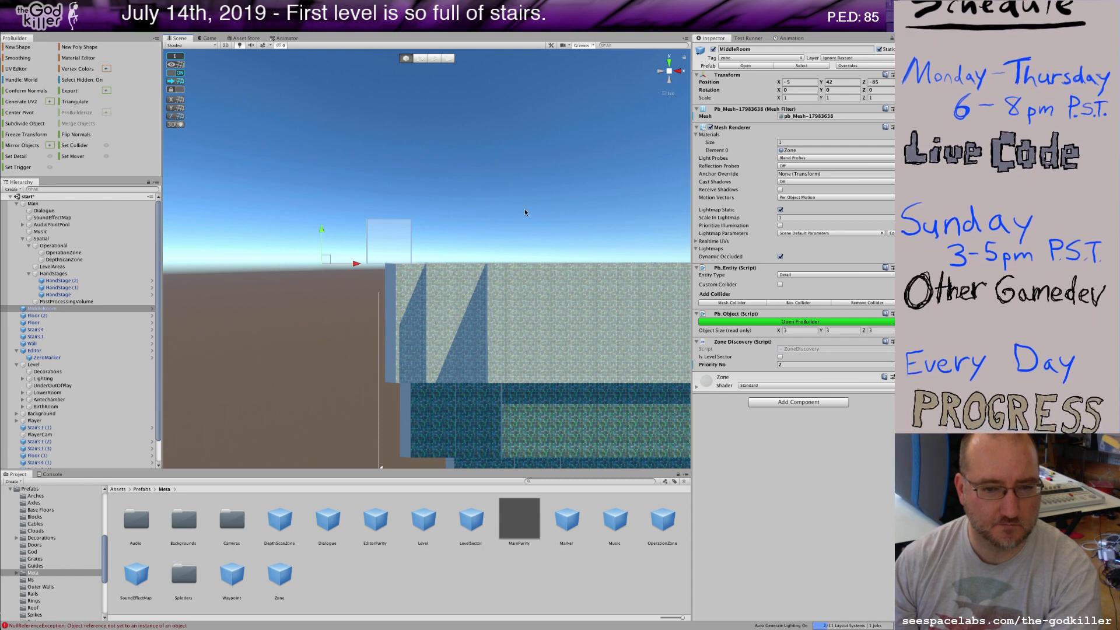
{"action": "right_click_drag", "start_coordinate": [524, 209], "coordinate": [366, 373]}
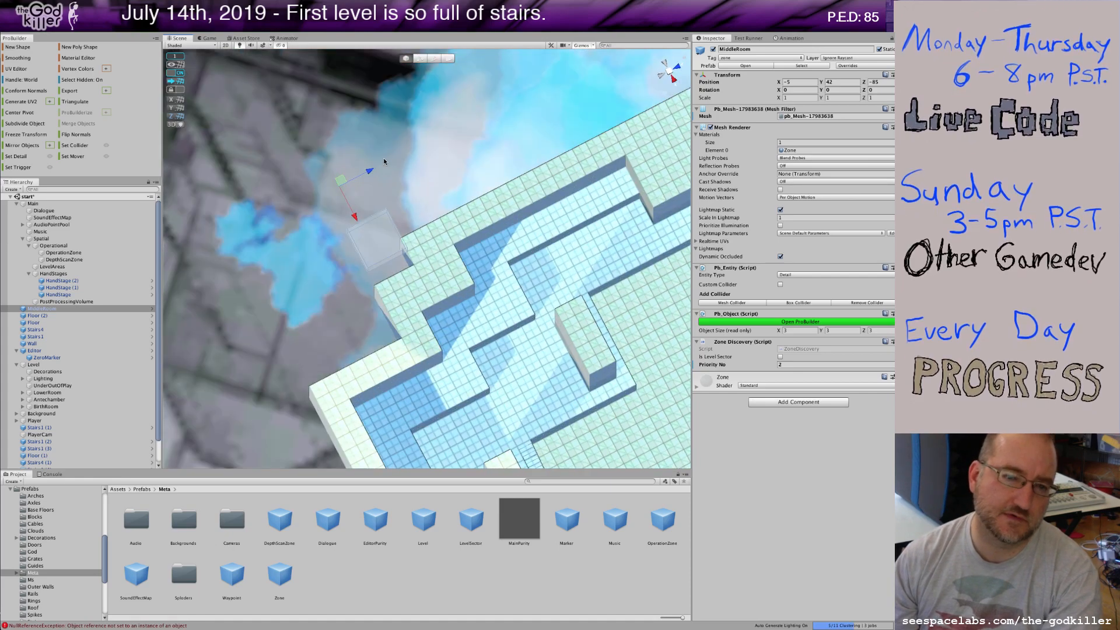
{"action": "left_click_drag", "start_coordinate": [368, 175], "coordinate": [273, 227]}
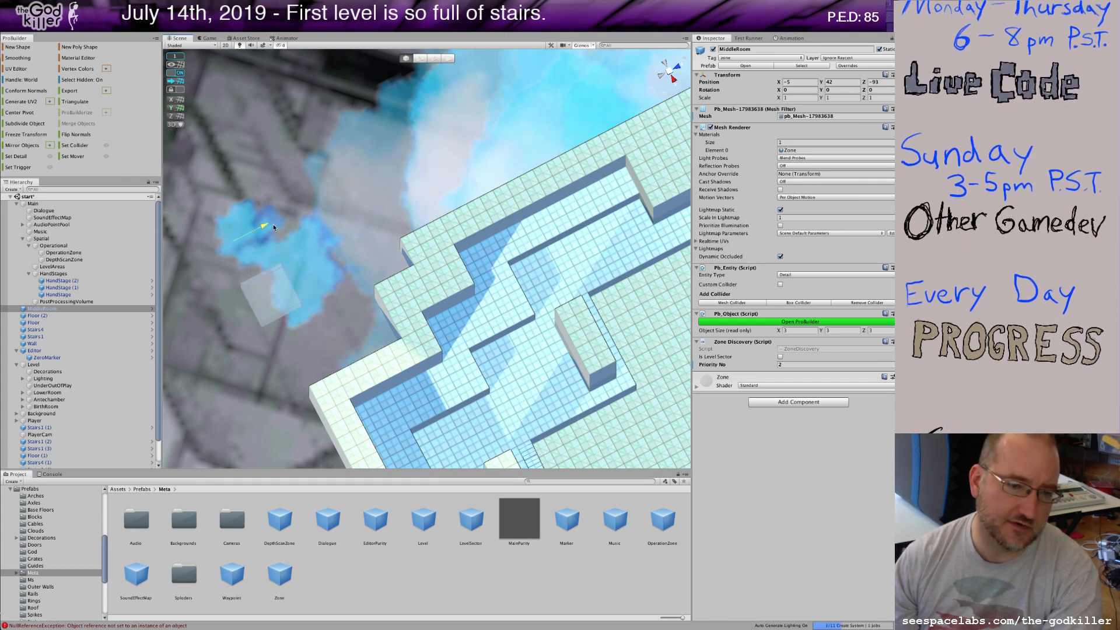
- Stretch the MiddleRoom cube by its side face along the level's outer wall until it is 68 units long in Z
{"action": "right_click_drag", "start_coordinate": [479, 309], "coordinate": [289, 241]}
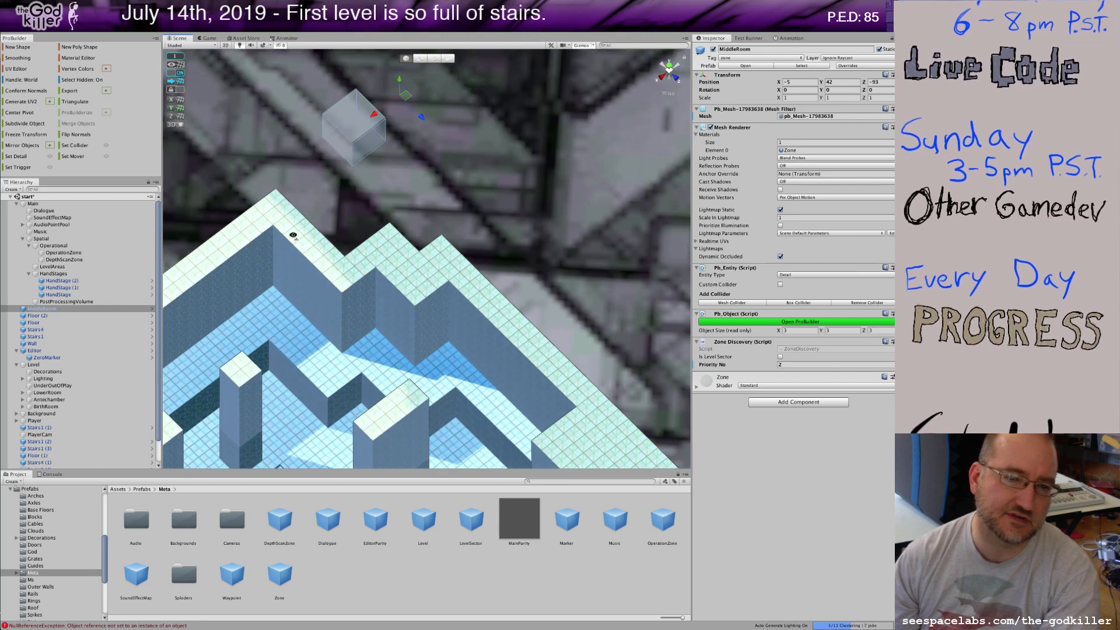
{"action": "left_click", "coordinate": [448, 59]}
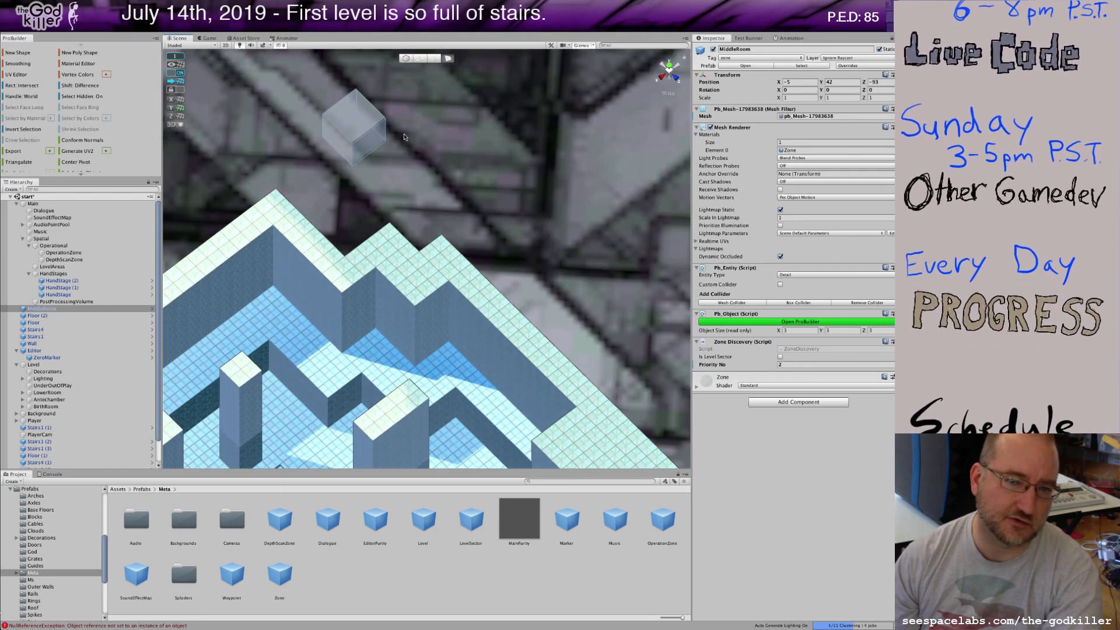
{"action": "left_click", "coordinate": [373, 144]}
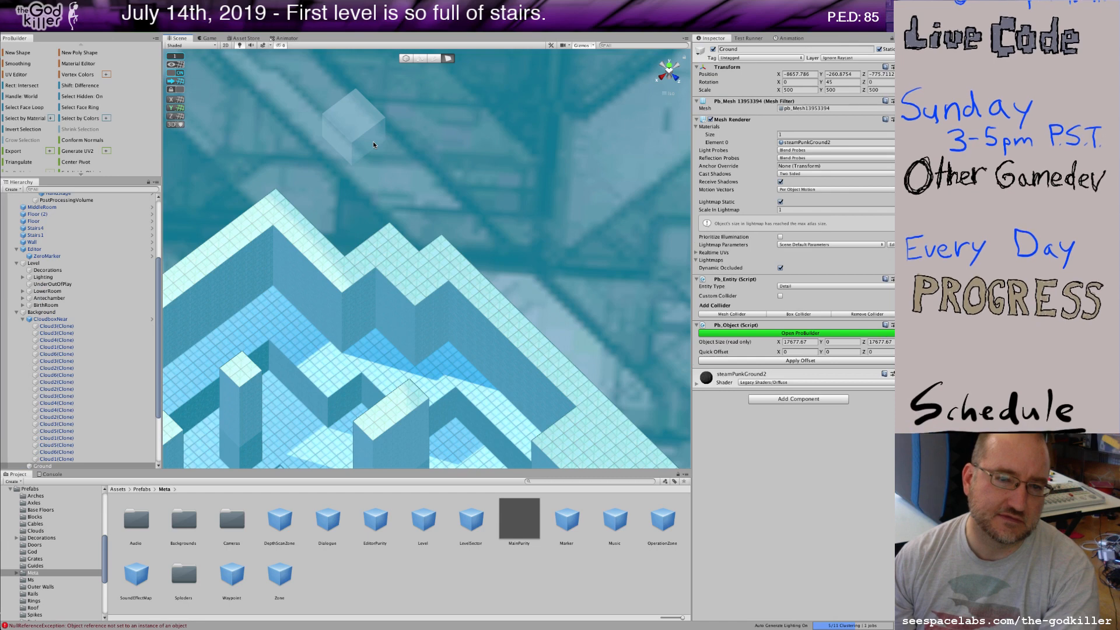
{"action": "left_click", "coordinate": [373, 144]}
{"action": "left_click", "coordinate": [372, 141]}
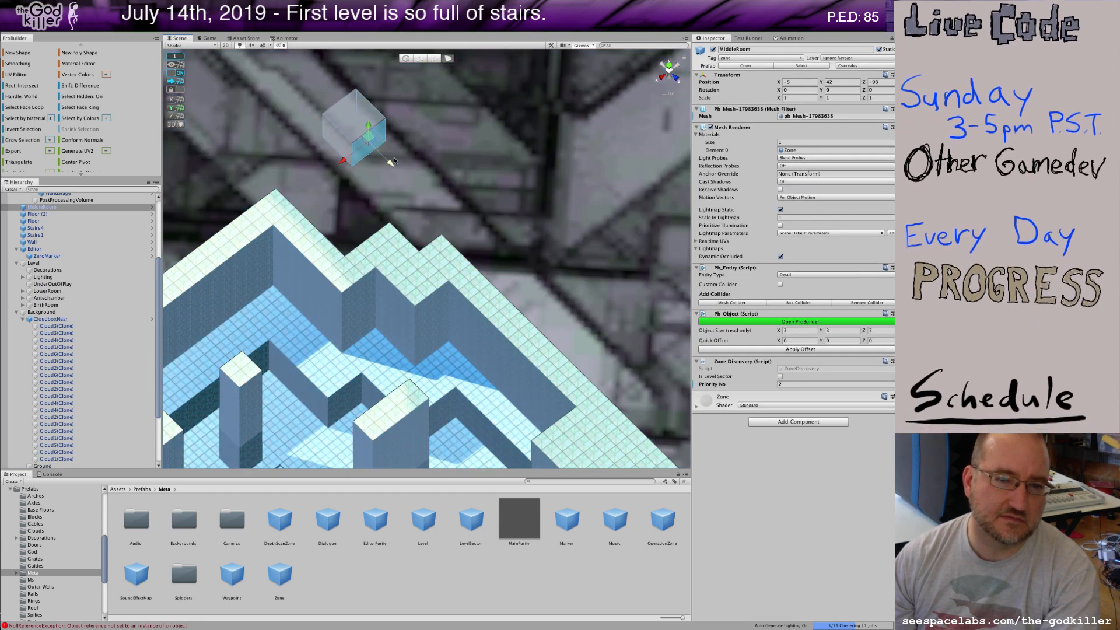
{"action": "left_click_drag", "start_coordinate": [391, 162], "coordinate": [565, 320]}
{"action": "scroll", "coordinate": [454, 330], "scroll_direction": "down", "scroll_amount": 1}
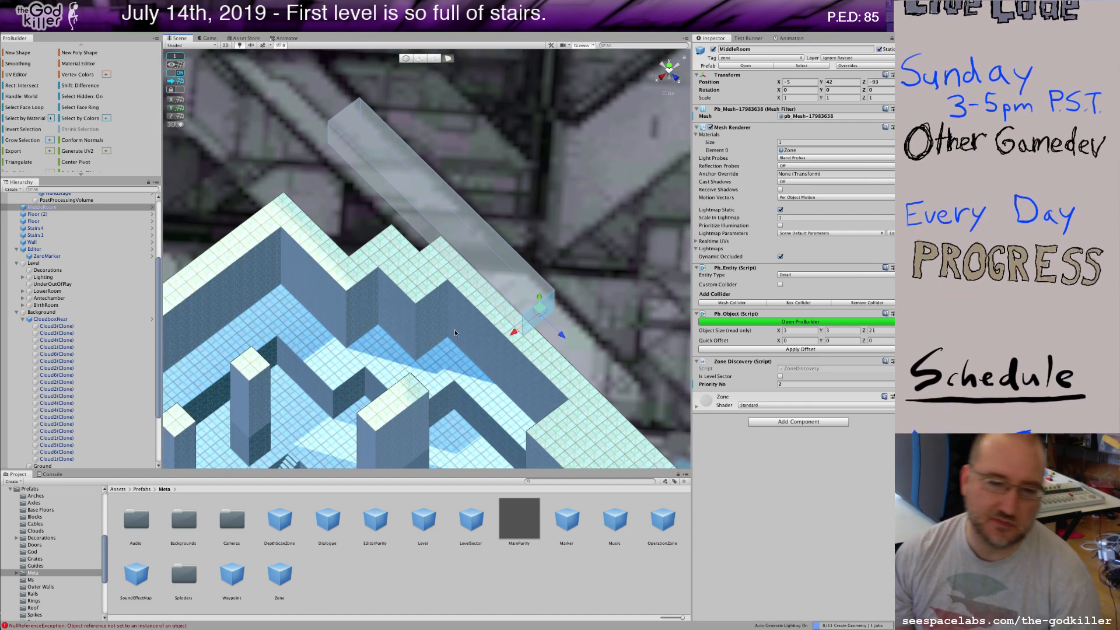
{"action": "scroll", "coordinate": [454, 330], "scroll_direction": "down", "scroll_amount": 5}
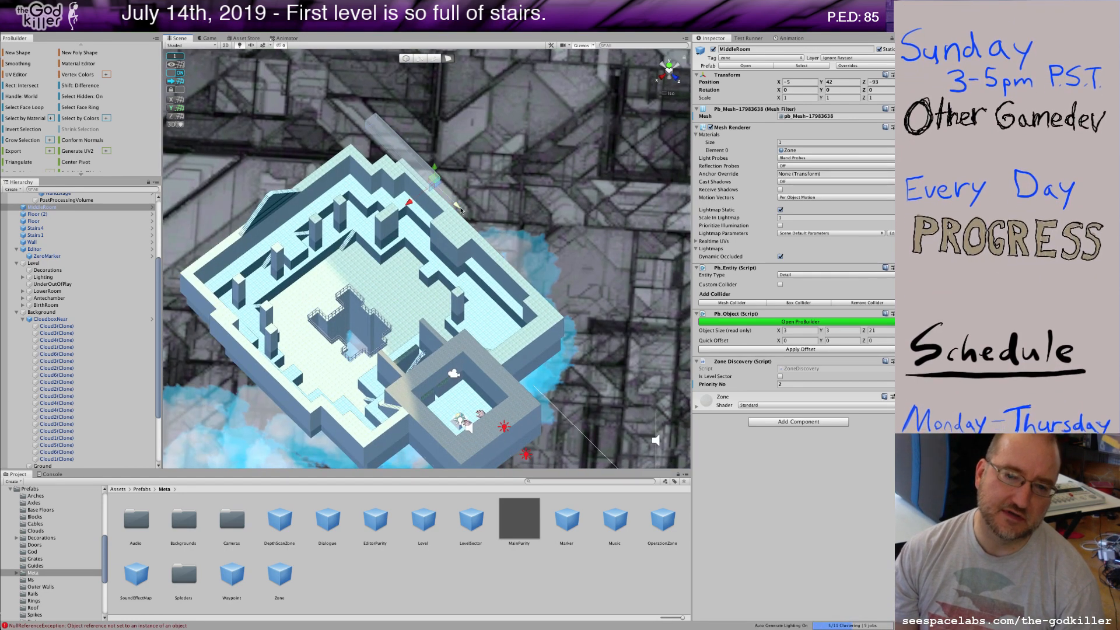
{"action": "left_click_drag", "start_coordinate": [458, 210], "coordinate": [596, 362]}
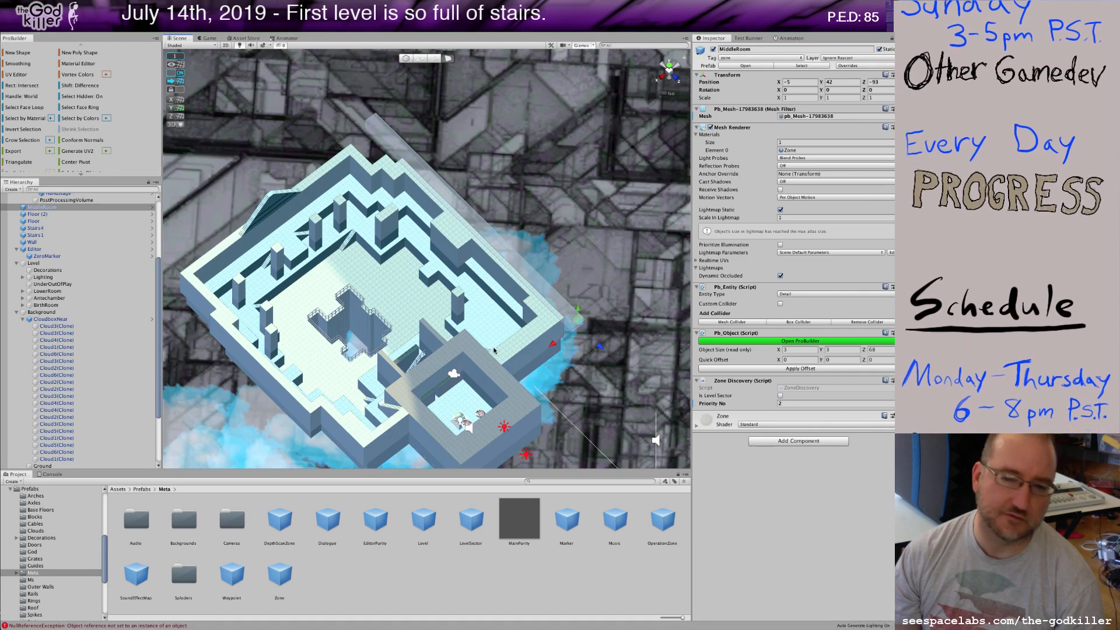
- Pull the long inner side face of MiddleRoom across the level to make the sector 62 units wide in X
{"action": "scroll", "coordinate": [496, 350], "scroll_direction": "up", "scroll_amount": 5}
{"action": "scroll", "coordinate": [503, 341], "scroll_direction": "up", "scroll_amount": 3}
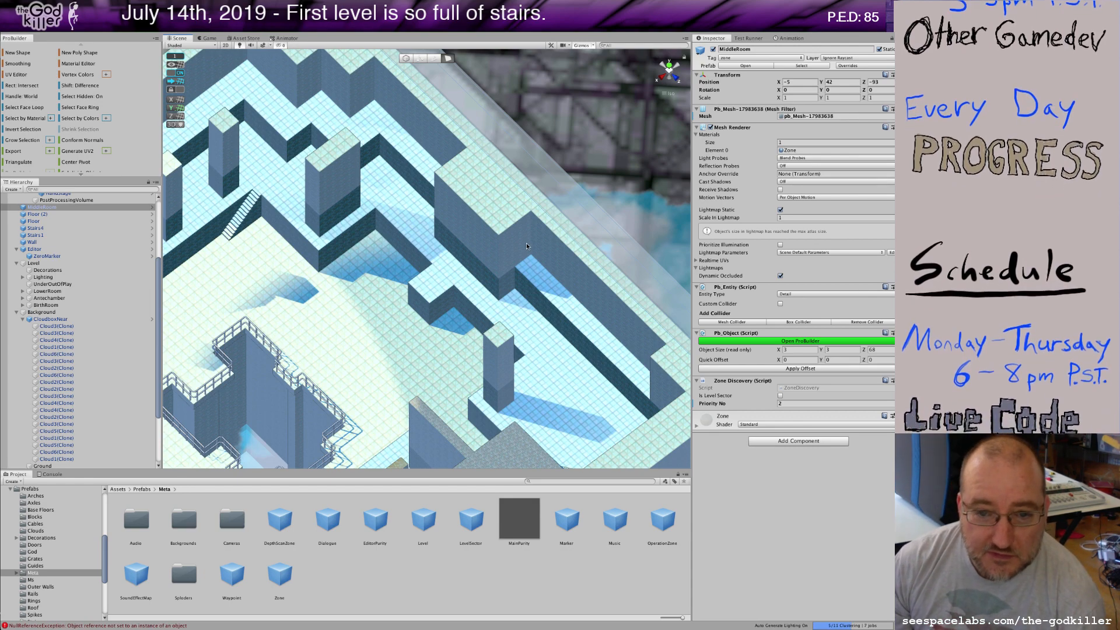
{"action": "middle_click_drag", "start_coordinate": [477, 207], "coordinate": [361, 48]}
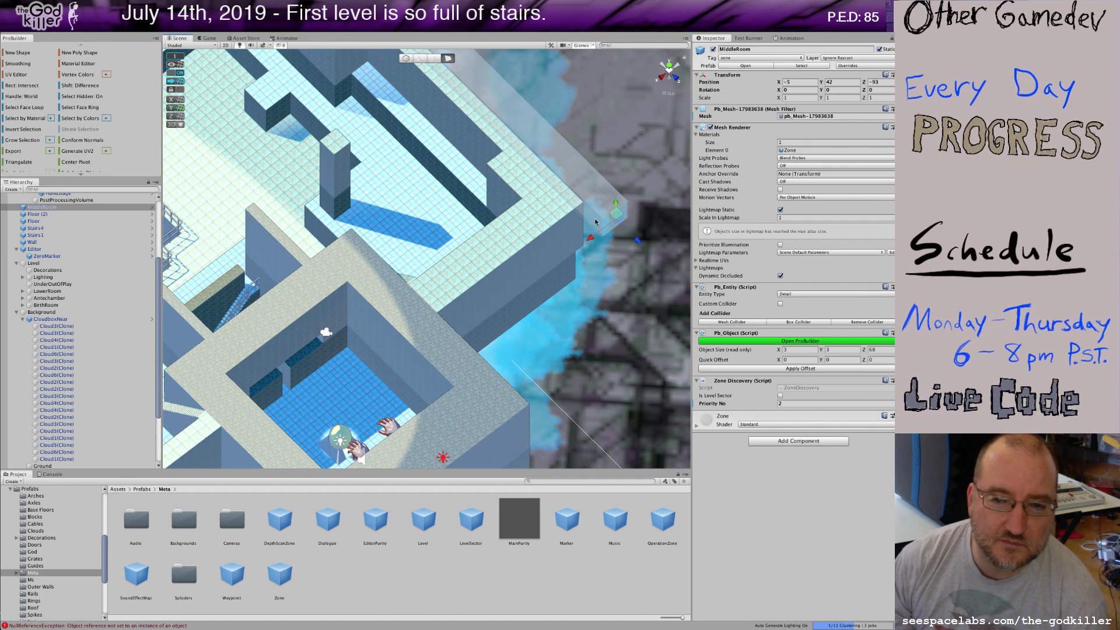
{"action": "left_click", "coordinate": [595, 222]}
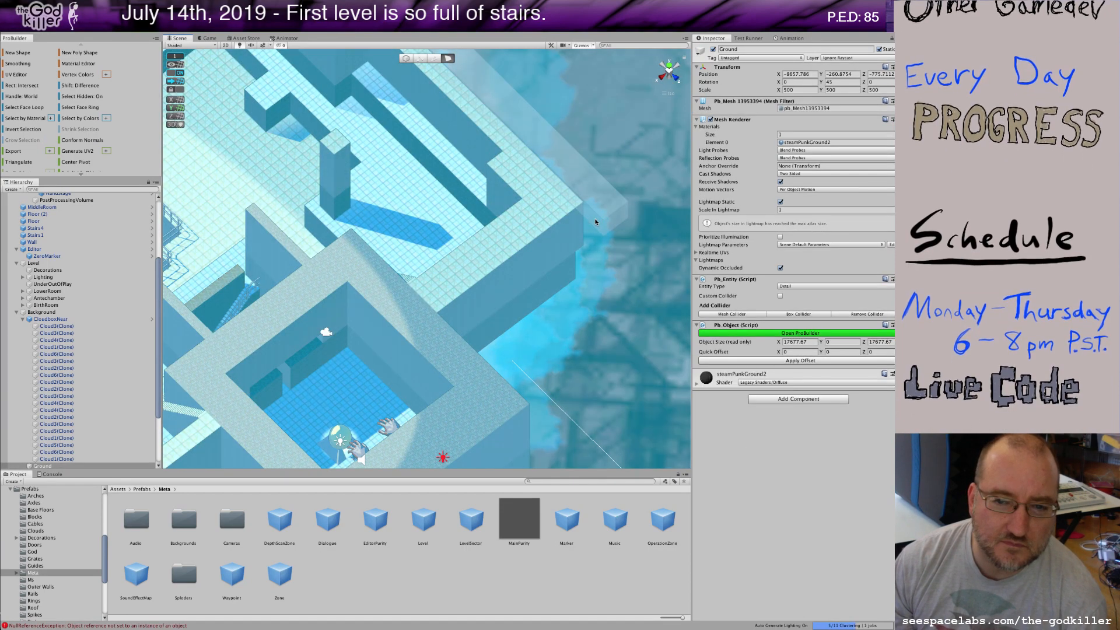
{"action": "left_click", "coordinate": [589, 211]}
{"action": "scroll", "coordinate": [417, 165], "scroll_direction": "down", "scroll_amount": 5}
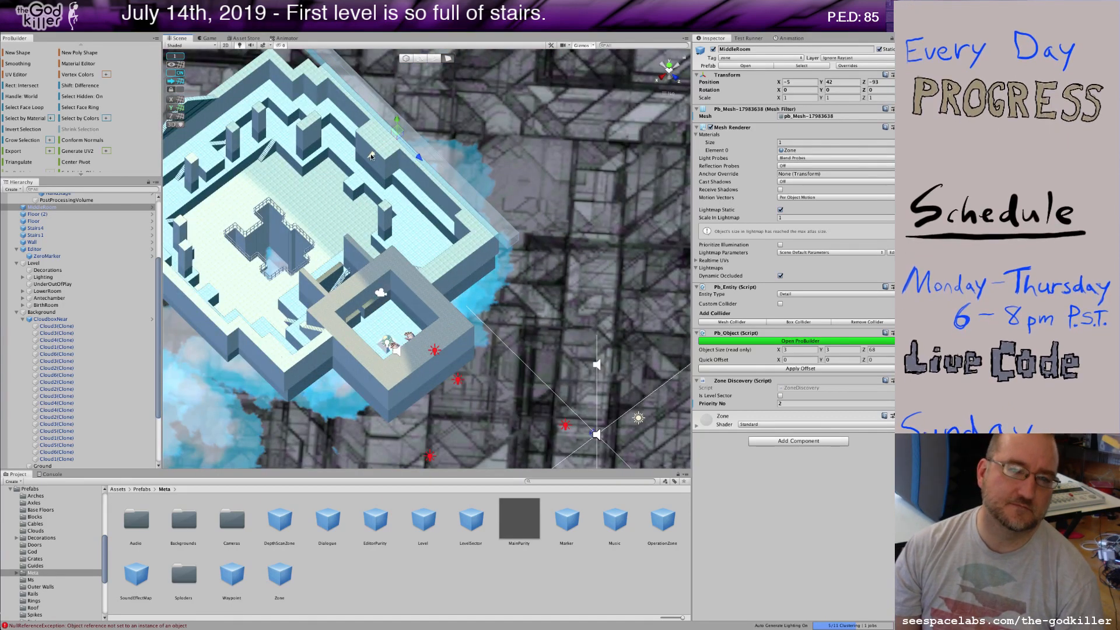
{"action": "left_click_drag", "start_coordinate": [282, 249], "coordinate": [182, 367]}
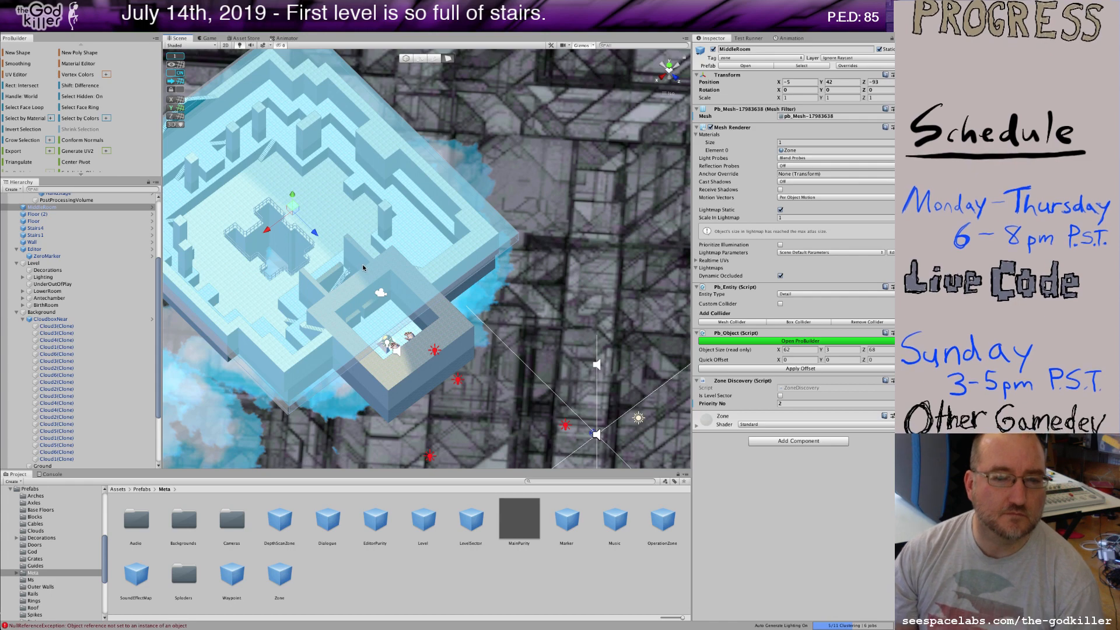
- Raise the top face of MiddleRoom to make the sector 7 units tall
{"action": "scroll", "coordinate": [363, 268], "scroll_direction": "down", "scroll_amount": 1}
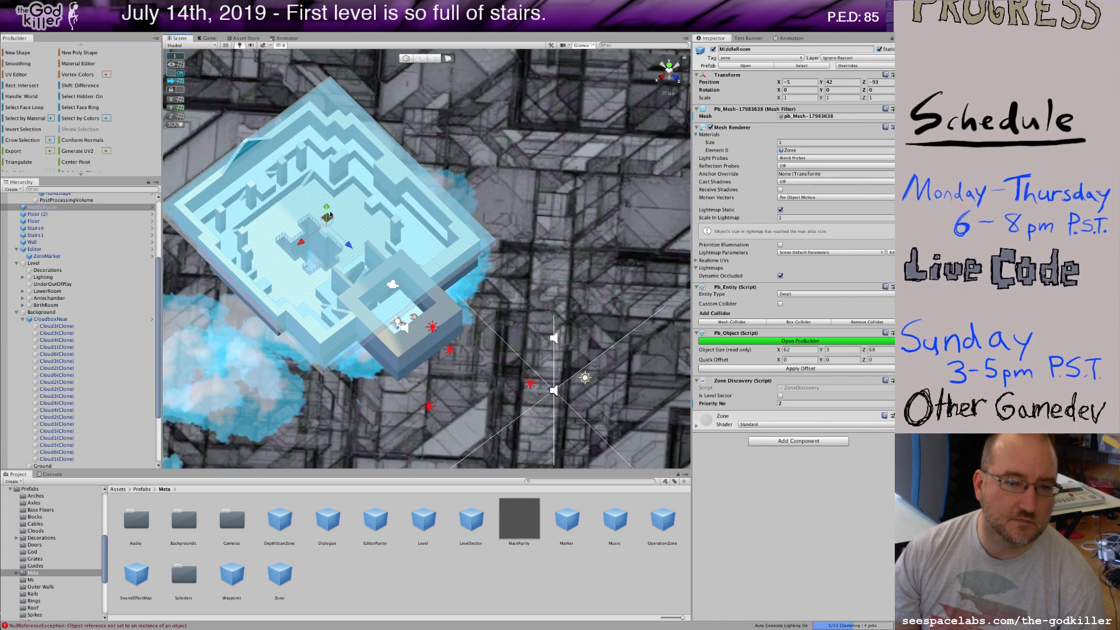
{"action": "left_click_drag", "start_coordinate": [328, 209], "coordinate": [322, 183]}
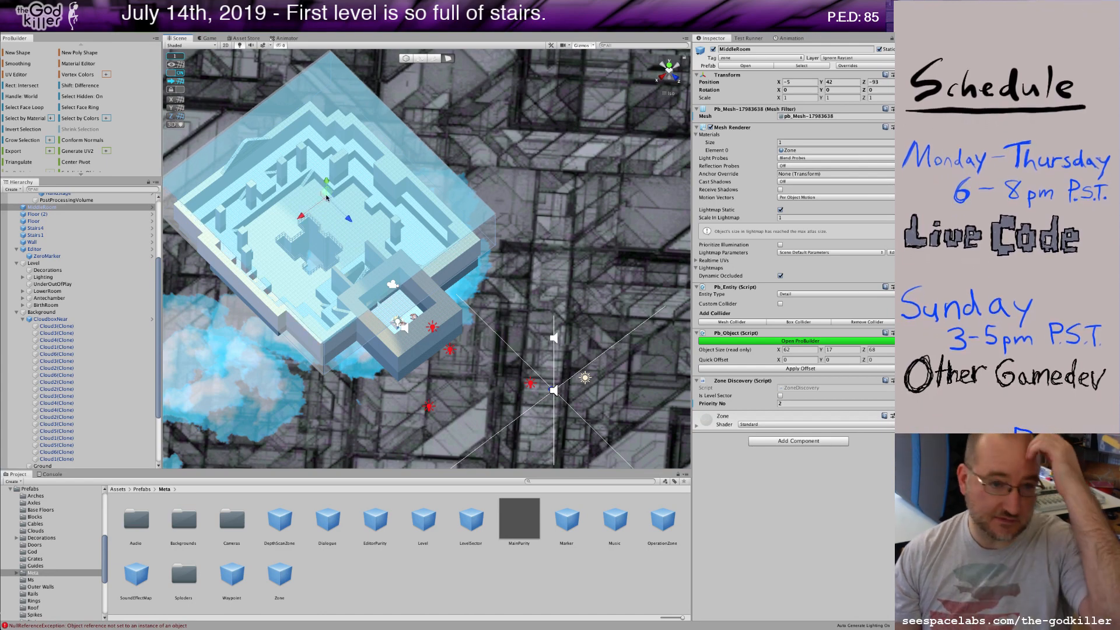
{"action": "left_click_drag", "start_coordinate": [328, 183], "coordinate": [339, 204]}
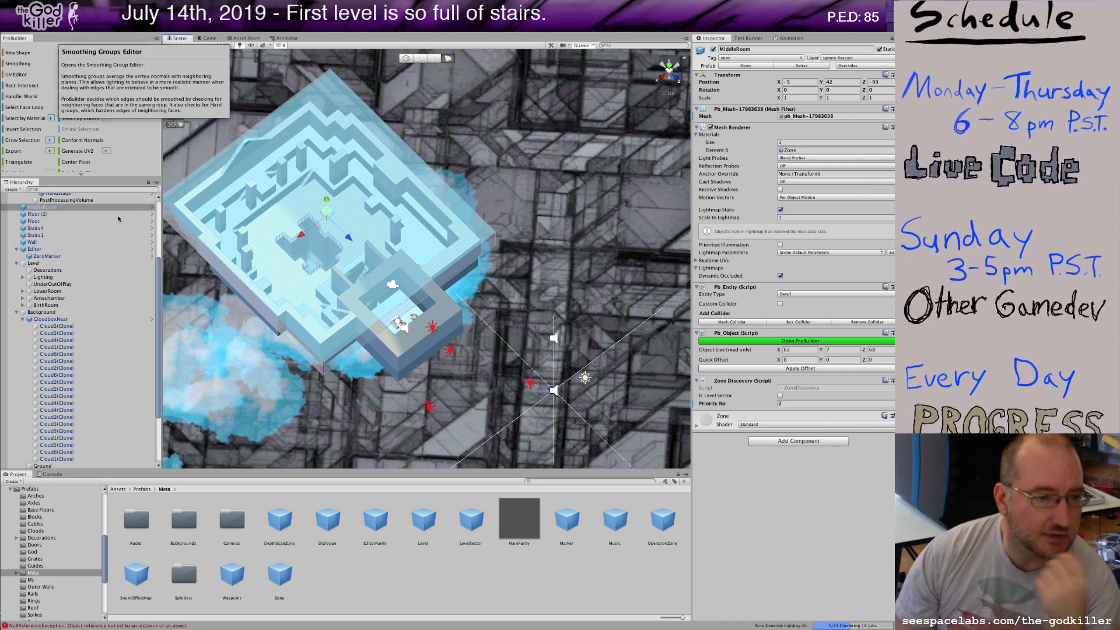
- Select DepthScanZone under Operational and raise its top face to make the zone 64 units tall
{"action": "left_click", "coordinate": [156, 229]}
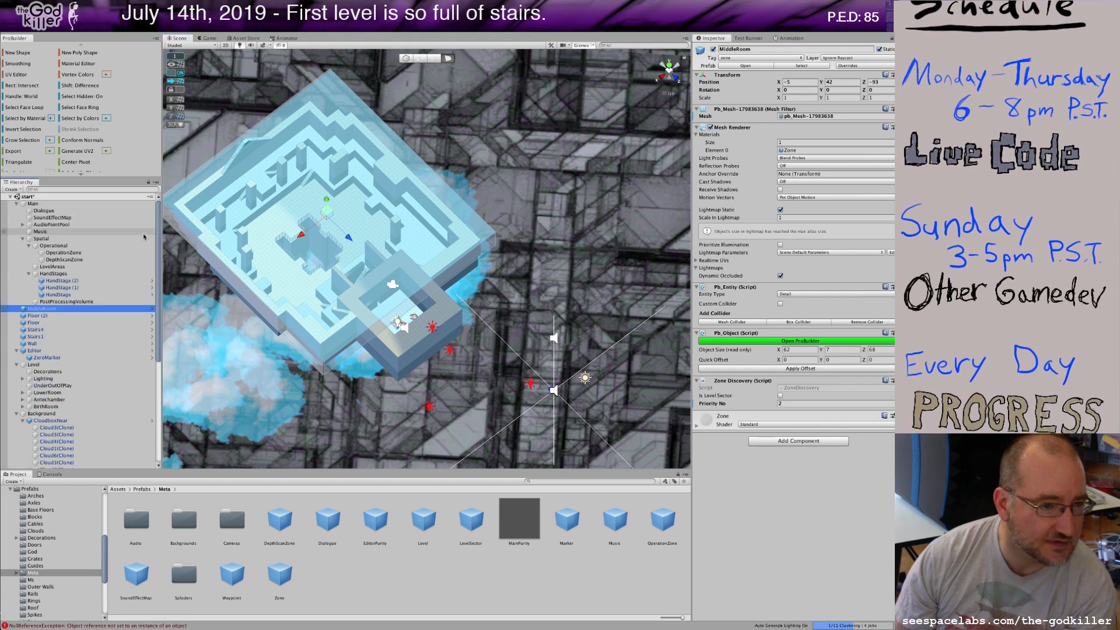
{"action": "left_click", "coordinate": [77, 260]}
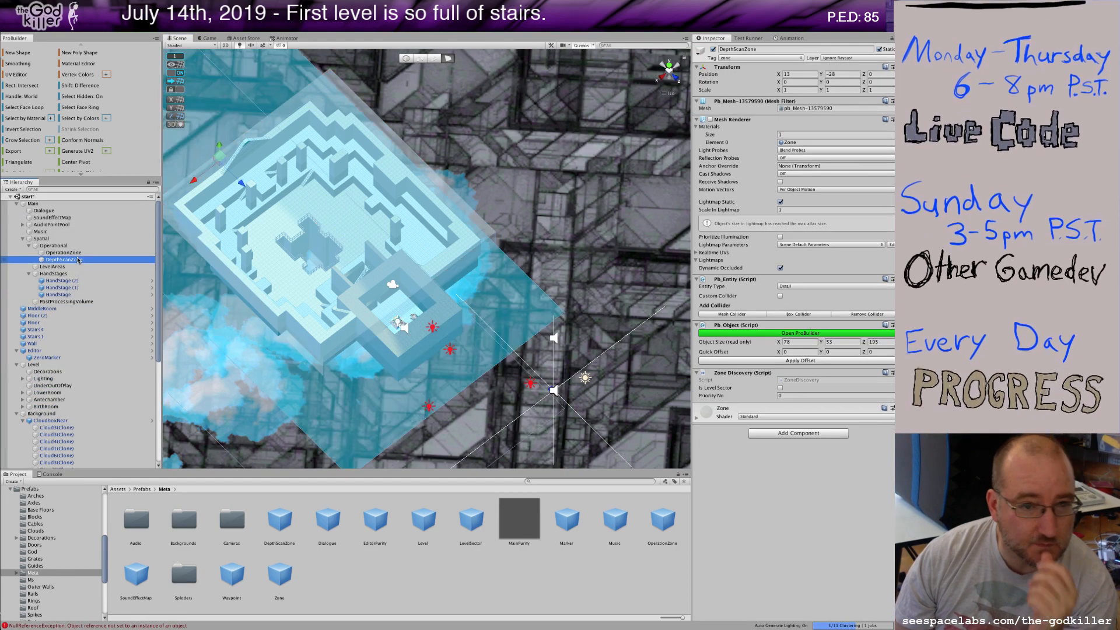
{"action": "middle_click_drag", "start_coordinate": [298, 350], "coordinate": [395, 336]}
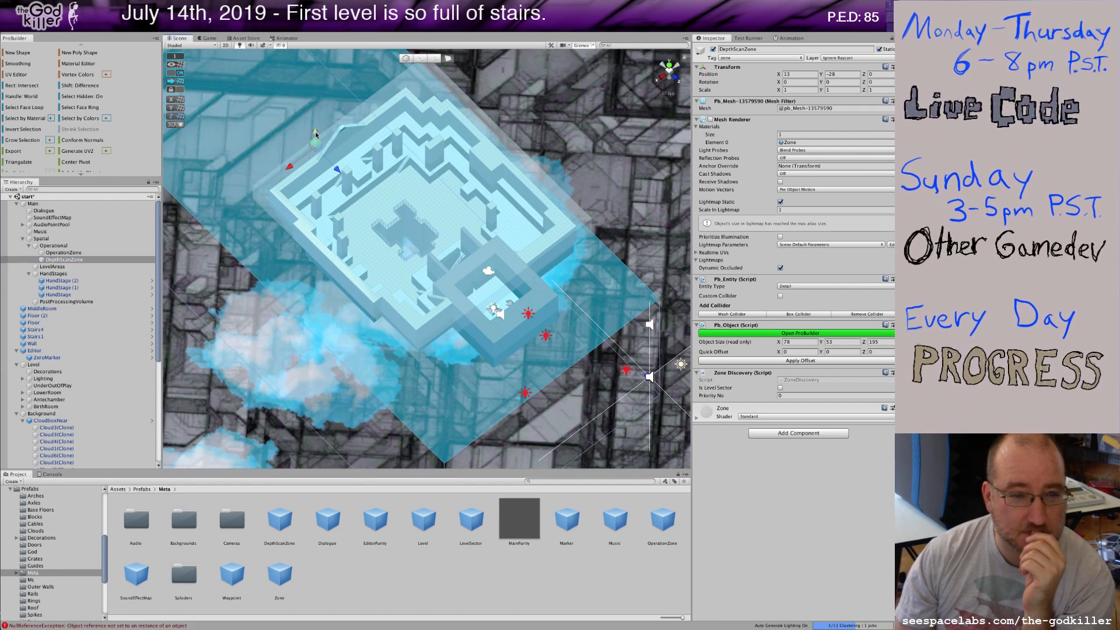
{"action": "left_click_drag", "start_coordinate": [315, 134], "coordinate": [306, 111]}
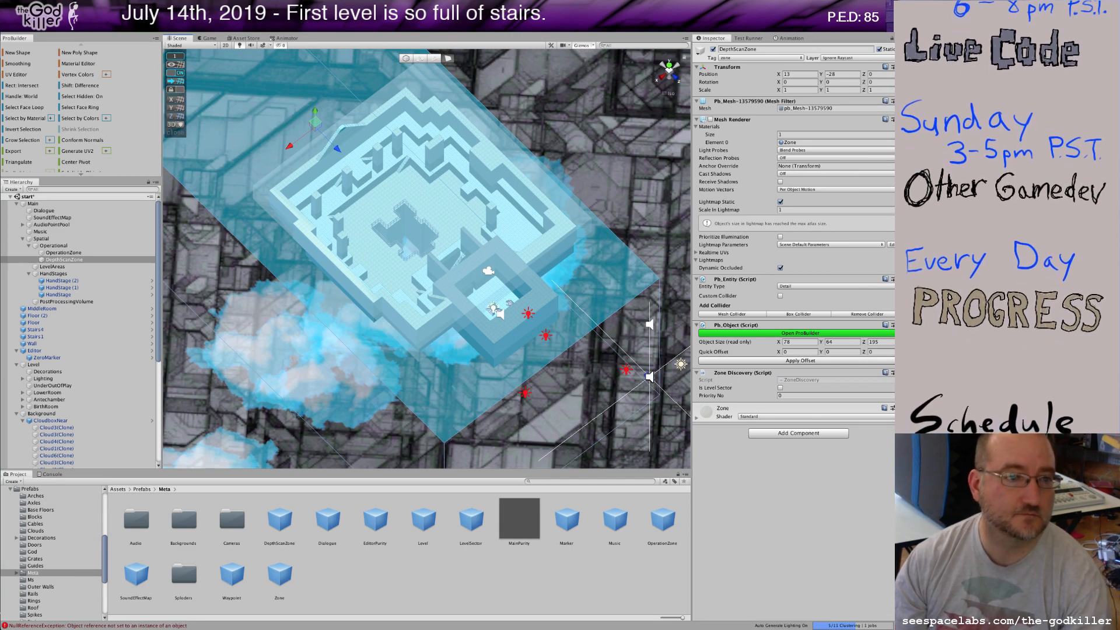
- Undo the last height change of DepthScanZone
{"action": "left_click", "coordinate": [76, 26]}
{"action": "key", "text": "super+z"}
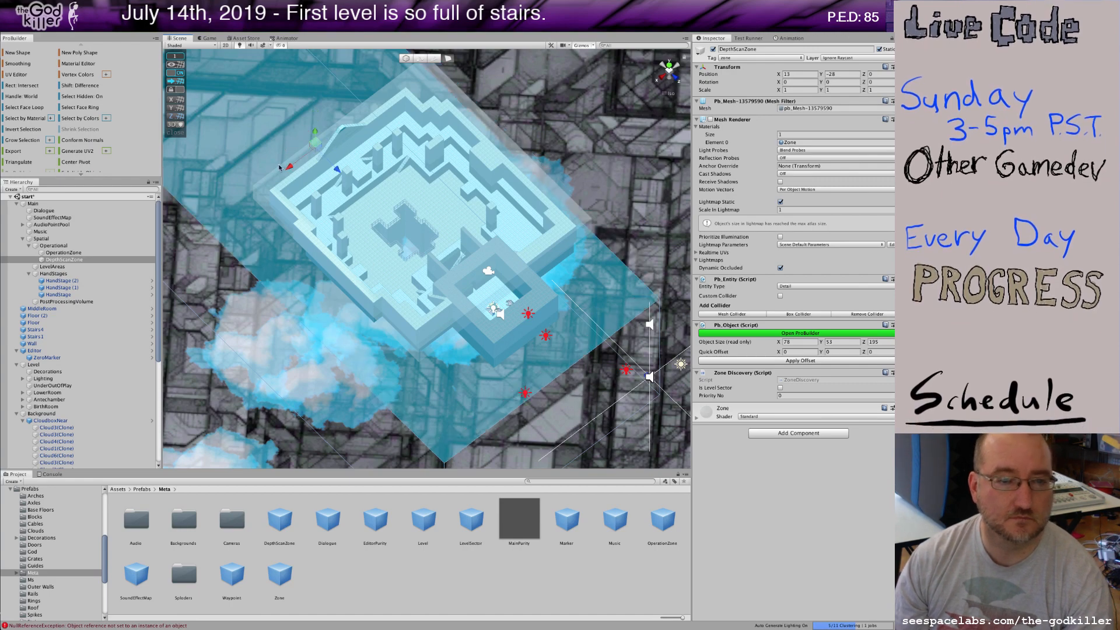
- Deactivate the Ground background object so that it no longer covers the view of the level
{"action": "left_click", "coordinate": [226, 182]}
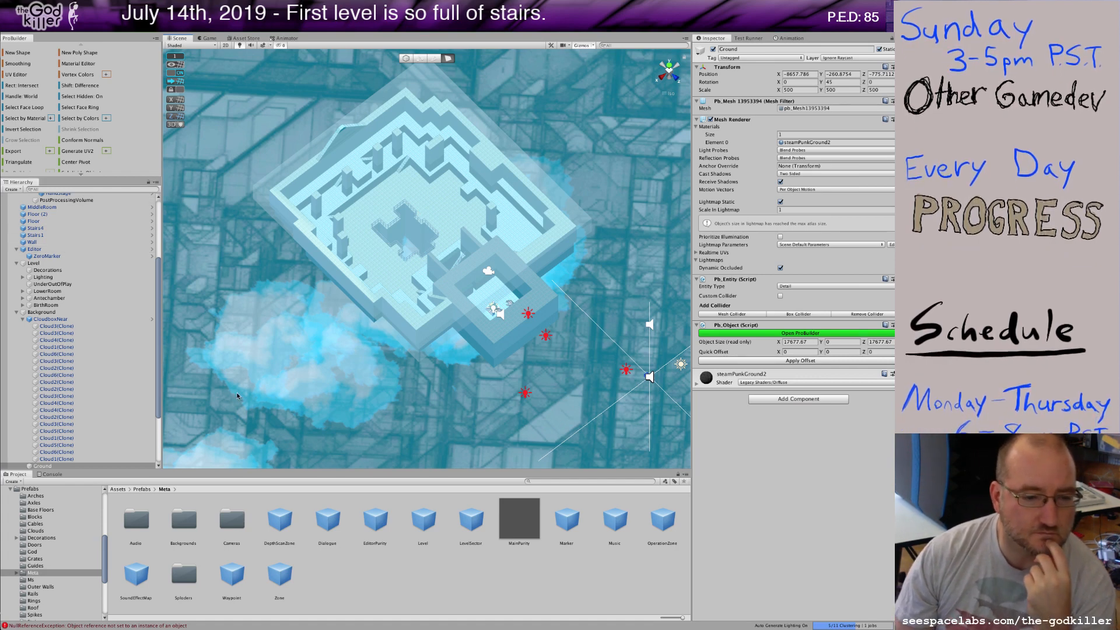
{"action": "left_click", "coordinate": [713, 49]}
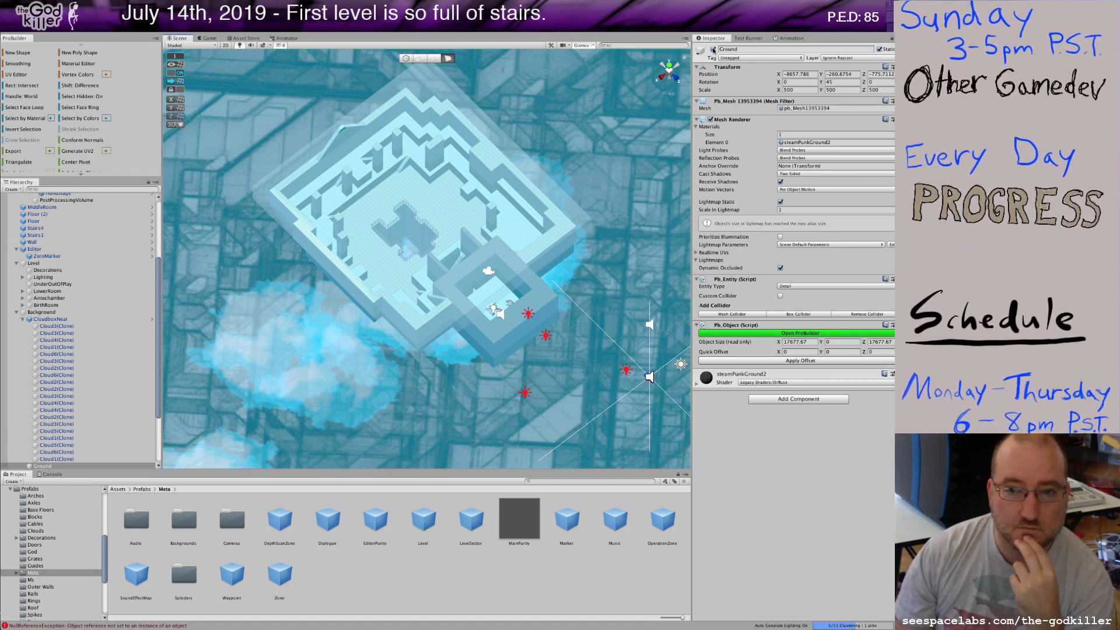
{"action": "left_click", "coordinate": [288, 145]}
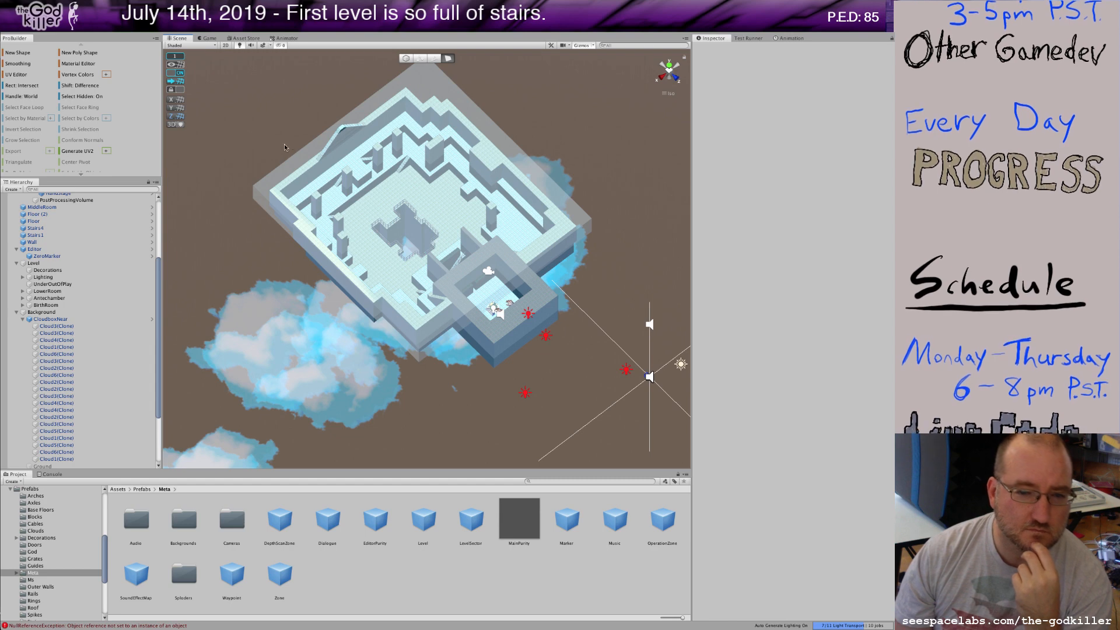
- Show DepthScanZone's mesh, raise its top face to make the zone 69 units tall, and hide the mesh again
{"action": "left_click_drag", "start_coordinate": [305, 133], "coordinate": [383, 74], "text": "alt"}
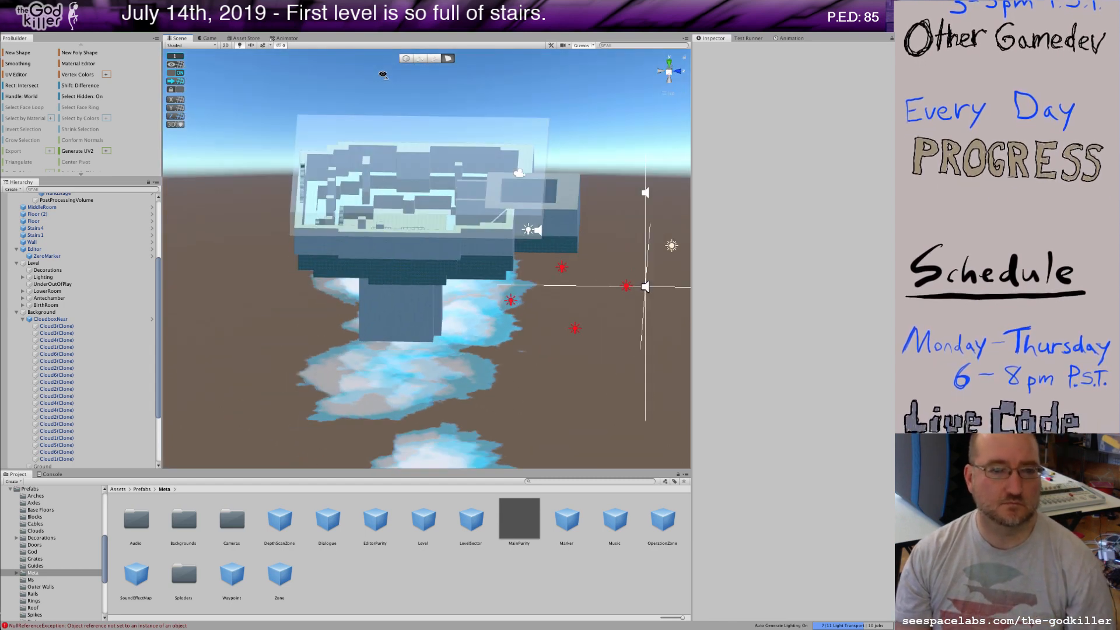
{"action": "left_click", "coordinate": [158, 212]}
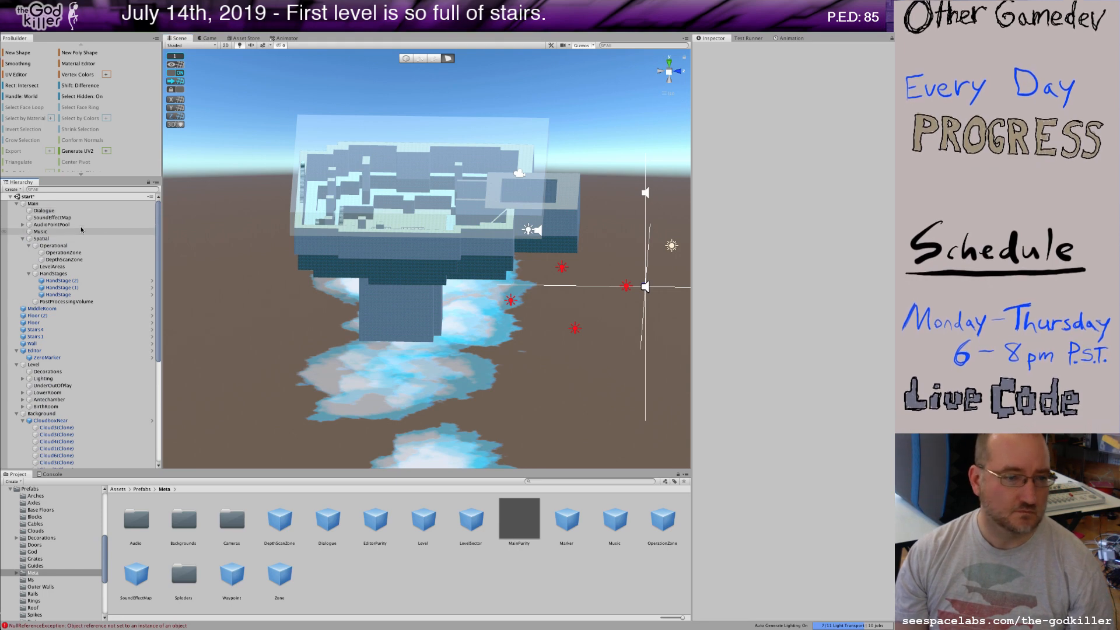
{"action": "left_click", "coordinate": [52, 259]}
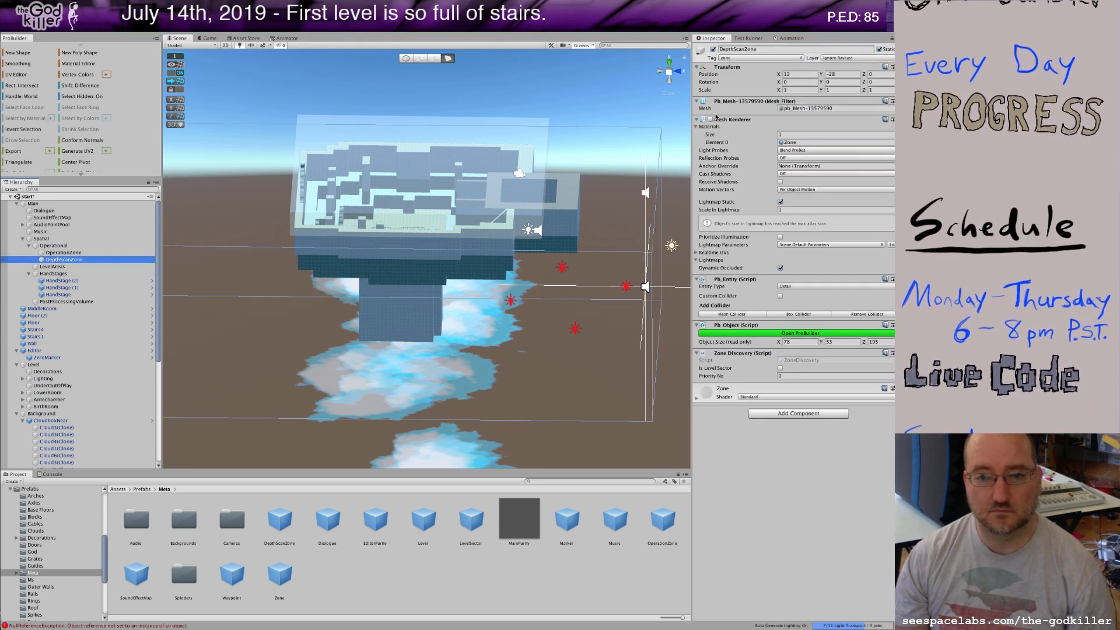
{"action": "left_click", "coordinate": [710, 120]}
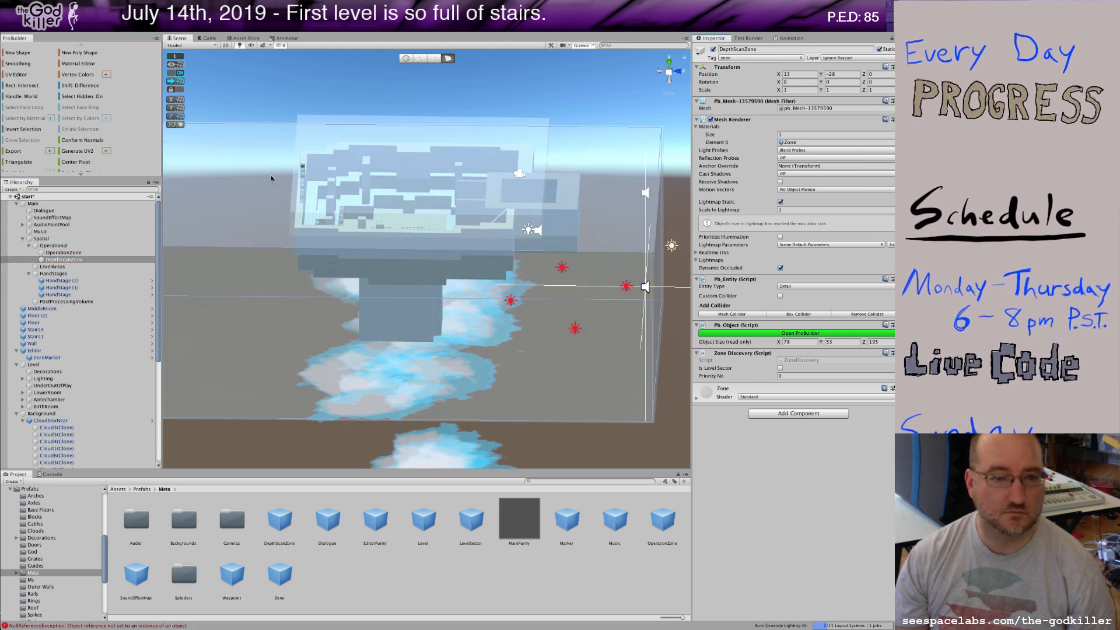
{"action": "left_click", "coordinate": [271, 178]}
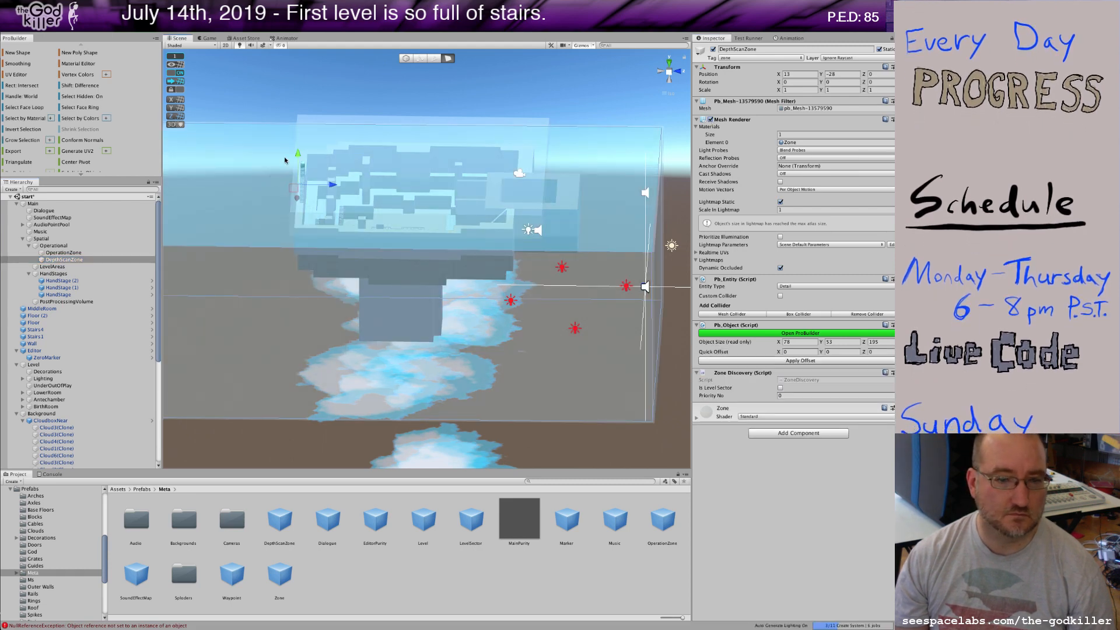
{"action": "left_click_drag", "start_coordinate": [297, 155], "coordinate": [287, 100]}
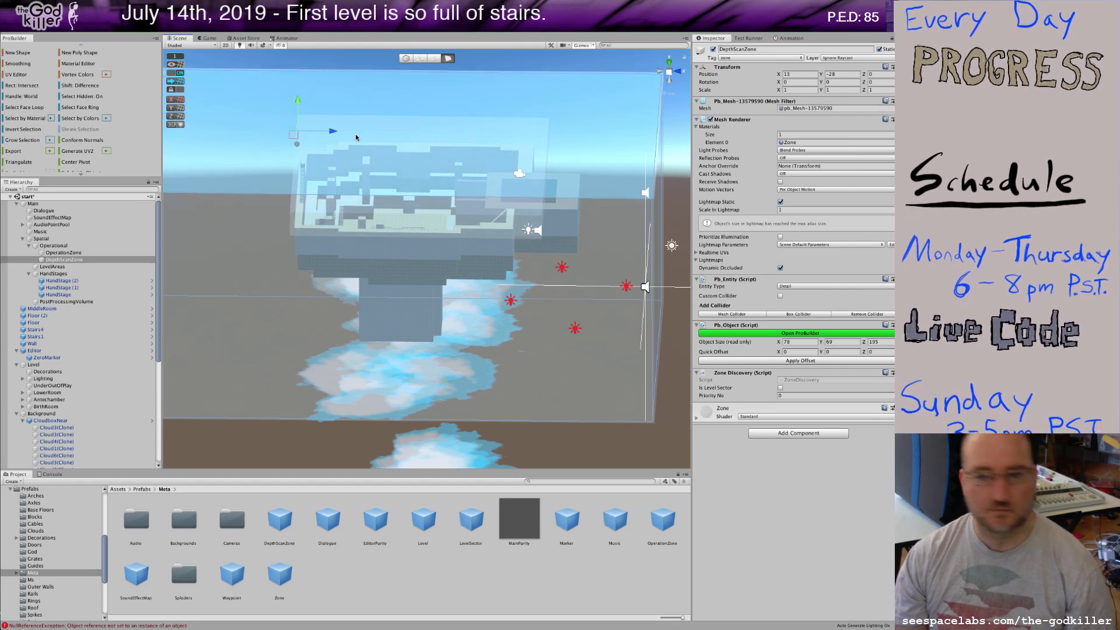
{"action": "left_click", "coordinate": [711, 119]}
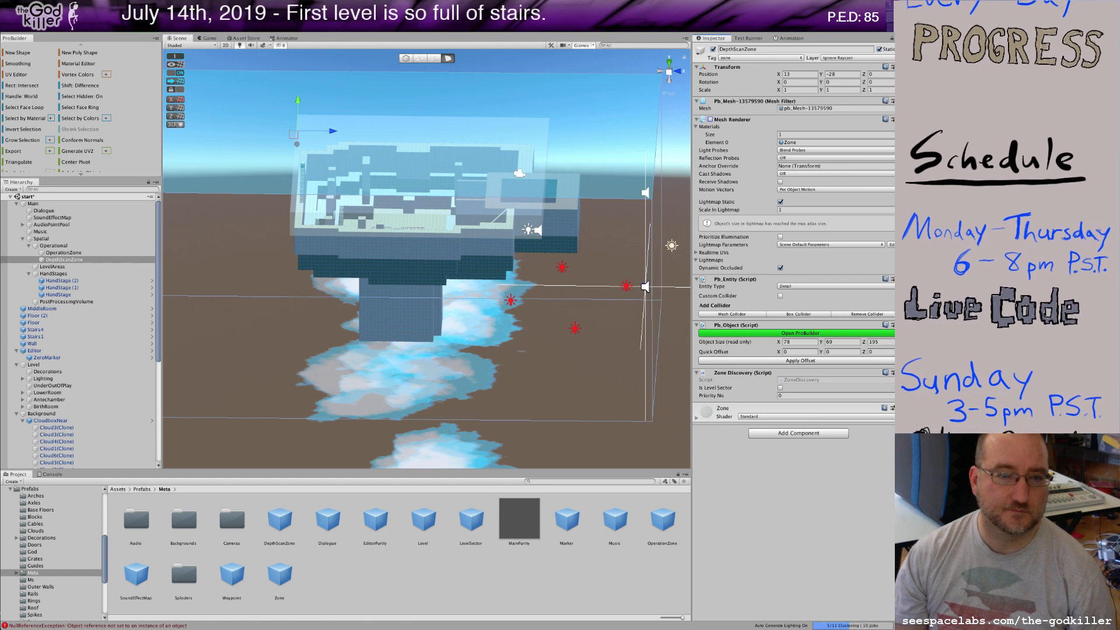
- Show the level sectors to check which zones they include, and hide them again
{"action": "left_click", "coordinate": [204, 28]}
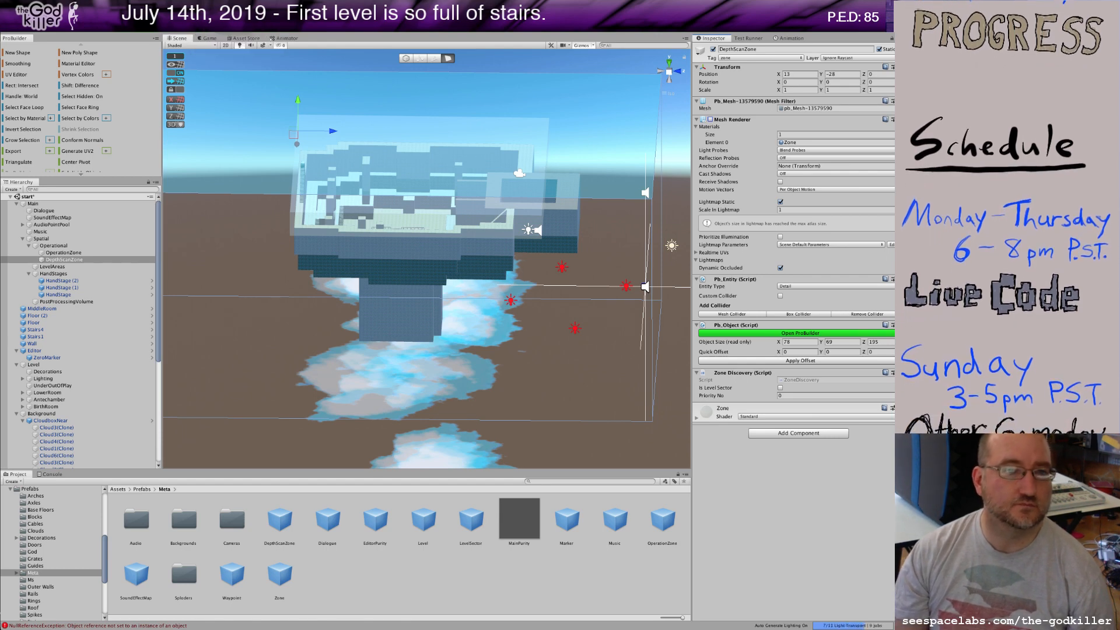
{"action": "mouse_move", "coordinate": [271, 28]}
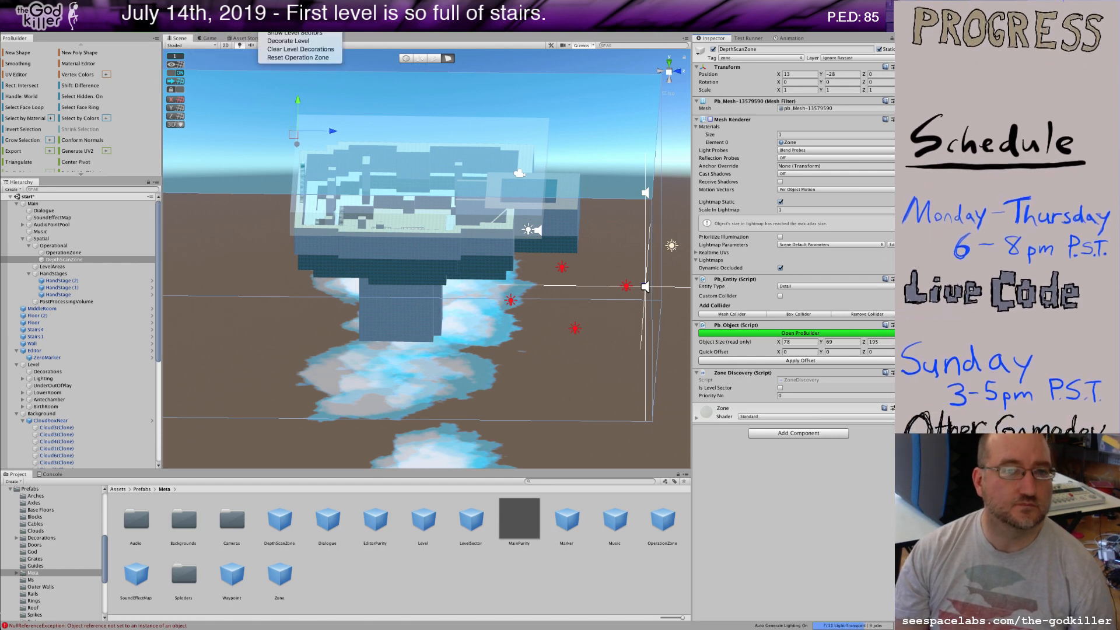
{"action": "left_click", "coordinate": [299, 35]}
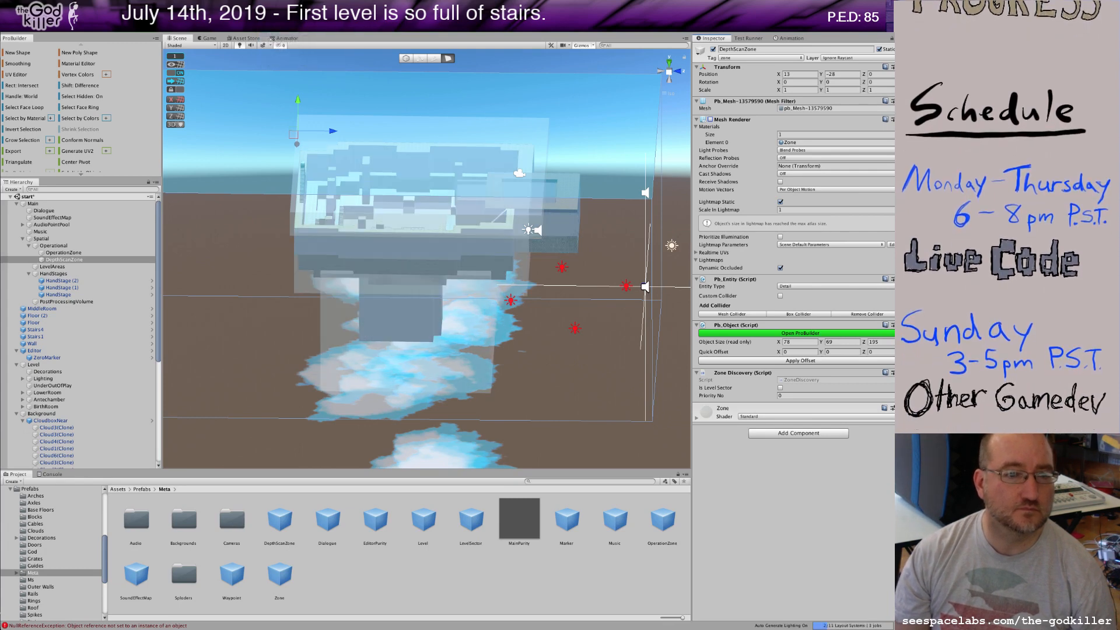
{"action": "left_click", "coordinate": [271, 26]}
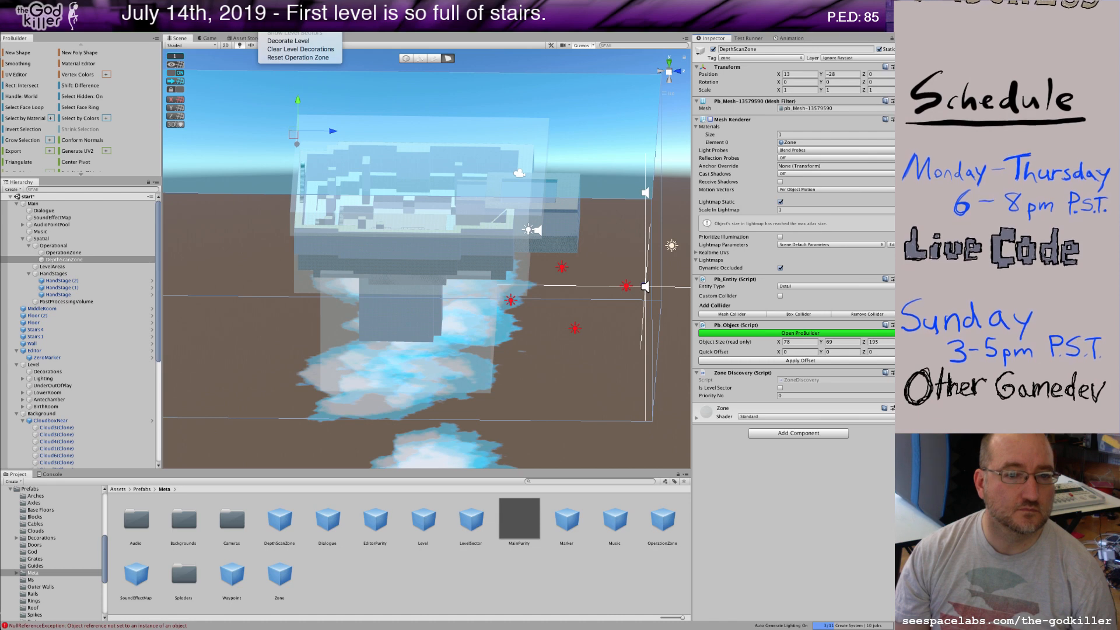
{"action": "left_click", "coordinate": [294, 25]}
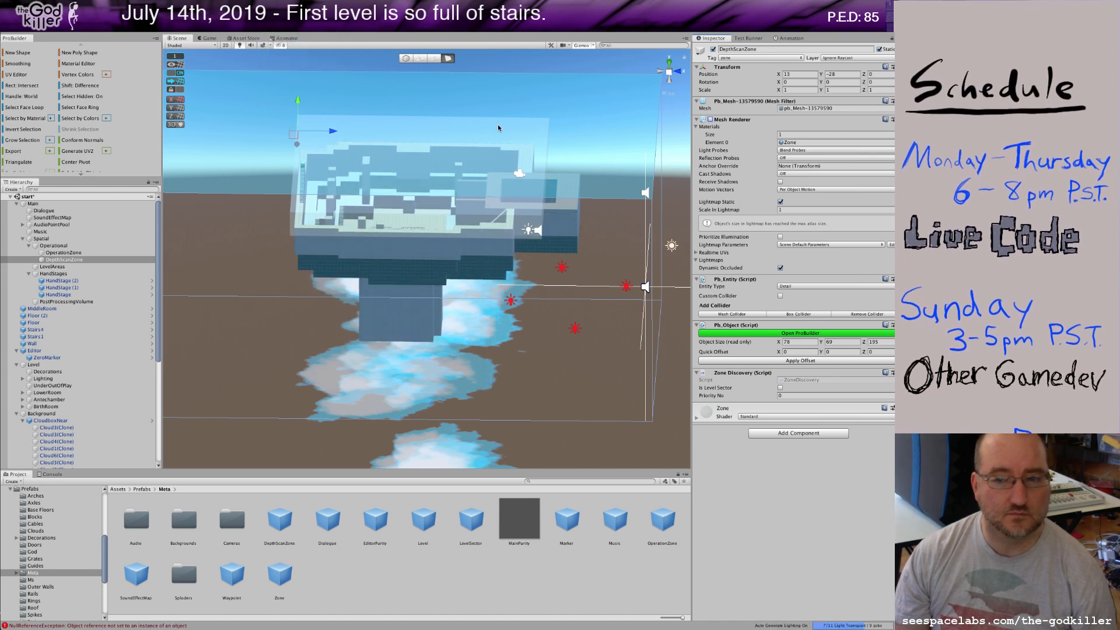
- Try marking DepthScanZone as a level sector, test it by showing and hiding the level sectors, and unmark it
{"action": "left_click", "coordinate": [723, 388]}
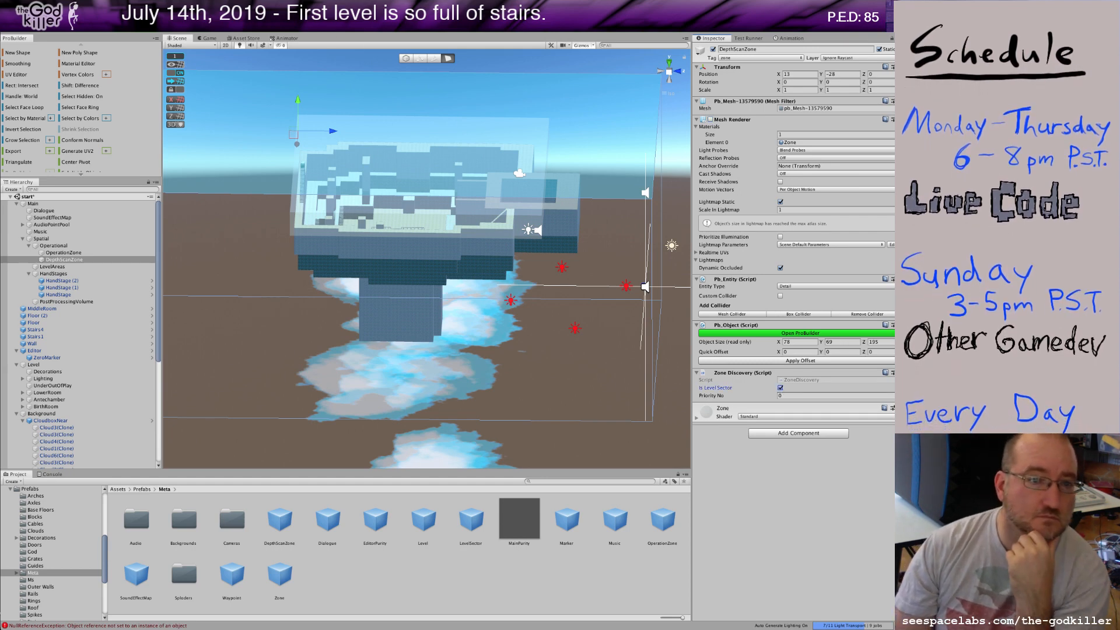
{"action": "left_click", "coordinate": [270, 7]}
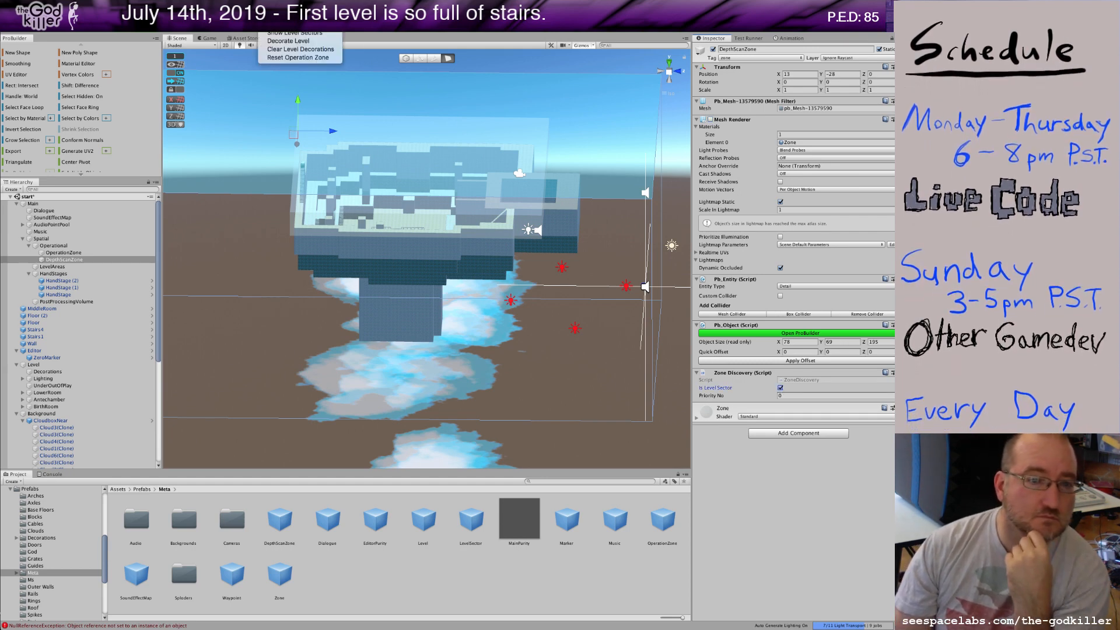
{"action": "left_click", "coordinate": [295, 34]}
{"action": "left_click", "coordinate": [270, 7]}
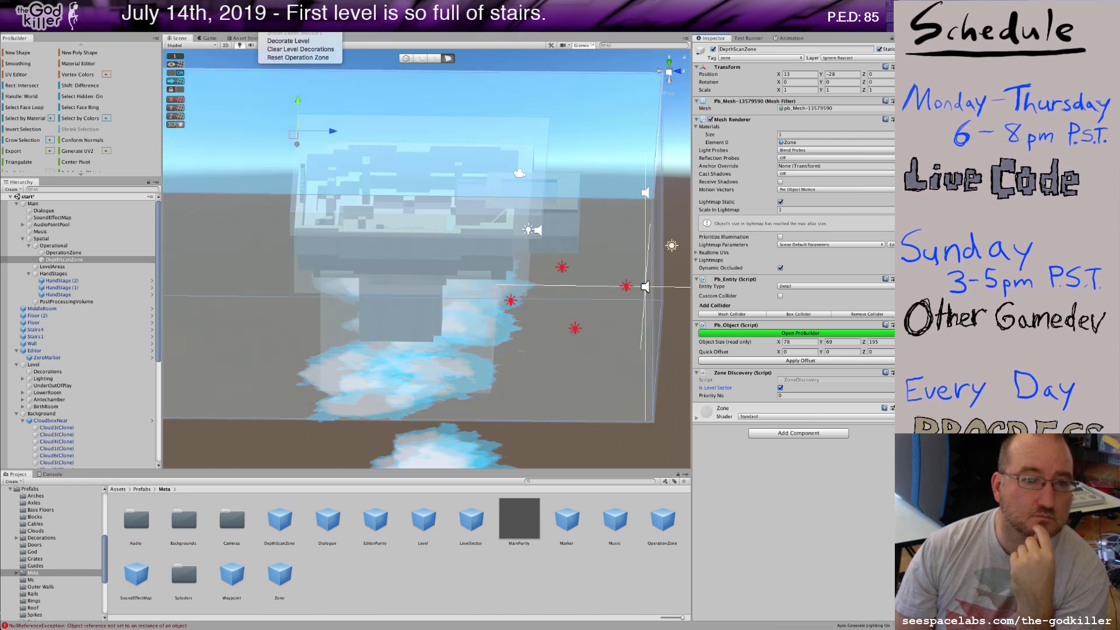
{"action": "left_click", "coordinate": [295, 24]}
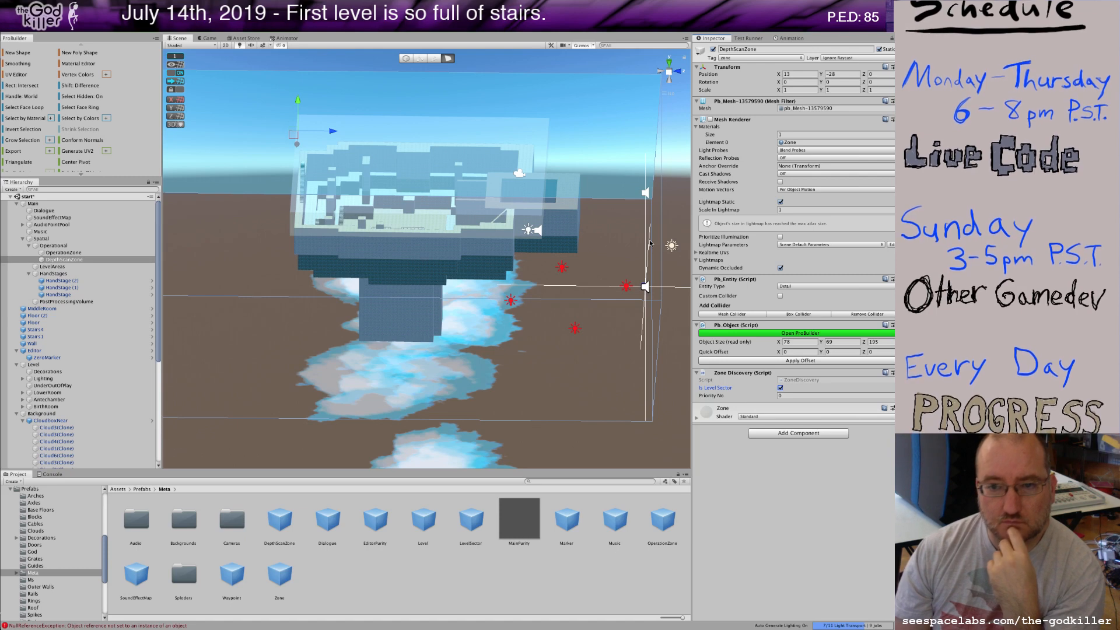
{"action": "left_click", "coordinate": [781, 389]}
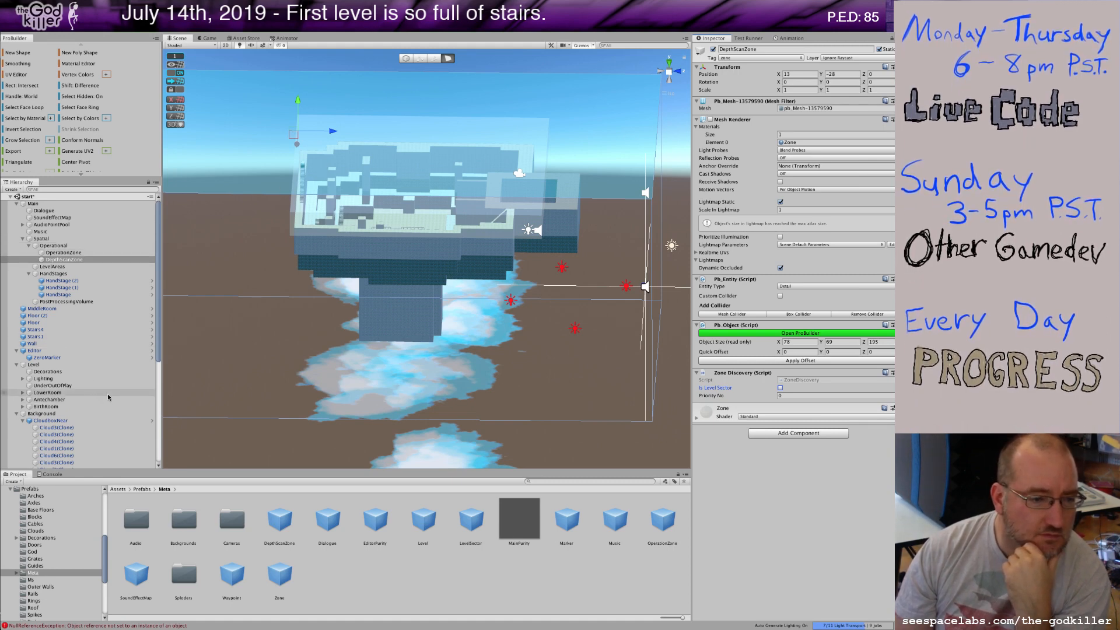
- Mark the MiddleRoom zone as a level sector and hide all level sectors
{"action": "scroll", "coordinate": [107, 394], "scroll_direction": "down", "scroll_amount": 5}
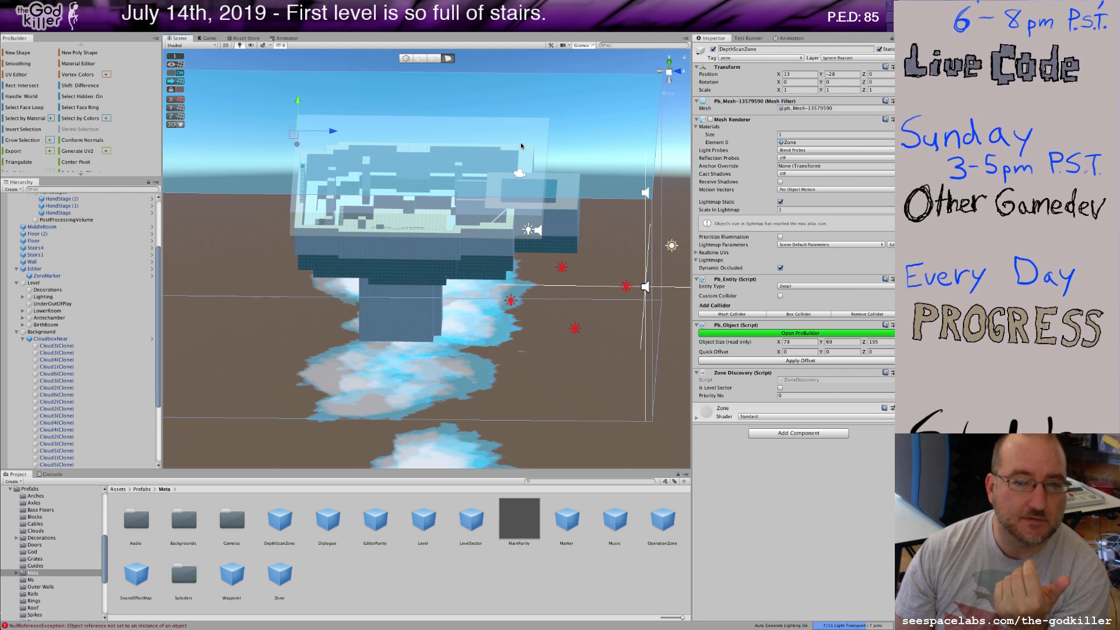
{"action": "left_click", "coordinate": [525, 123]}
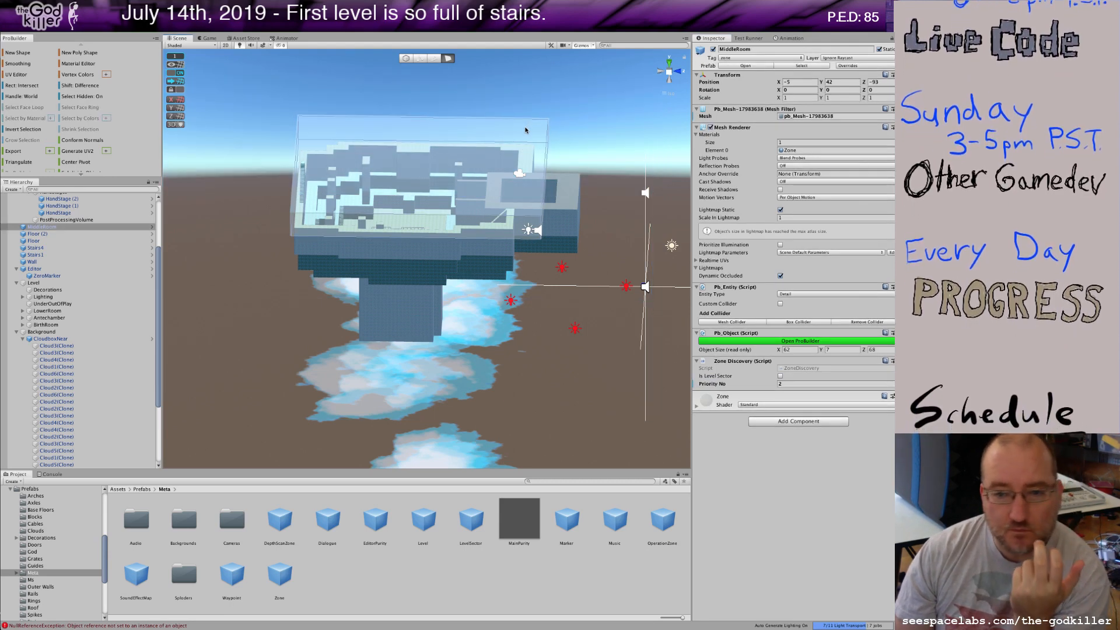
{"action": "left_click", "coordinate": [781, 377]}
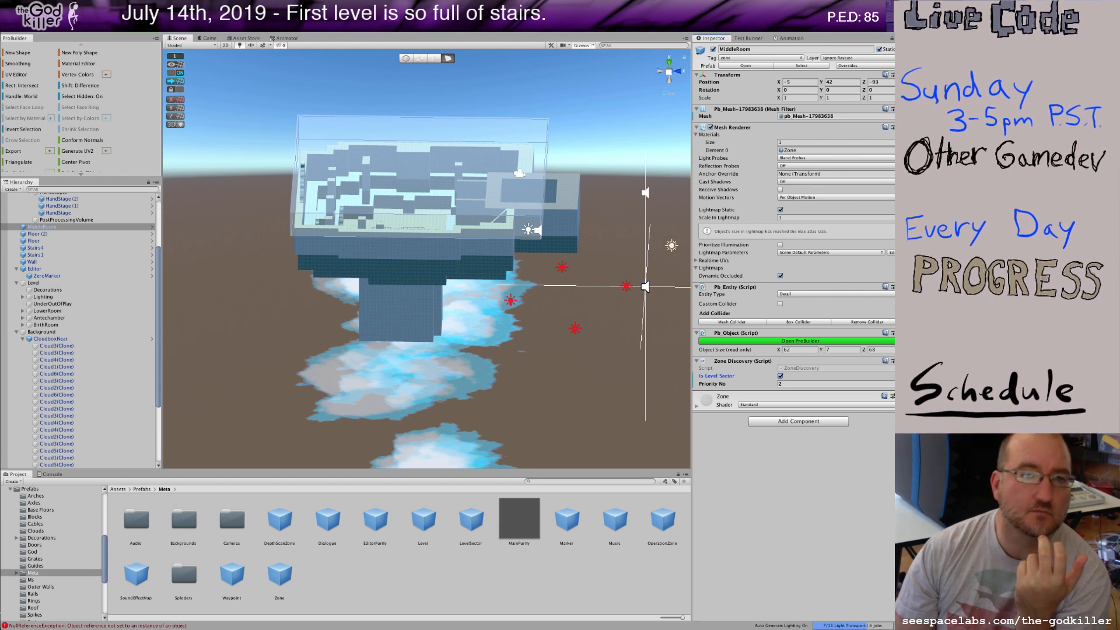
{"action": "left_click", "coordinate": [273, 5]}
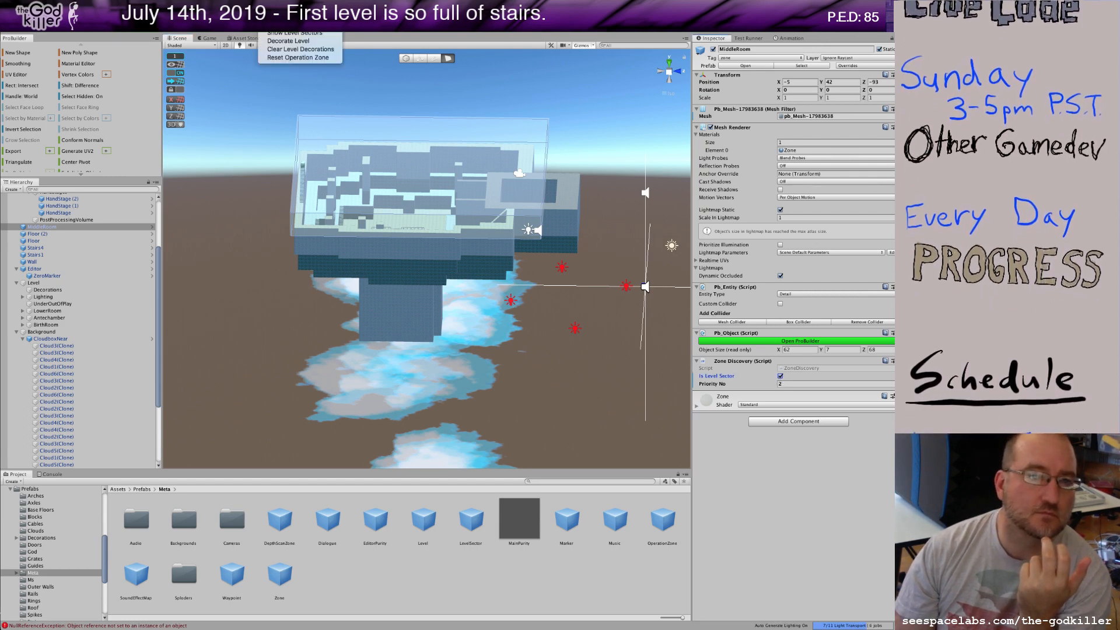
{"action": "left_click", "coordinate": [292, 25]}
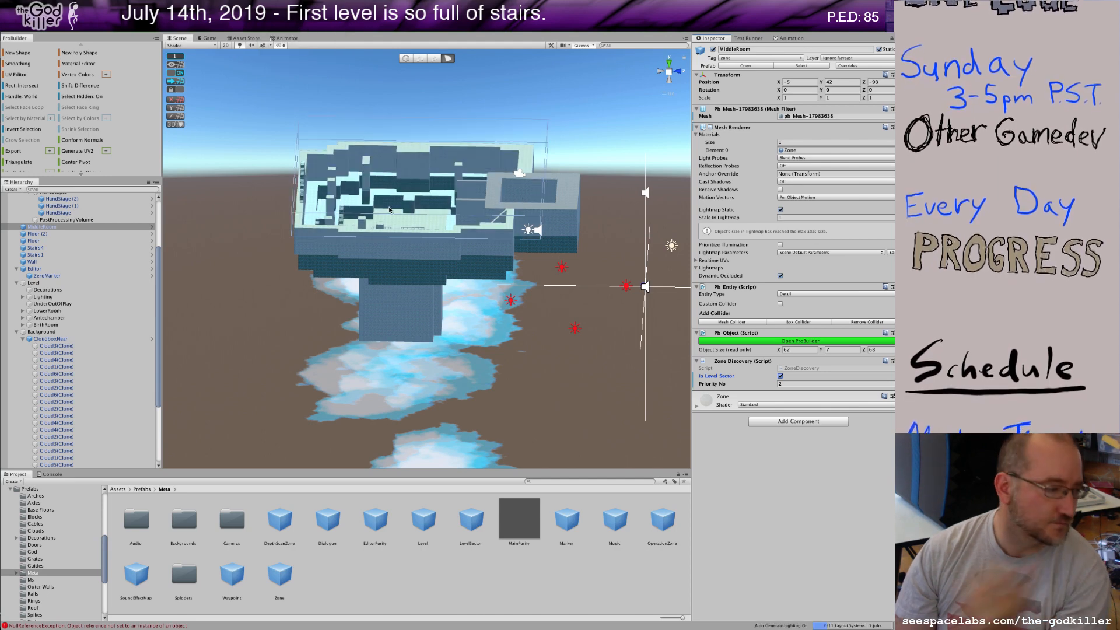
- Place a Floor prefab from the Prefabs folder on the ledge beside the long staircase in the middle room
{"action": "scroll", "coordinate": [429, 212], "scroll_direction": "up", "scroll_amount": 5}
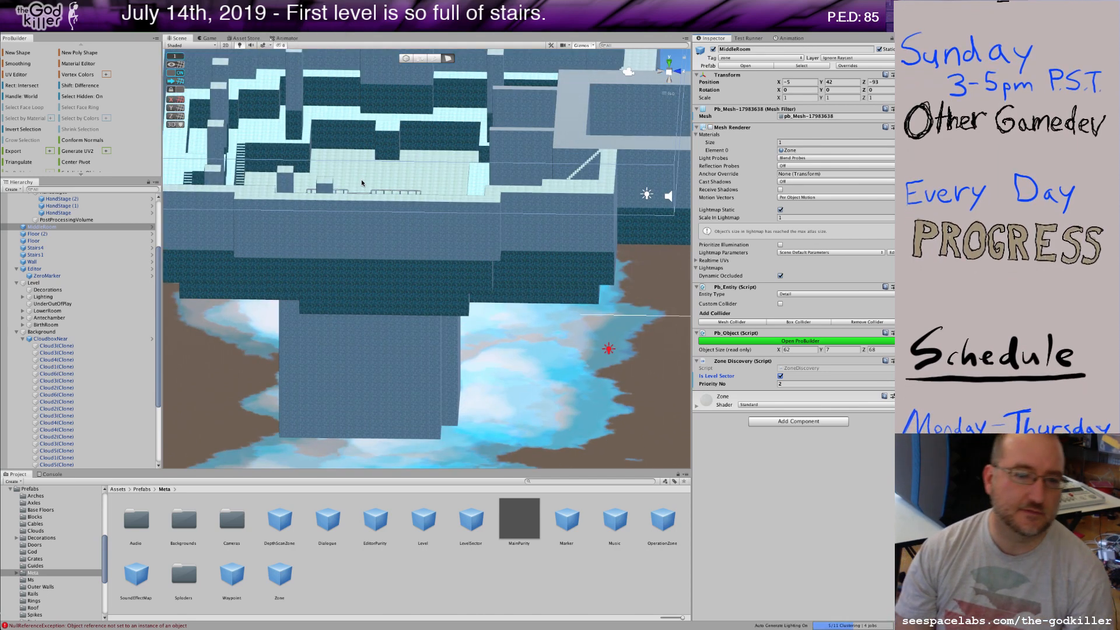
{"action": "scroll", "coordinate": [368, 181], "scroll_direction": "up", "scroll_amount": 1}
{"action": "scroll", "coordinate": [381, 183], "scroll_direction": "down", "scroll_amount": 4}
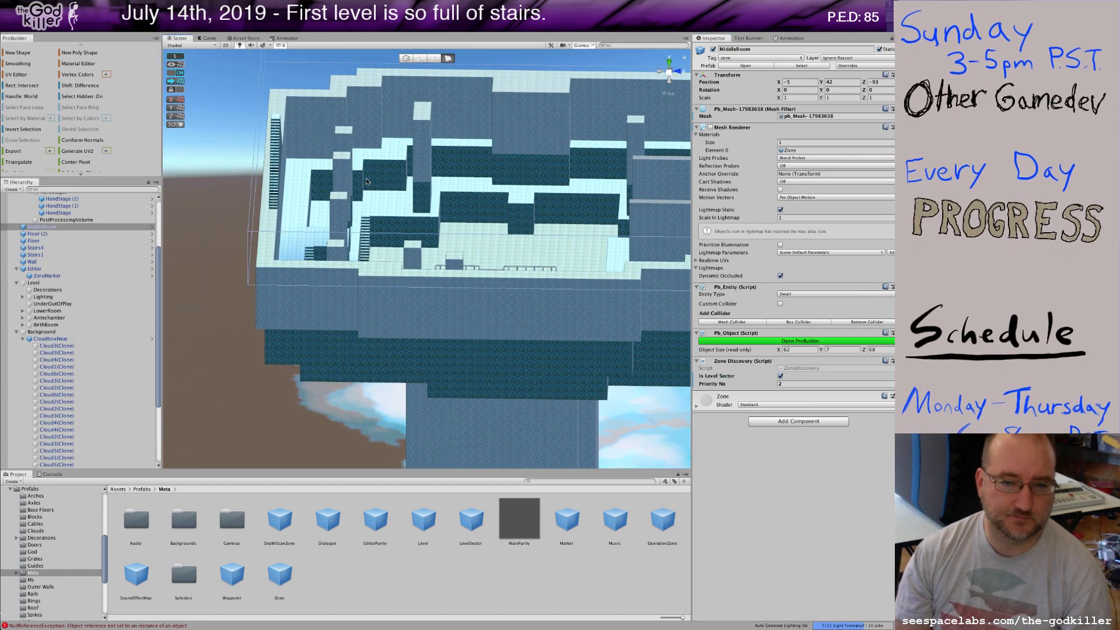
{"action": "left_click_drag", "start_coordinate": [420, 208], "coordinate": [485, 240], "text": "alt"}
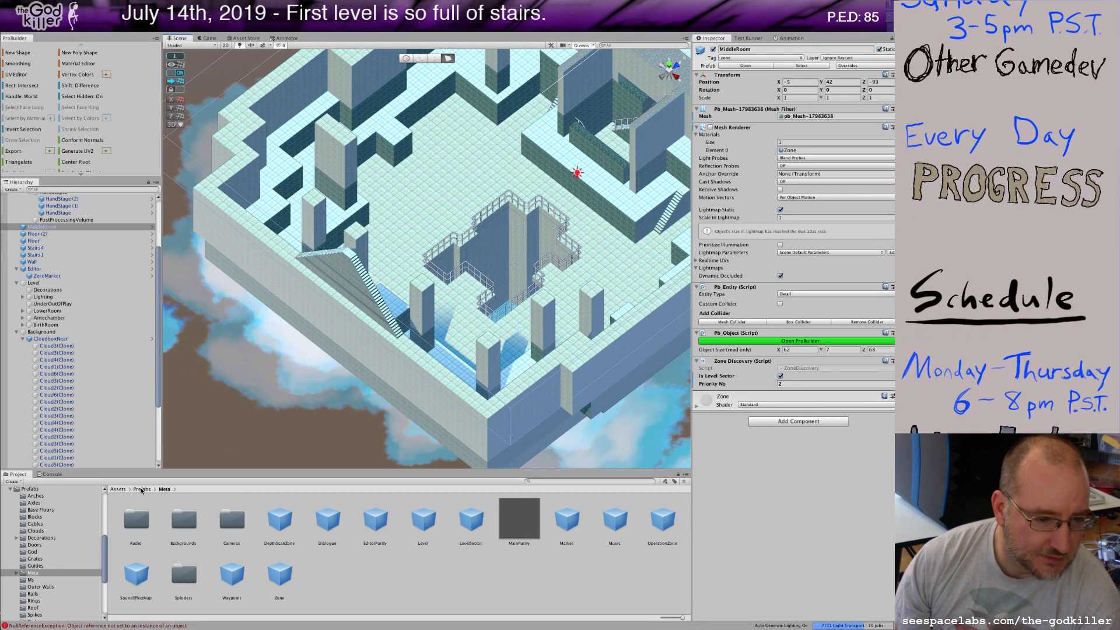
{"action": "left_click", "coordinate": [142, 489]}
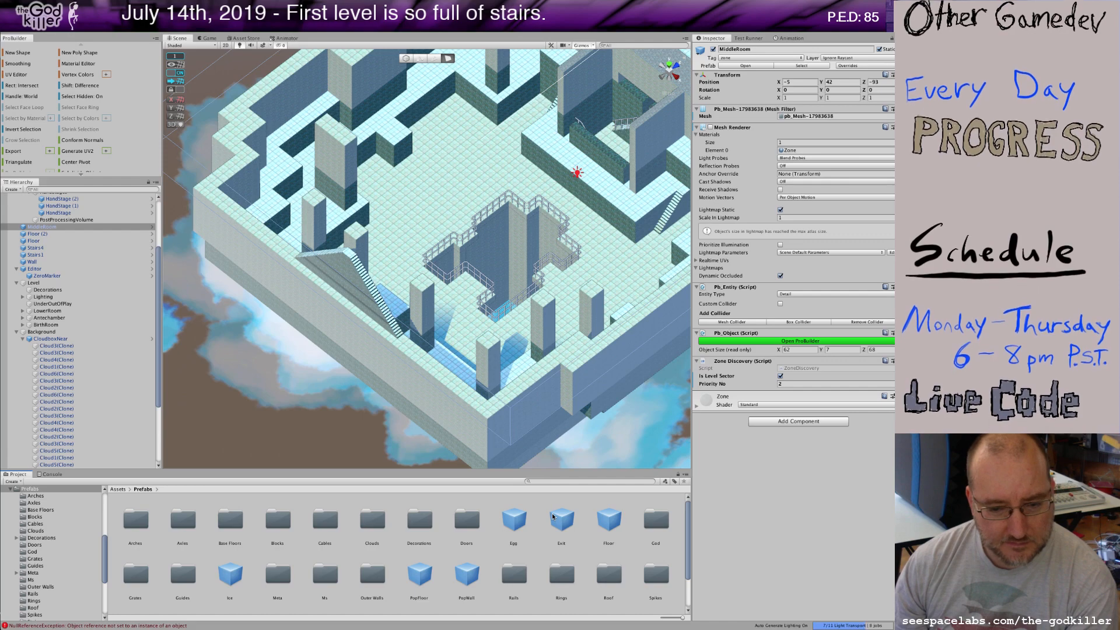
{"action": "scroll", "coordinate": [374, 563], "scroll_direction": "down", "scroll_amount": 2}
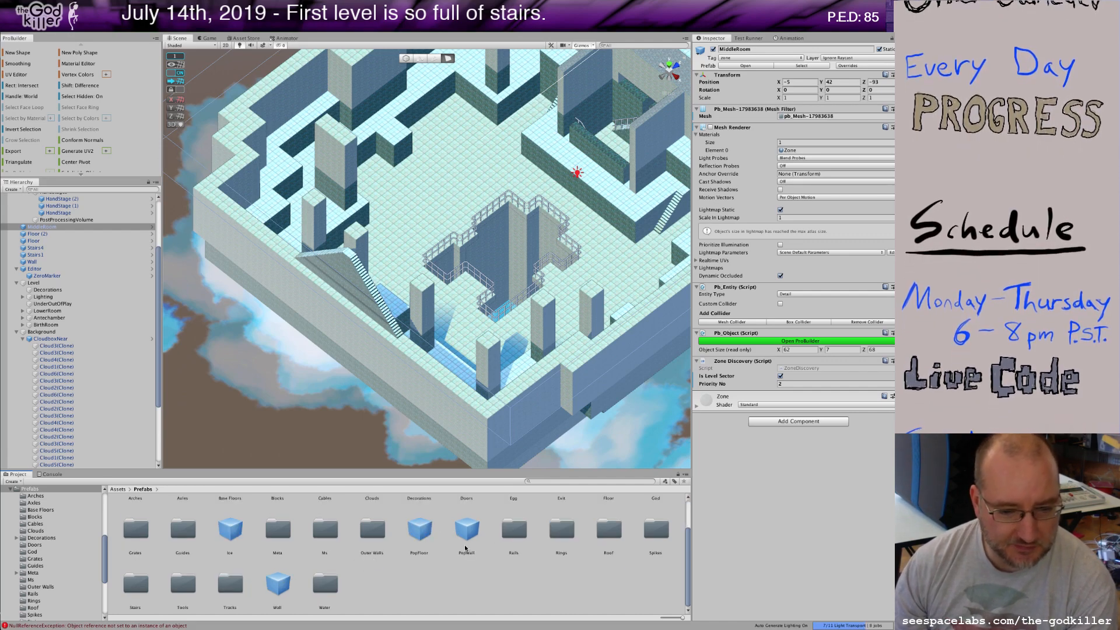
{"action": "scroll", "coordinate": [465, 548], "scroll_direction": "up", "scroll_amount": 2}
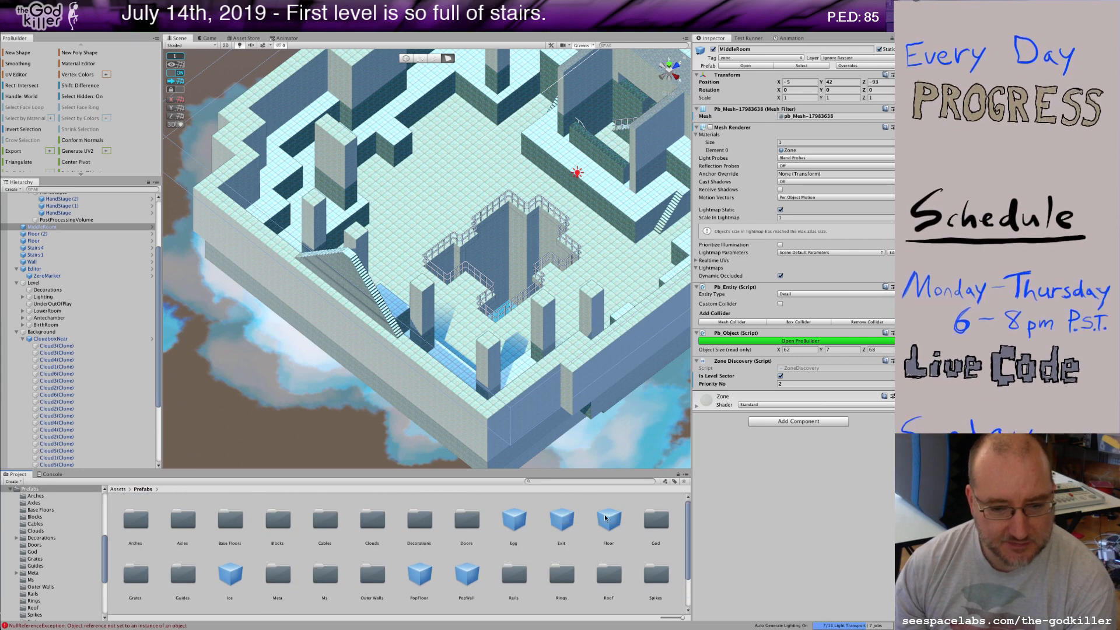
{"action": "left_click_drag", "start_coordinate": [606, 517], "coordinate": [389, 346]}
- Snap the new floor block to the grid and move it along the outer ledge to the room's corner at X 54, Z -92
{"action": "scroll", "coordinate": [389, 346], "scroll_direction": "up", "scroll_amount": 2}
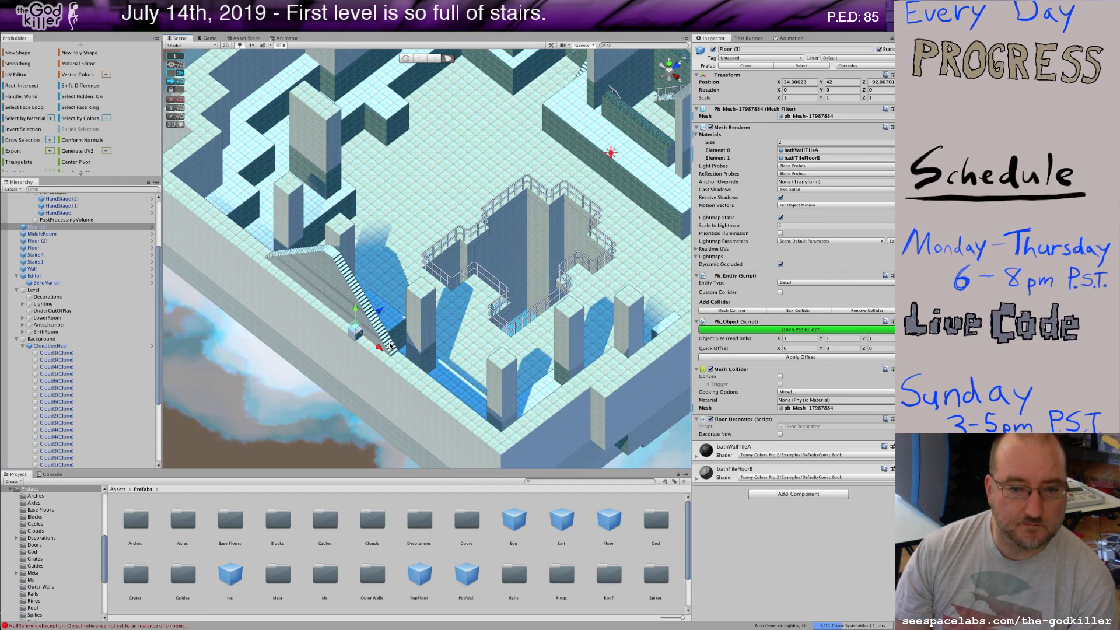
{"action": "scroll", "coordinate": [389, 346], "scroll_direction": "up", "scroll_amount": 2}
{"action": "scroll", "coordinate": [386, 388], "scroll_direction": "up", "scroll_amount": 2}
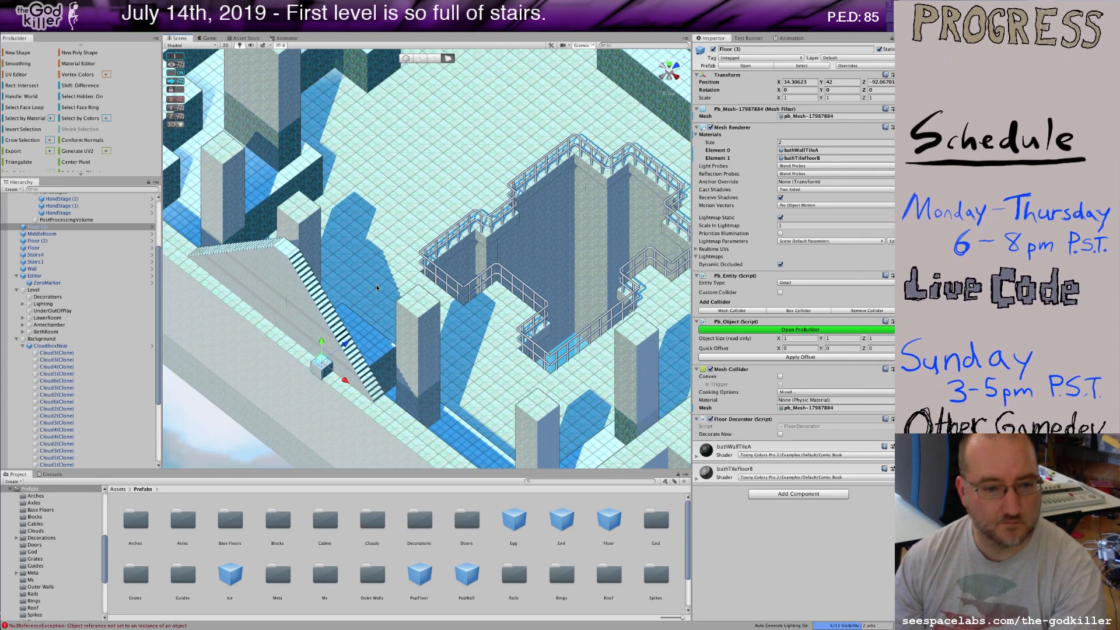
{"action": "key", "text": "g"}
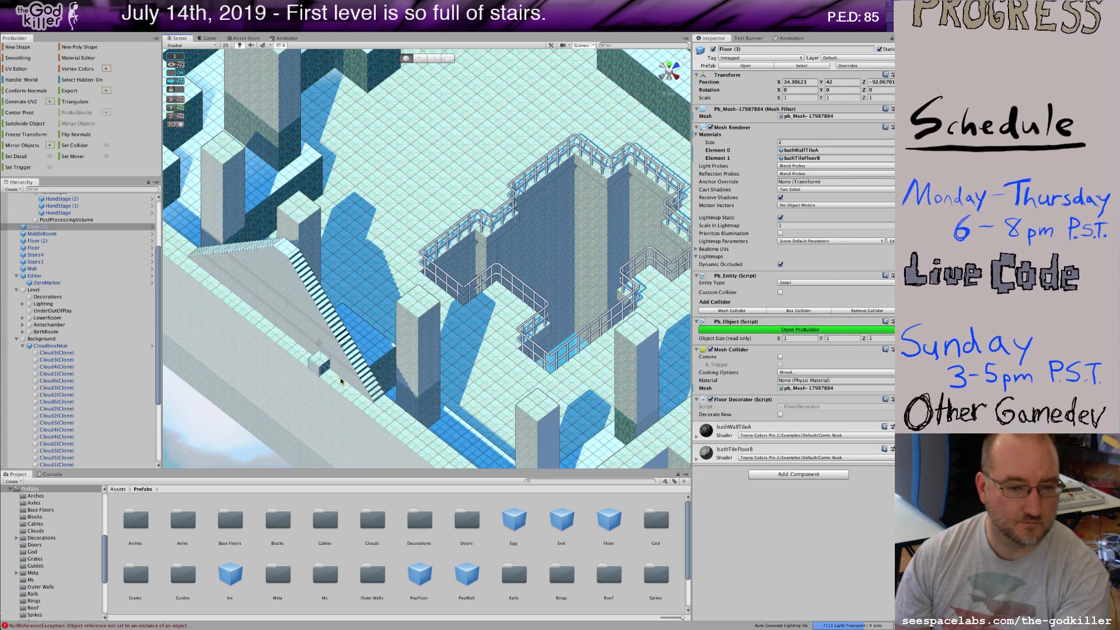
{"action": "left_click_drag", "start_coordinate": [341, 381], "coordinate": [334, 382]}
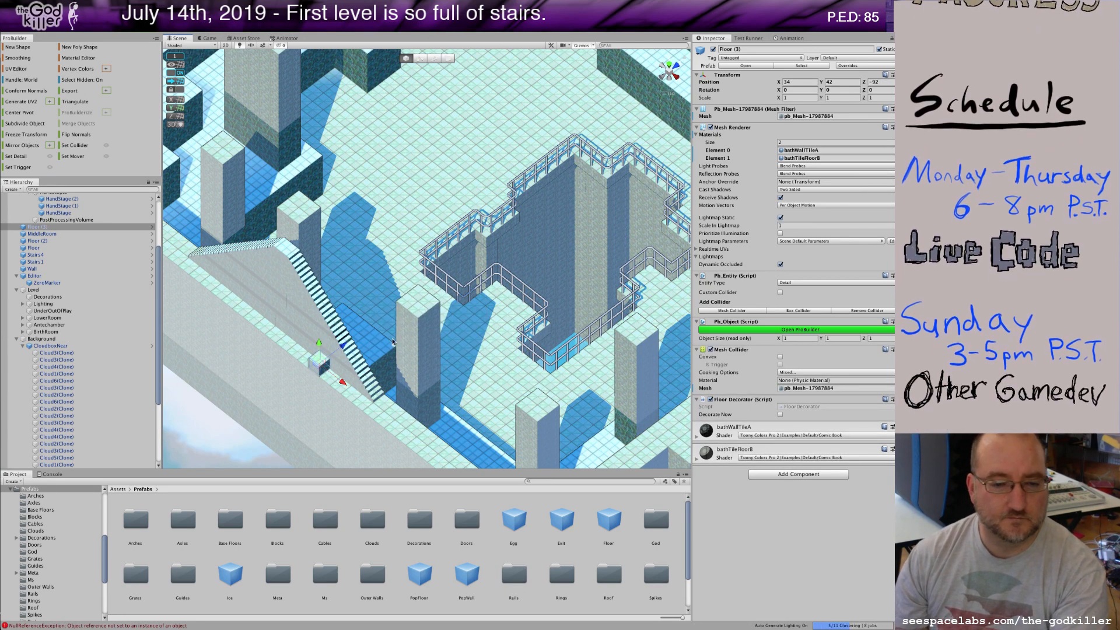
{"action": "scroll", "coordinate": [393, 343], "scroll_direction": "down", "scroll_amount": 3}
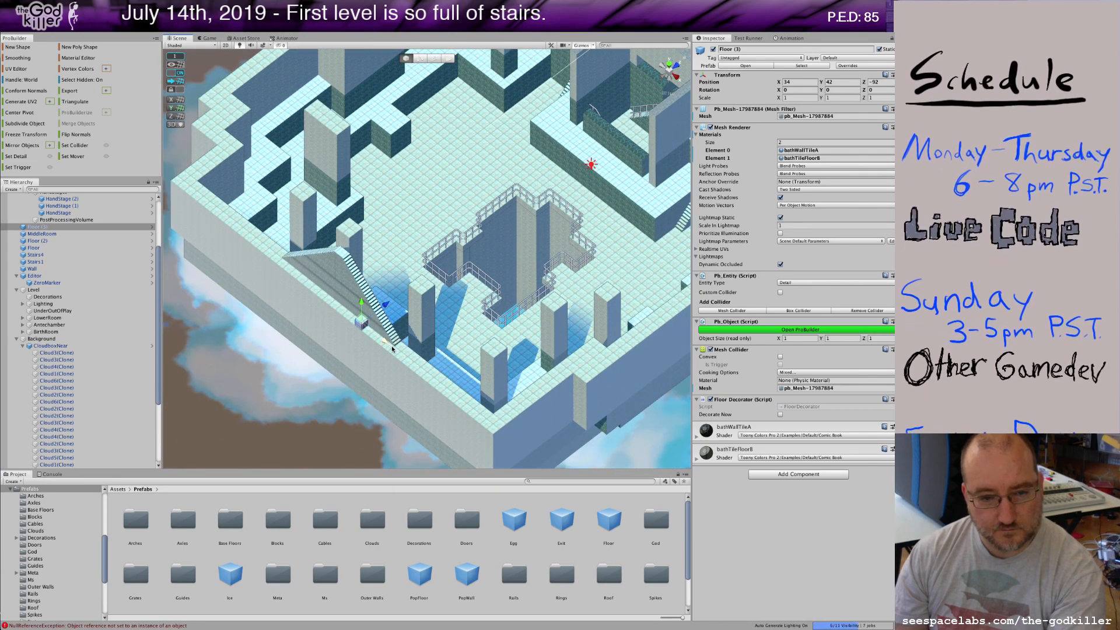
{"action": "left_click_drag", "start_coordinate": [392, 349], "coordinate": [516, 450]}
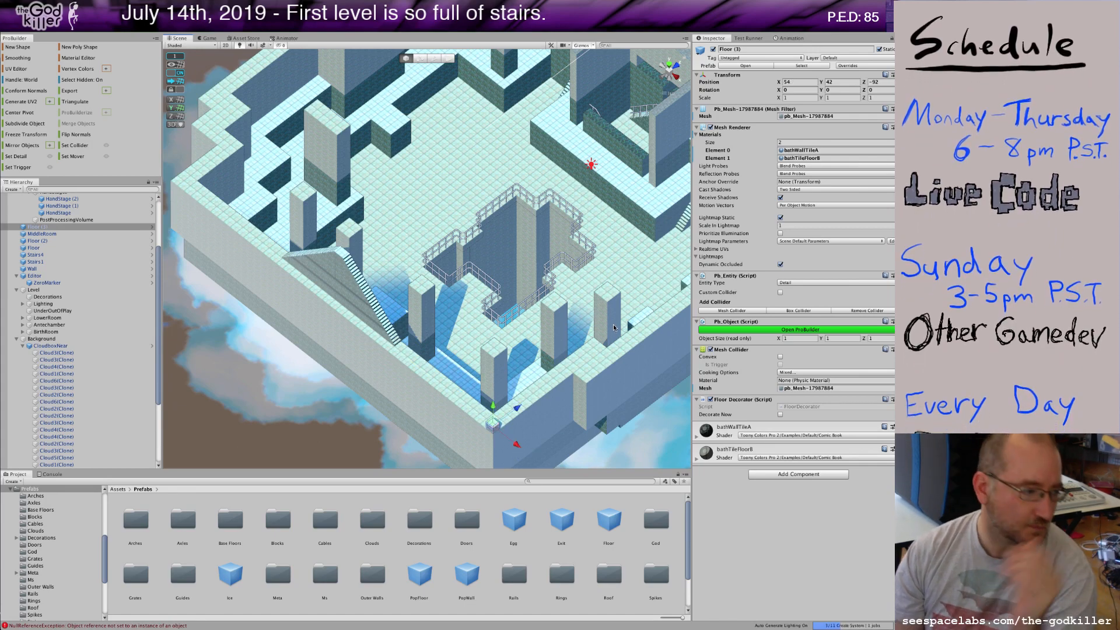
- Pull out two side faces of the corner floor block to make it 2 by 2 units on top of the outer wall
{"action": "middle_click_drag", "start_coordinate": [597, 276], "coordinate": [575, 189]}
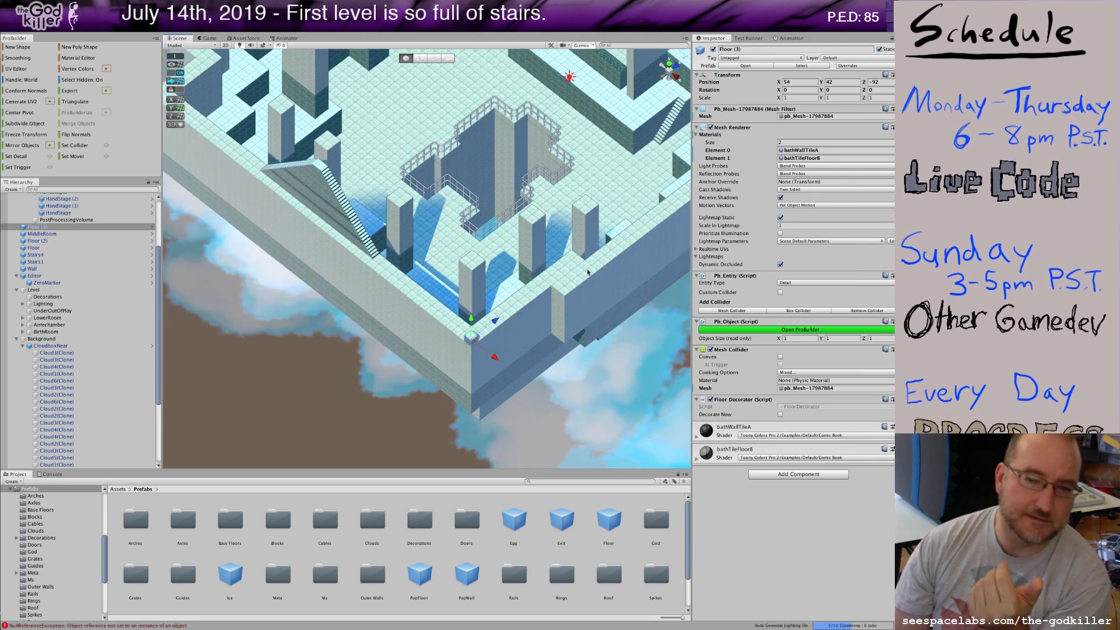
{"action": "scroll", "coordinate": [586, 268], "scroll_direction": "up", "scroll_amount": 5}
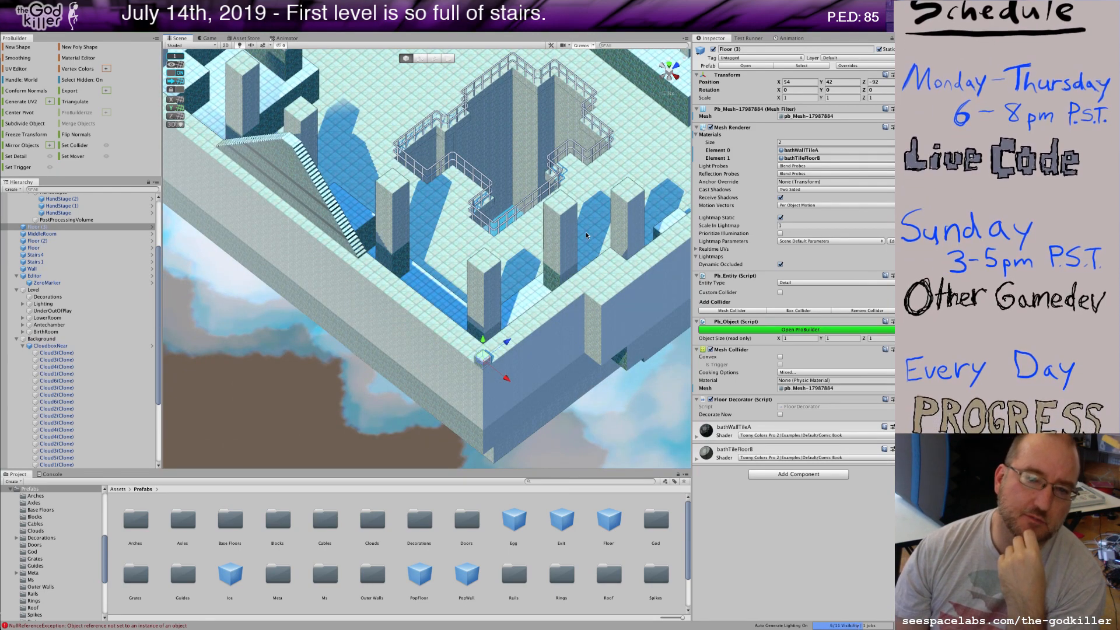
{"action": "left_click_drag", "start_coordinate": [586, 232], "coordinate": [609, 203], "text": "alt"}
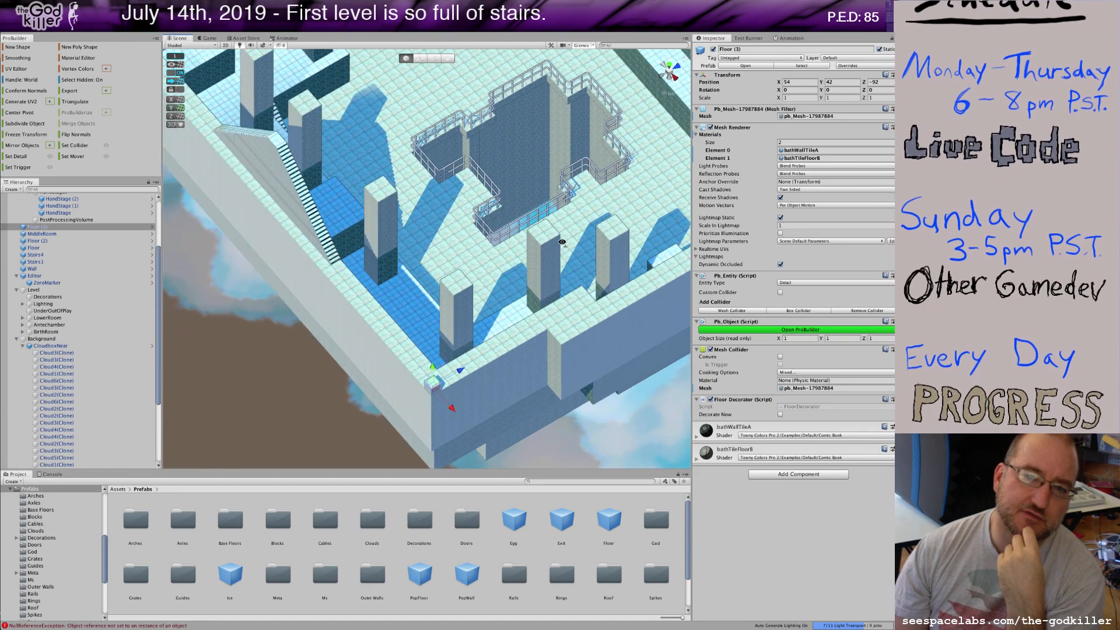
{"action": "middle_click_drag", "start_coordinate": [578, 203], "coordinate": [374, 291]}
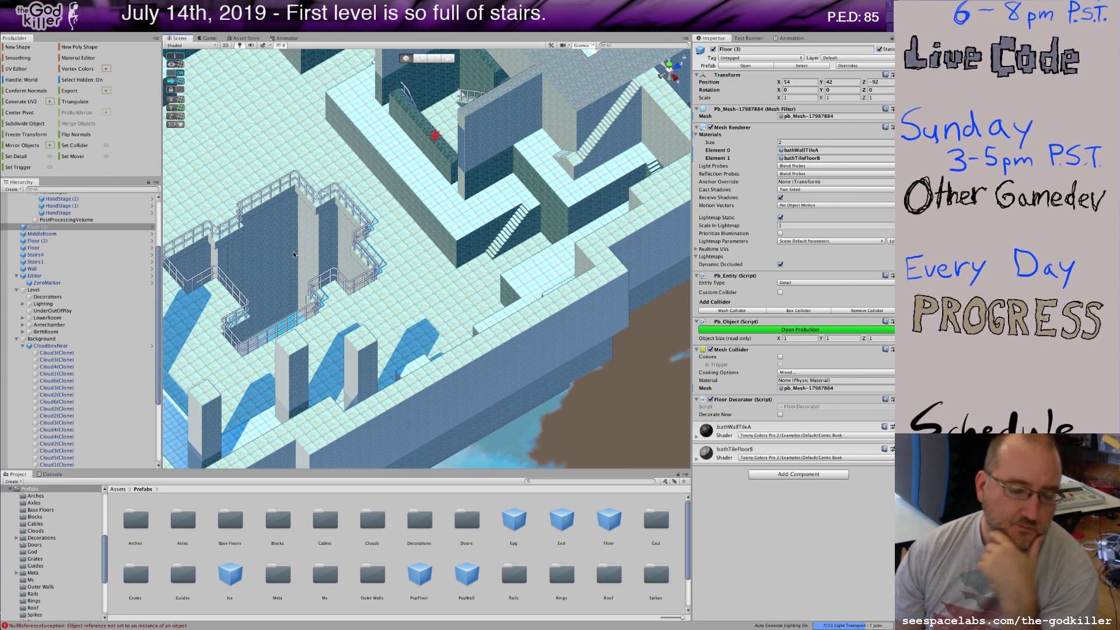
{"action": "middle_click_drag", "start_coordinate": [293, 251], "coordinate": [410, 199]}
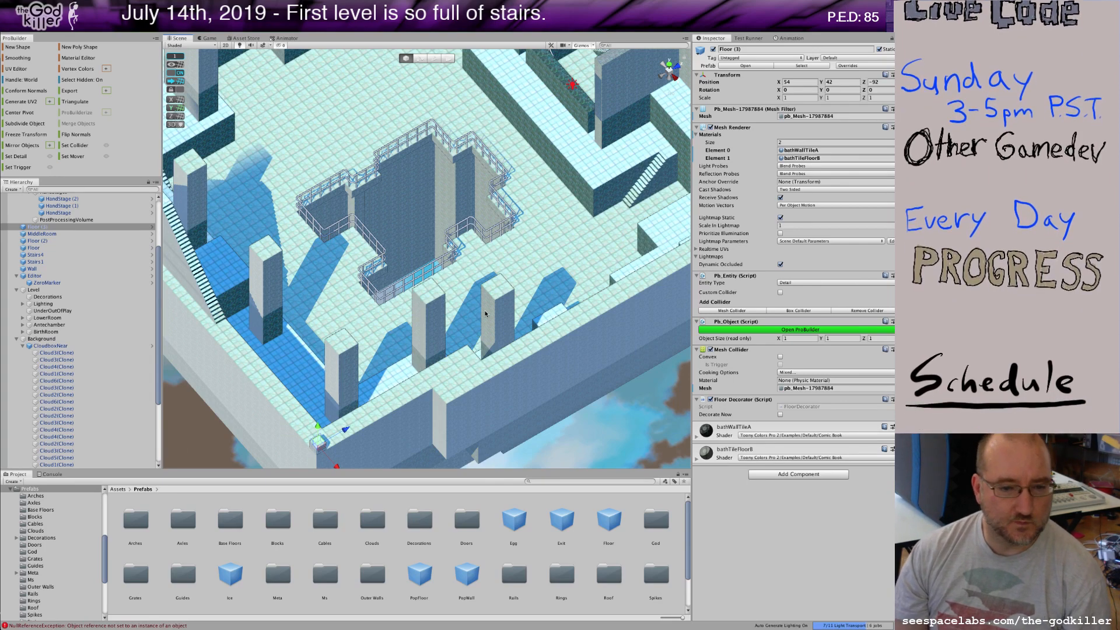
{"action": "middle_click_drag", "start_coordinate": [458, 392], "coordinate": [485, 311]}
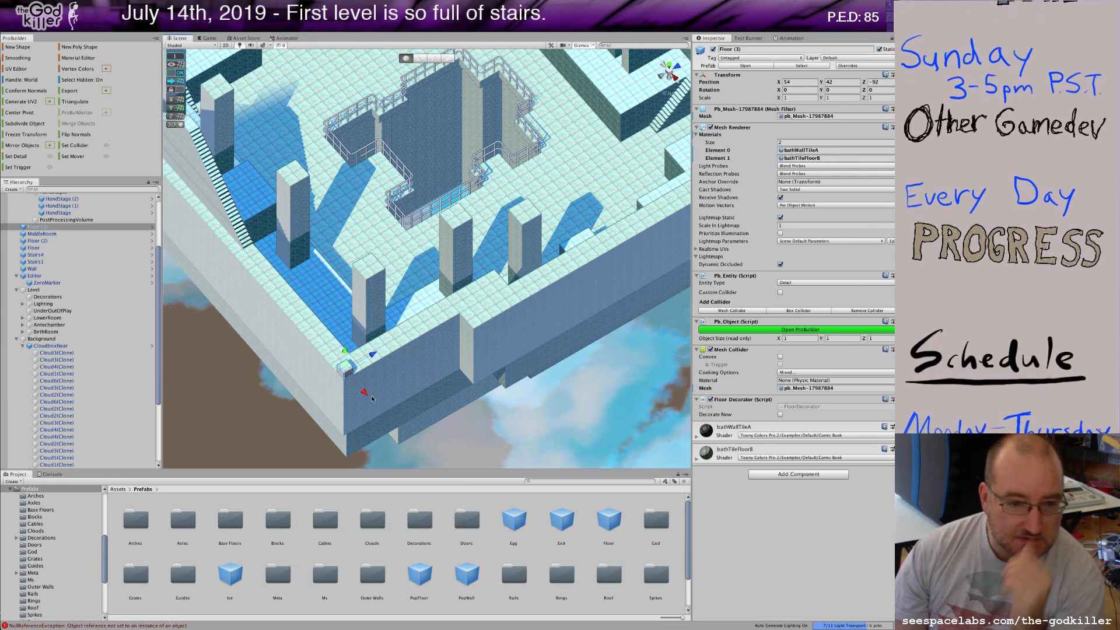
{"action": "scroll", "coordinate": [400, 382], "scroll_direction": "up", "scroll_amount": 2}
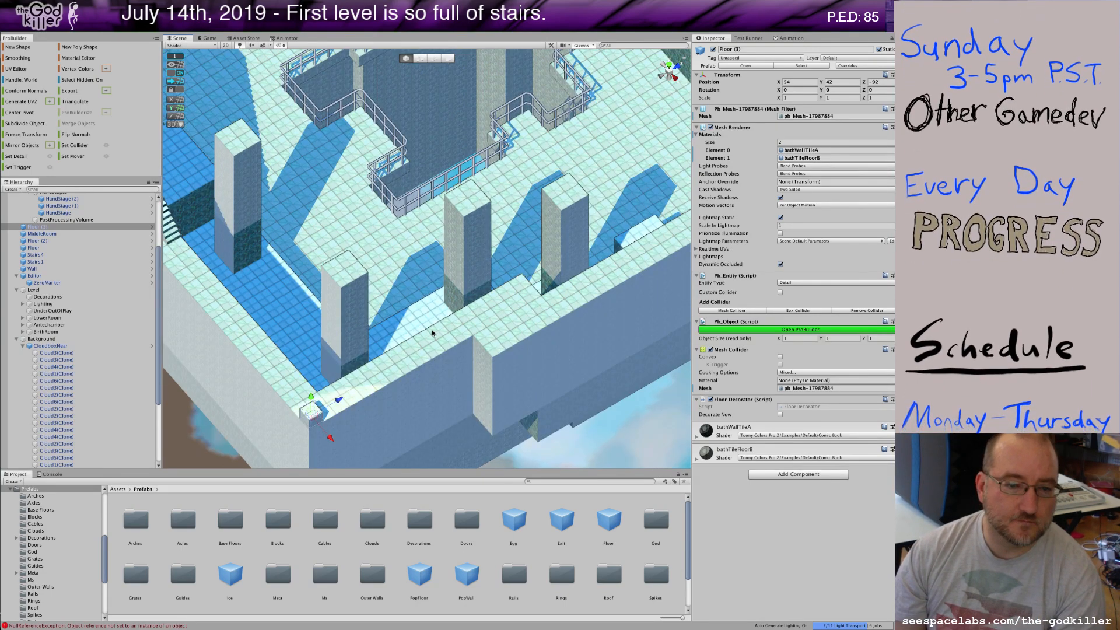
{"action": "middle_click_drag", "start_coordinate": [407, 378], "coordinate": [434, 327]}
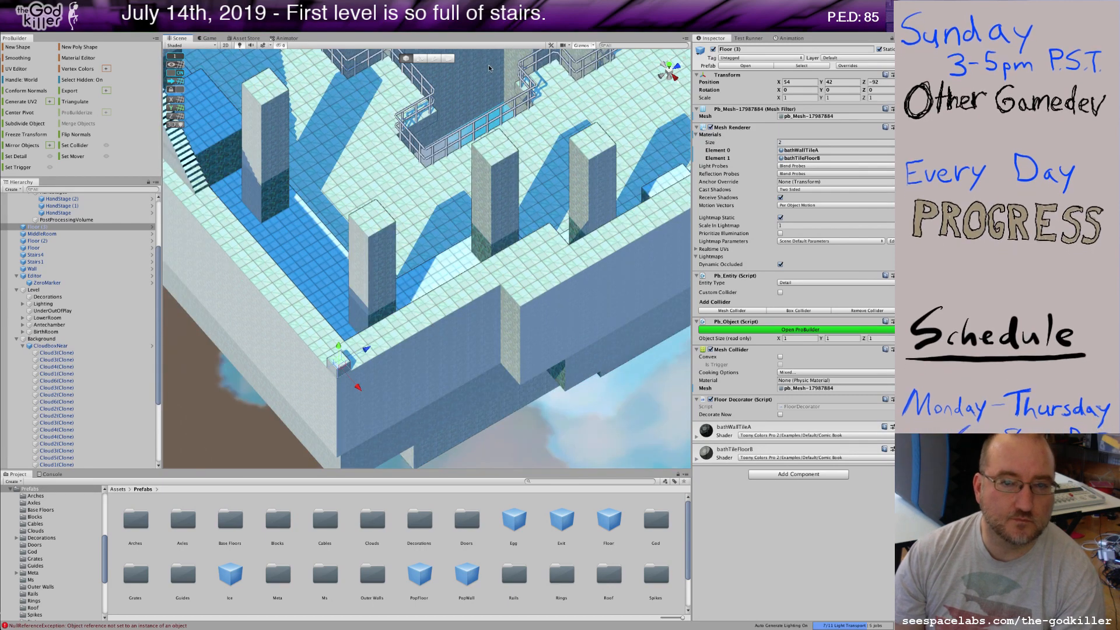
{"action": "left_click", "coordinate": [448, 59]}
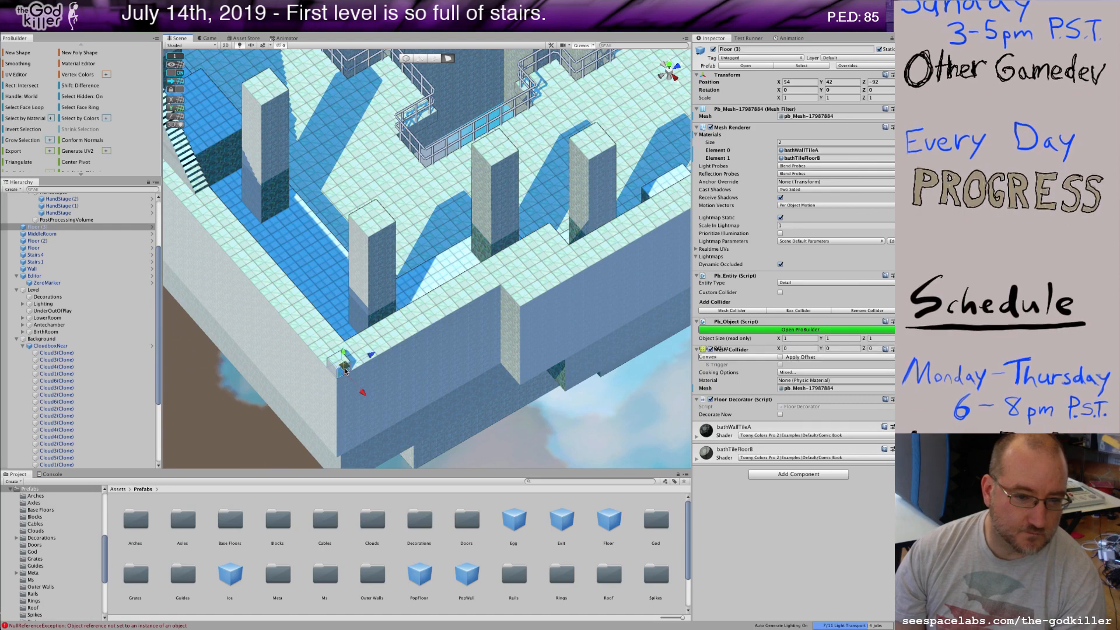
{"action": "left_click_drag", "start_coordinate": [362, 393], "coordinate": [375, 406]}
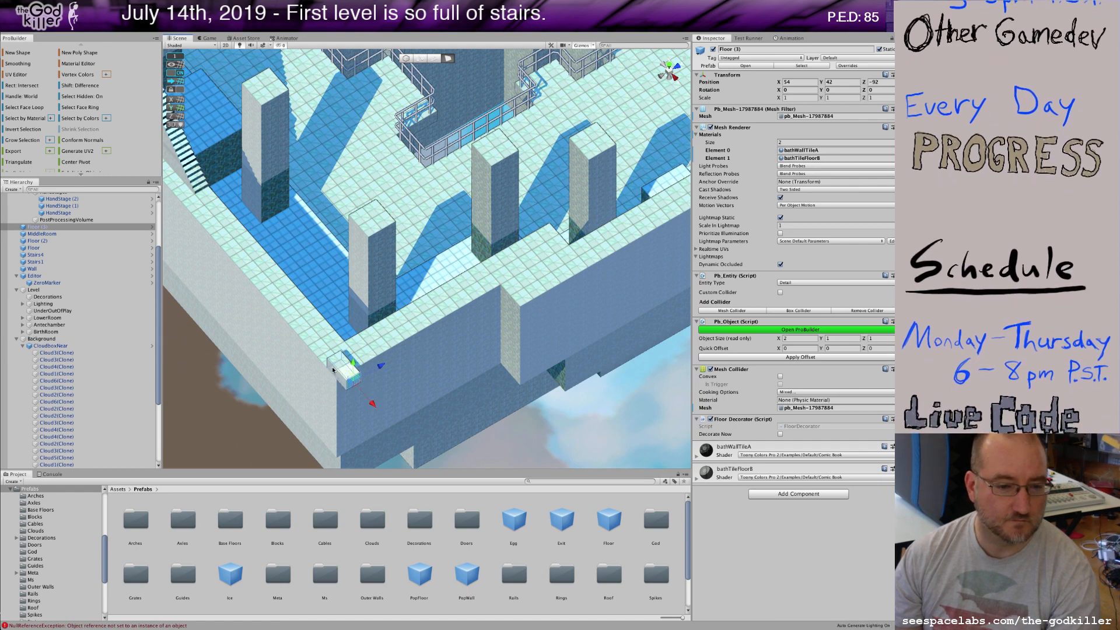
{"action": "left_click", "coordinate": [333, 369]}
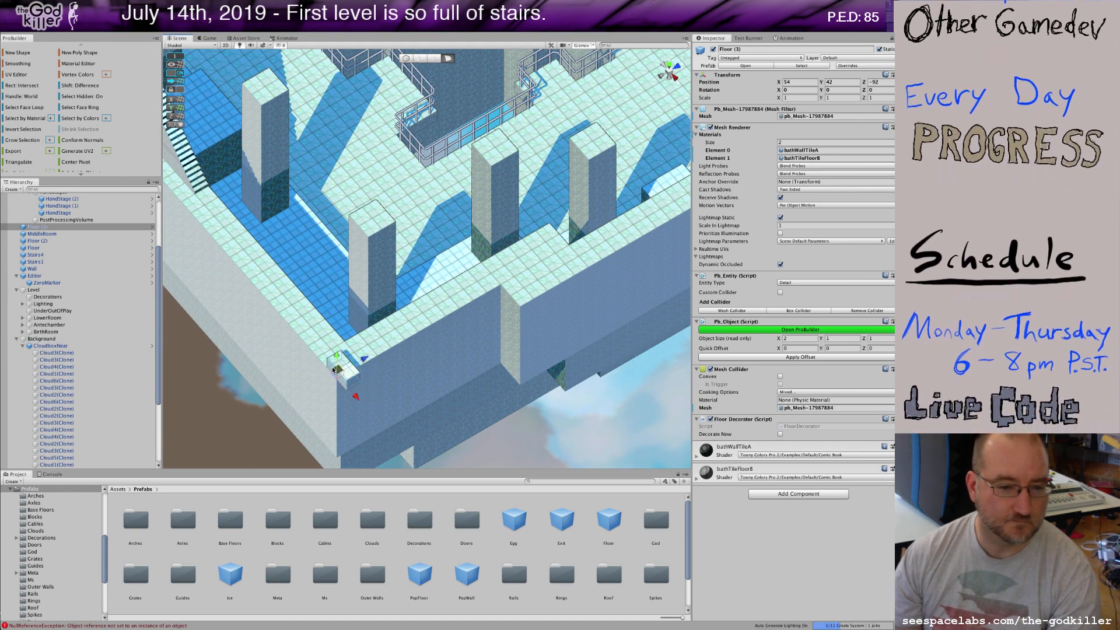
{"action": "left_click_drag", "start_coordinate": [358, 363], "coordinate": [352, 367]}
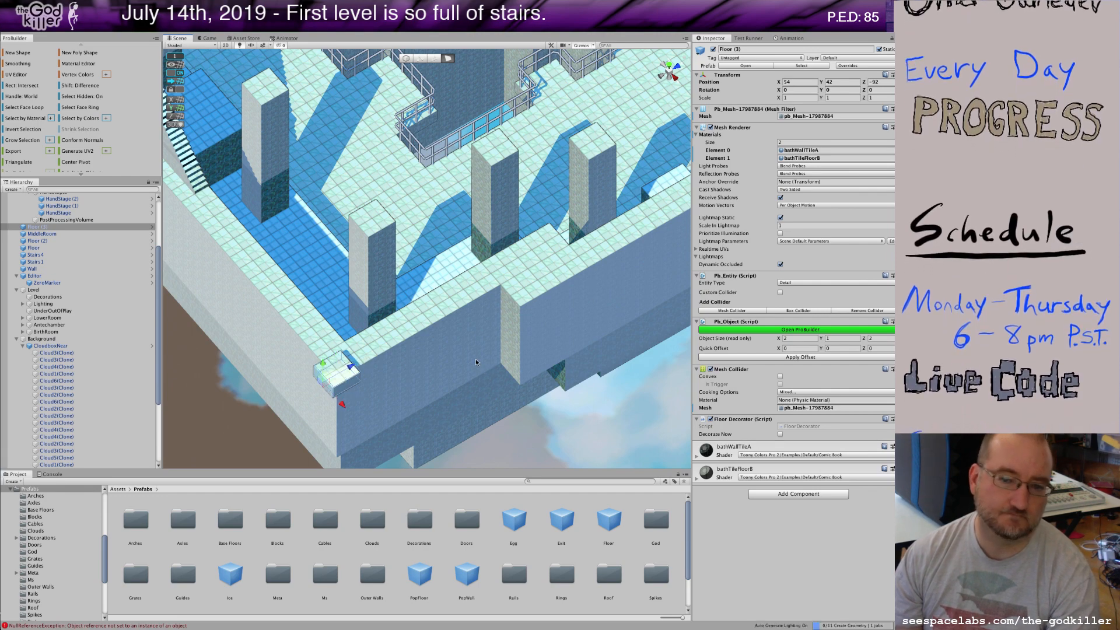
- Pull the block's end face along the top of the outer wall to a length of 12 units, up to the wall's jog
{"action": "key", "text": "Right"}
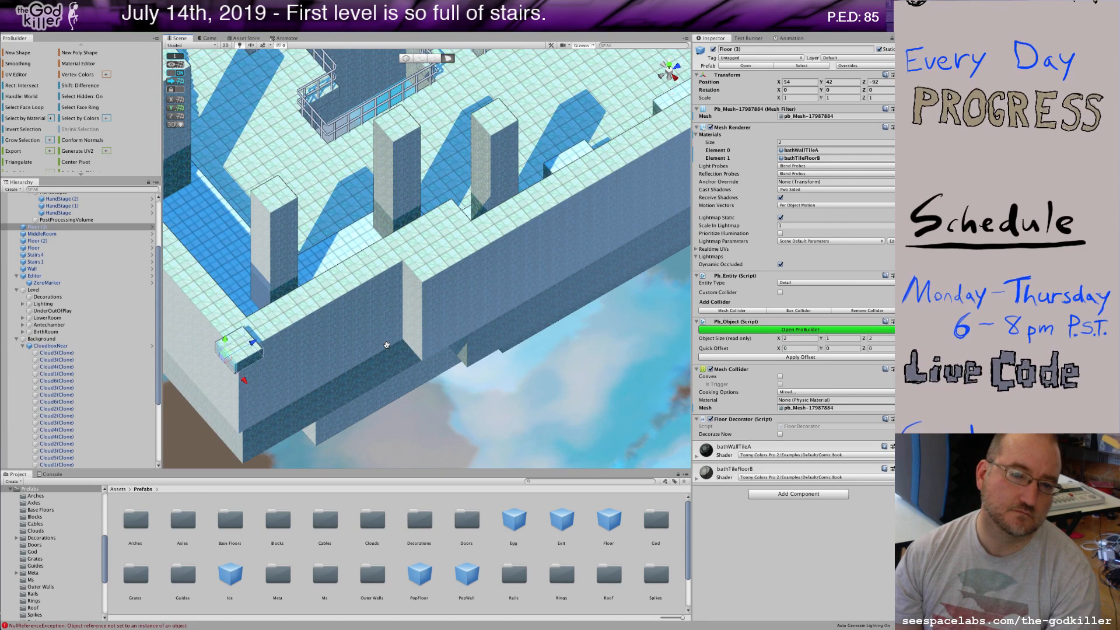
{"action": "left_click_drag", "start_coordinate": [386, 345], "coordinate": [336, 292], "text": "alt"}
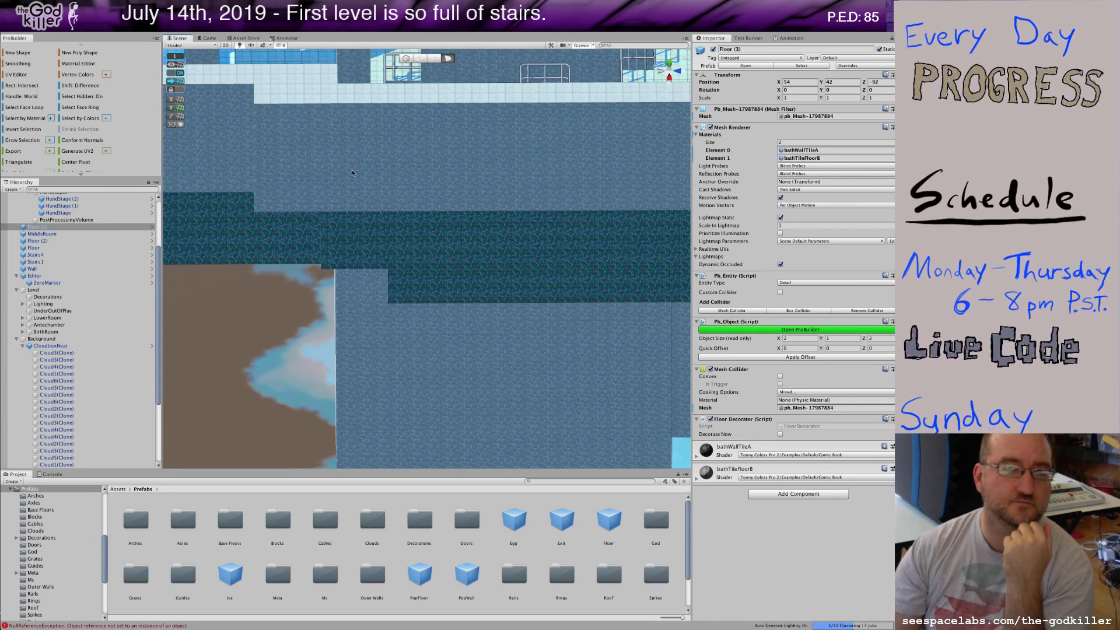
{"action": "scroll", "coordinate": [463, 295], "scroll_direction": "down", "scroll_amount": 5}
{"action": "middle_click_drag", "start_coordinate": [565, 335], "coordinate": [563, 339]}
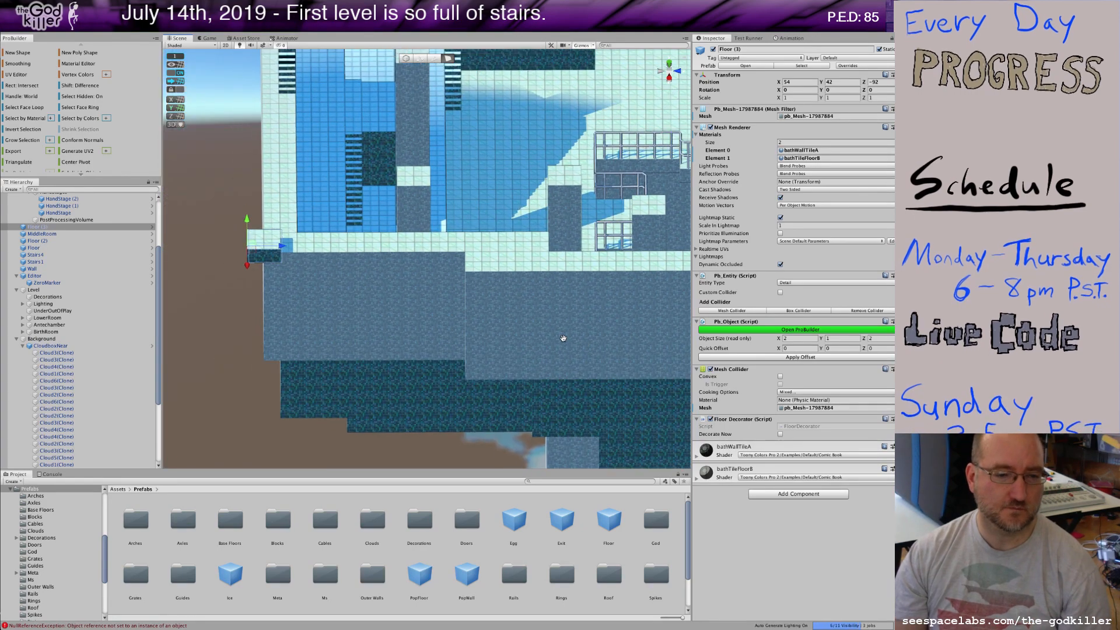
{"action": "scroll", "coordinate": [563, 338], "scroll_direction": "up", "scroll_amount": 3}
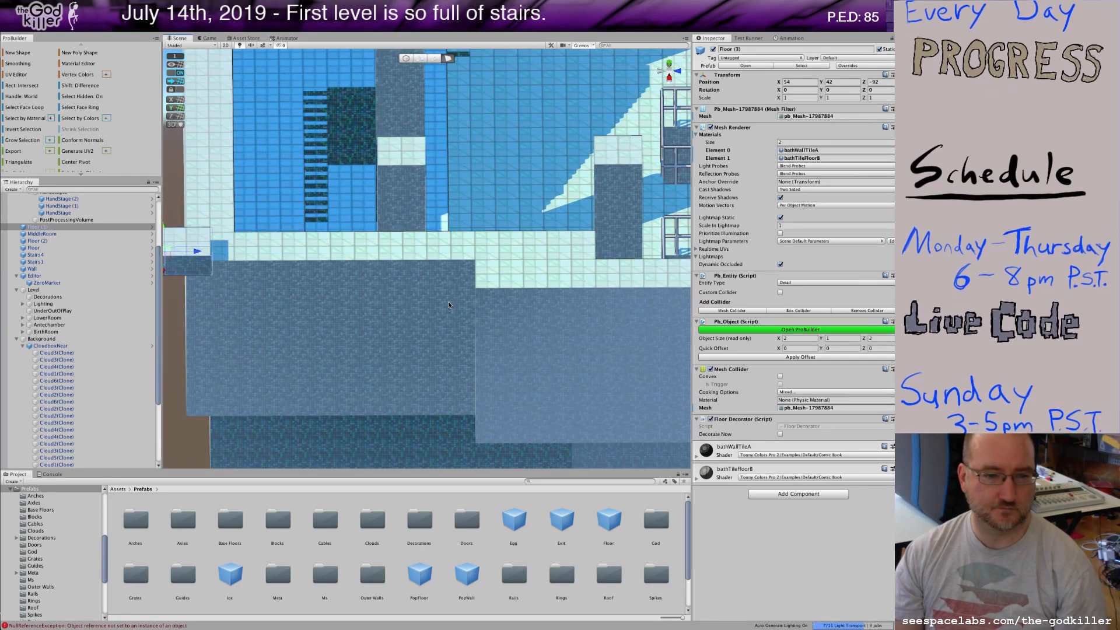
{"action": "left_click_drag", "start_coordinate": [454, 298], "coordinate": [369, 309], "text": "alt"}
{"action": "scroll", "coordinate": [325, 263], "scroll_direction": "up", "scroll_amount": 5}
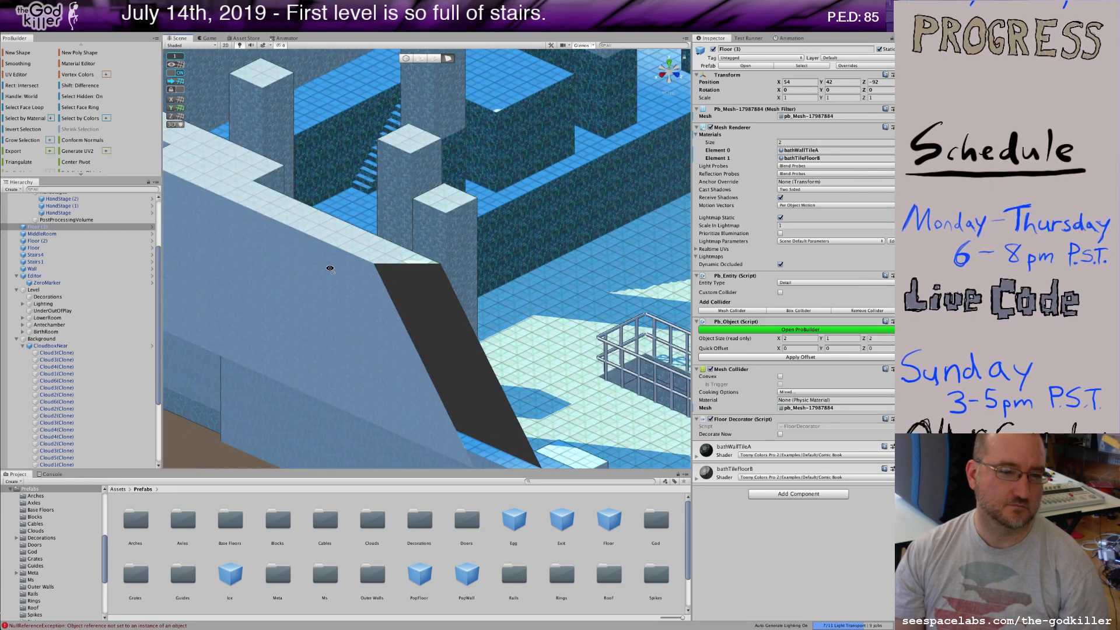
{"action": "middle_click_drag", "start_coordinate": [410, 350], "coordinate": [598, 452]}
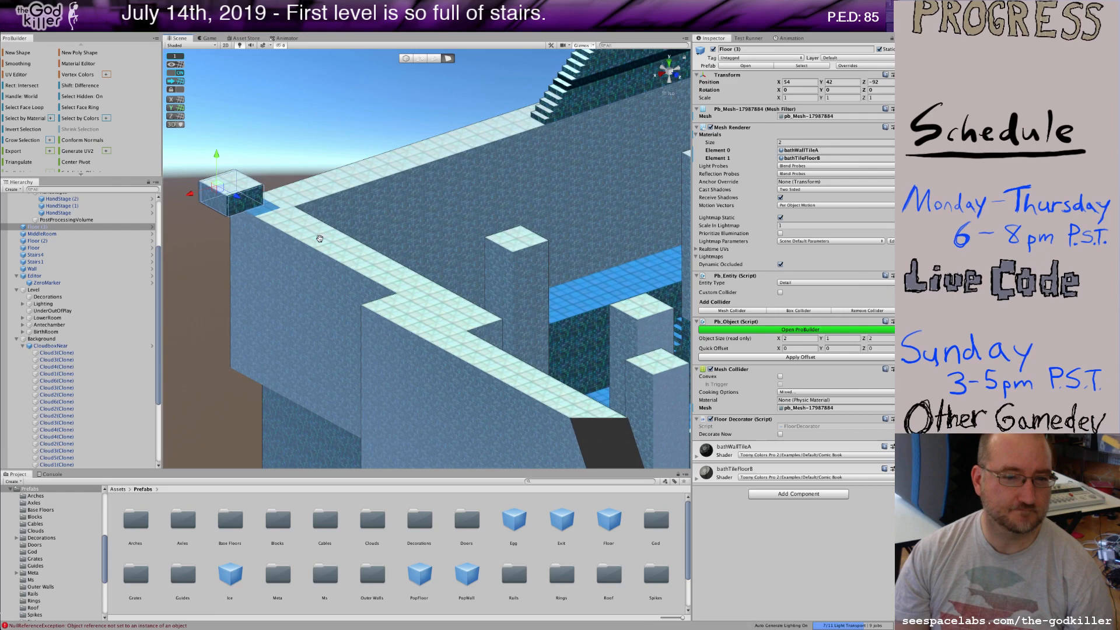
{"action": "left_click", "coordinate": [257, 198]}
{"action": "left_click_drag", "start_coordinate": [268, 213], "coordinate": [274, 221]}
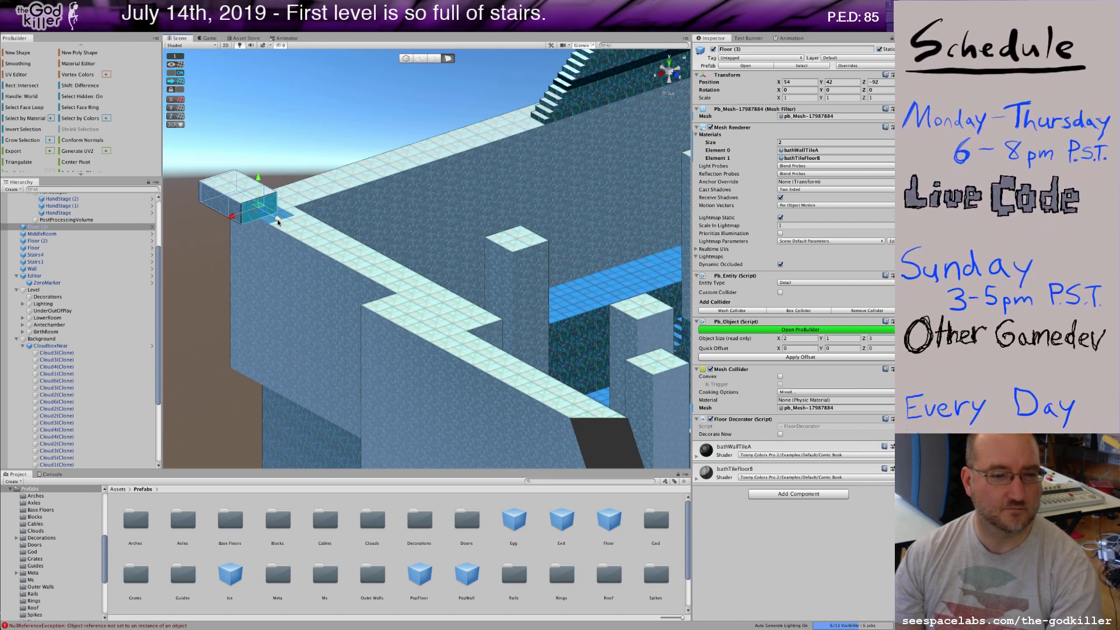
{"action": "left_click_drag", "start_coordinate": [283, 224], "coordinate": [391, 302]}
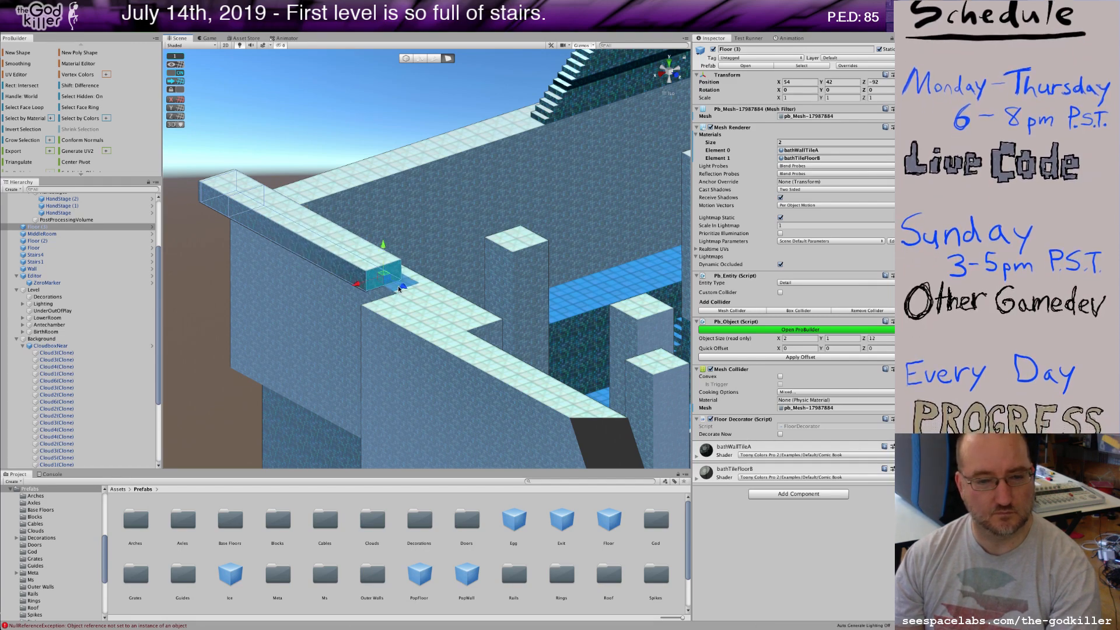
- Extrude the block's end face to a total length of 14, and extrude the new segment's outward side to an overall width of 4
{"action": "left_click_drag", "start_coordinate": [407, 290], "coordinate": [425, 307], "text": "shift"}
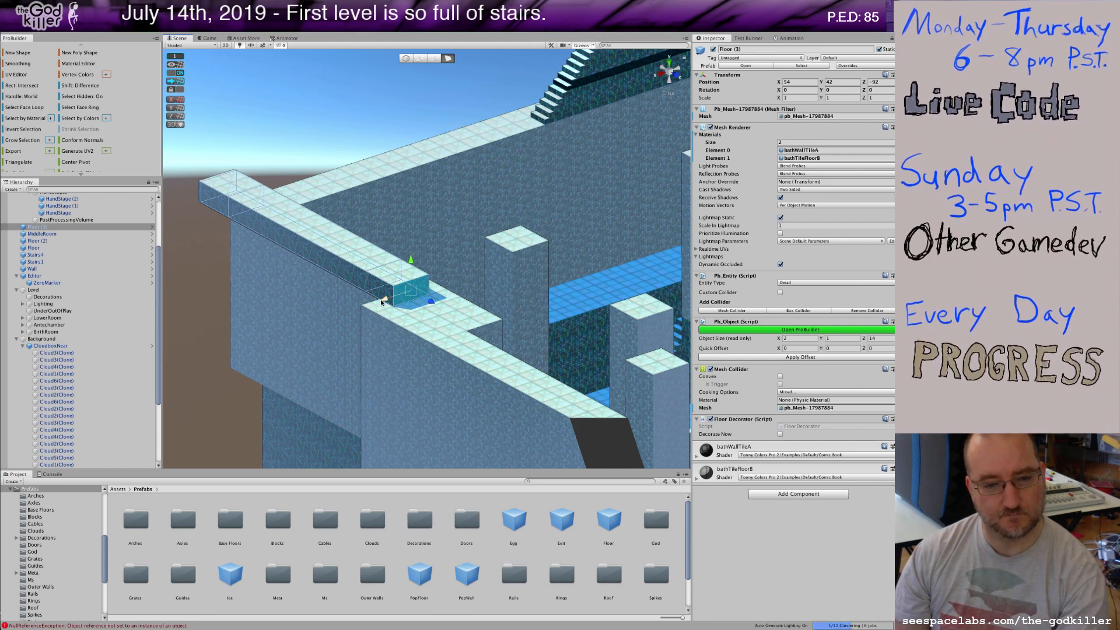
{"action": "left_click_drag", "start_coordinate": [385, 301], "coordinate": [361, 312], "text": "shift"}
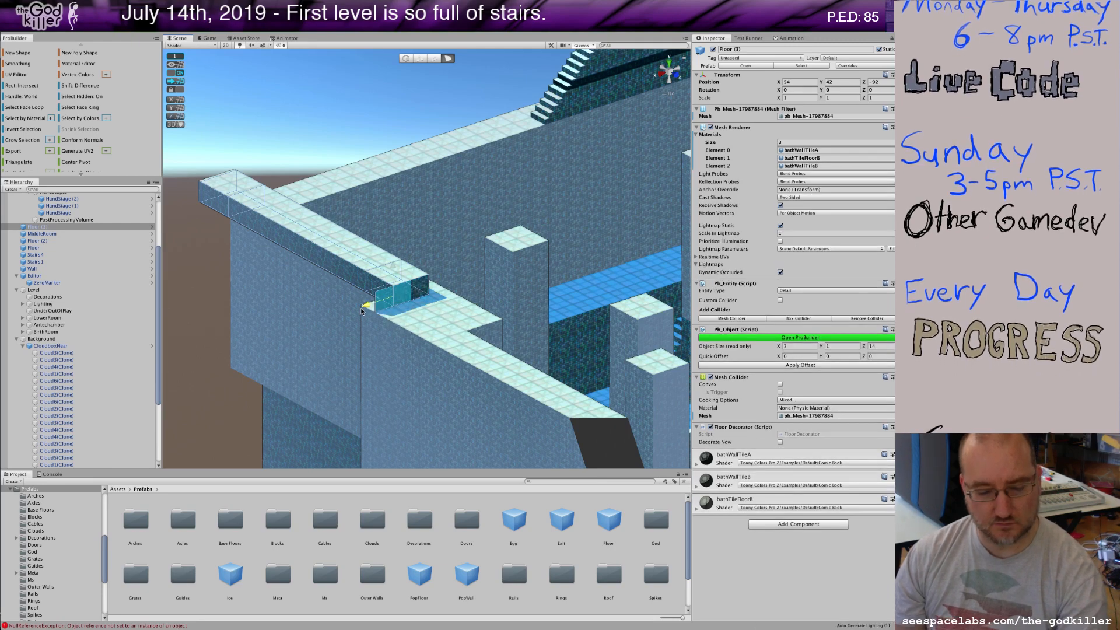
{"action": "key", "text": "ctrl+z"}
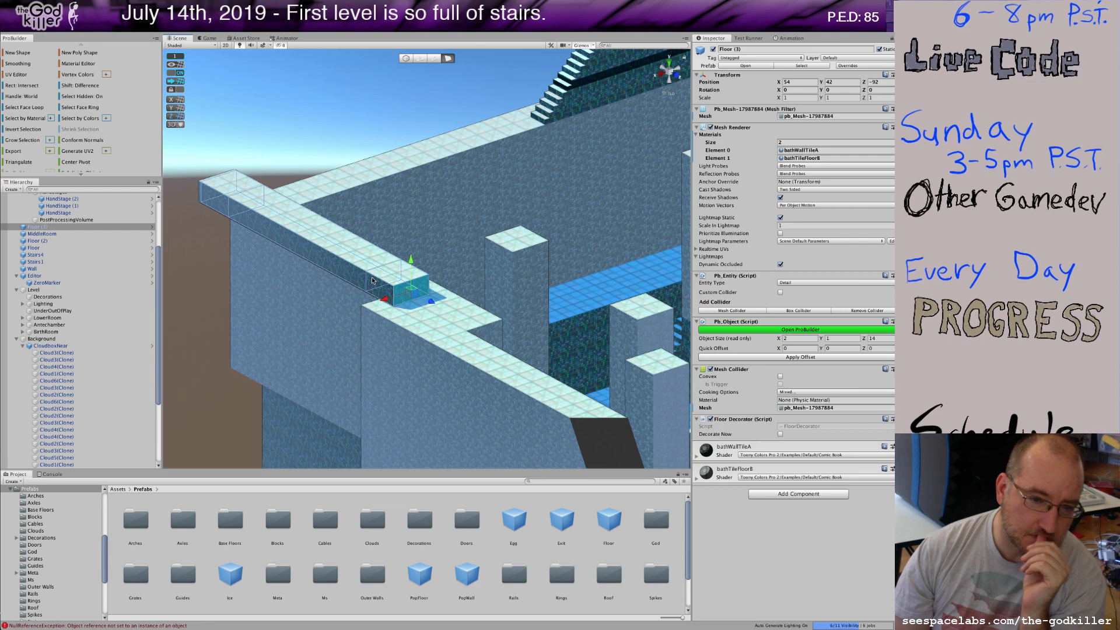
{"action": "left_click", "coordinate": [370, 286]}
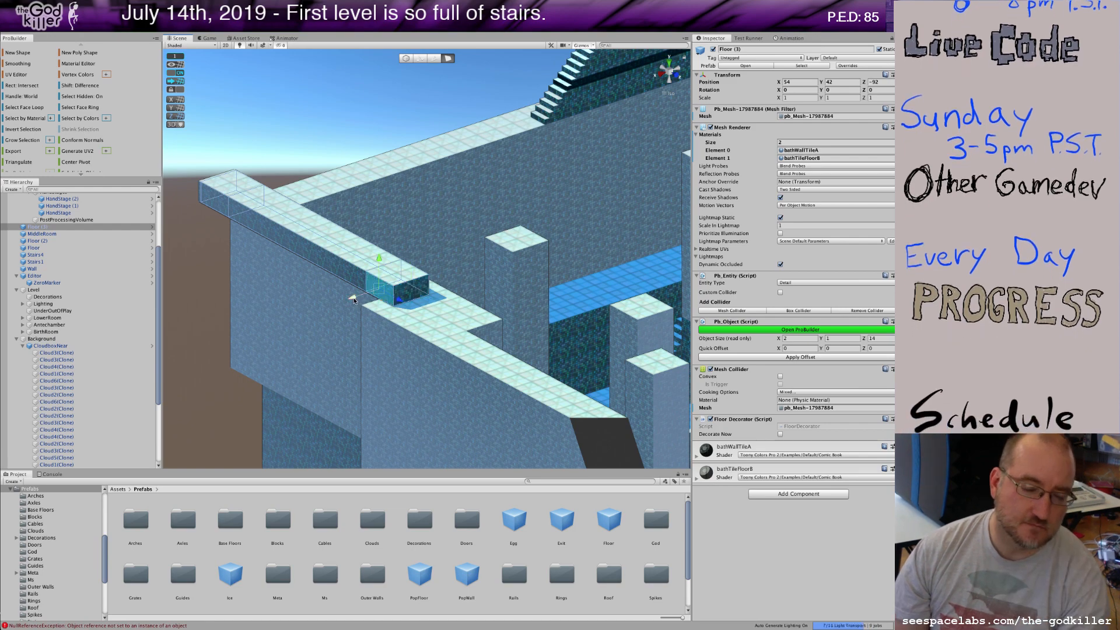
{"action": "left_click_drag", "start_coordinate": [353, 299], "coordinate": [327, 314], "text": "shift"}
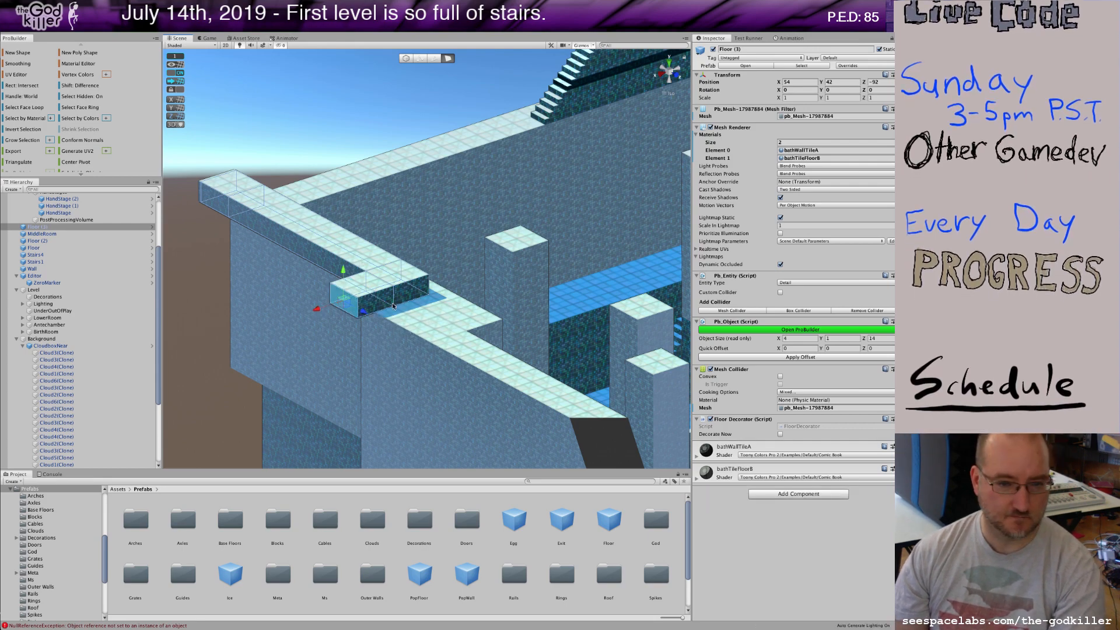
- Extrude the end face of the outward jog along the outer wall in two segments, to total lengths of 22 and 32 units
{"action": "left_click", "coordinate": [382, 307]}
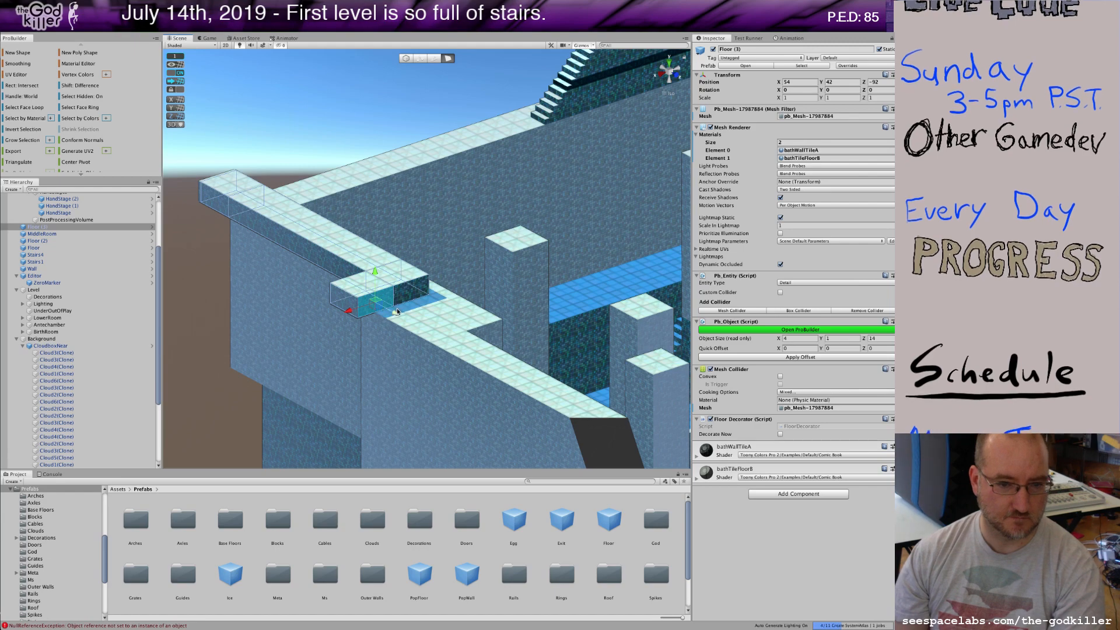
{"action": "left_click_drag", "start_coordinate": [397, 317], "coordinate": [505, 387], "text": "shift"}
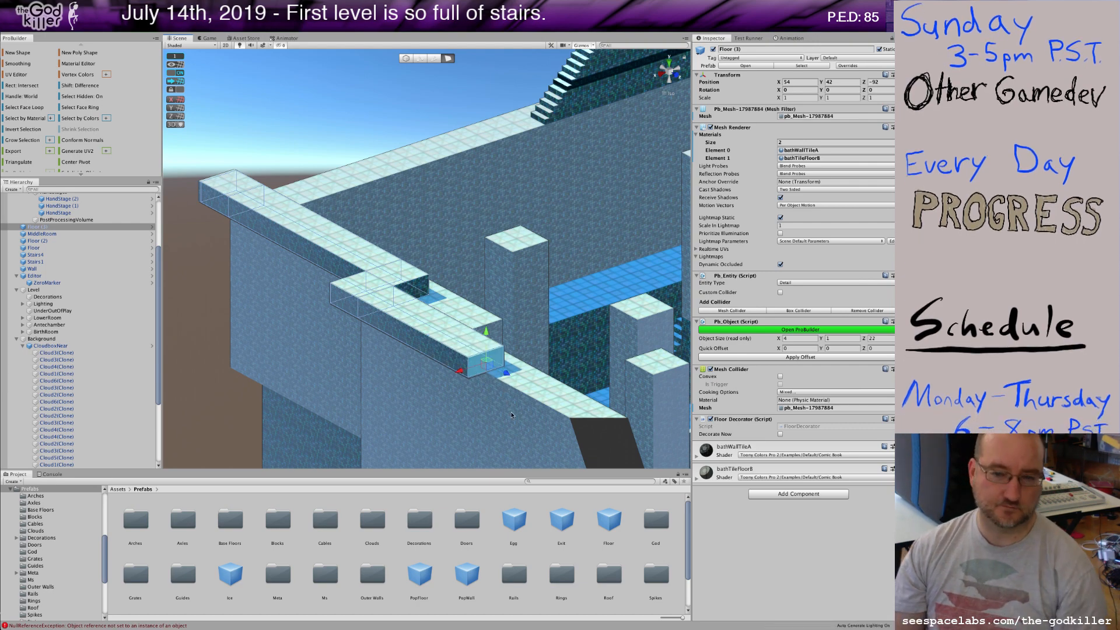
{"action": "scroll", "coordinate": [511, 415], "scroll_direction": "down", "scroll_amount": 3}
{"action": "middle_click_drag", "start_coordinate": [494, 417], "coordinate": [389, 428]}
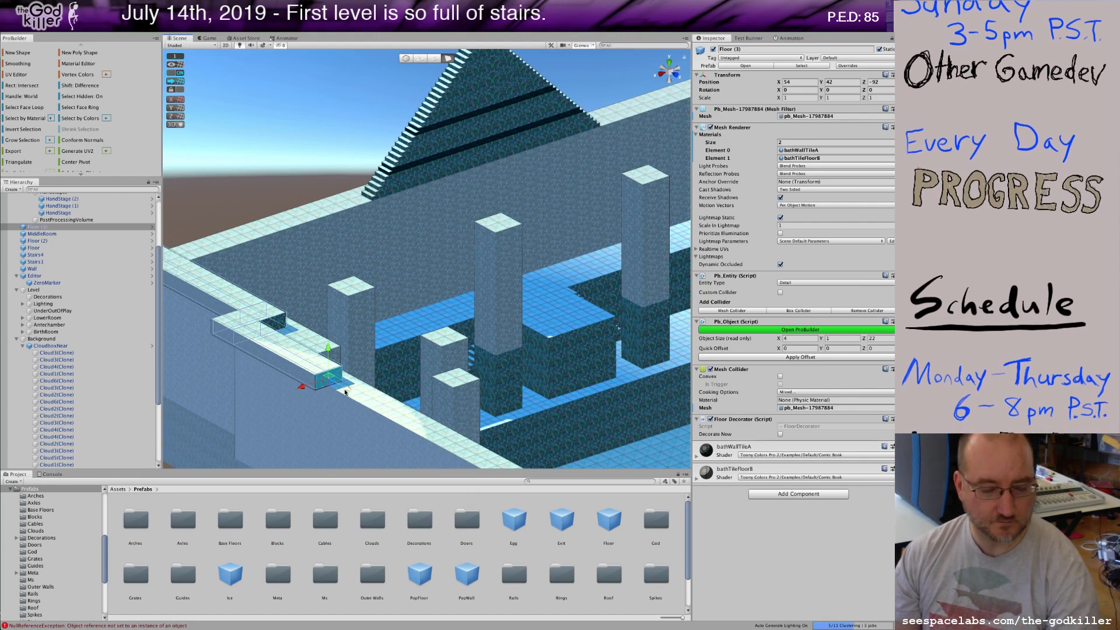
{"action": "left_click_drag", "start_coordinate": [347, 389], "coordinate": [417, 392], "text": "shift"}
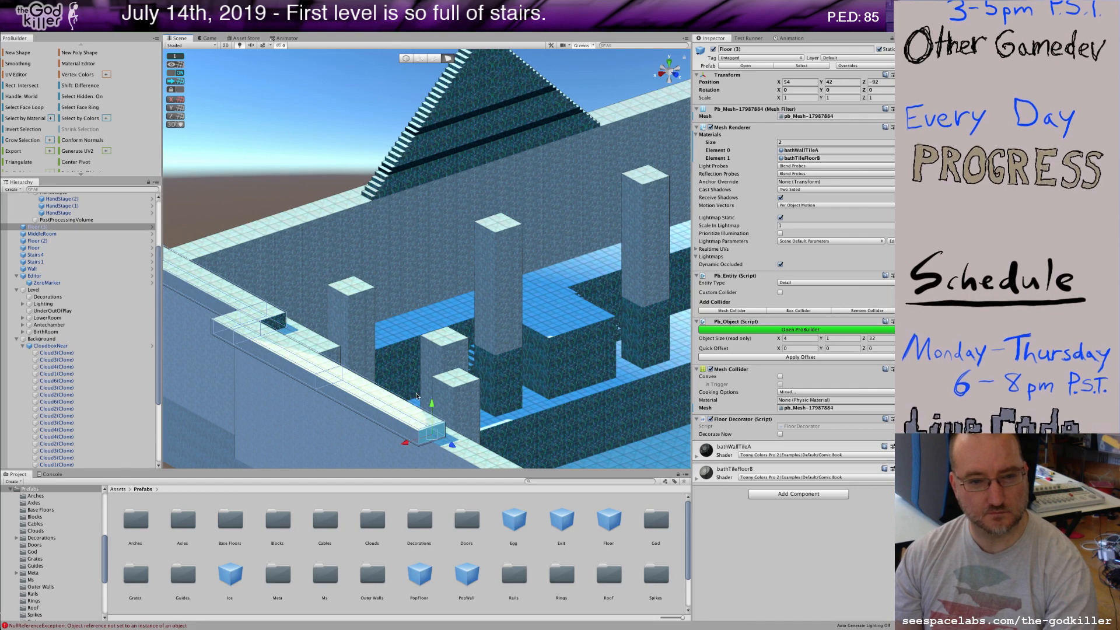
- Pull the border's end face along the outer wall to a length of 38 units, and extrude it further to a total length of 48
{"action": "scroll", "coordinate": [432, 402], "scroll_direction": "down", "scroll_amount": 5}
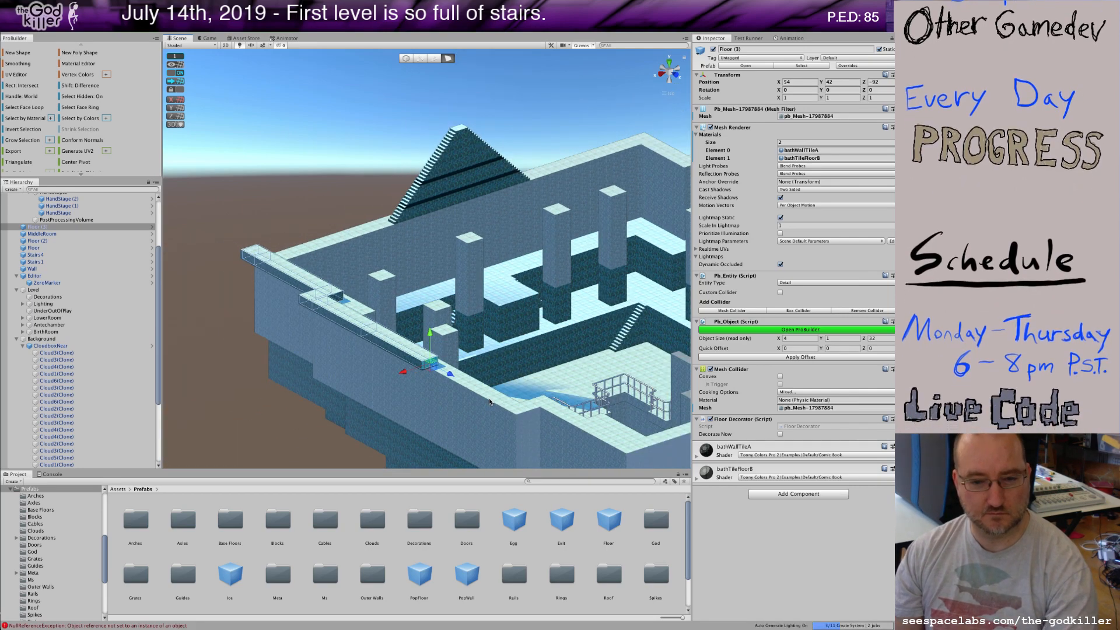
{"action": "left_click_drag", "start_coordinate": [489, 398], "coordinate": [490, 400], "text": "alt"}
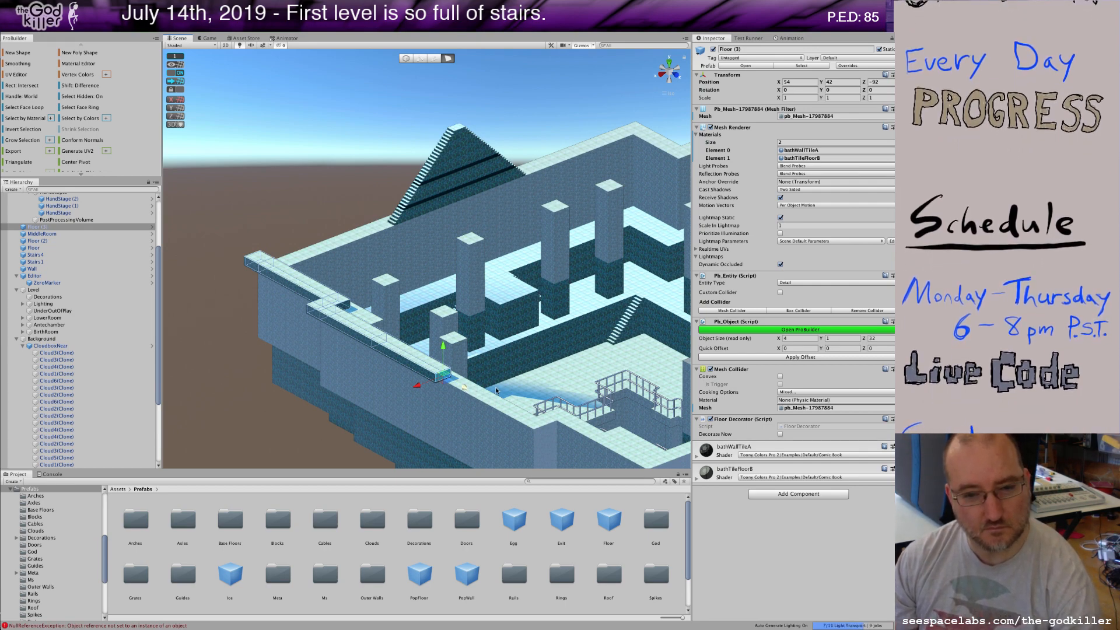
{"action": "left_click_drag", "start_coordinate": [540, 387], "coordinate": [461, 397], "text": "alt"}
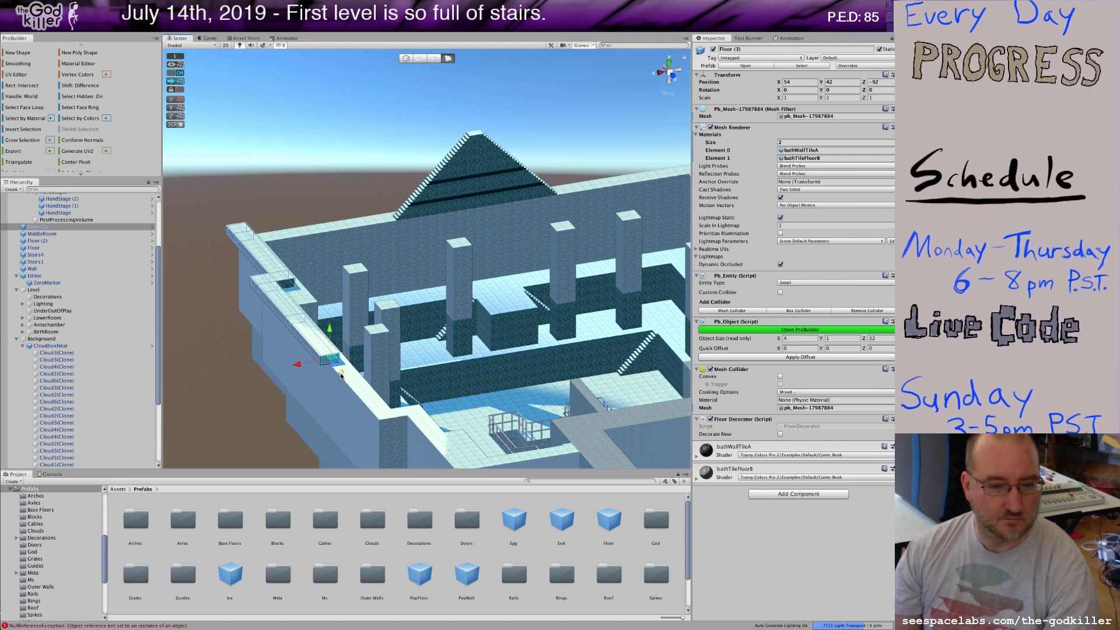
{"action": "left_click_drag", "start_coordinate": [341, 375], "coordinate": [362, 400]}
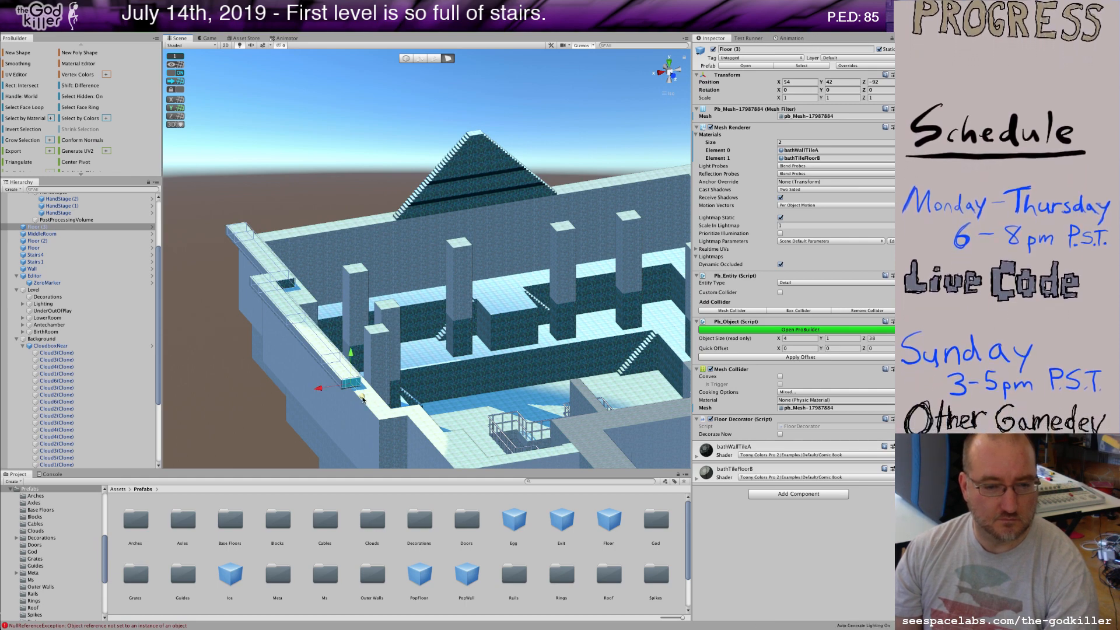
{"action": "left_click_drag", "start_coordinate": [367, 407], "coordinate": [384, 429], "text": "shift"}
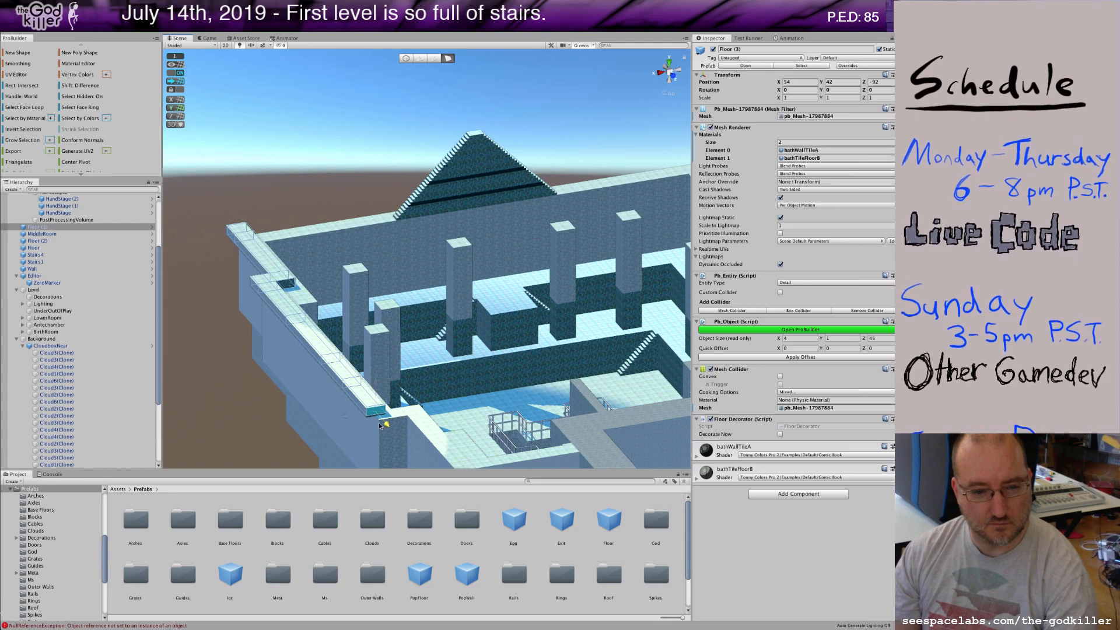
{"action": "mouse_move", "coordinate": [380, 426]}
{"action": "left_mouse_down"}
{"action": "mouse_move", "coordinate": [378, 416]}
{"action": "mouse_move", "coordinate": [385, 427]}
{"action": "left_mouse_up"}
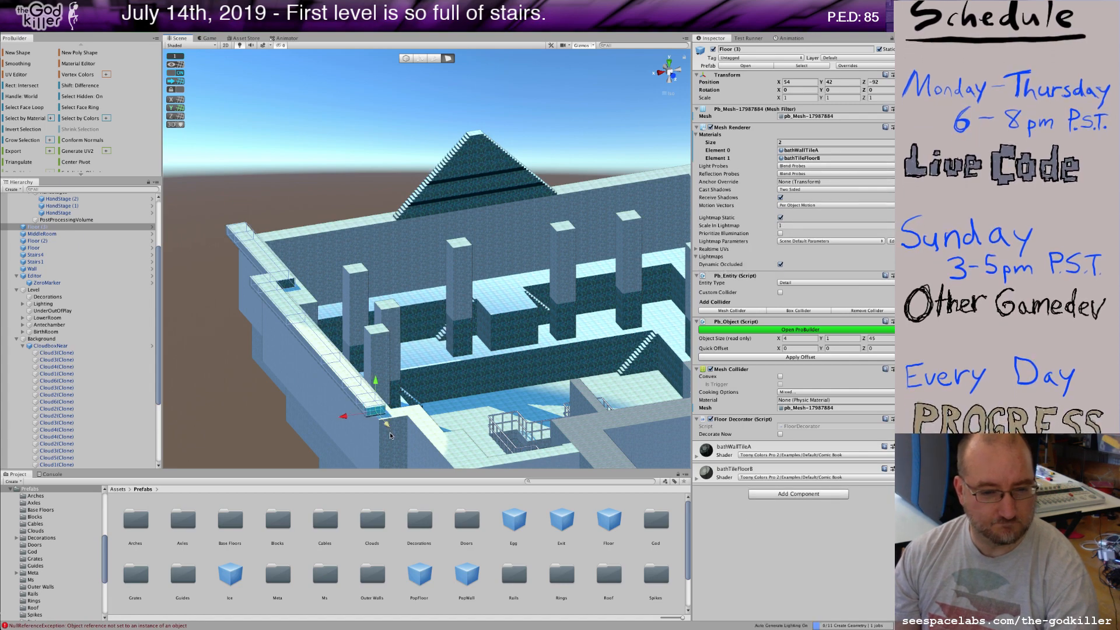
{"action": "left_click_drag", "start_coordinate": [387, 427], "coordinate": [295, 234], "text": "shift"}
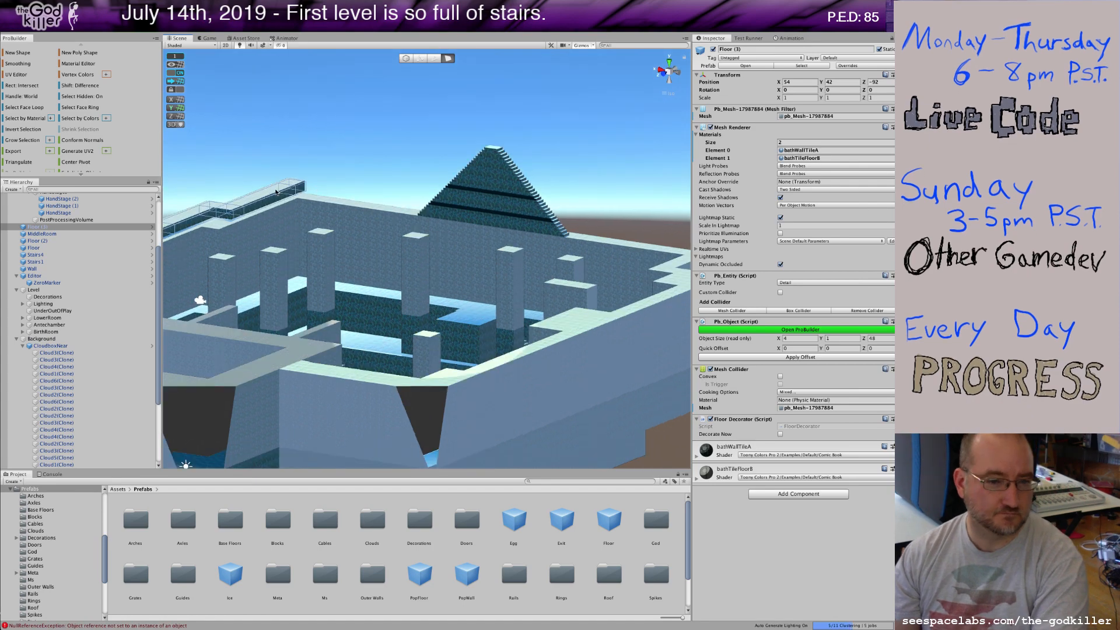
- Extrude the inward side face of the border's last segment across the outer wall's inward jog
{"action": "middle_click_drag", "start_coordinate": [294, 248], "coordinate": [460, 243]}
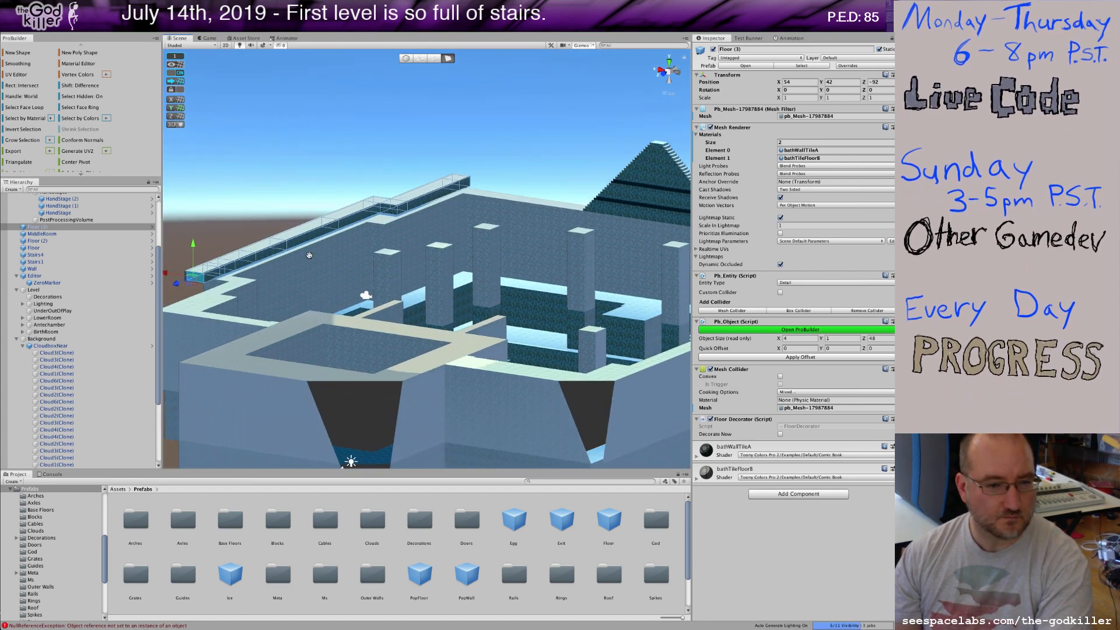
{"action": "left_click", "coordinate": [210, 278]}
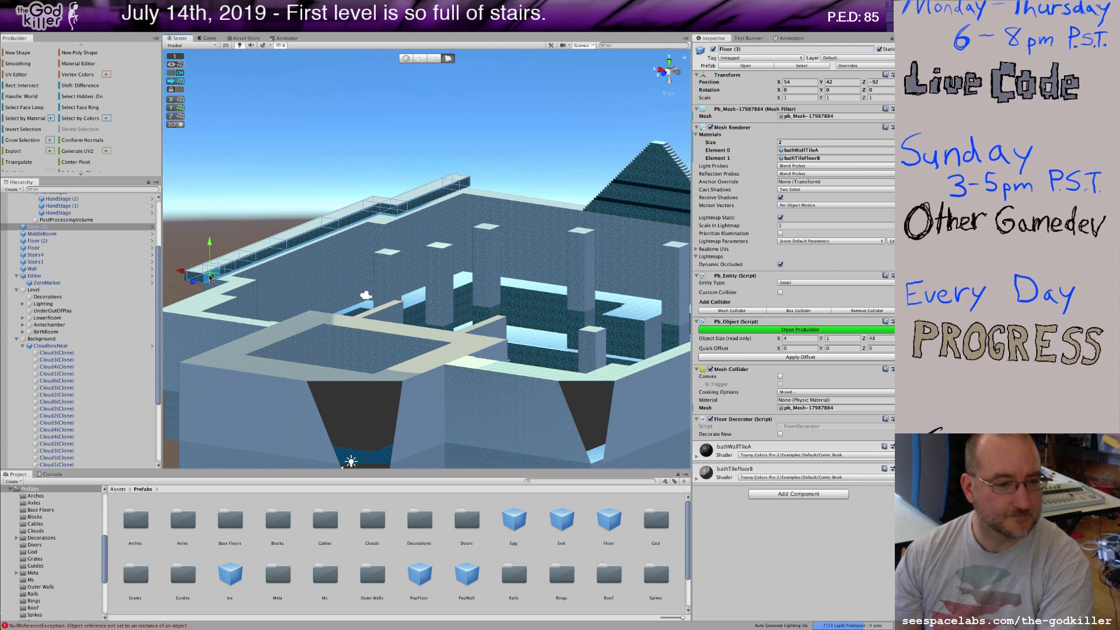
{"action": "left_click_drag", "start_coordinate": [182, 273], "coordinate": [202, 281]}
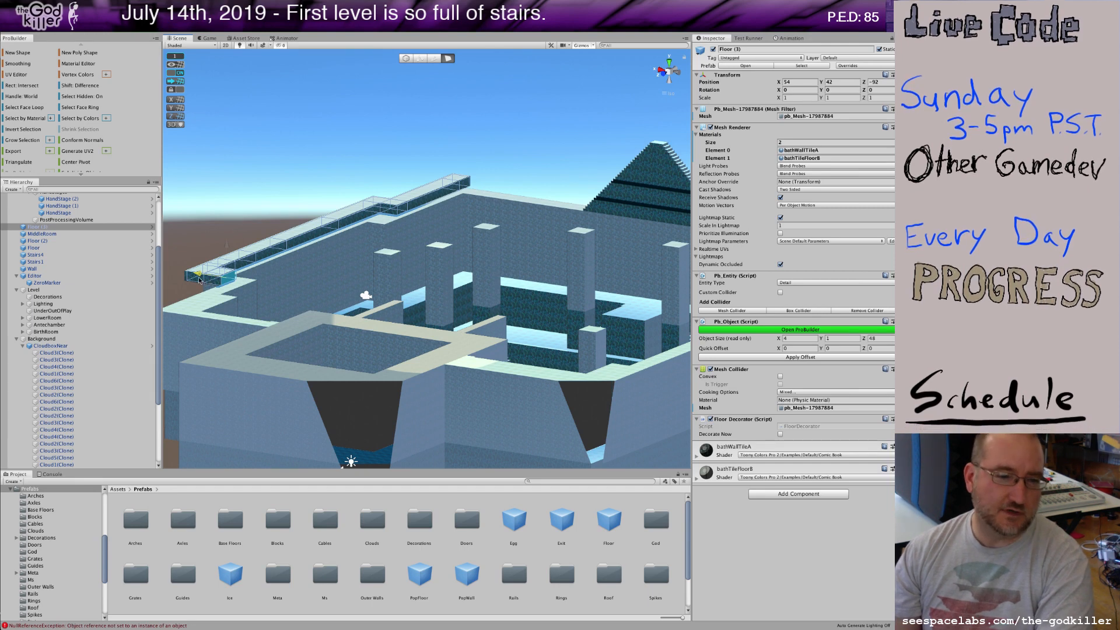
{"action": "left_click_drag", "start_coordinate": [199, 280], "coordinate": [199, 280], "text": "shift"}
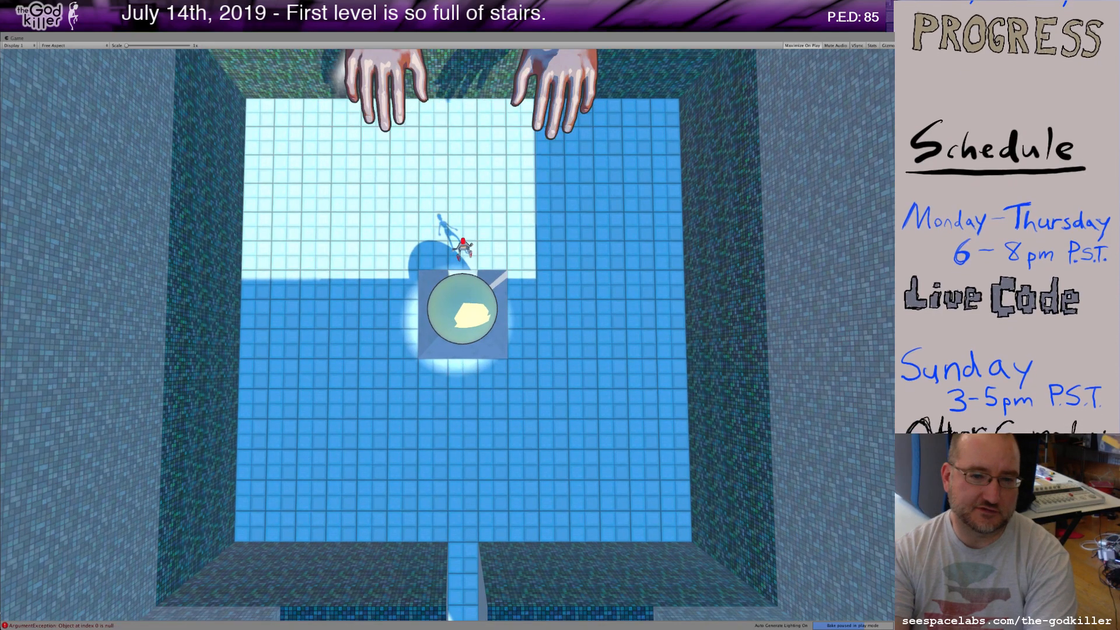
- Playtest the level by running the character out of the starting room, through the middle room and up the stairs to the outer wall's top
{"action": "key", "text": "a"}
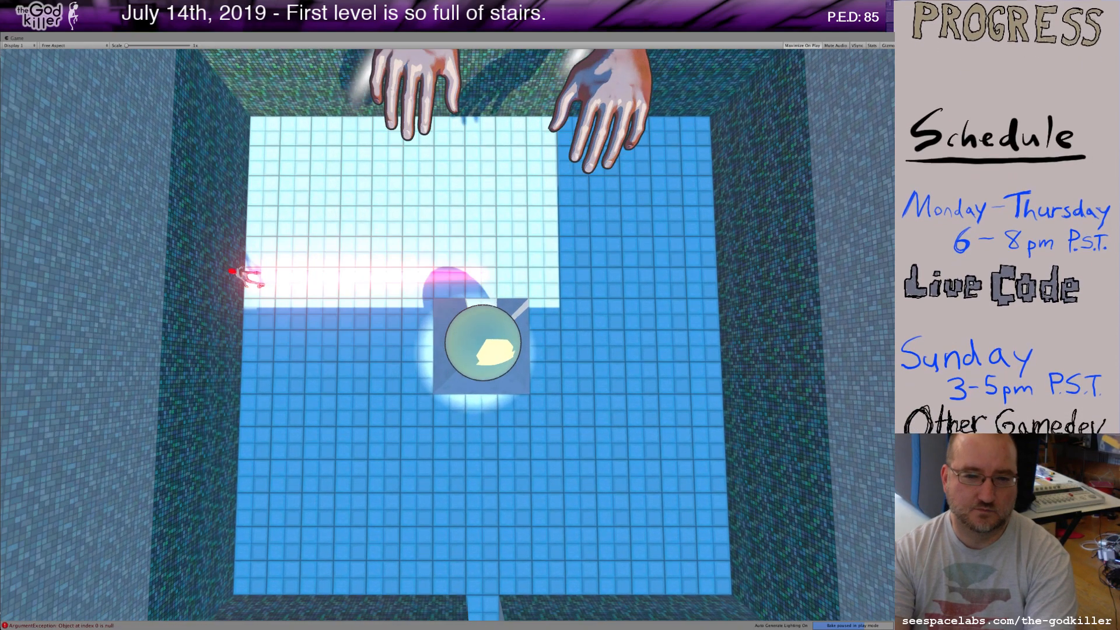
{"action": "key", "text": "s"}
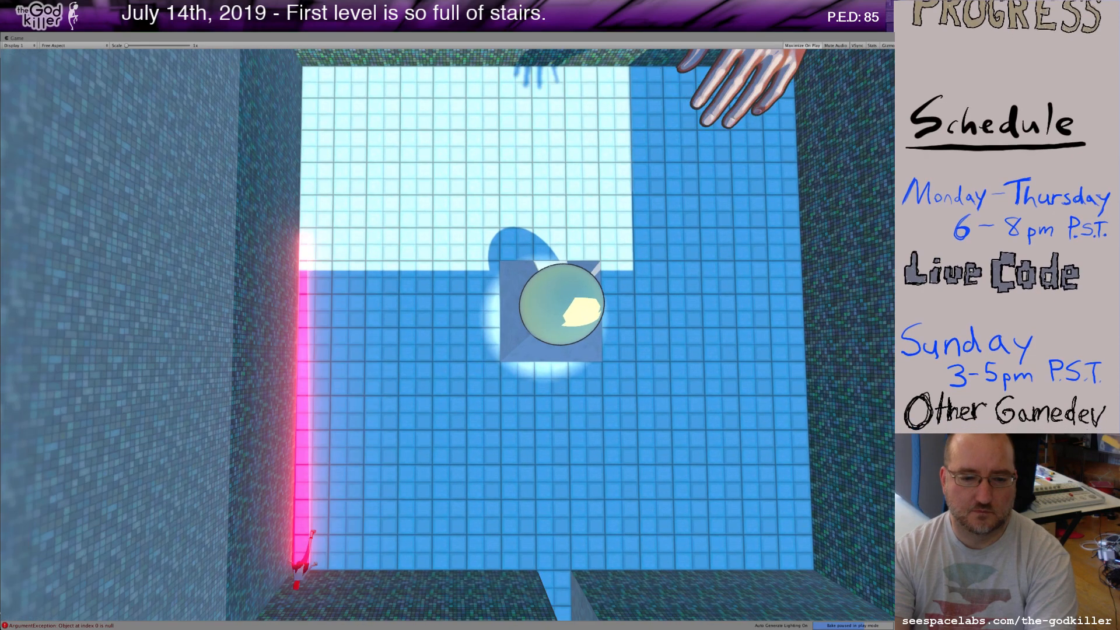
{"action": "key", "text": "d"}
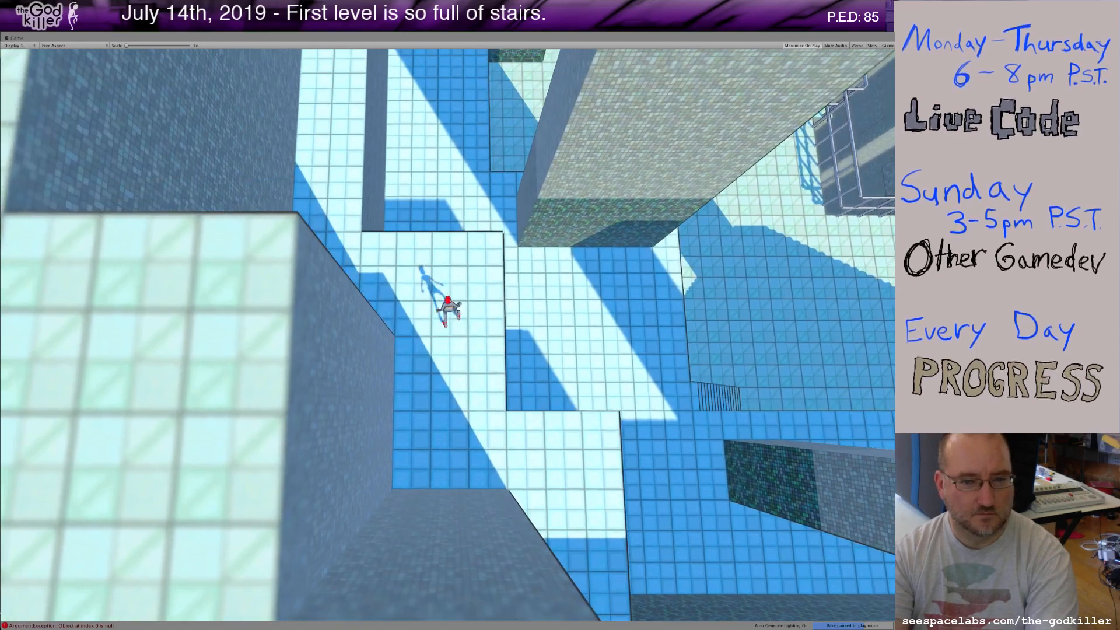
{"action": "key", "text": "space"}
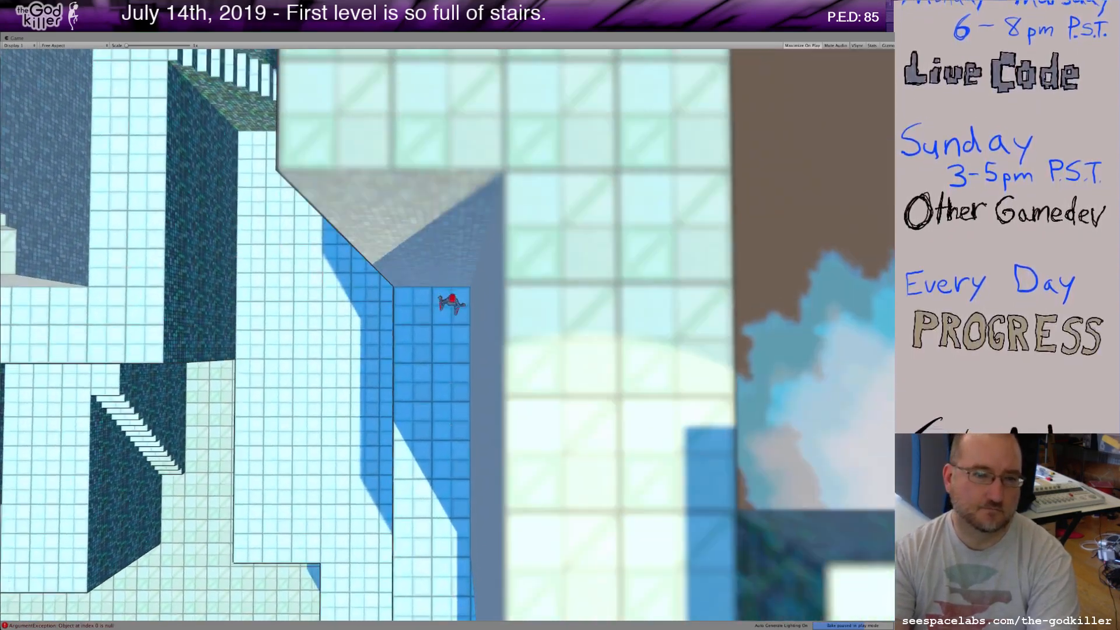
{"action": "key", "text": "space"}
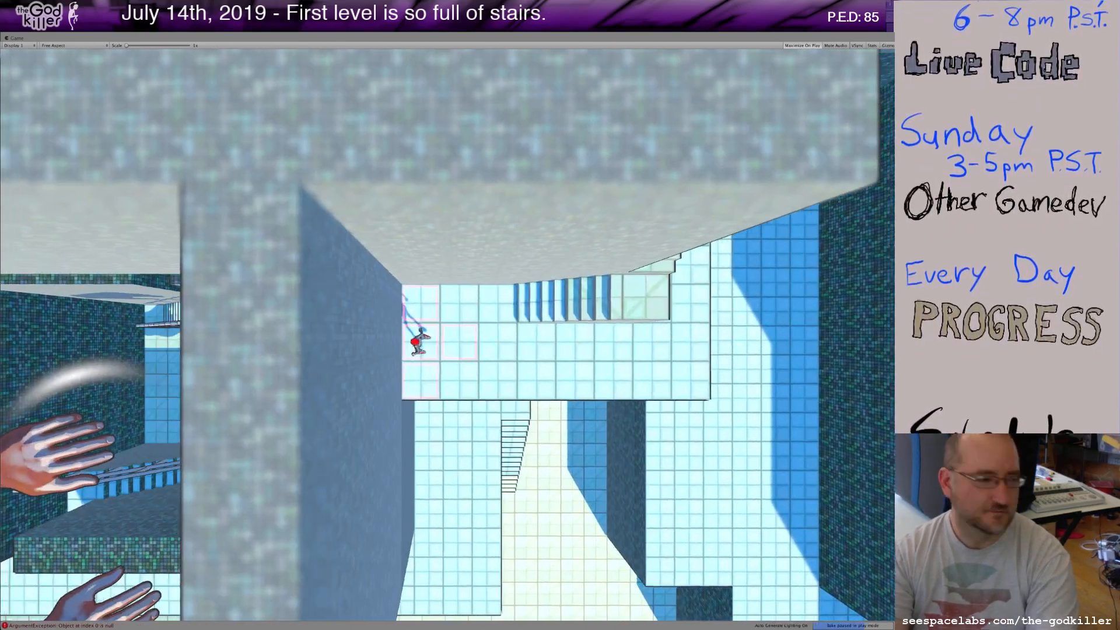
{"action": "key", "text": "Right"}
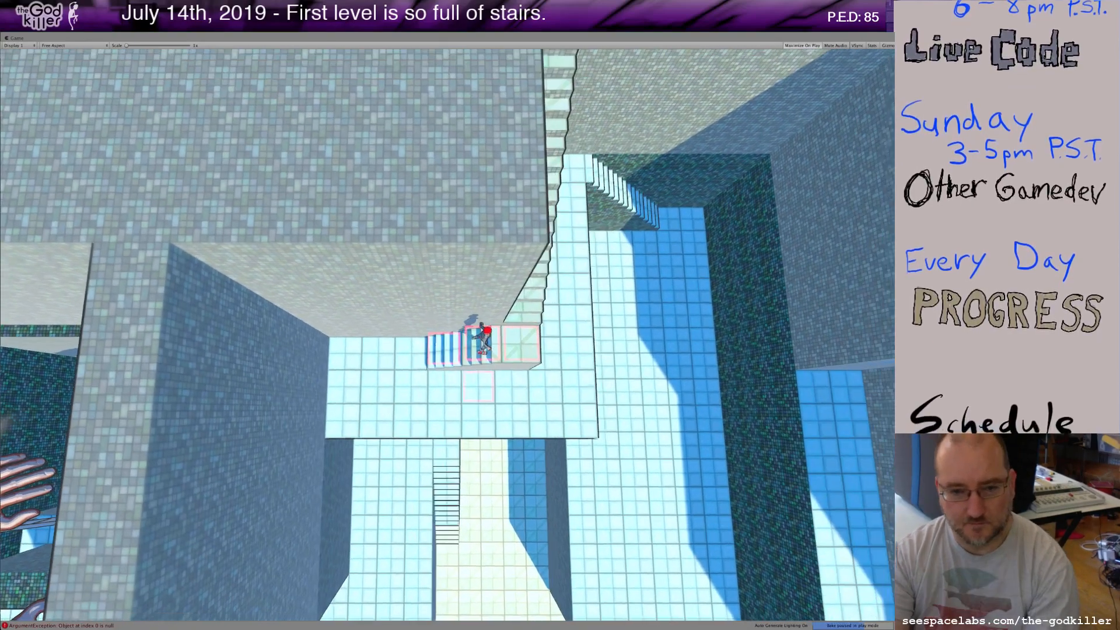
{"action": "key", "text": "Up"}
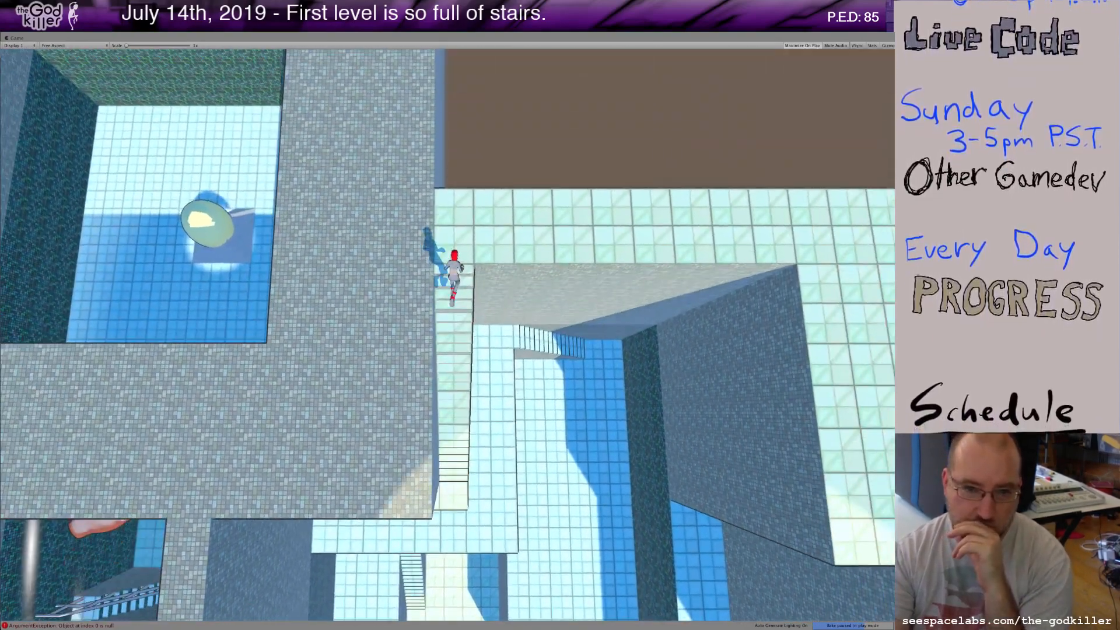
{"action": "key", "text": "Up"}
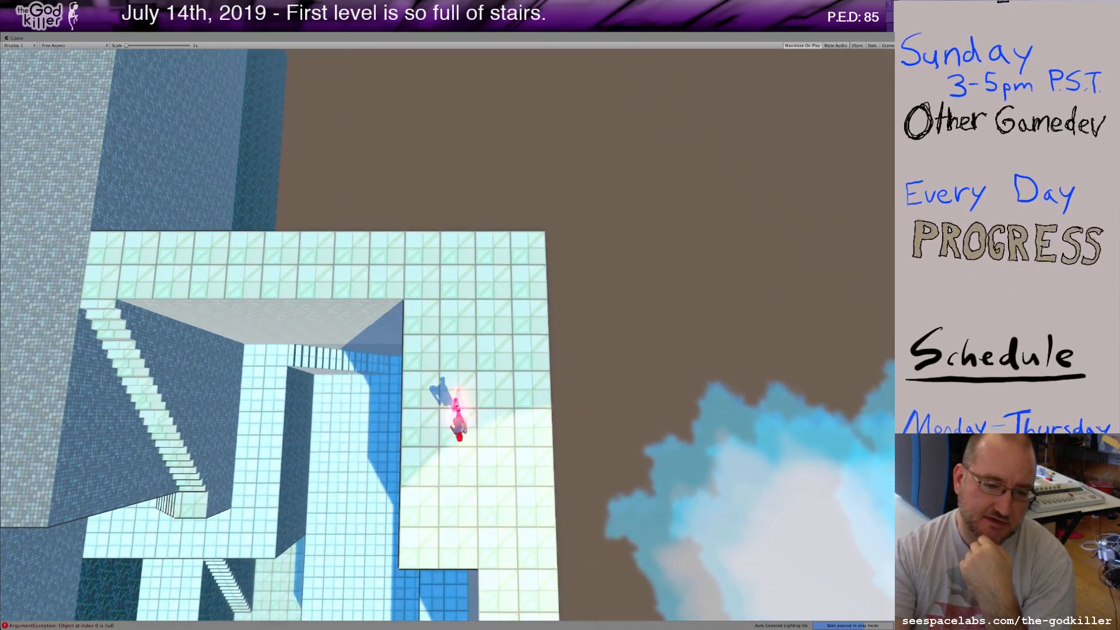
- Run the character along the top of the outer wall beside the raised border to check the walkway's shape and width
{"action": "key", "text": "s"}
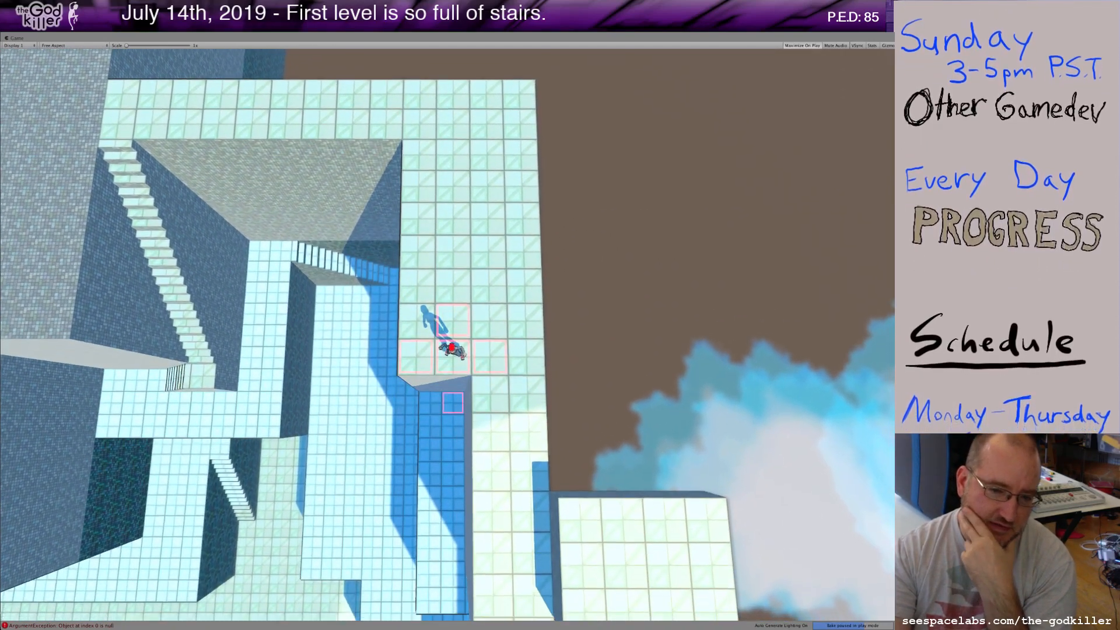
{"action": "key", "text": "d"}
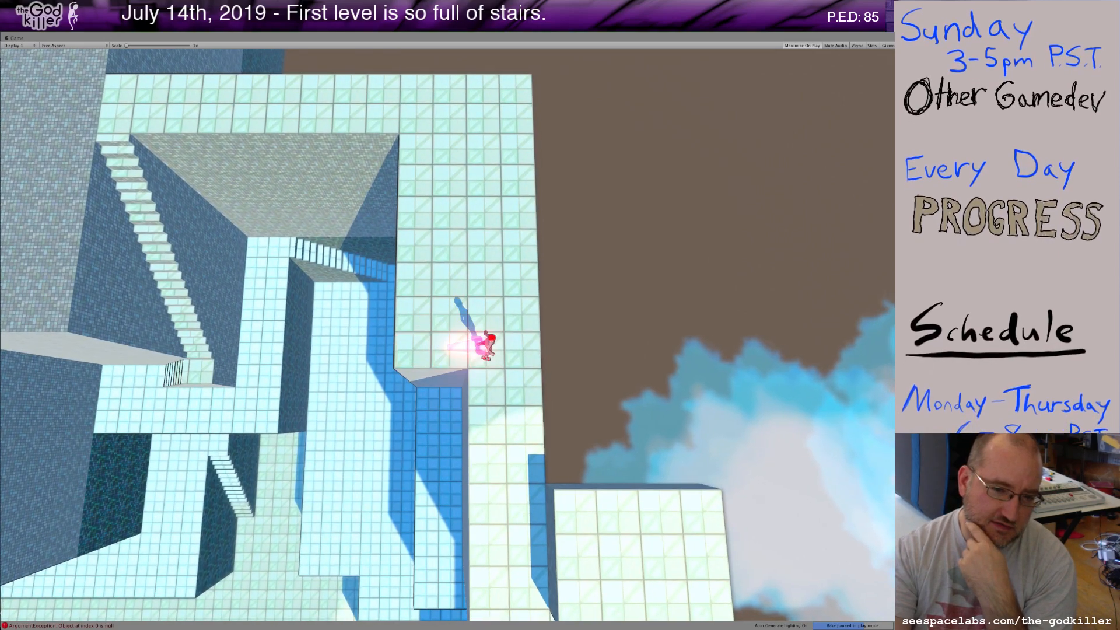
{"action": "key", "text": "s"}
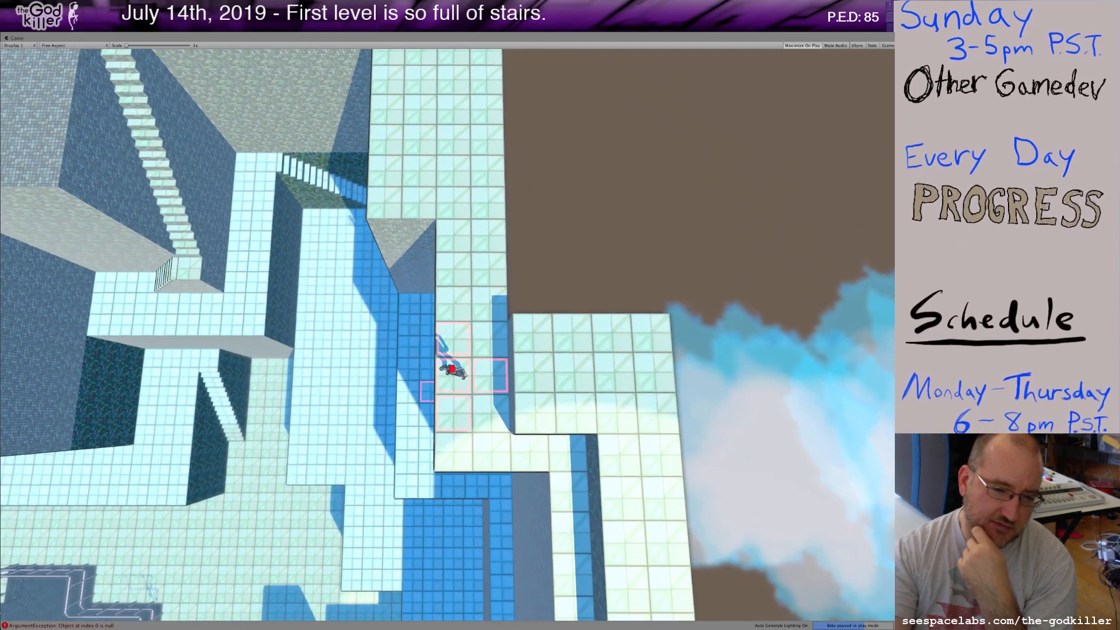
{"action": "key", "text": "s"}
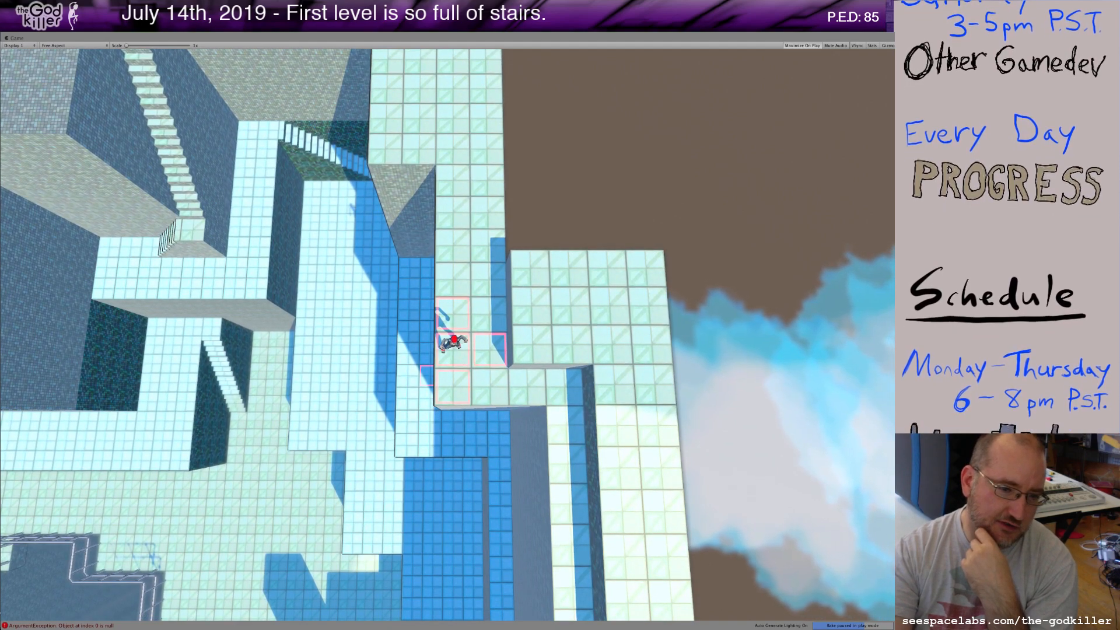
{"action": "key", "text": "s"}
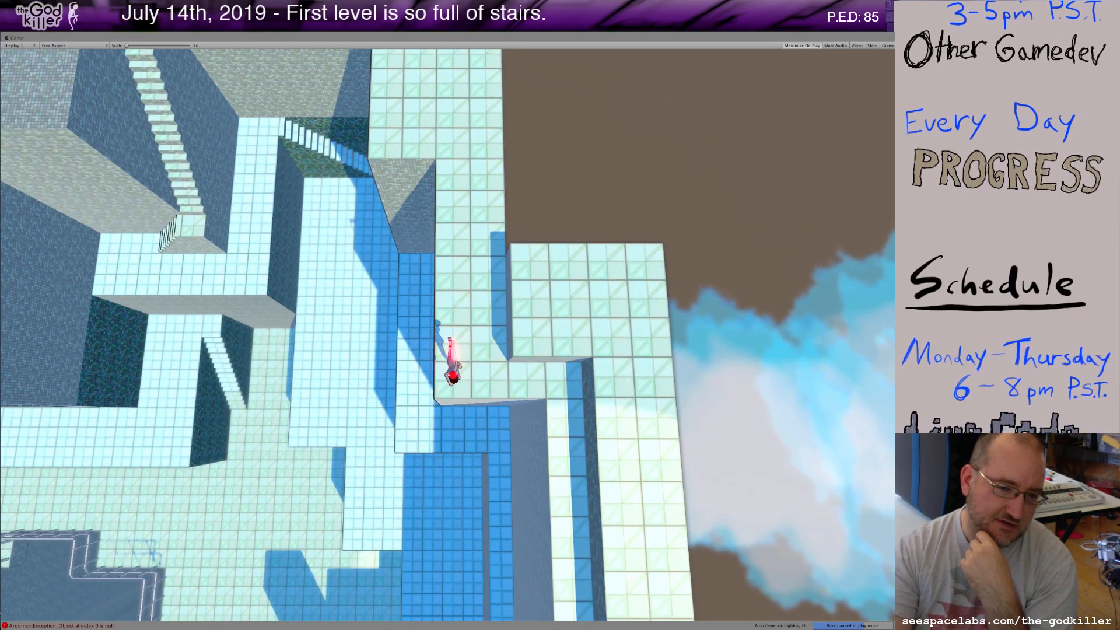
{"action": "key", "text": "d"}
{"action": "key", "text": "s"}
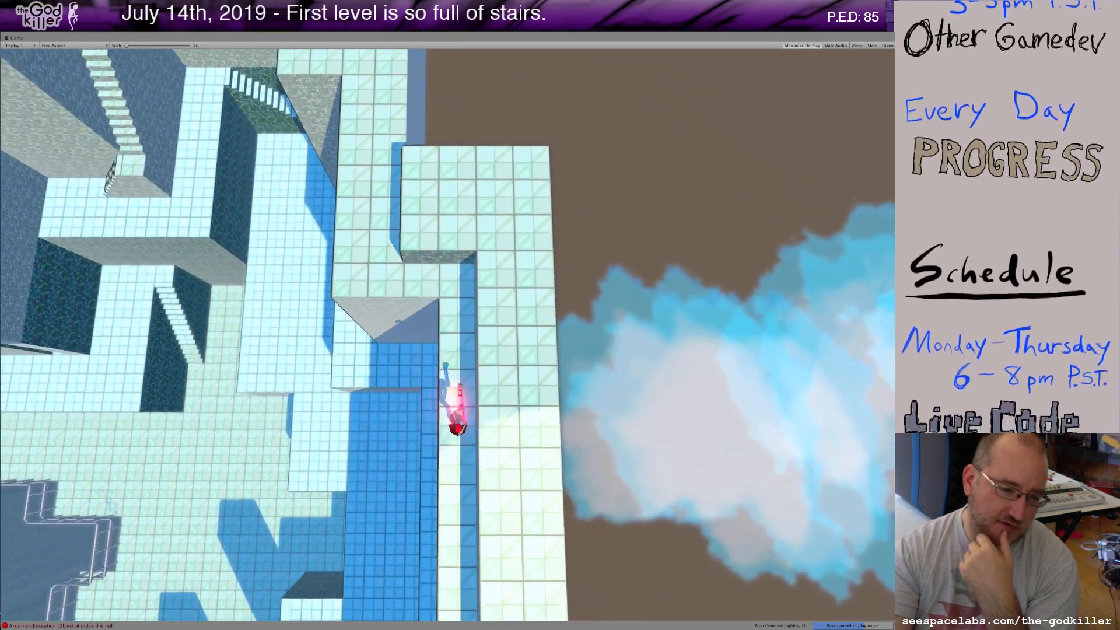
{"action": "key", "text": "s"}
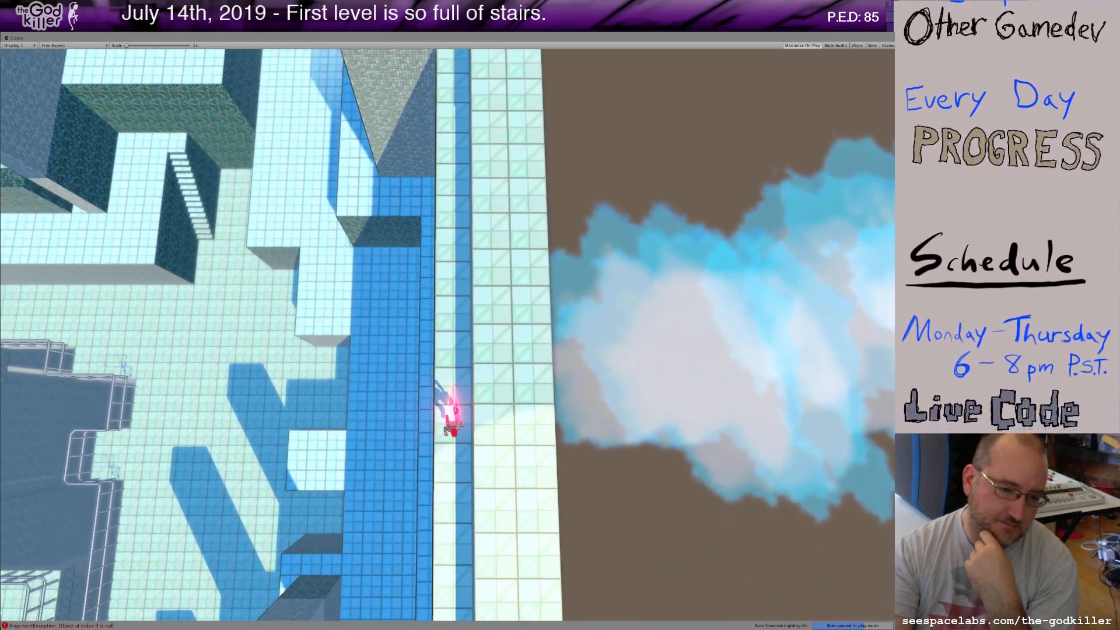
{"action": "key", "text": "s"}
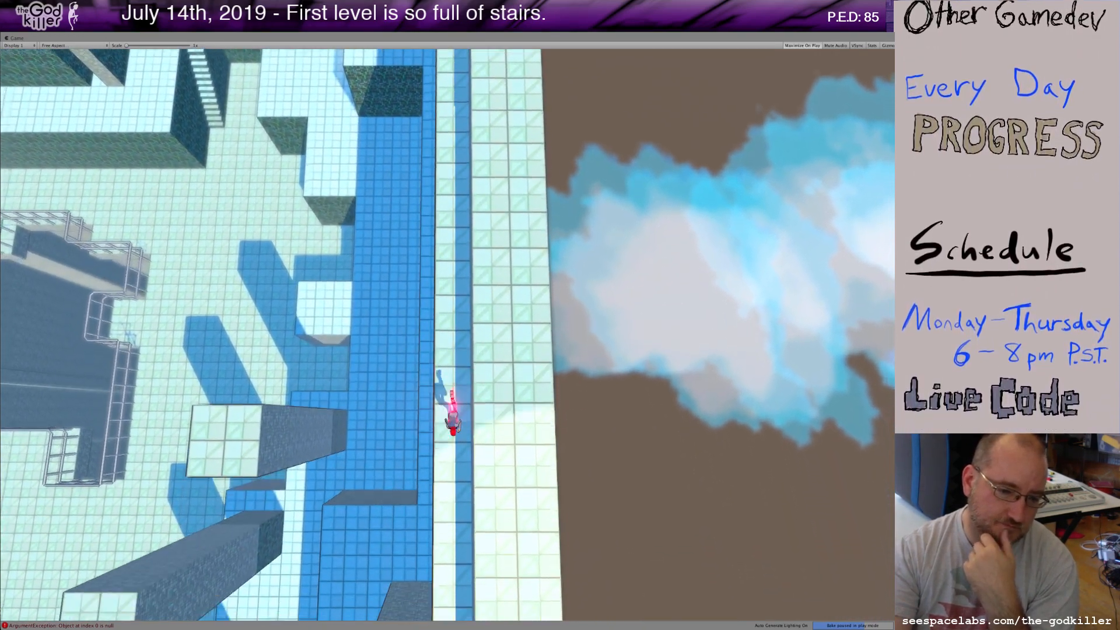
{"action": "key", "text": "s"}
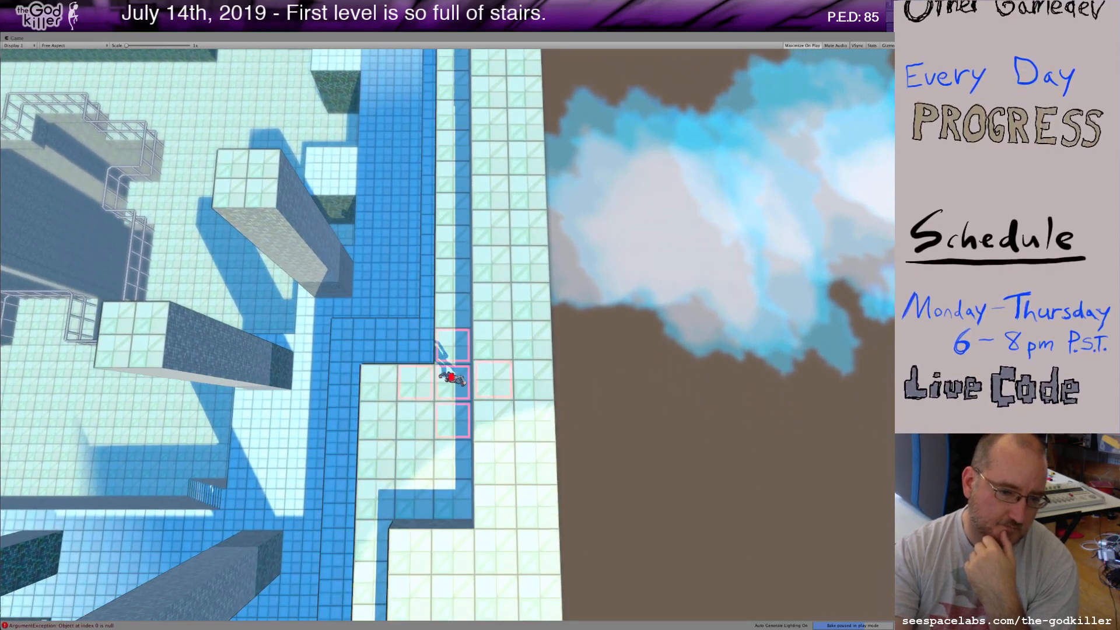
- Follow the walkway around the inward jog and the wall's far corner, and climb the stairs to the central landing
{"action": "key", "text": "a"}
{"action": "key", "text": "s"}
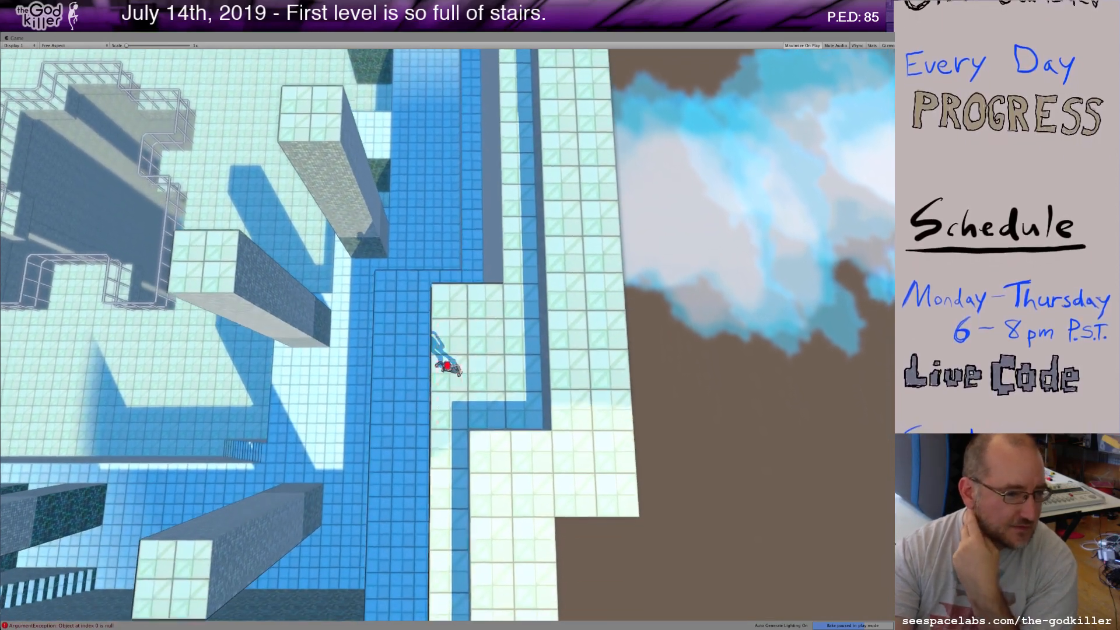
{"action": "key", "text": "s"}
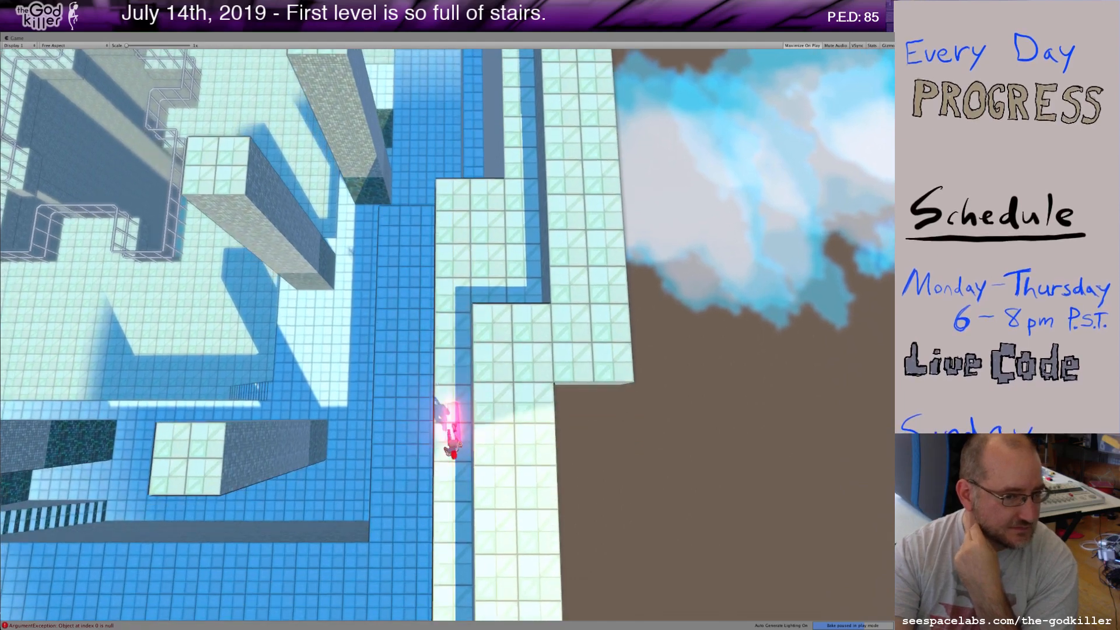
{"action": "key", "text": "s"}
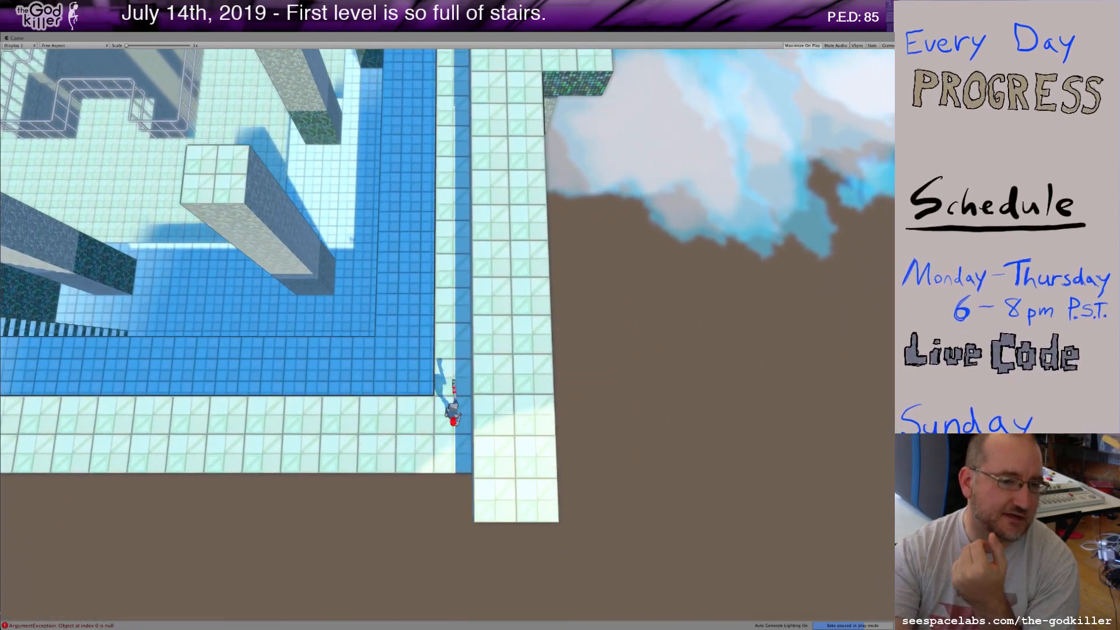
{"action": "key", "text": "a"}
{"action": "key", "text": "a"}
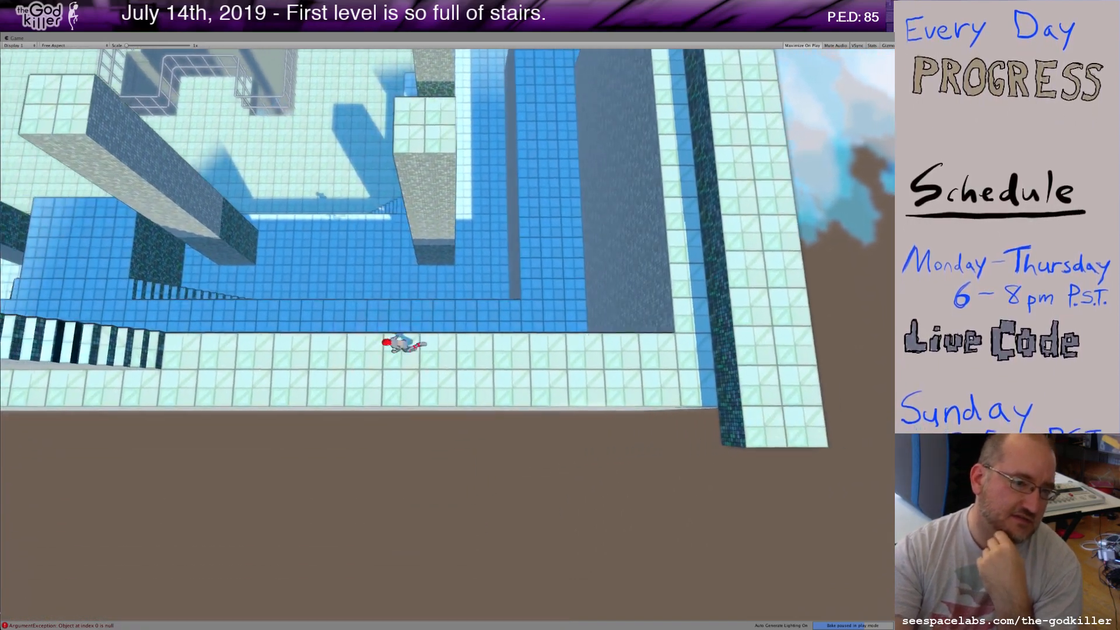
{"action": "key", "text": "a"}
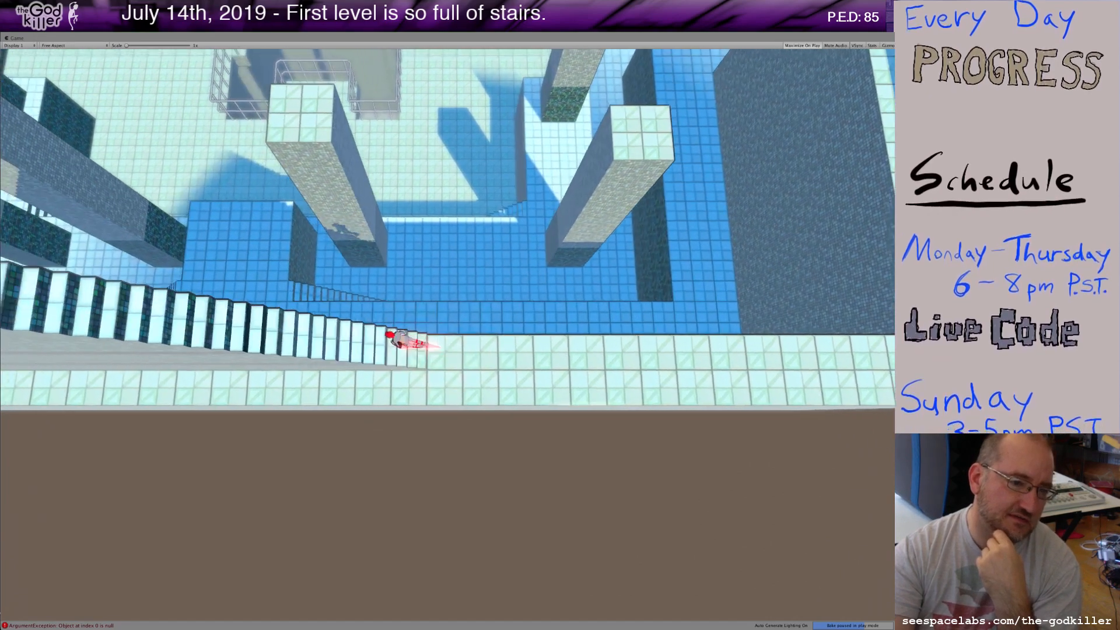
{"action": "key", "text": "a"}
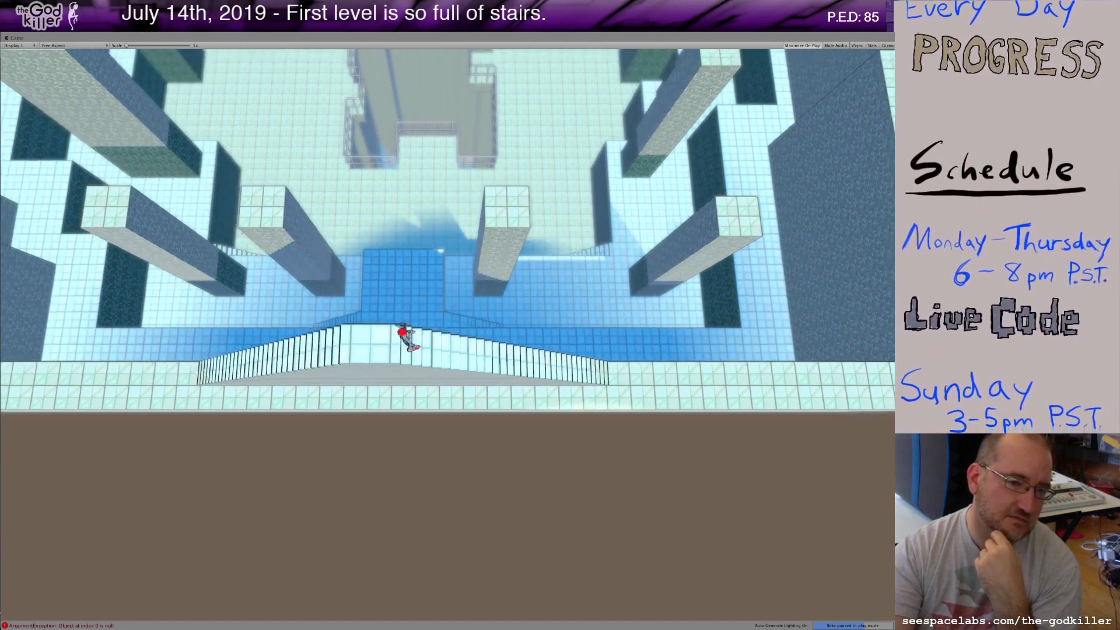